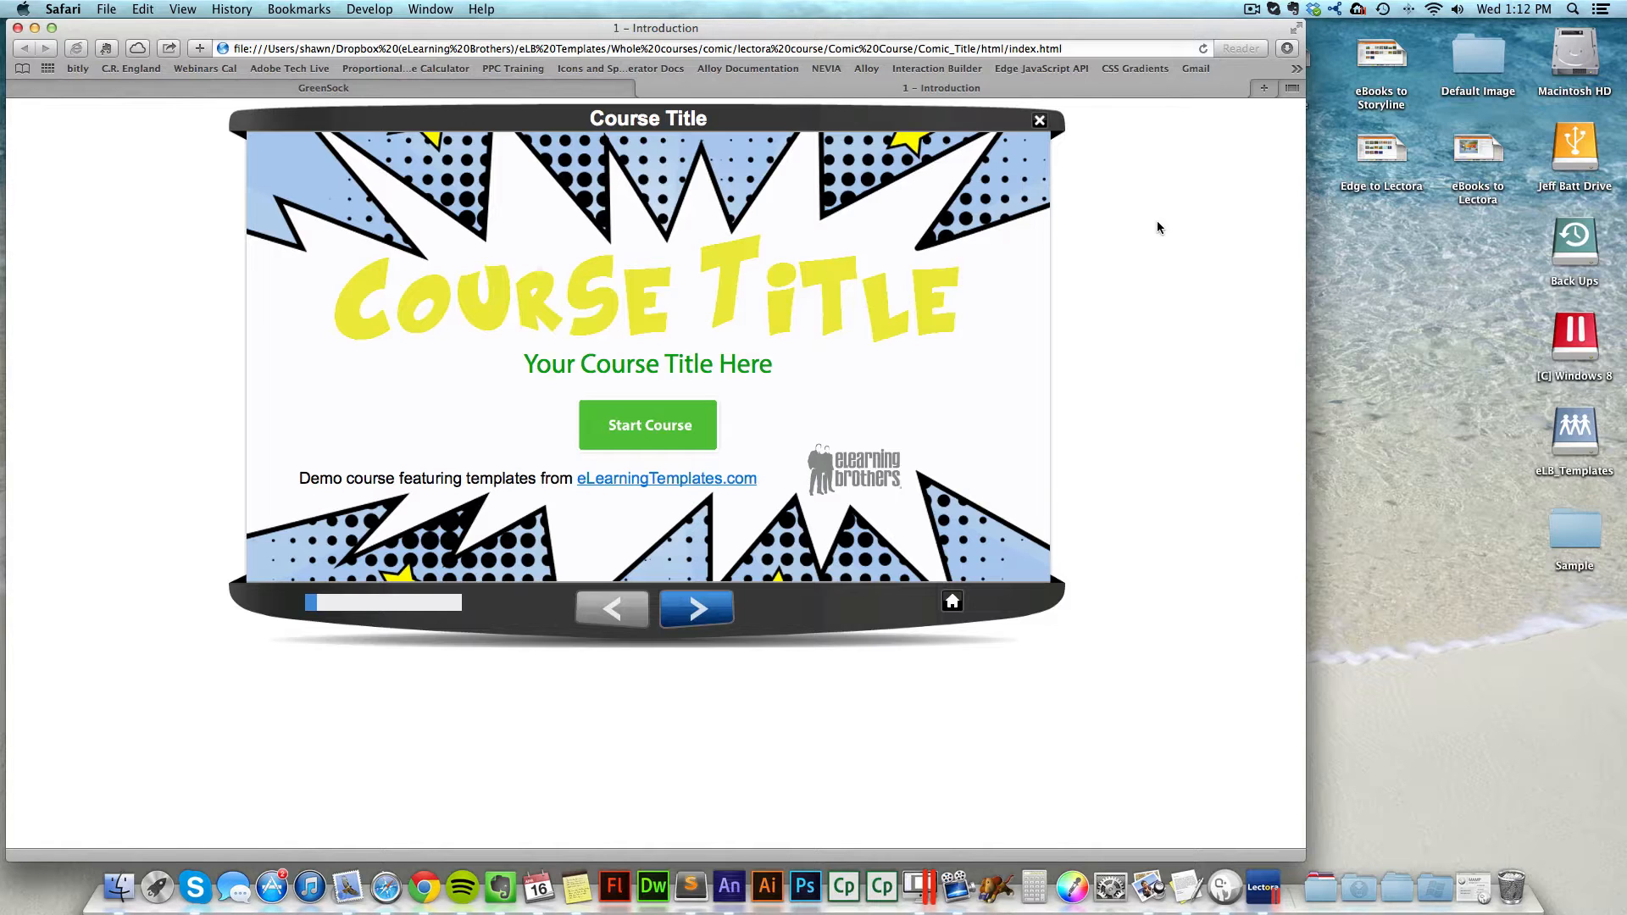
Step: Reload the comic course title page, bring up the GreenSock site and replay its GSAP banner animation
key(super+r)
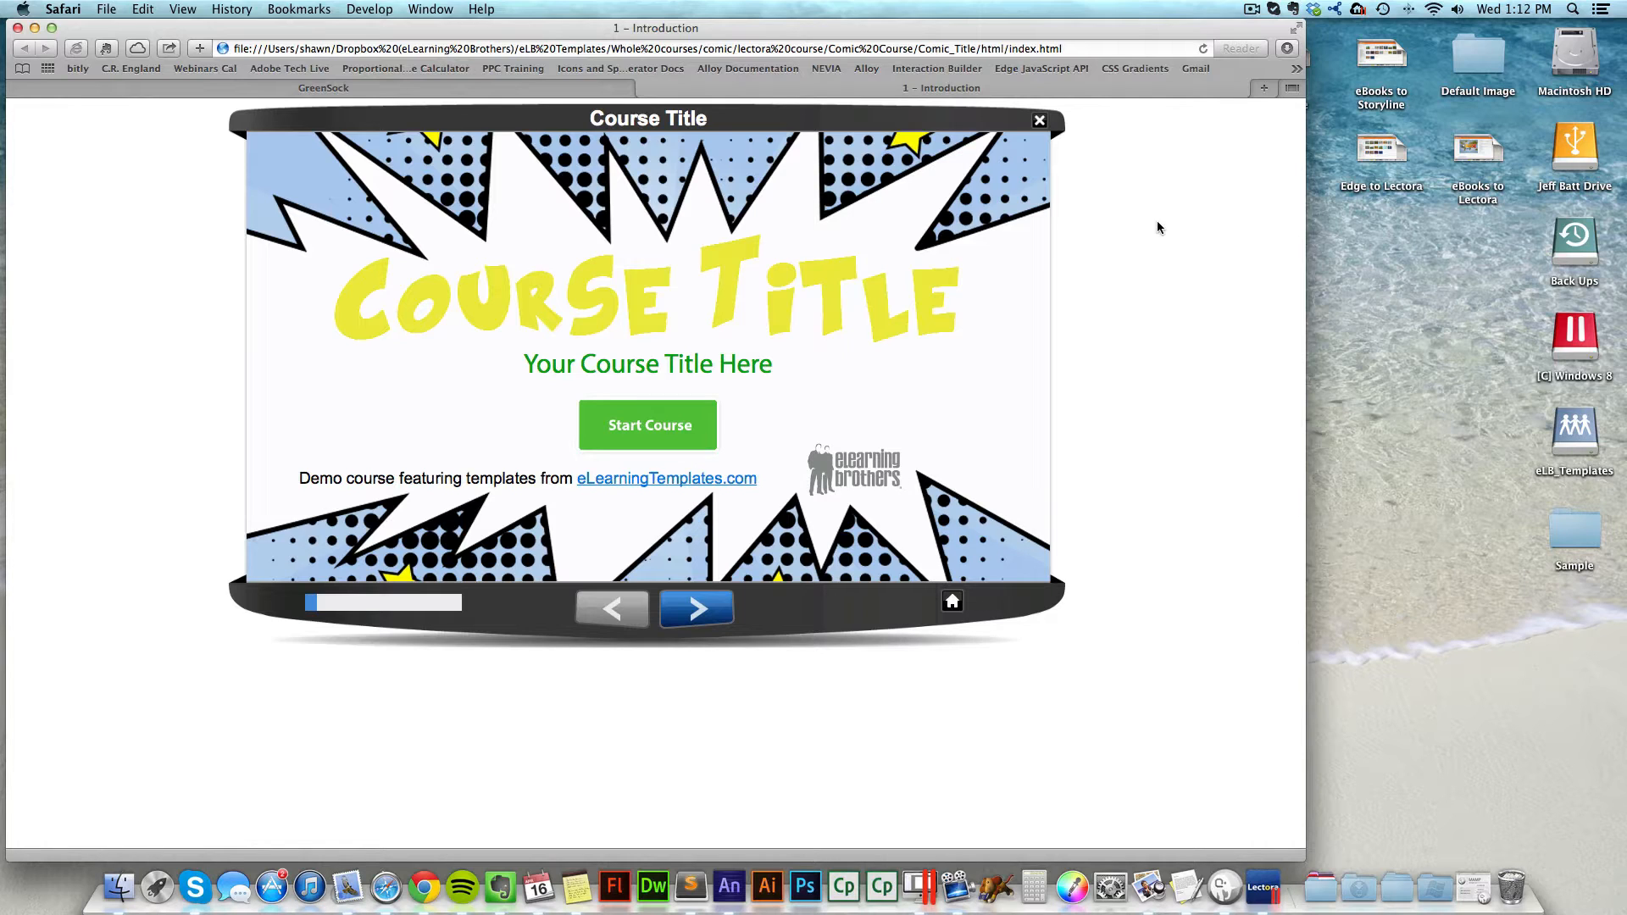
click(540, 93)
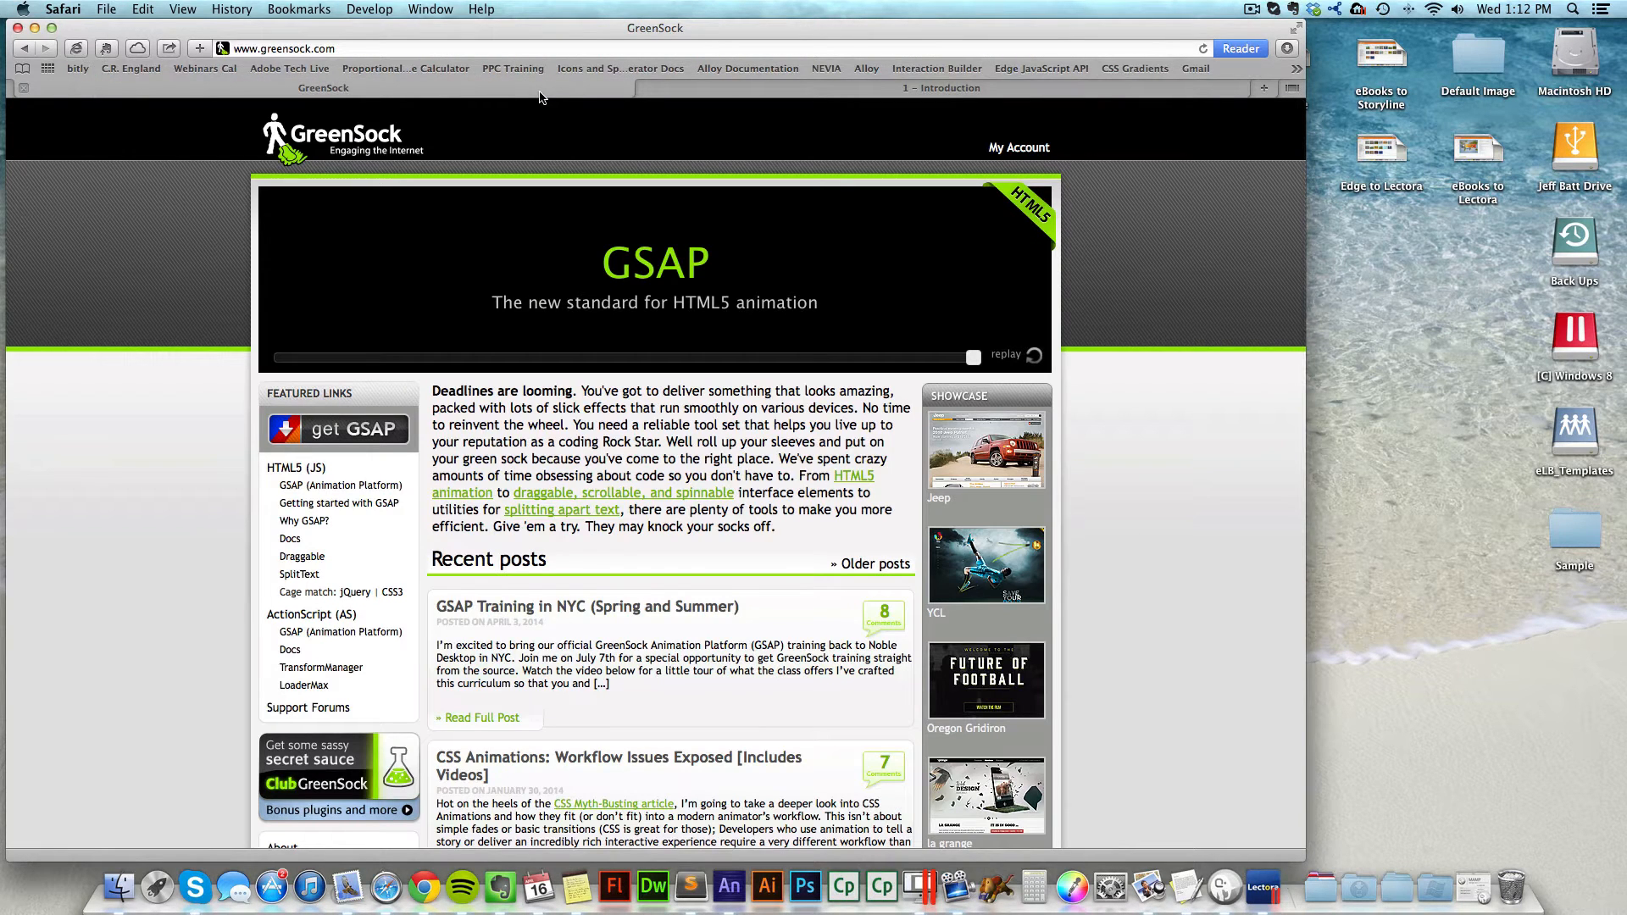
click(1034, 355)
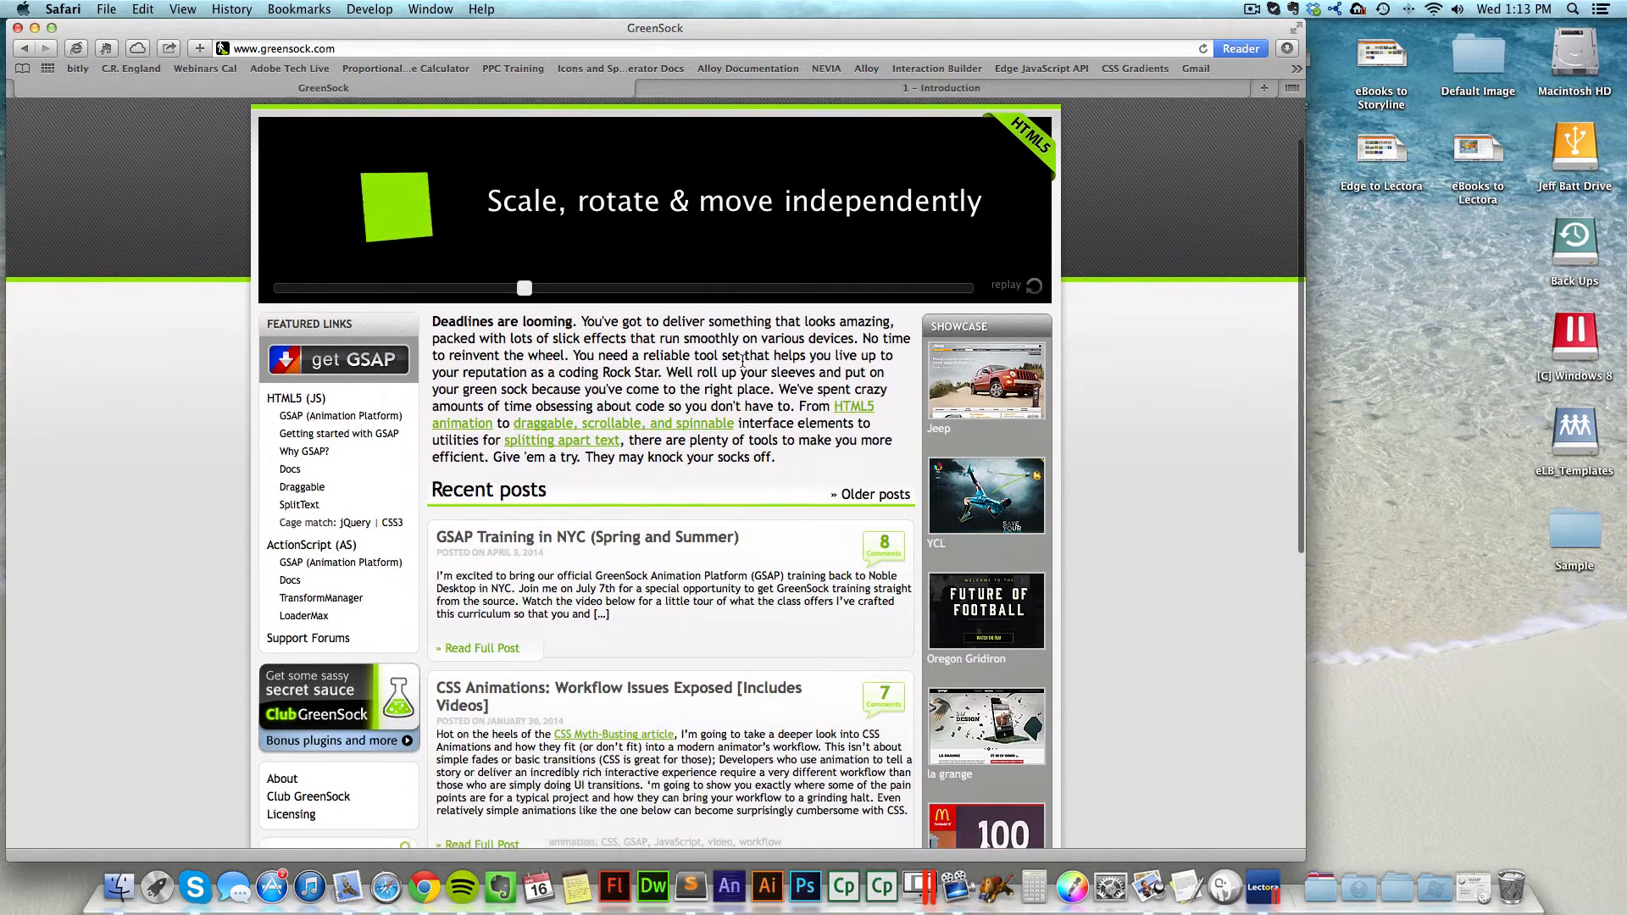
Step: Download the JavaScript version of GSAP as a zip from the GreenSock home page and close the download overlay
scroll(742, 362, down, 2)
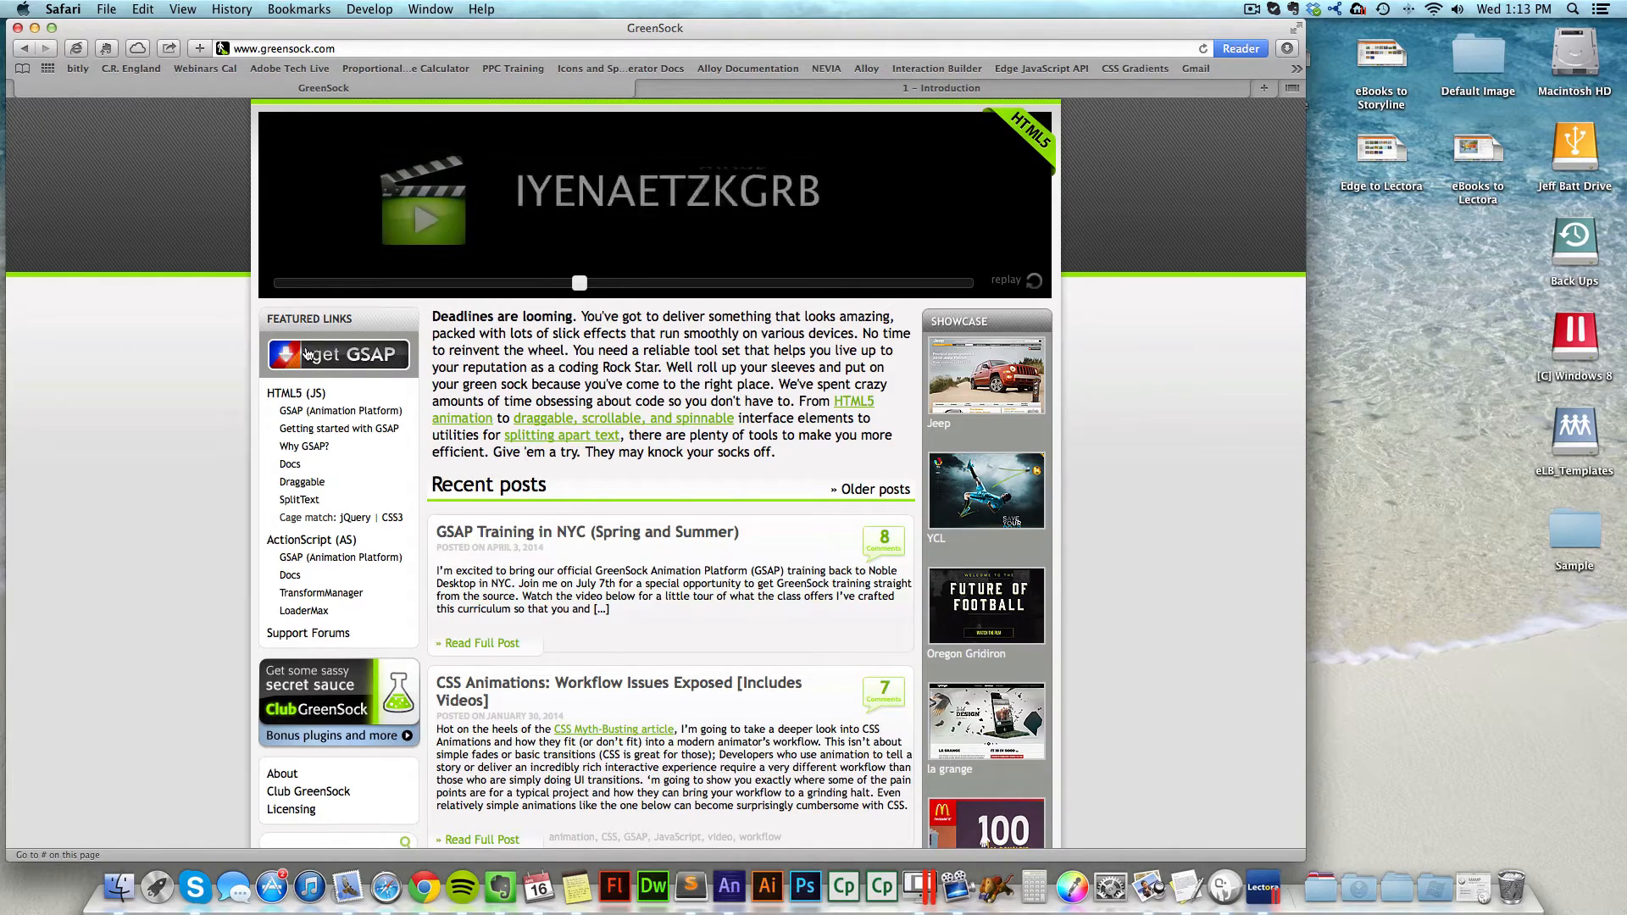
scroll(324, 355, up, 2)
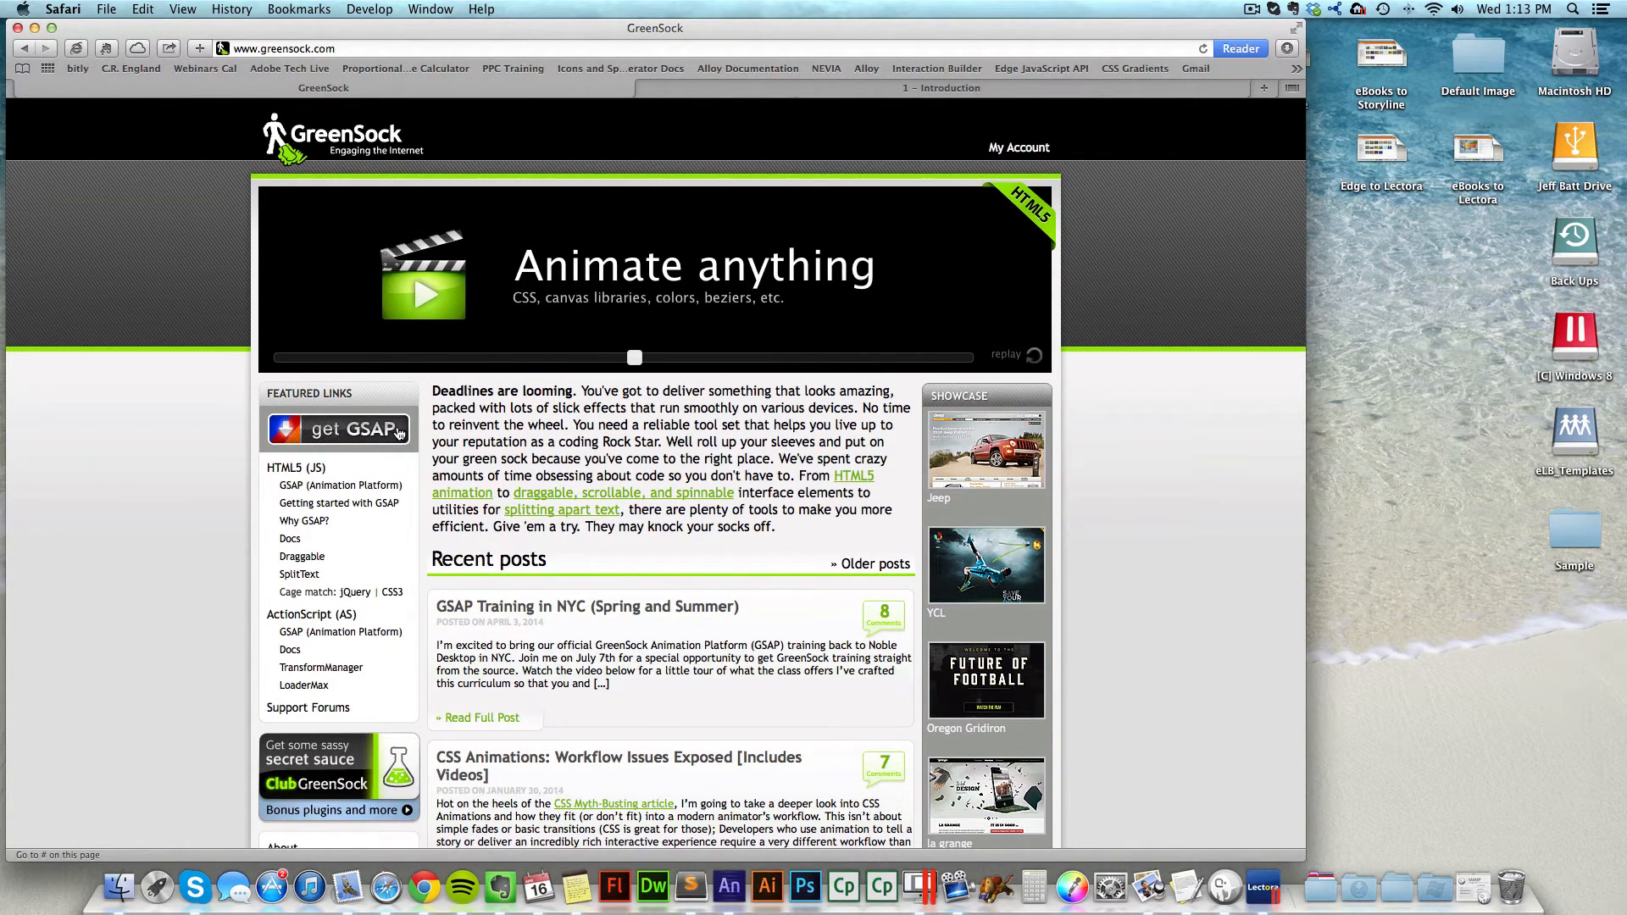
click(323, 435)
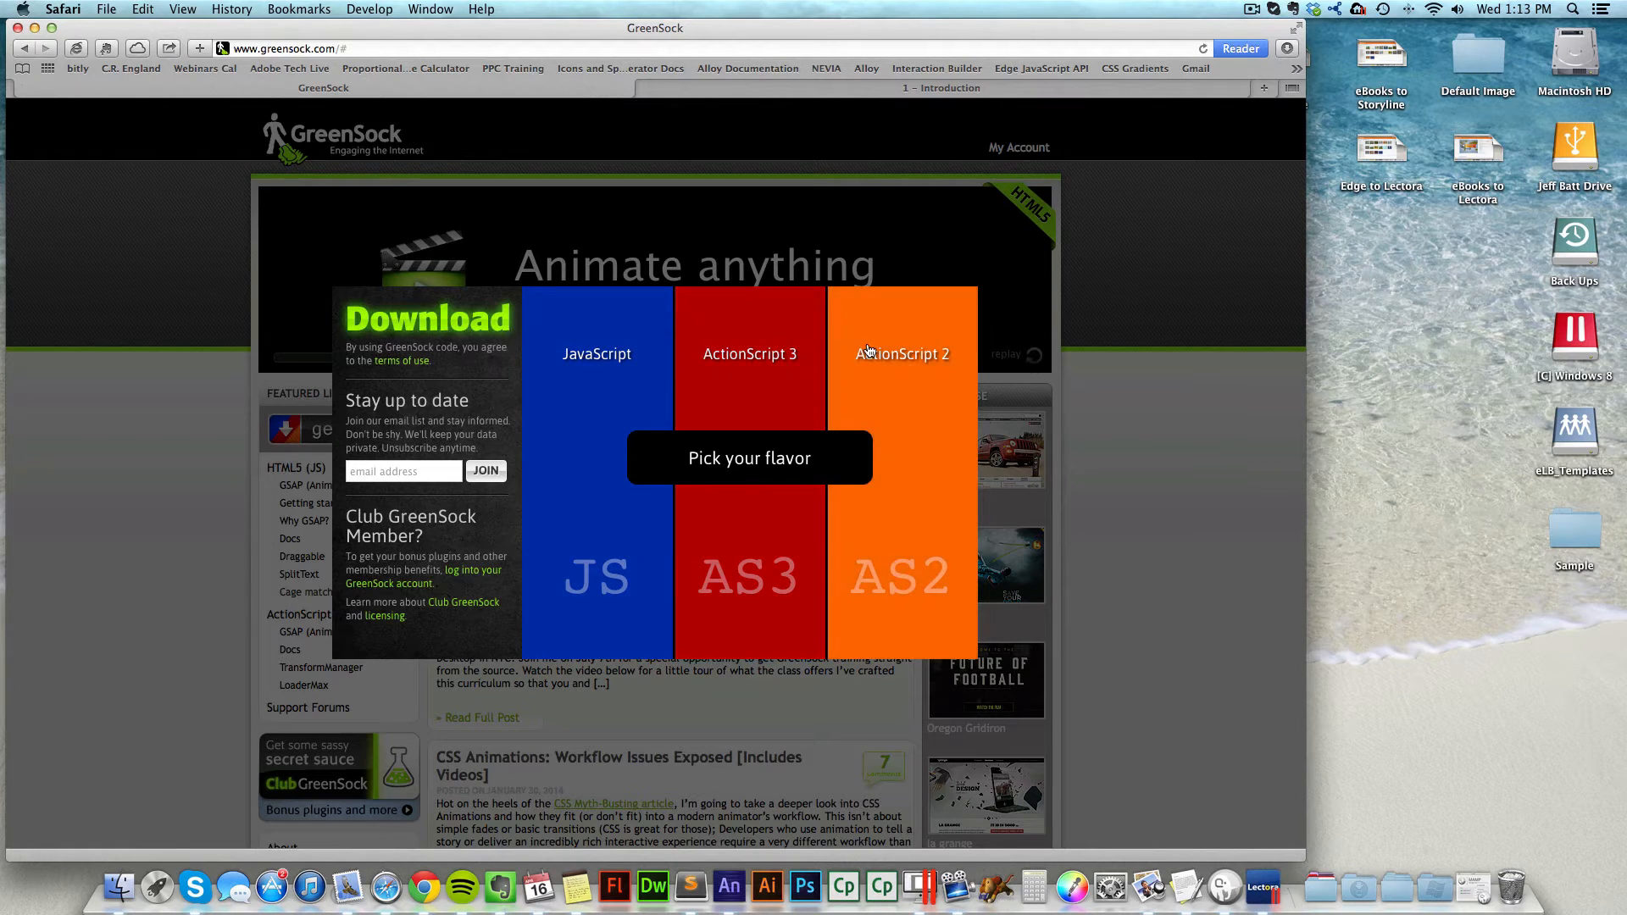
click(613, 371)
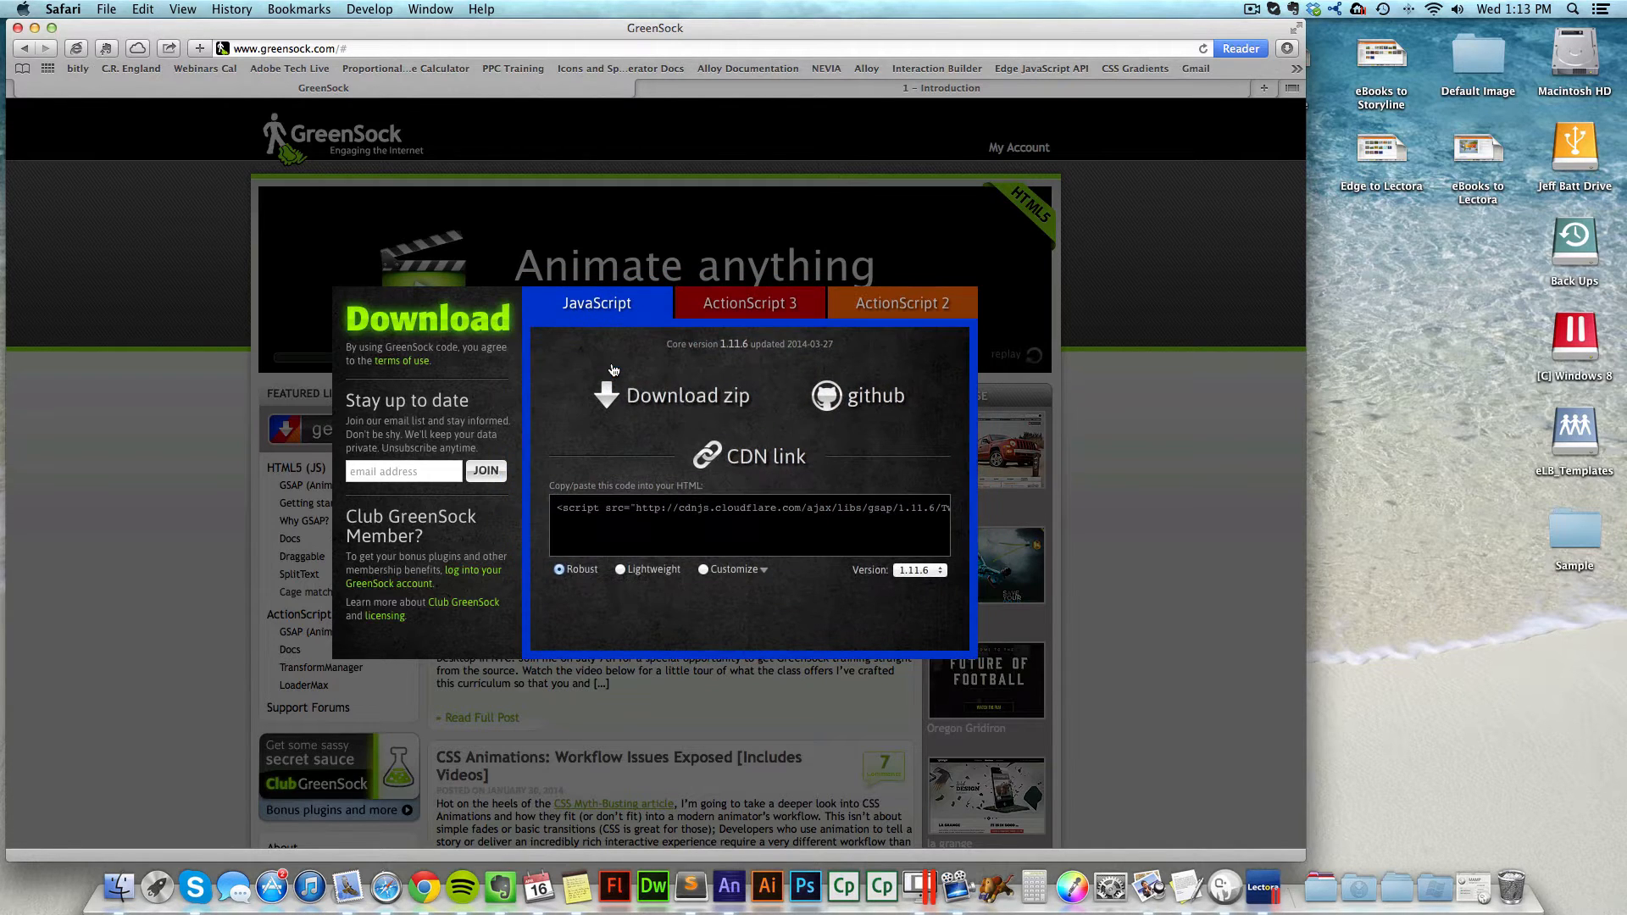
click(658, 404)
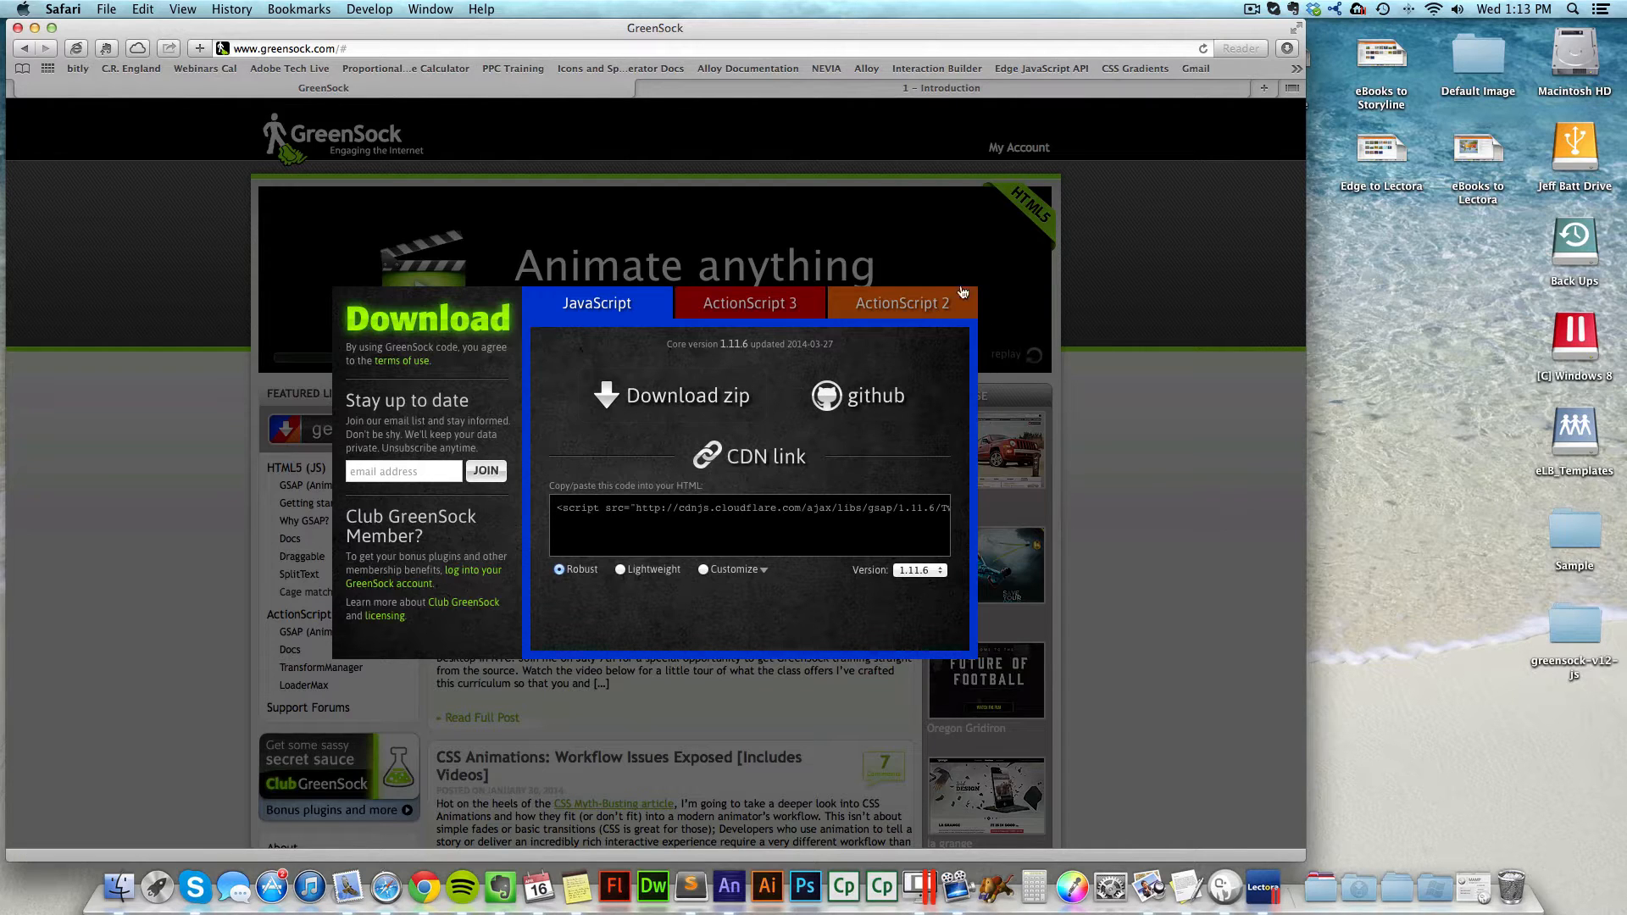
click(1137, 412)
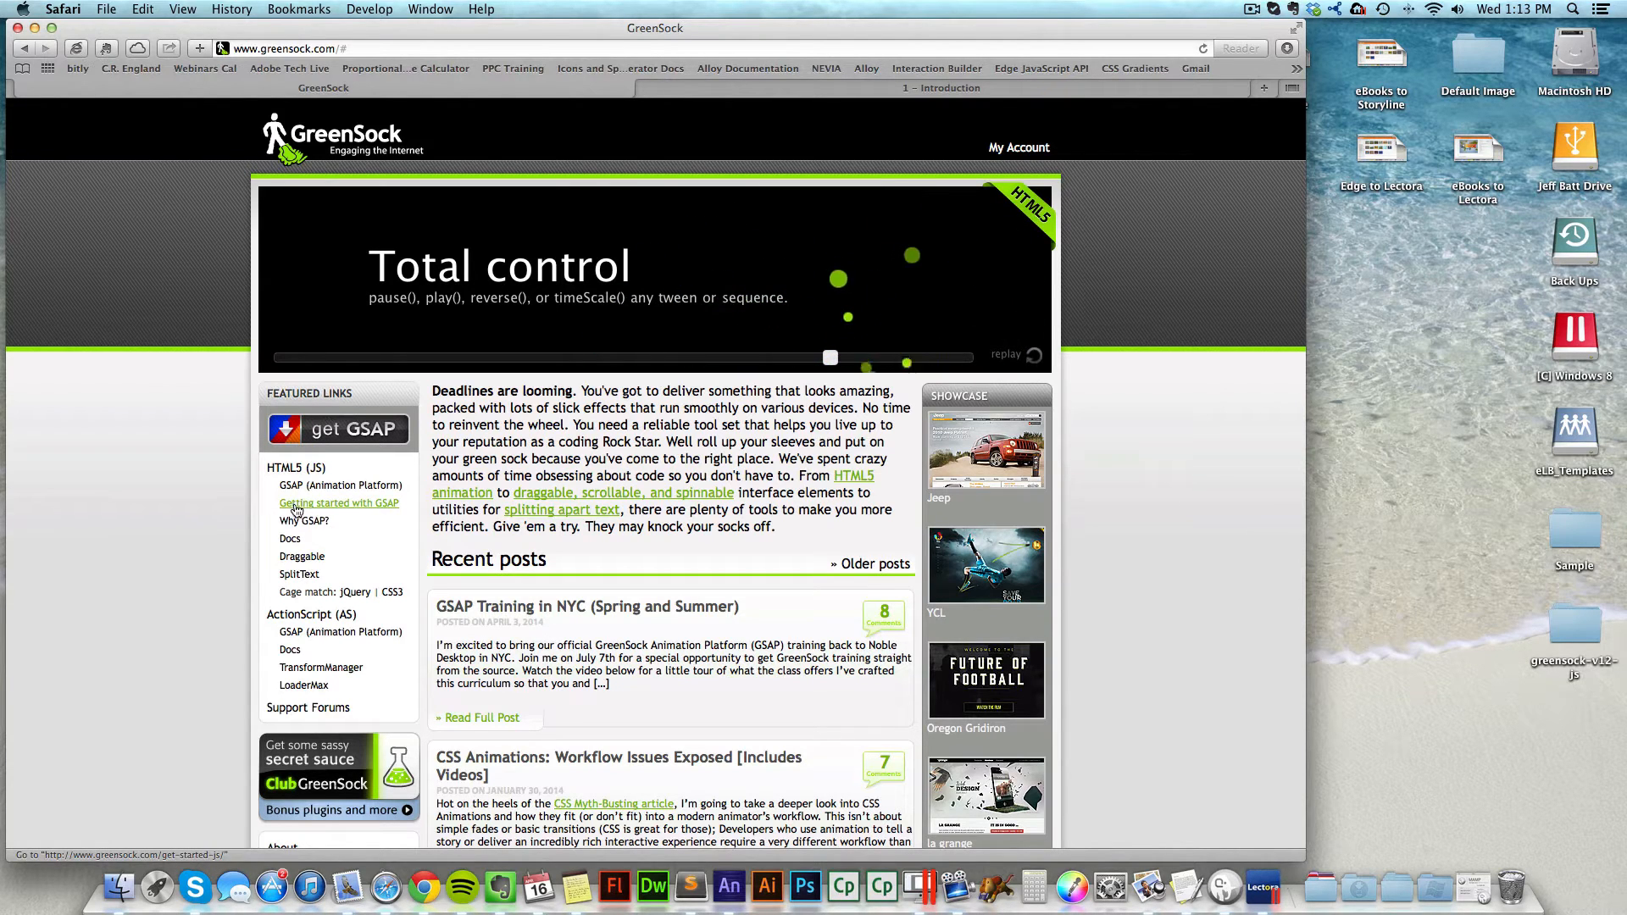
Step: Open the Getting Started with GSAP guide and examine the TweenLite code in its Basic tweening section
click(339, 506)
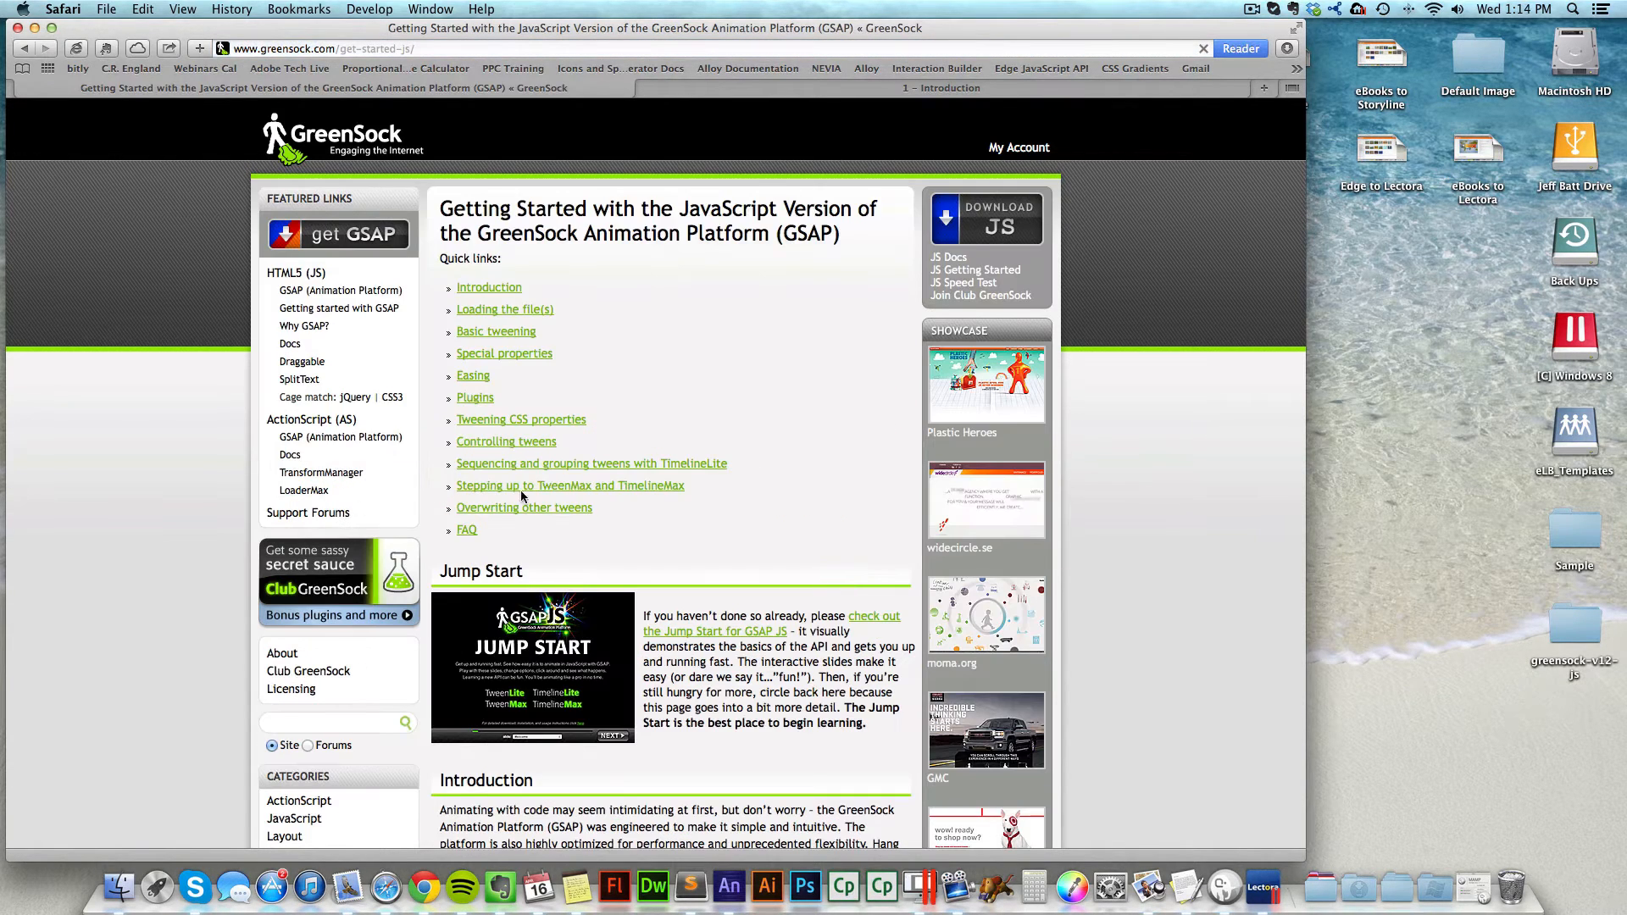
click(489, 332)
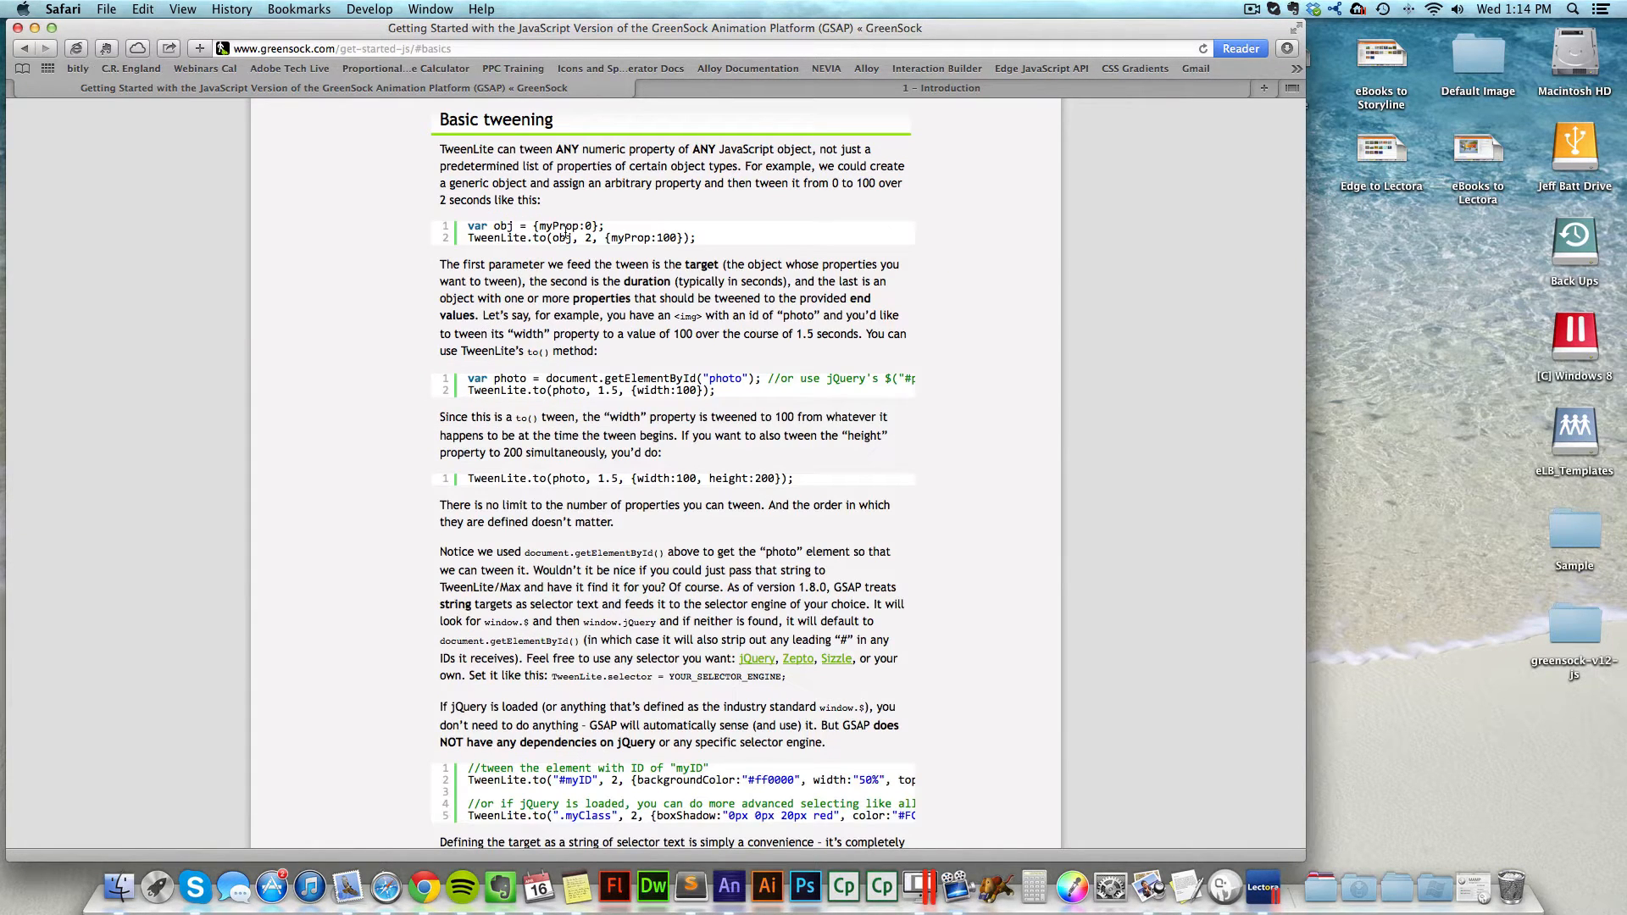
drag(566, 233, 529, 233)
drag(694, 240, 523, 238)
scroll(523, 238, down, 15)
scroll(523, 238, up, 15)
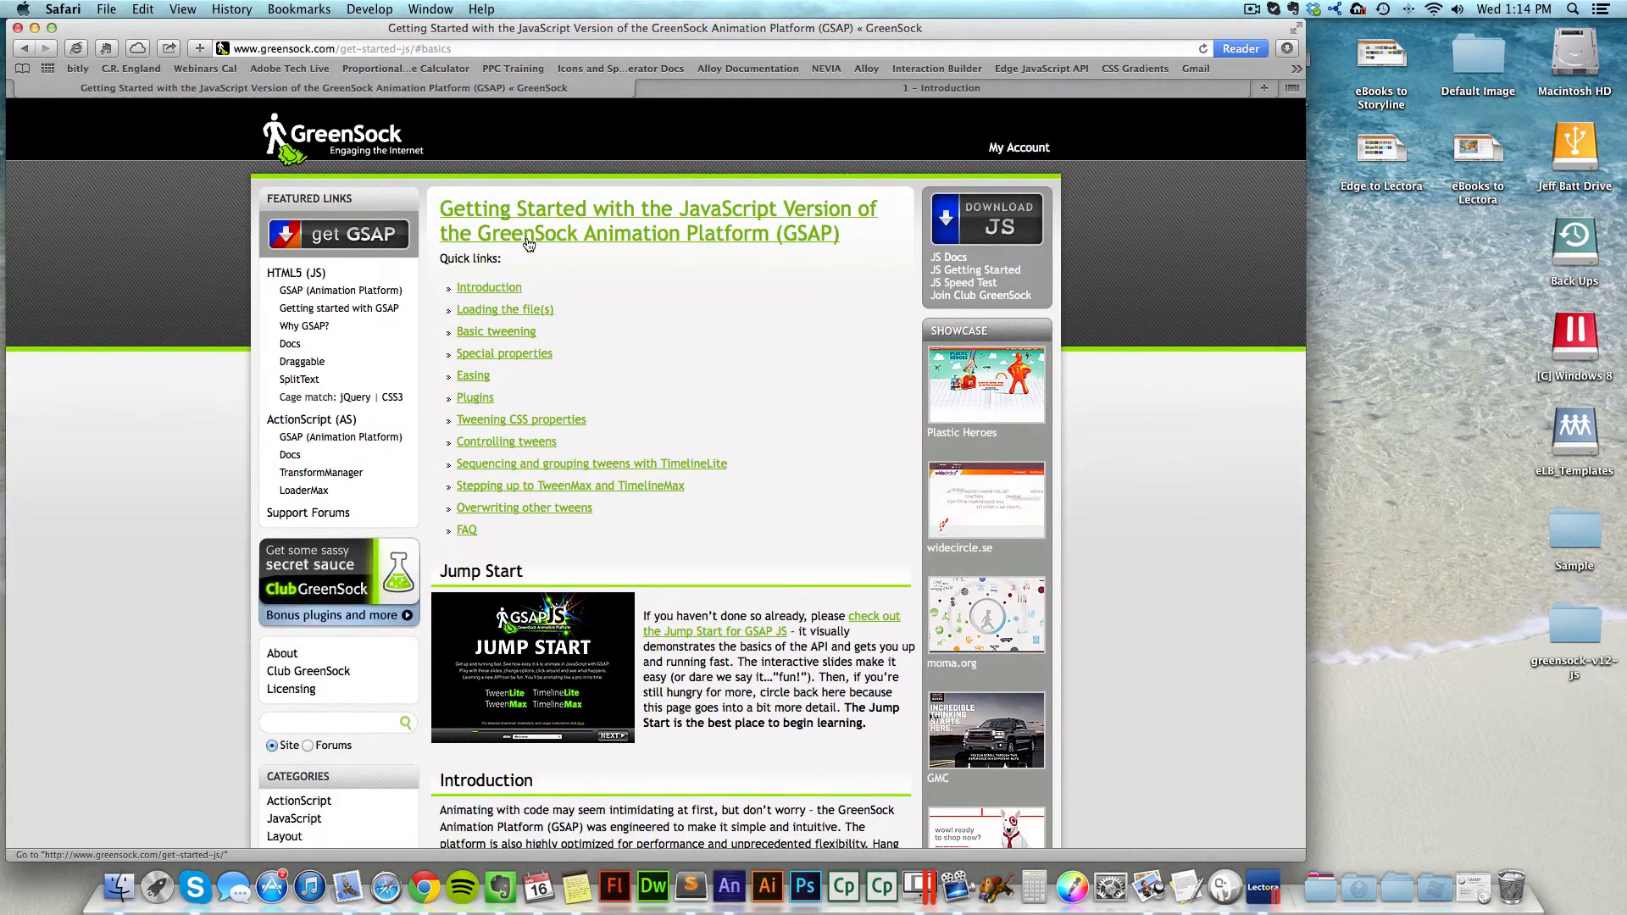
Step: Open the Jump Start for GSAP JS from the guide in a new tab and advance to the Basic Tween slide
scroll(690, 305, down, 5)
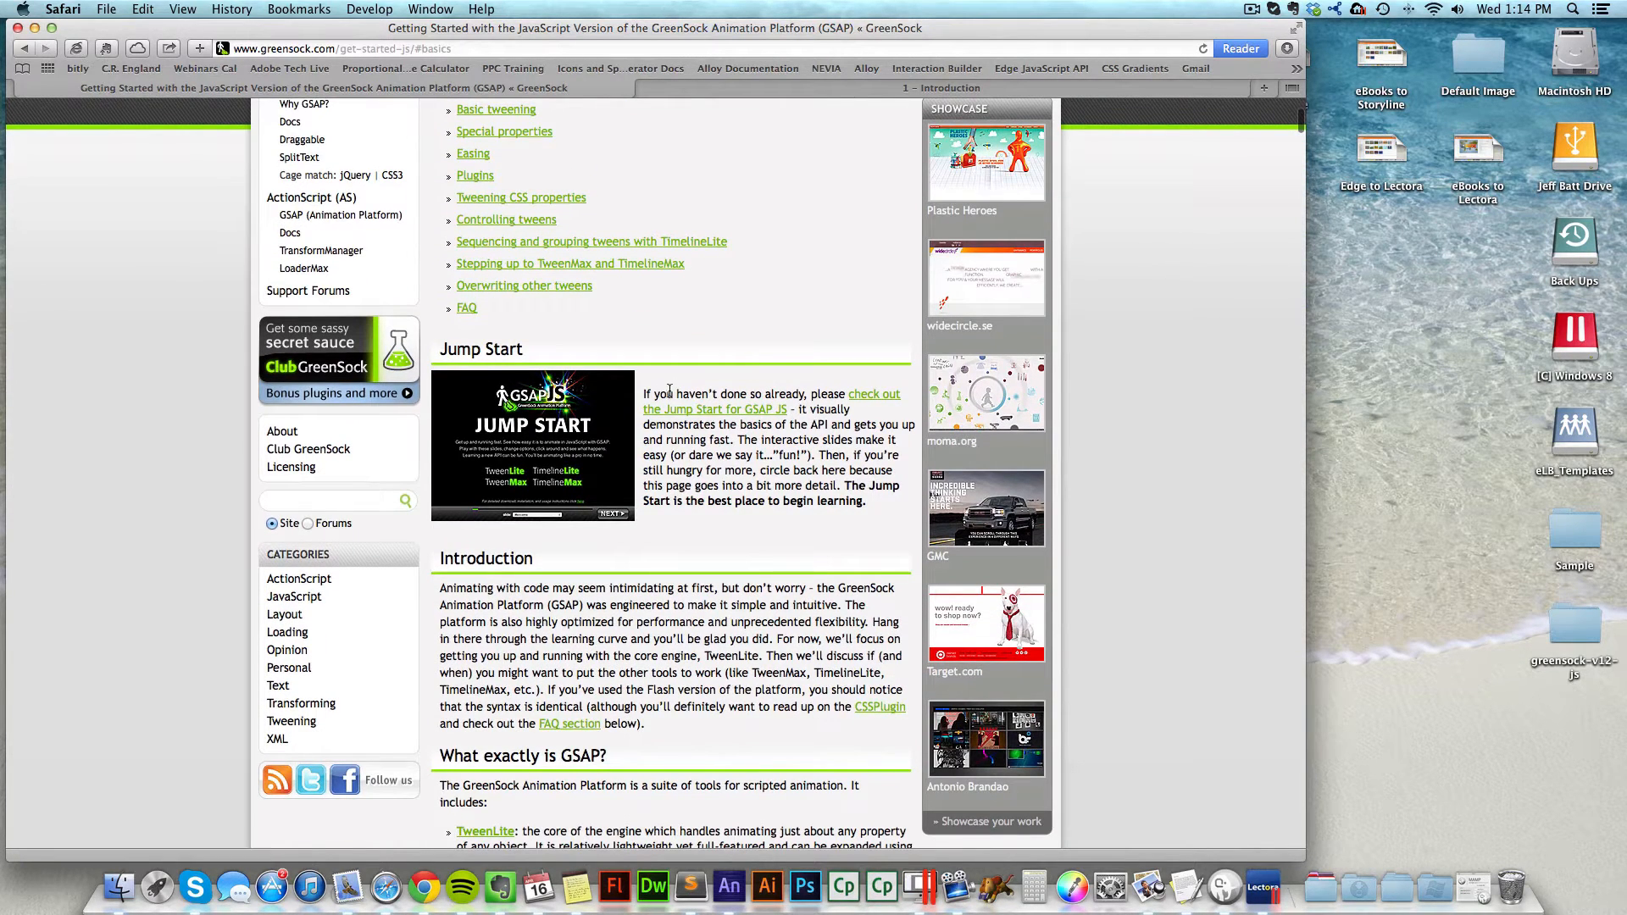
drag(669, 392, 709, 392)
drag(527, 348, 449, 347)
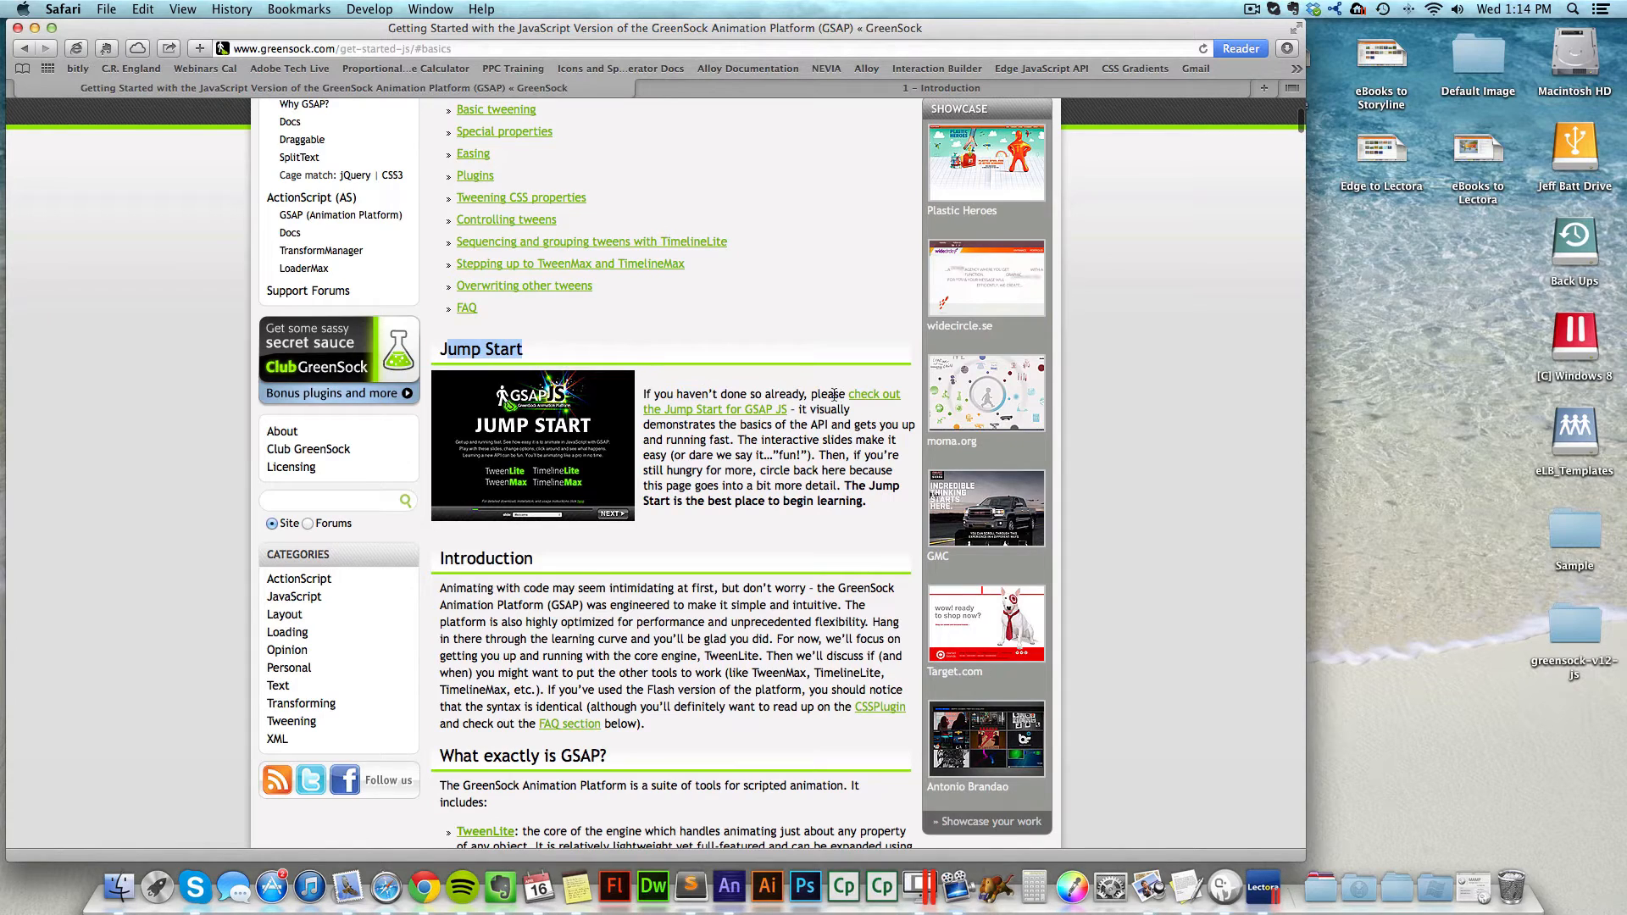
scroll(873, 400, up, 5)
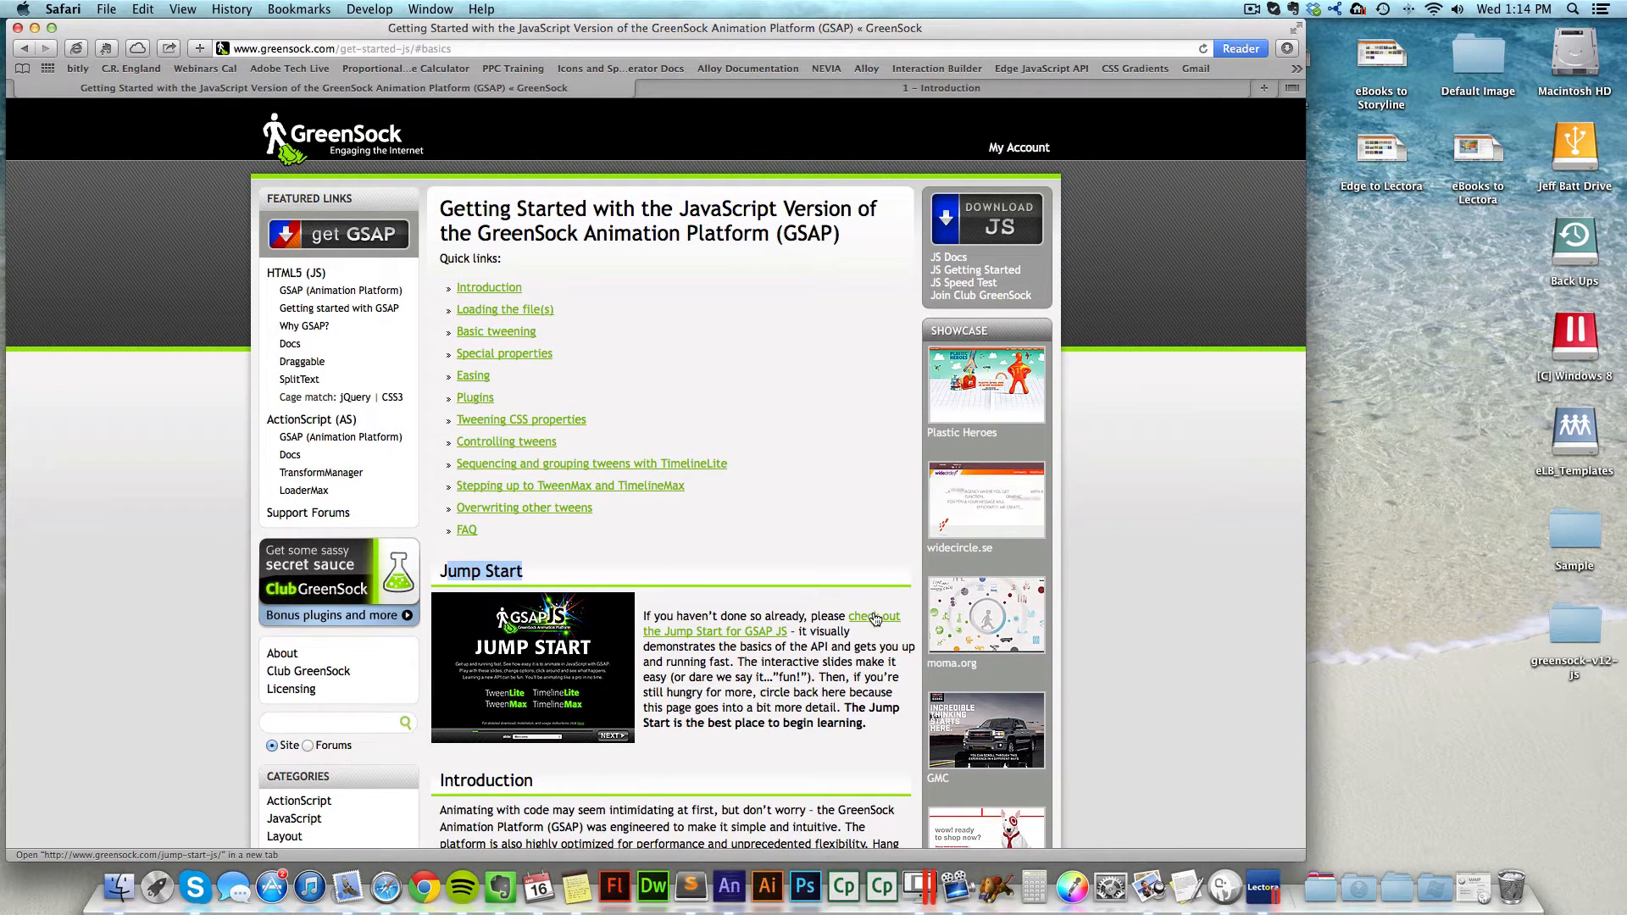
super+click(874, 619)
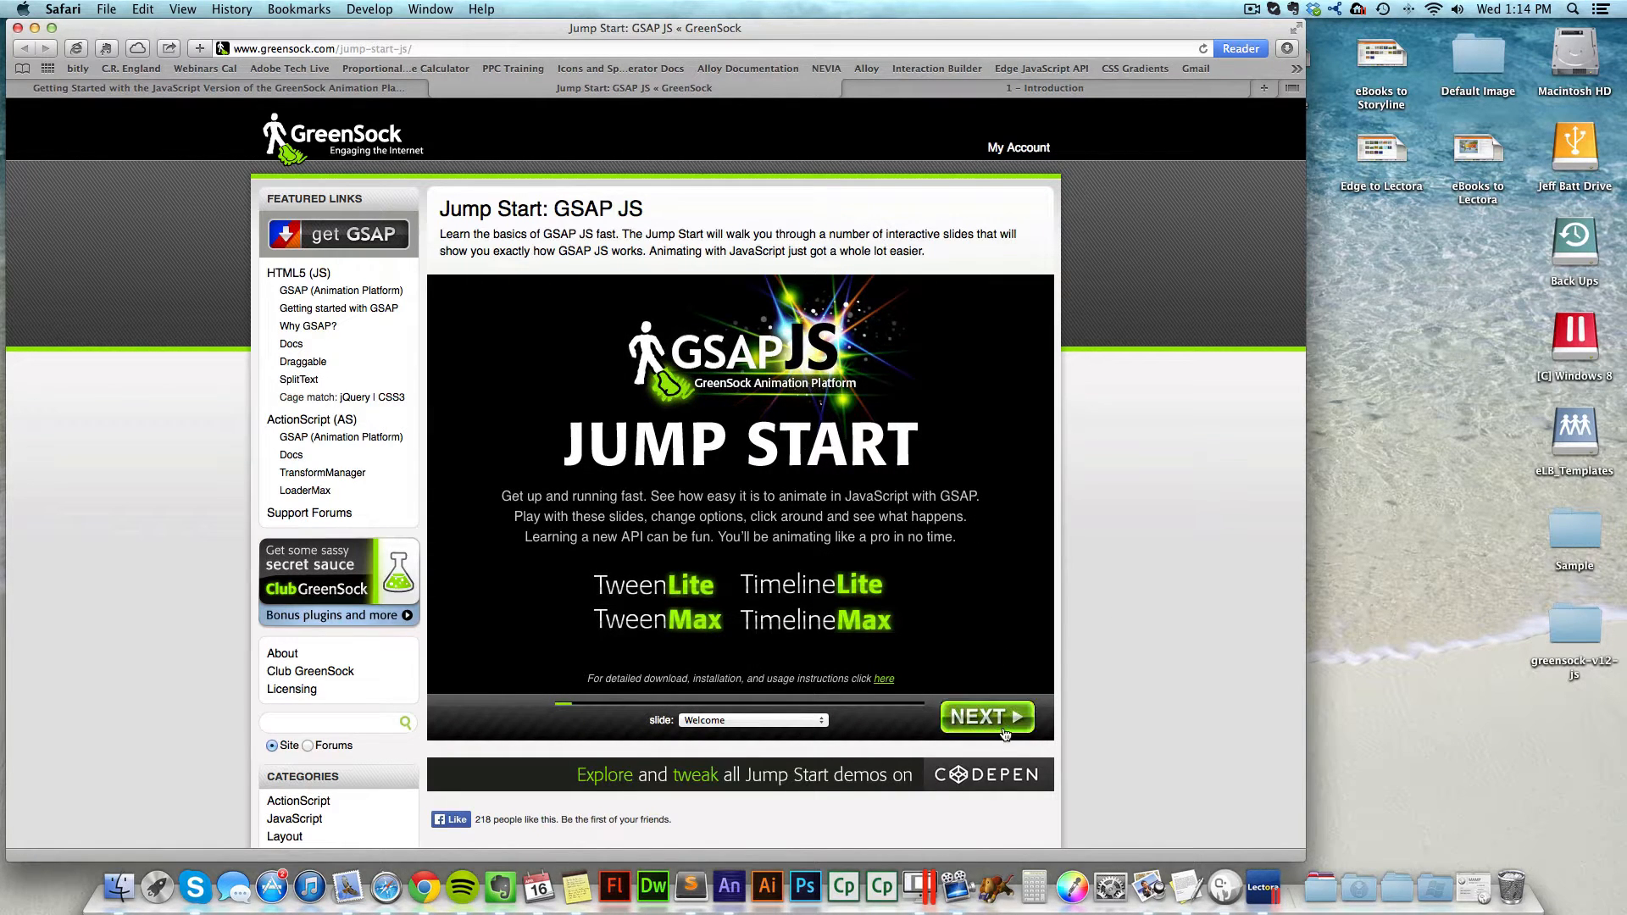
click(1006, 729)
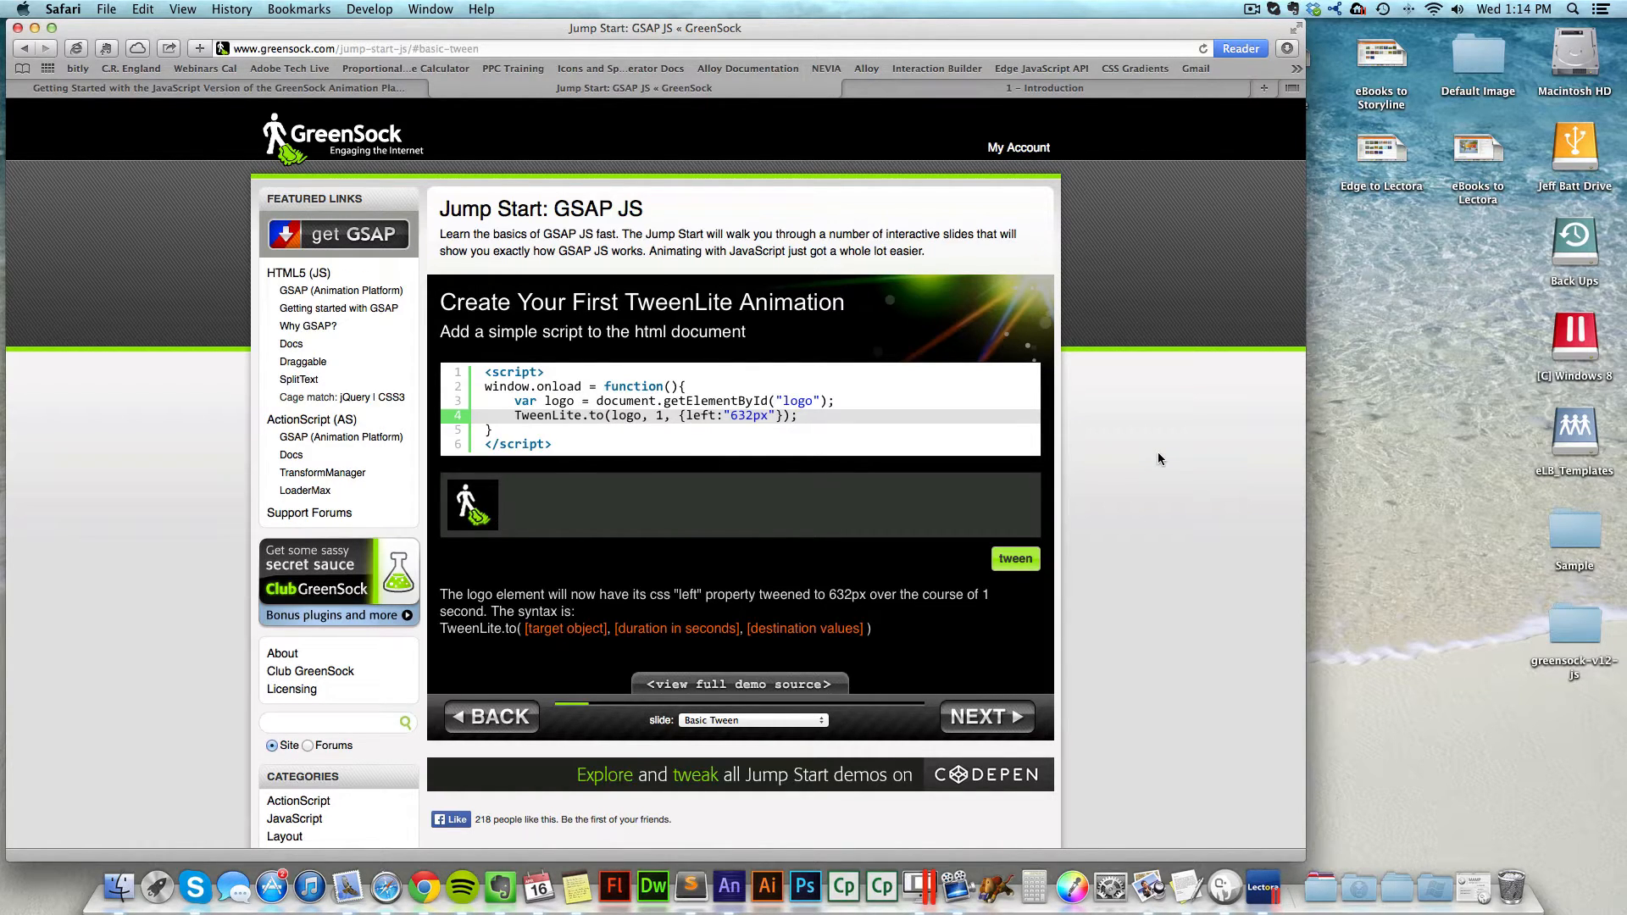
Step: Open the downloaded greensock-v12-js folder on the desktop and inspect the minified and uncompressed folders inside src
double_click(1578, 626)
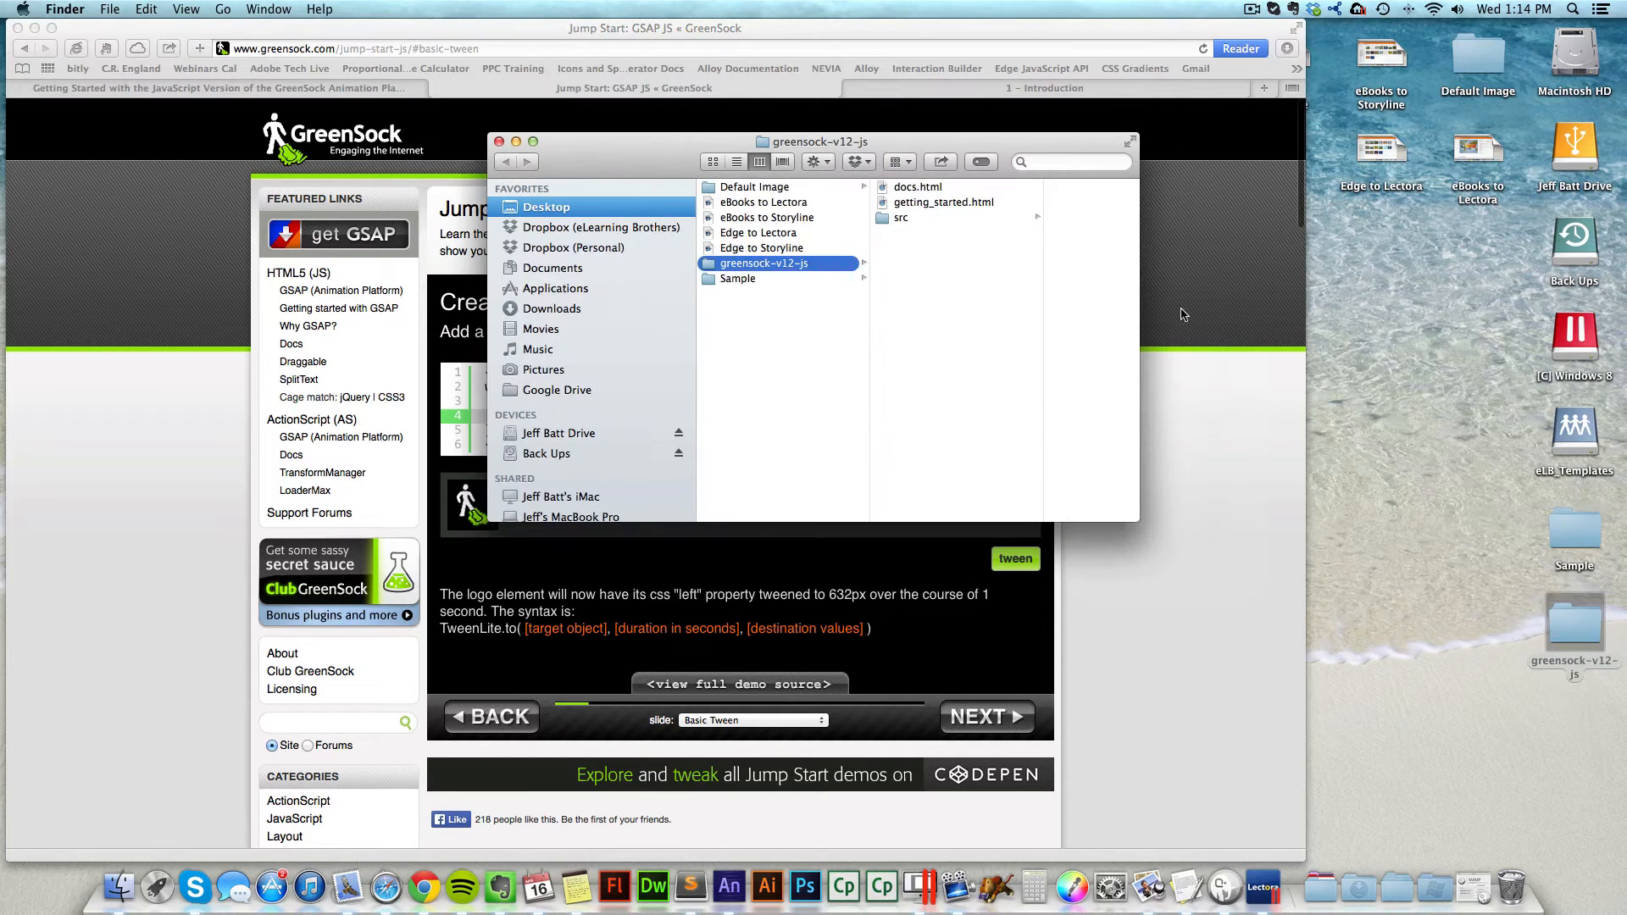
drag(953, 156, 712, 180)
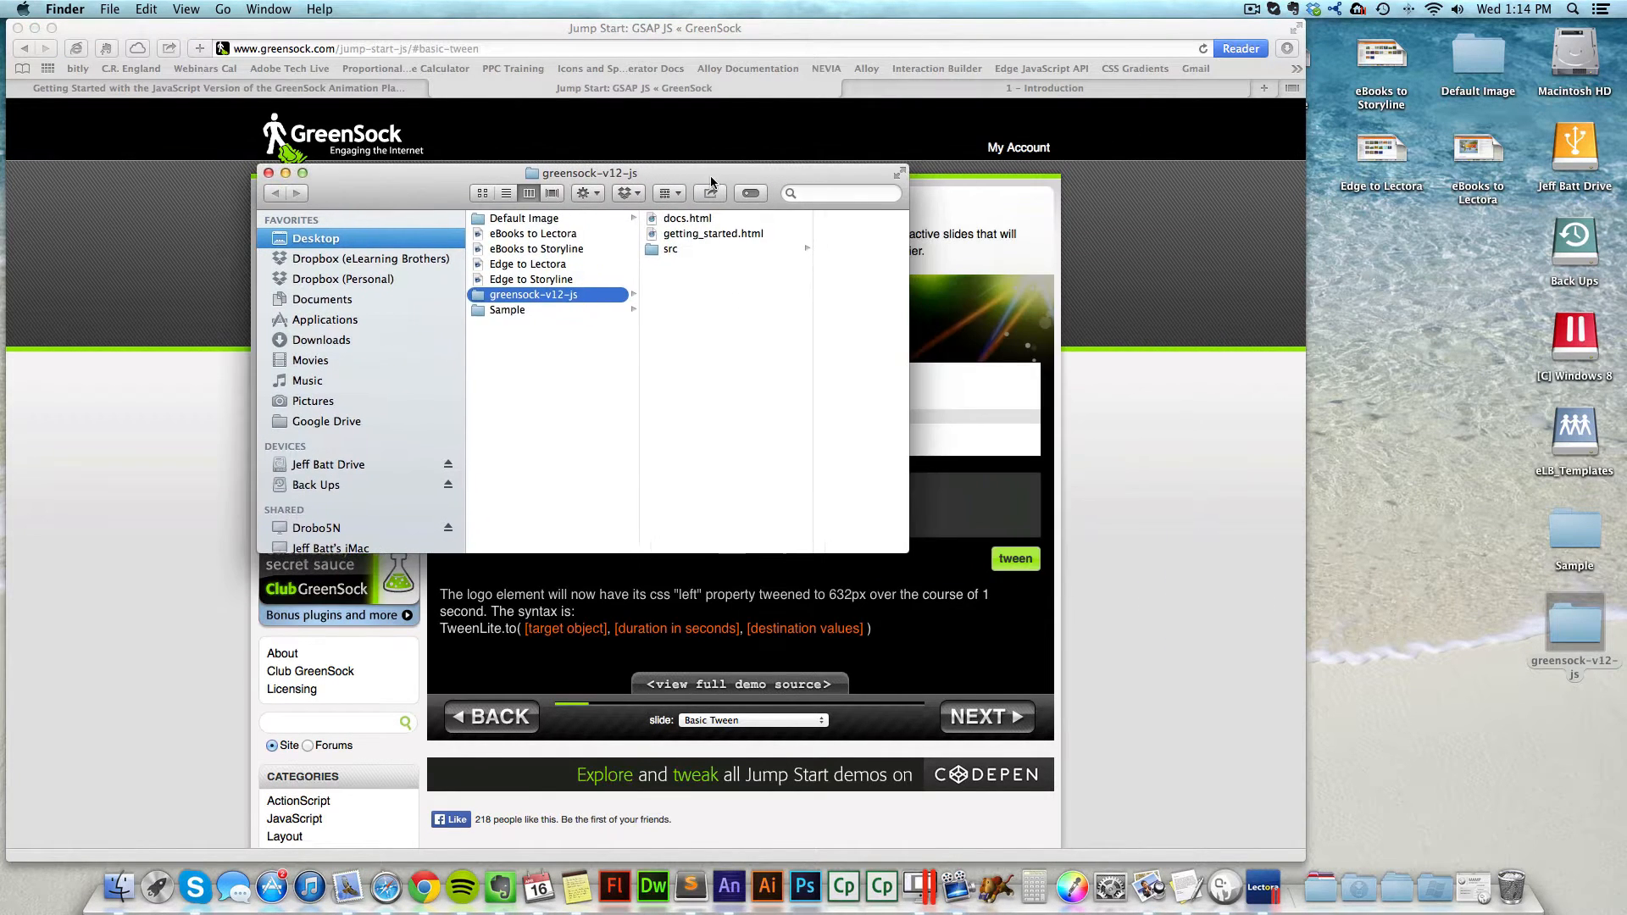
click(691, 250)
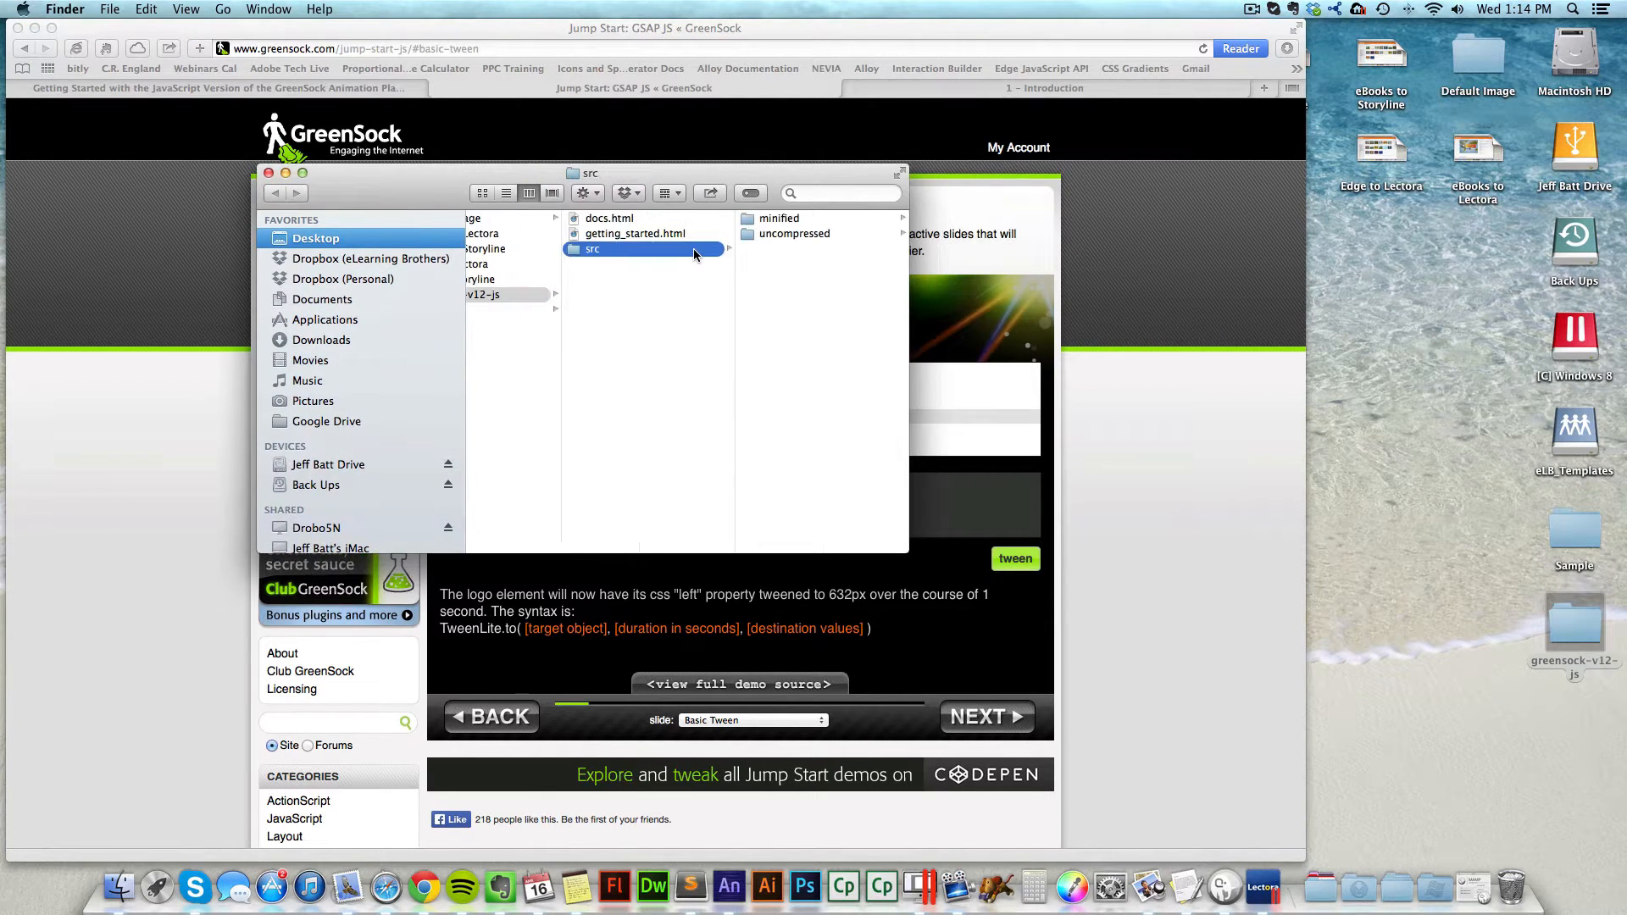
click(780, 220)
click(628, 235)
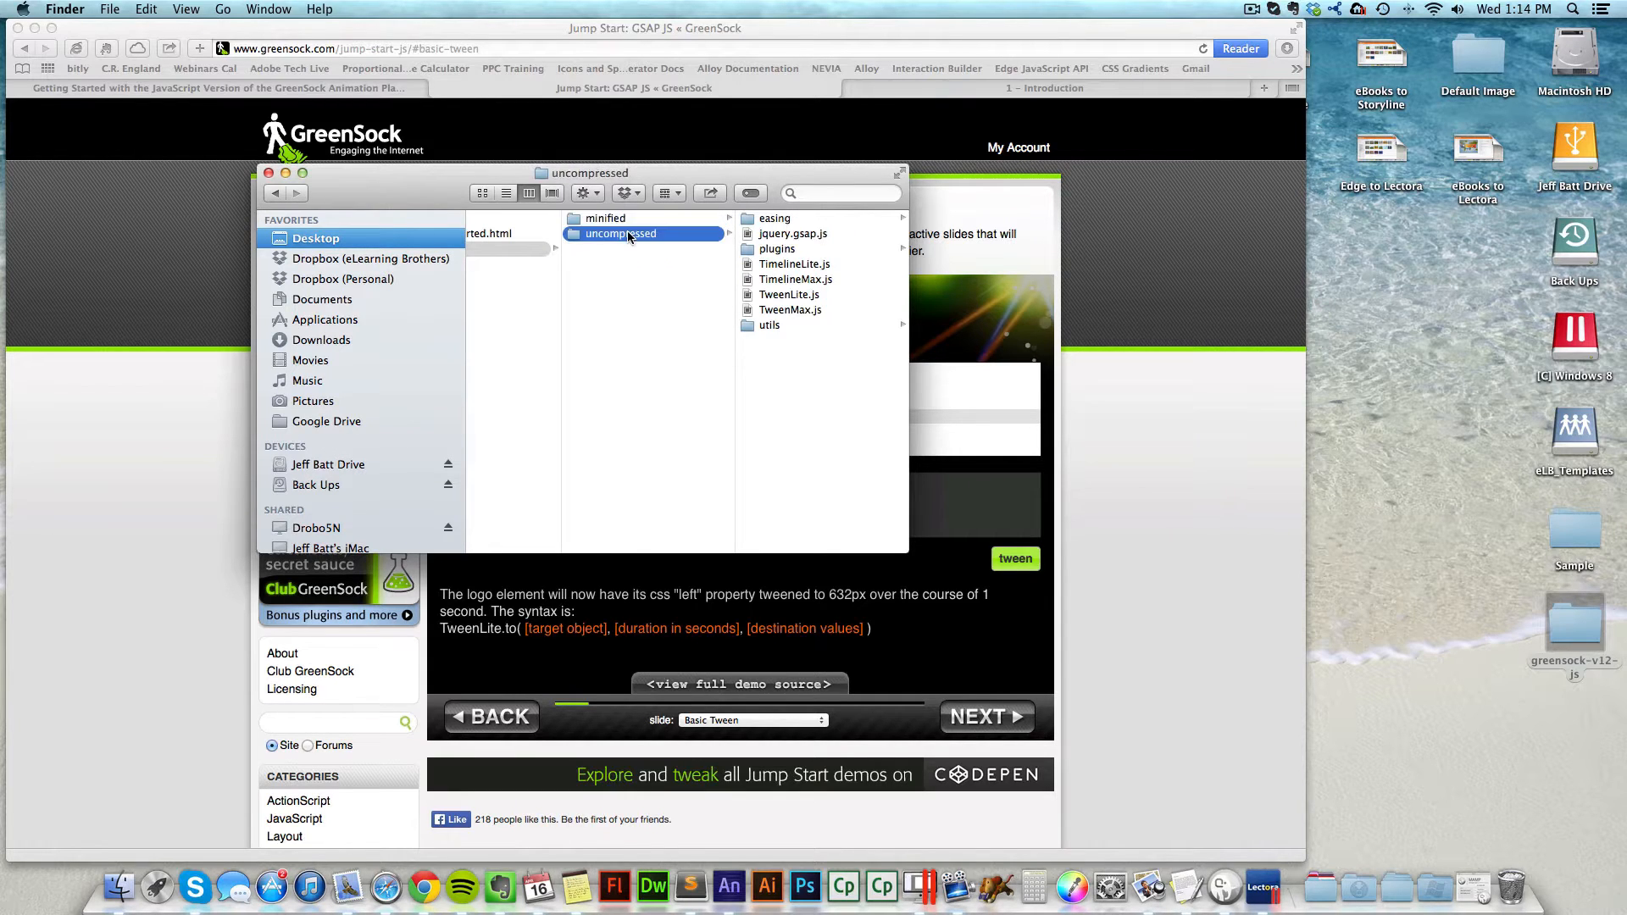
click(639, 222)
Step: Preview the code of TweenMax.min.js in the minified folder and close the folder window
click(800, 313)
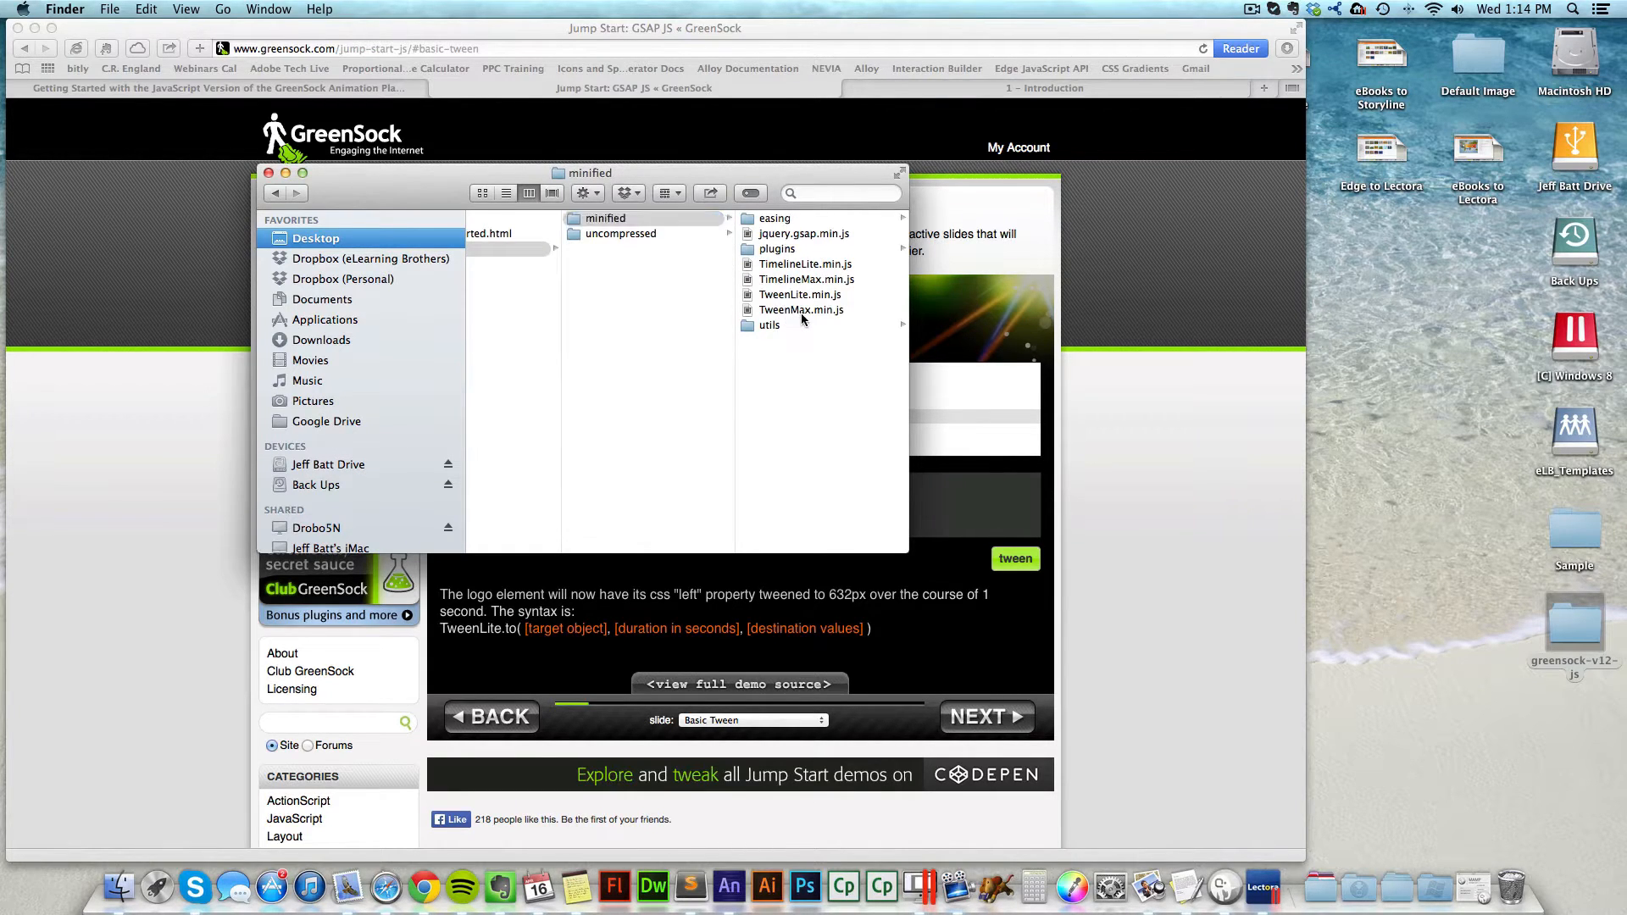
key(space)
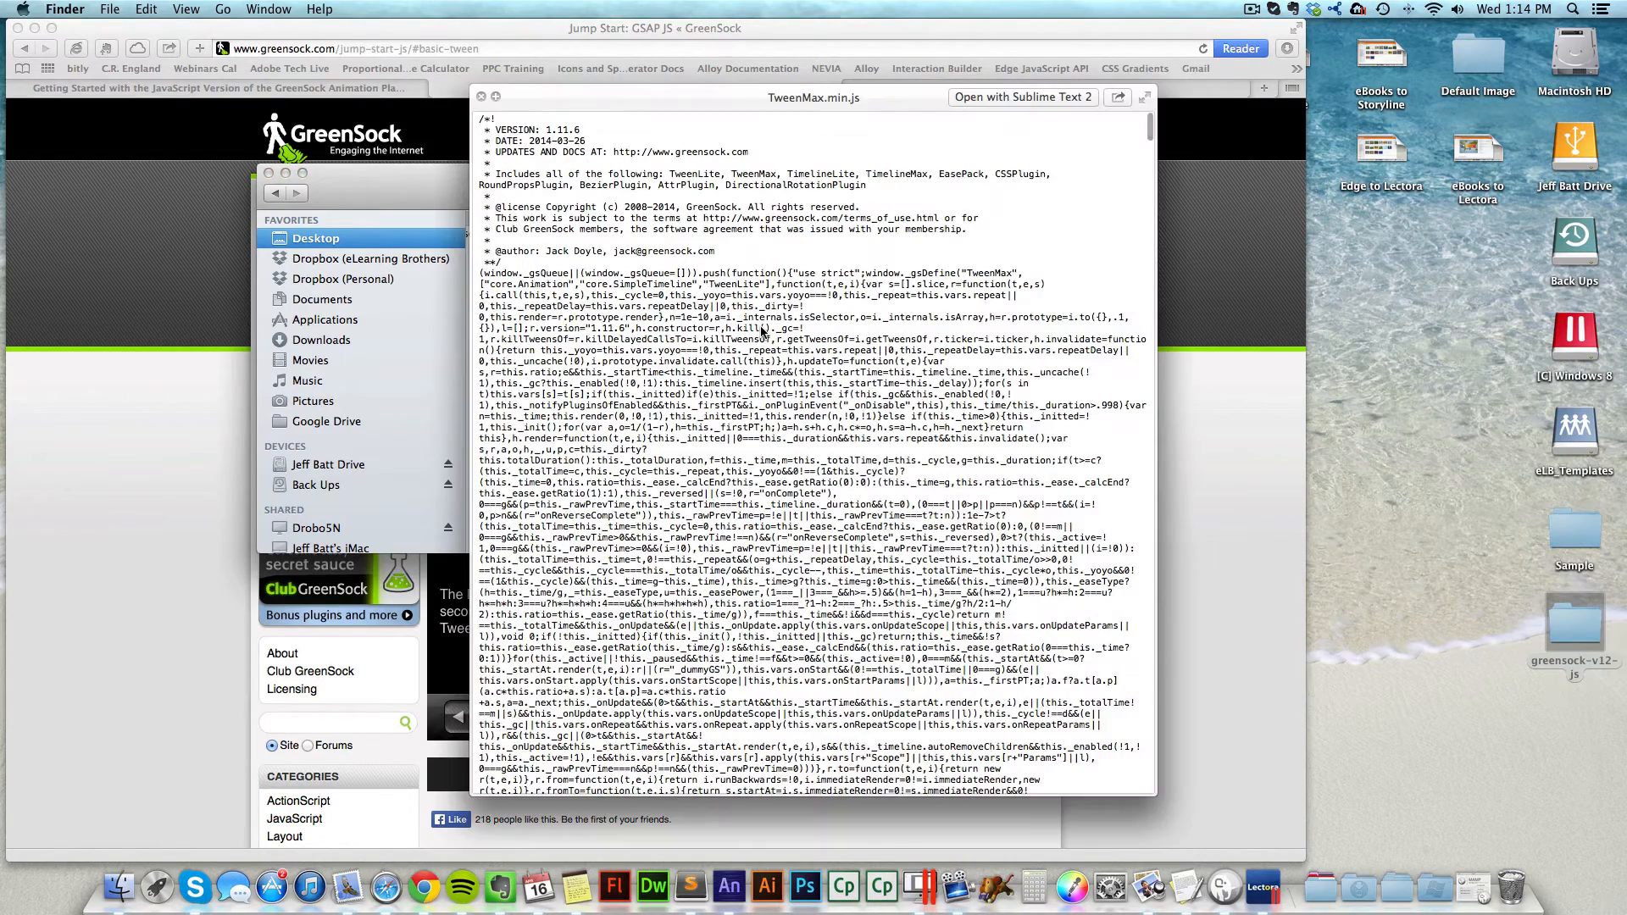
key(space)
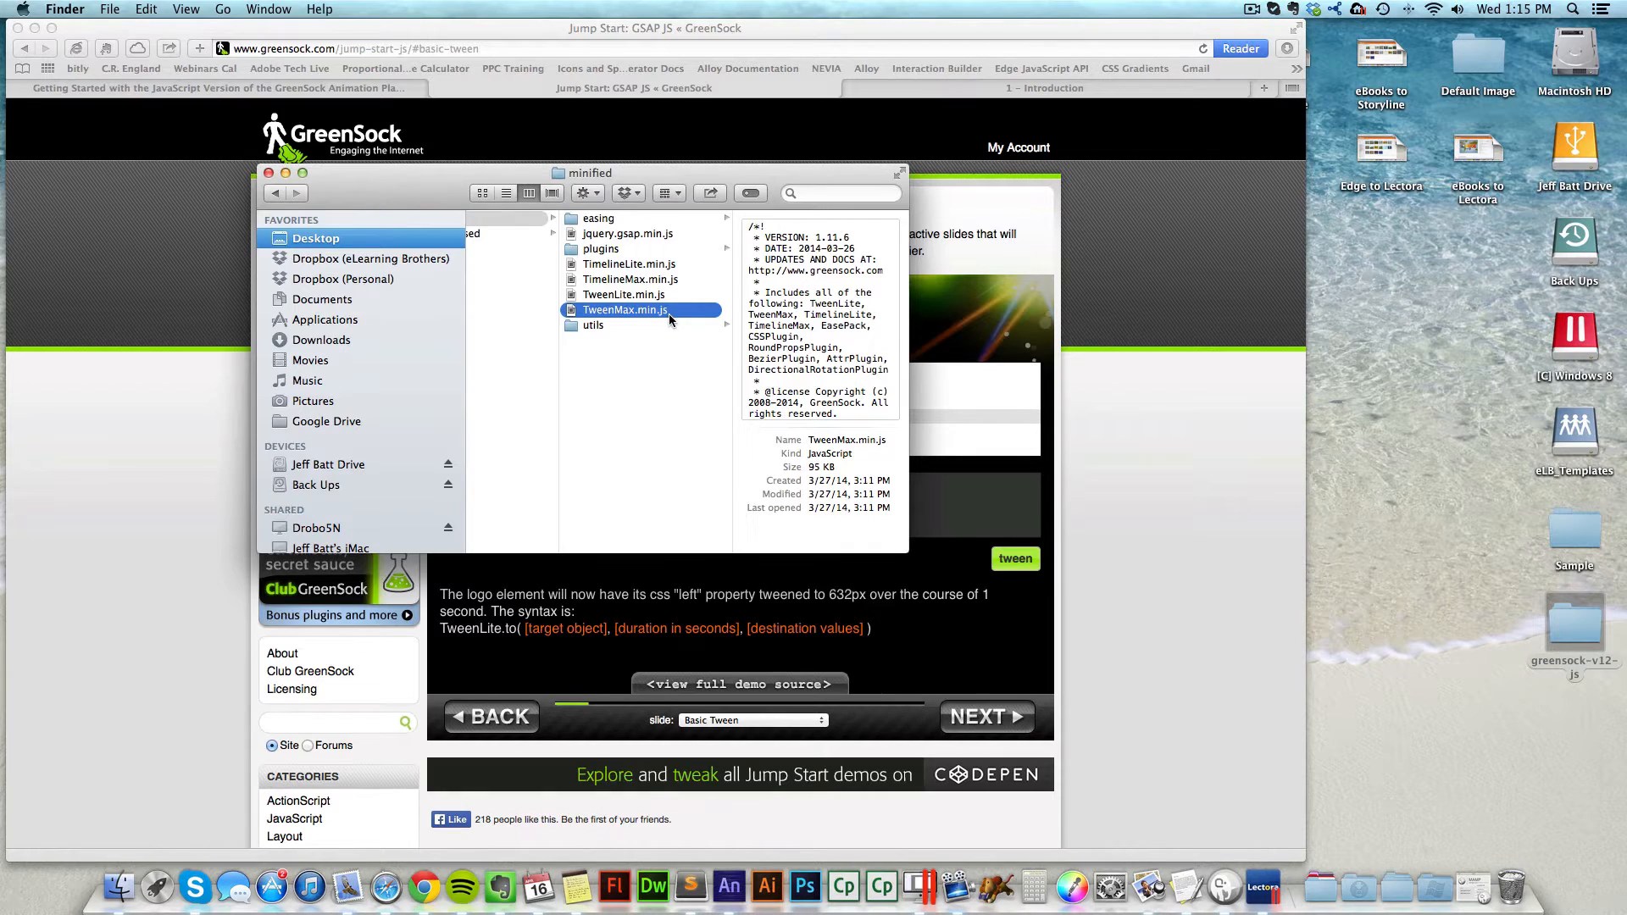
drag(733, 178, 1233, 220)
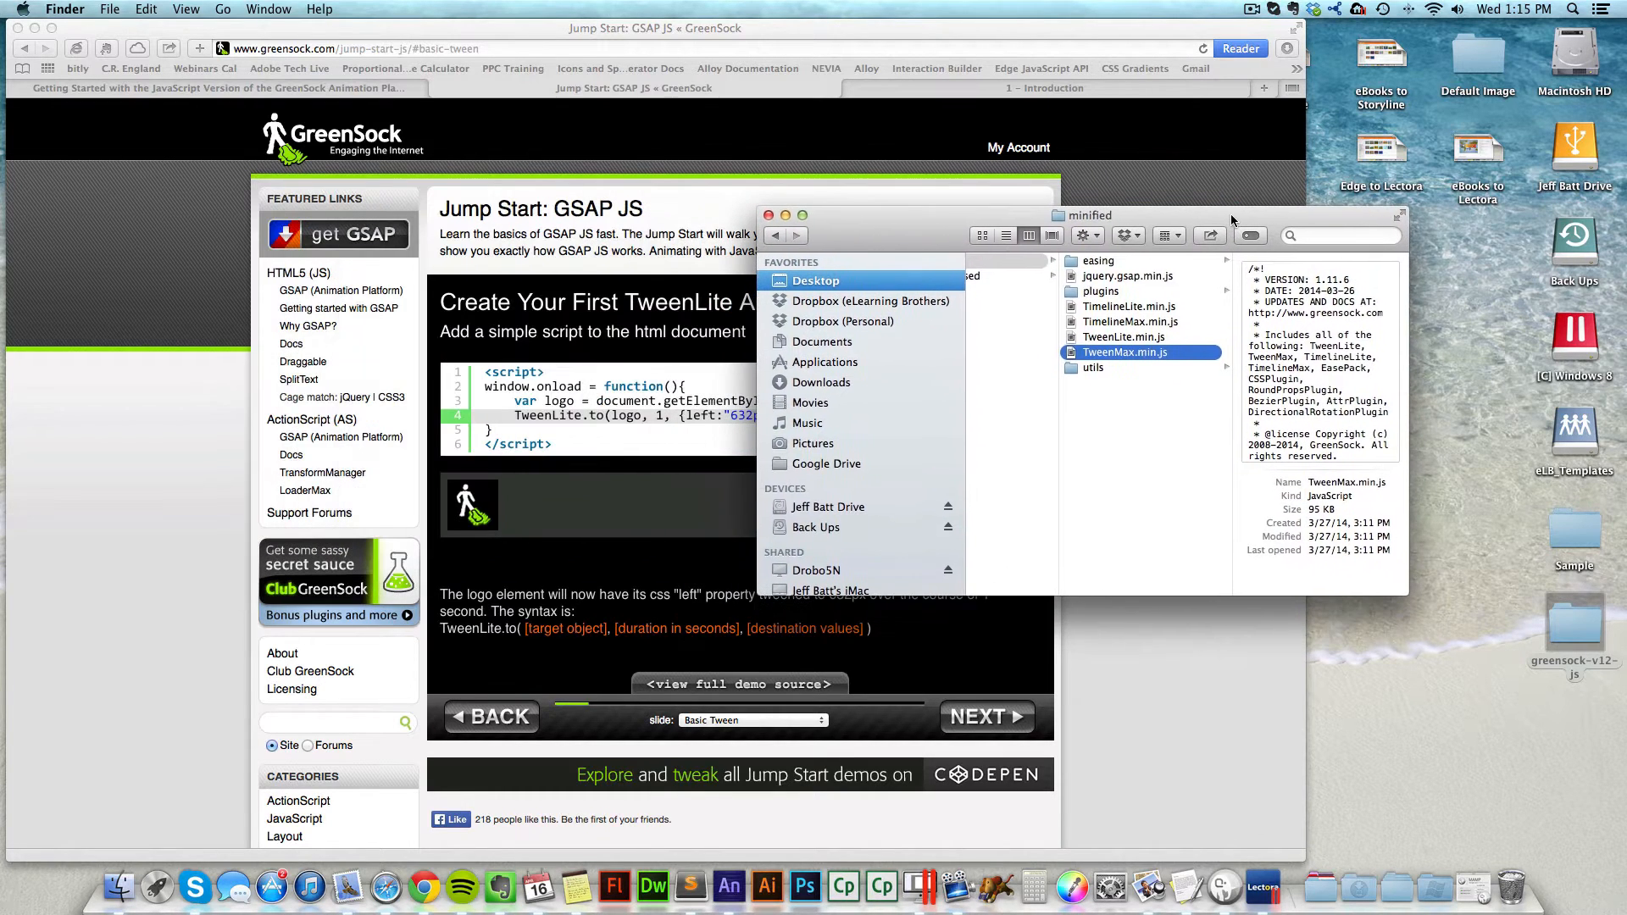
key(super+w)
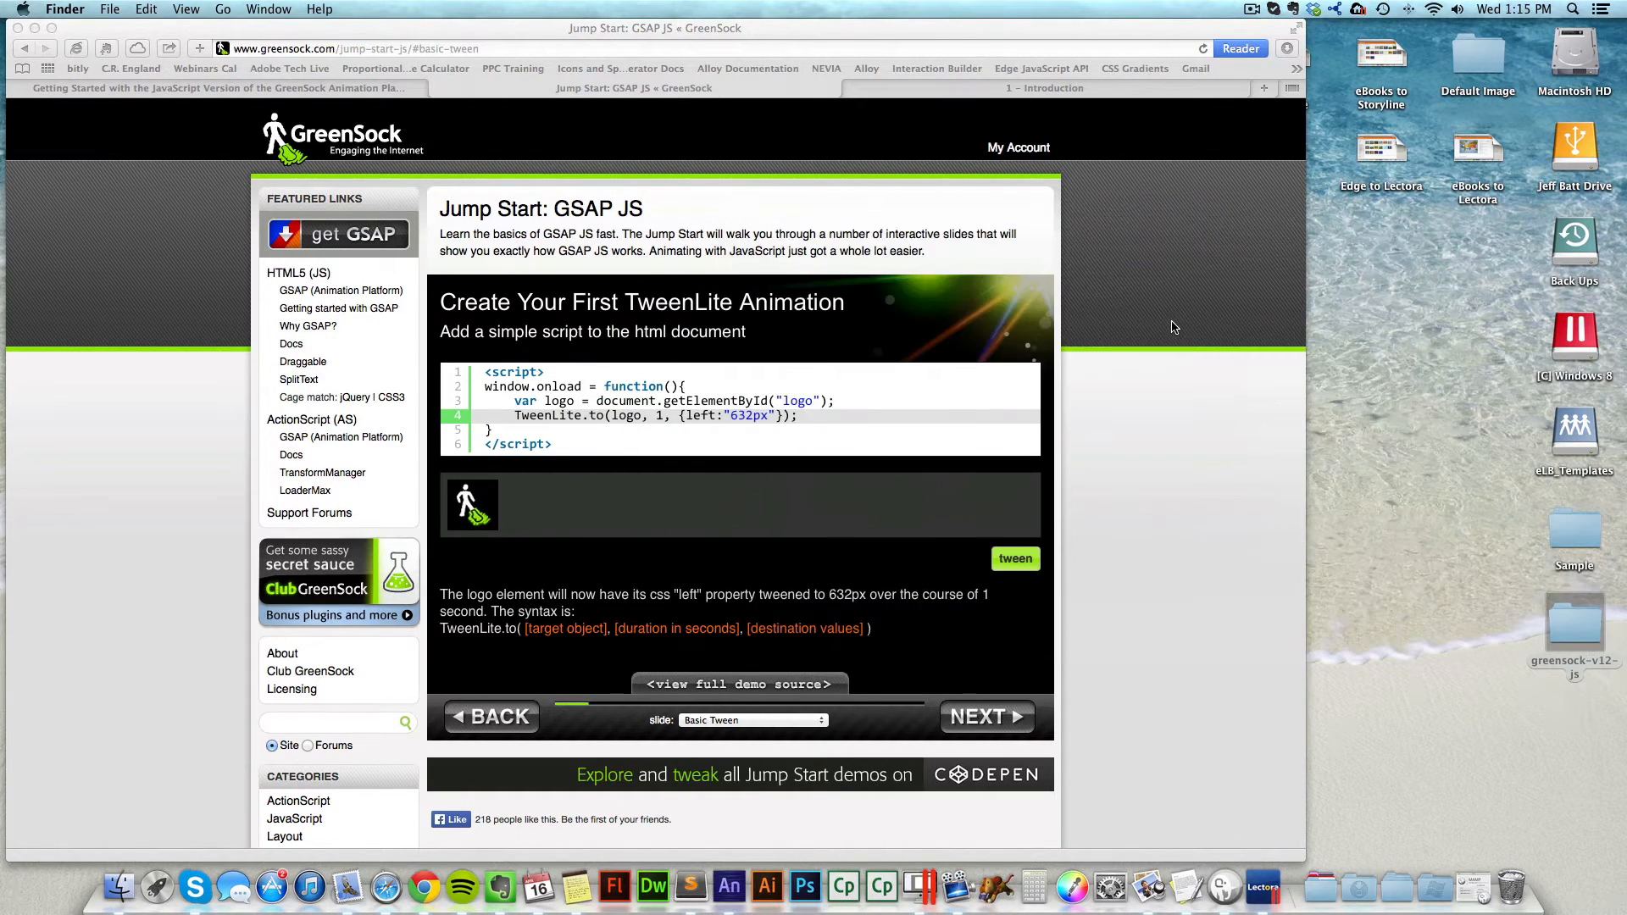
Step: Switch to Lectora Inspire and add an HTML Extension object at the Title 3 level
key(ctrl+Right)
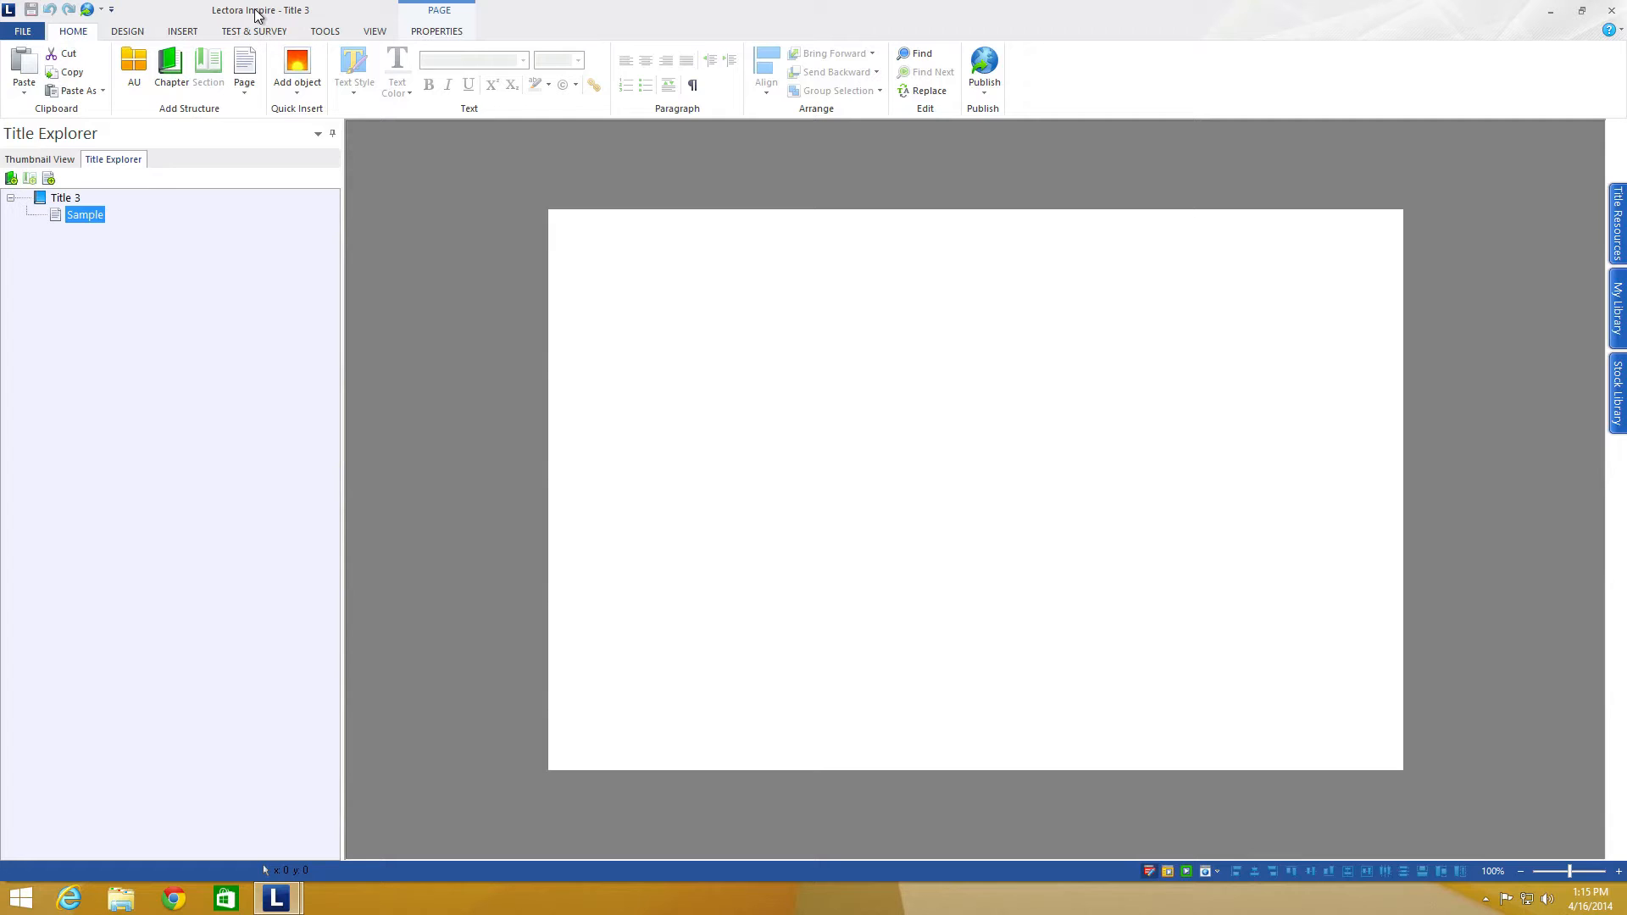
click(178, 35)
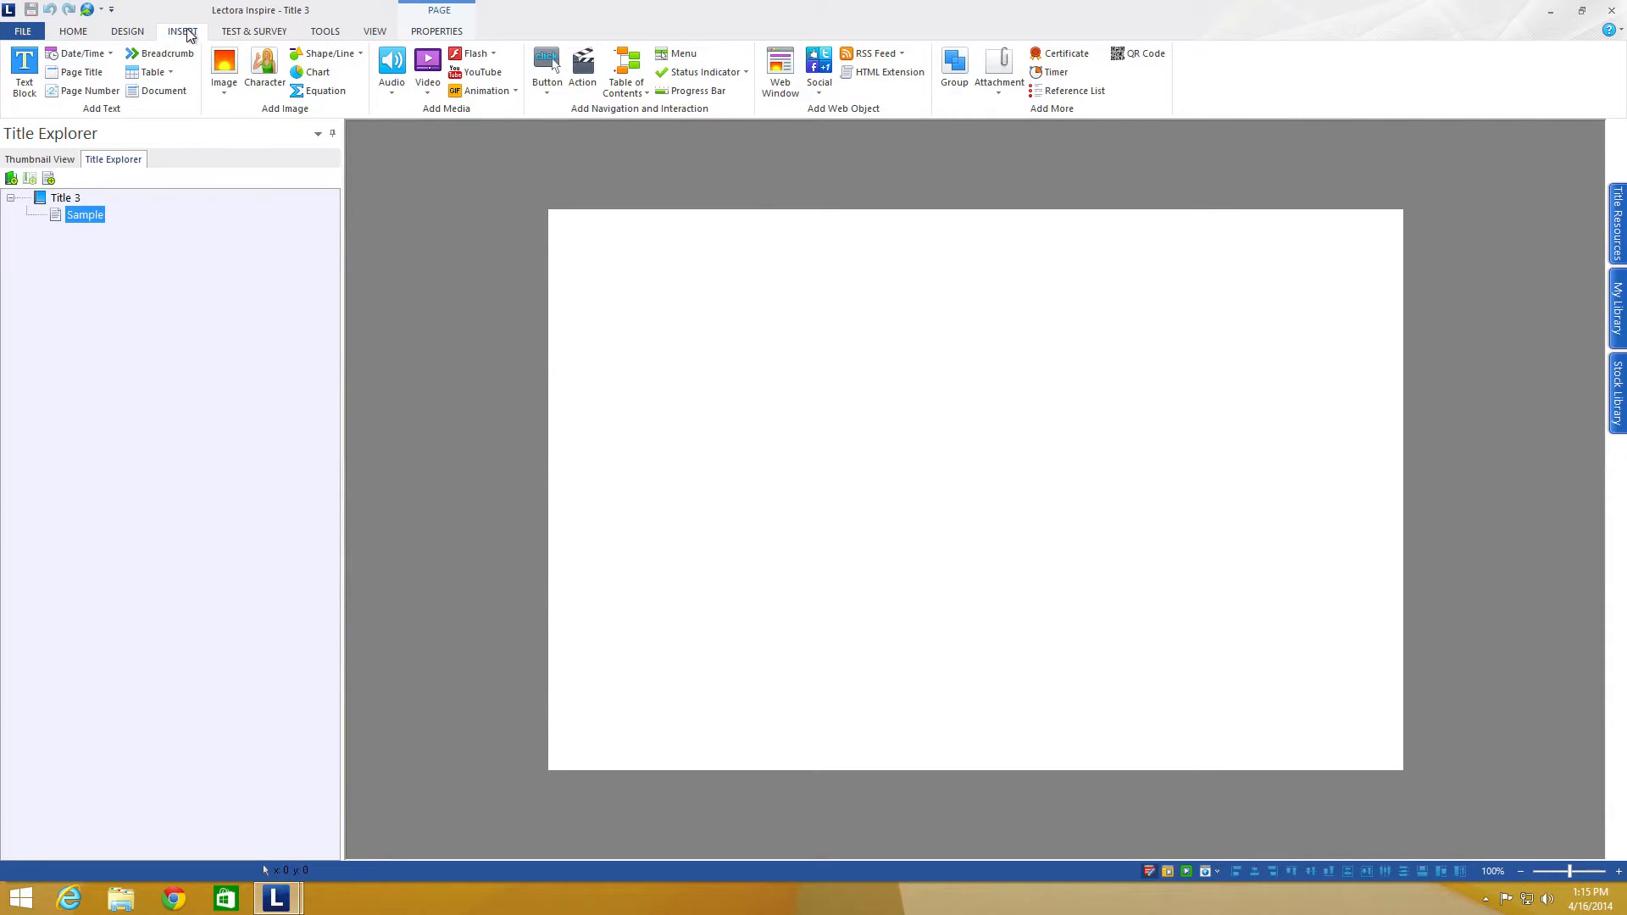
click(53, 201)
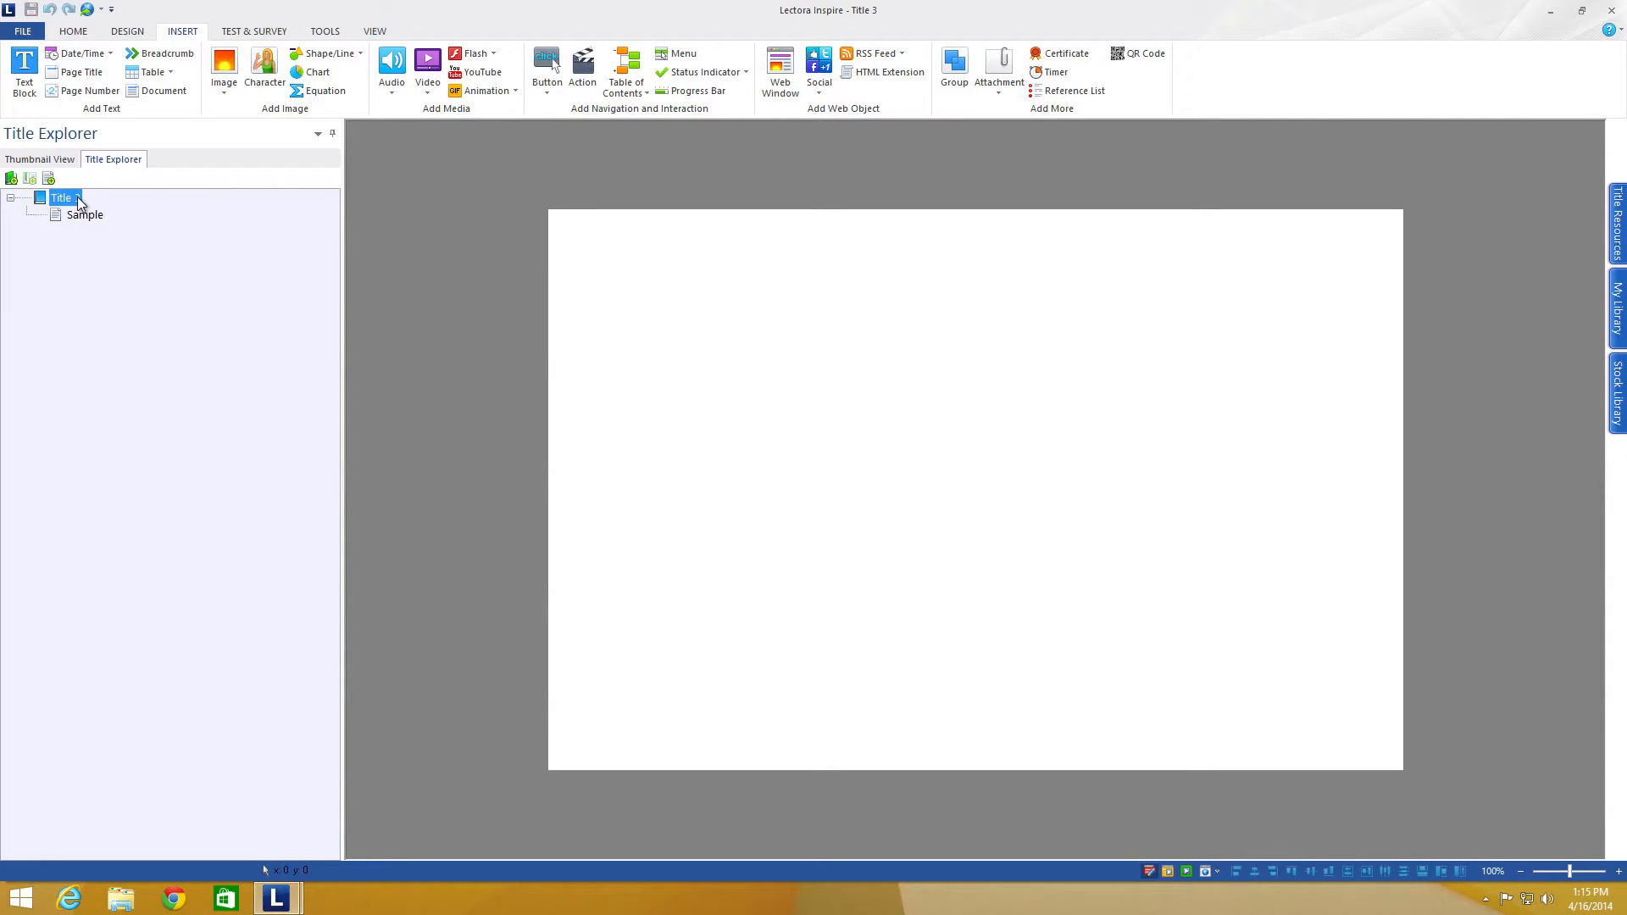
click(903, 76)
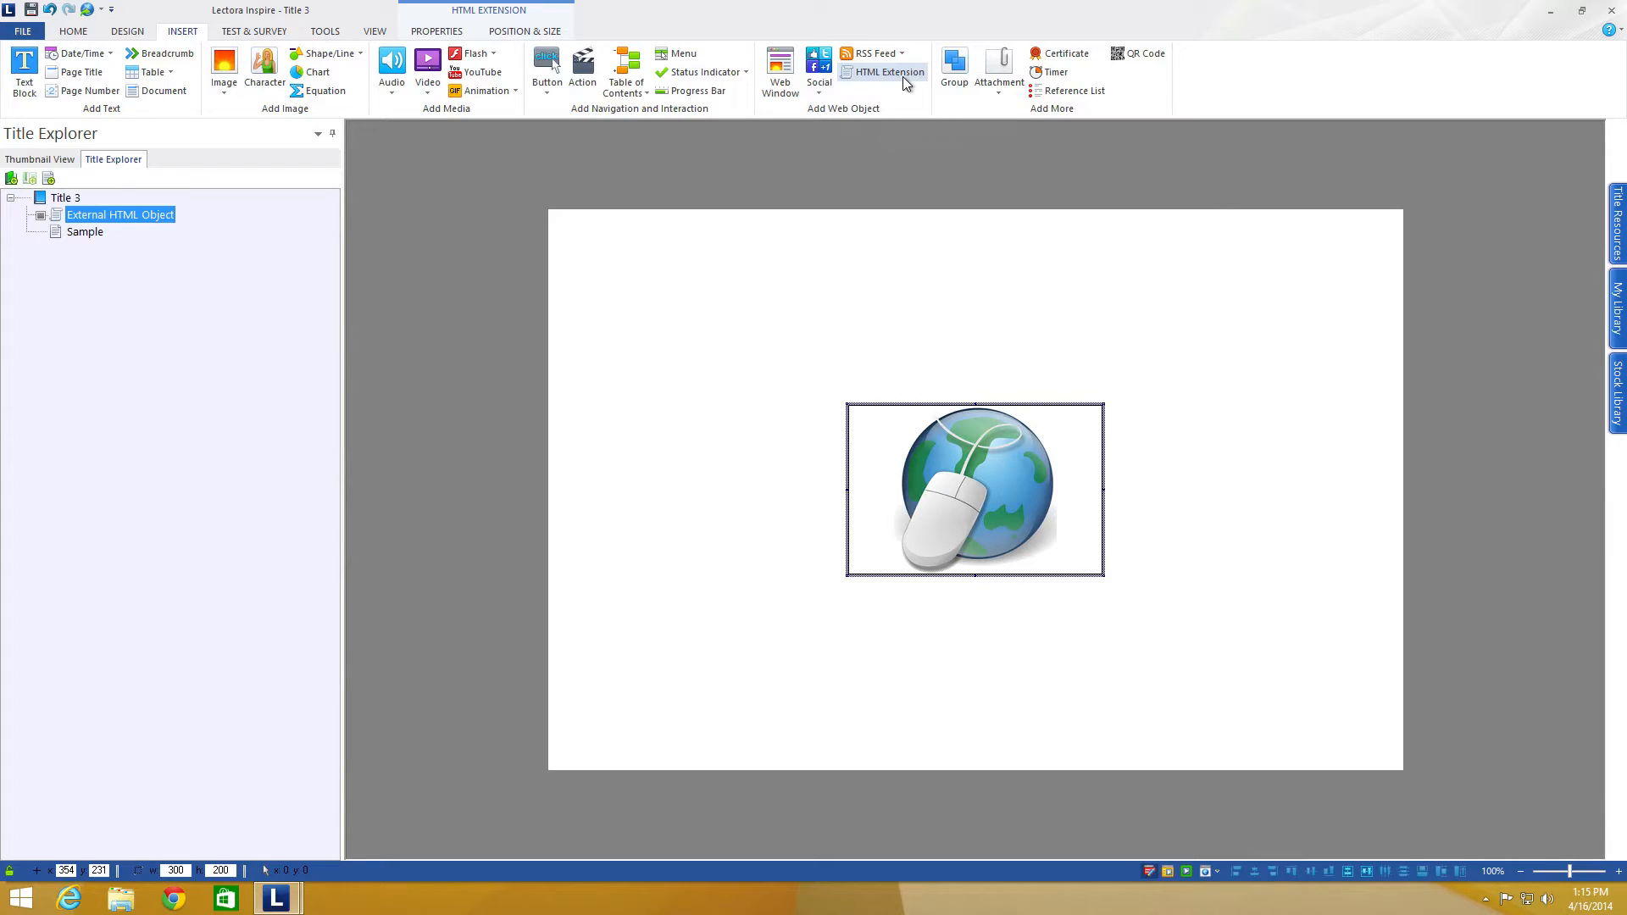
Step: Set the type of the External HTML Object to Header Scripting
click(418, 34)
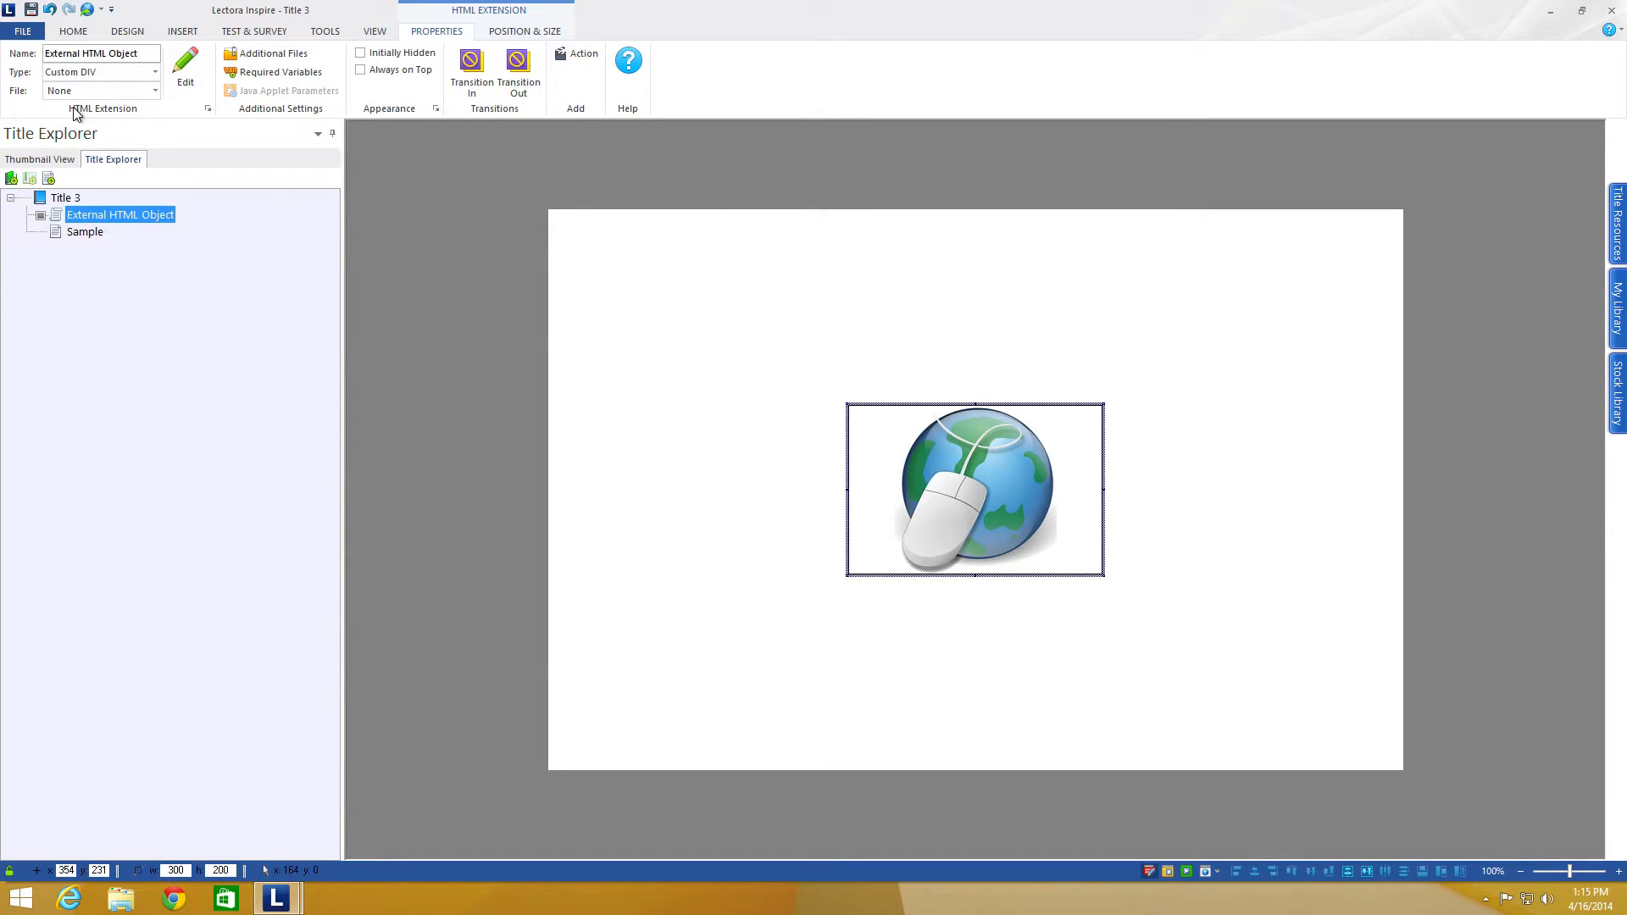
click(155, 75)
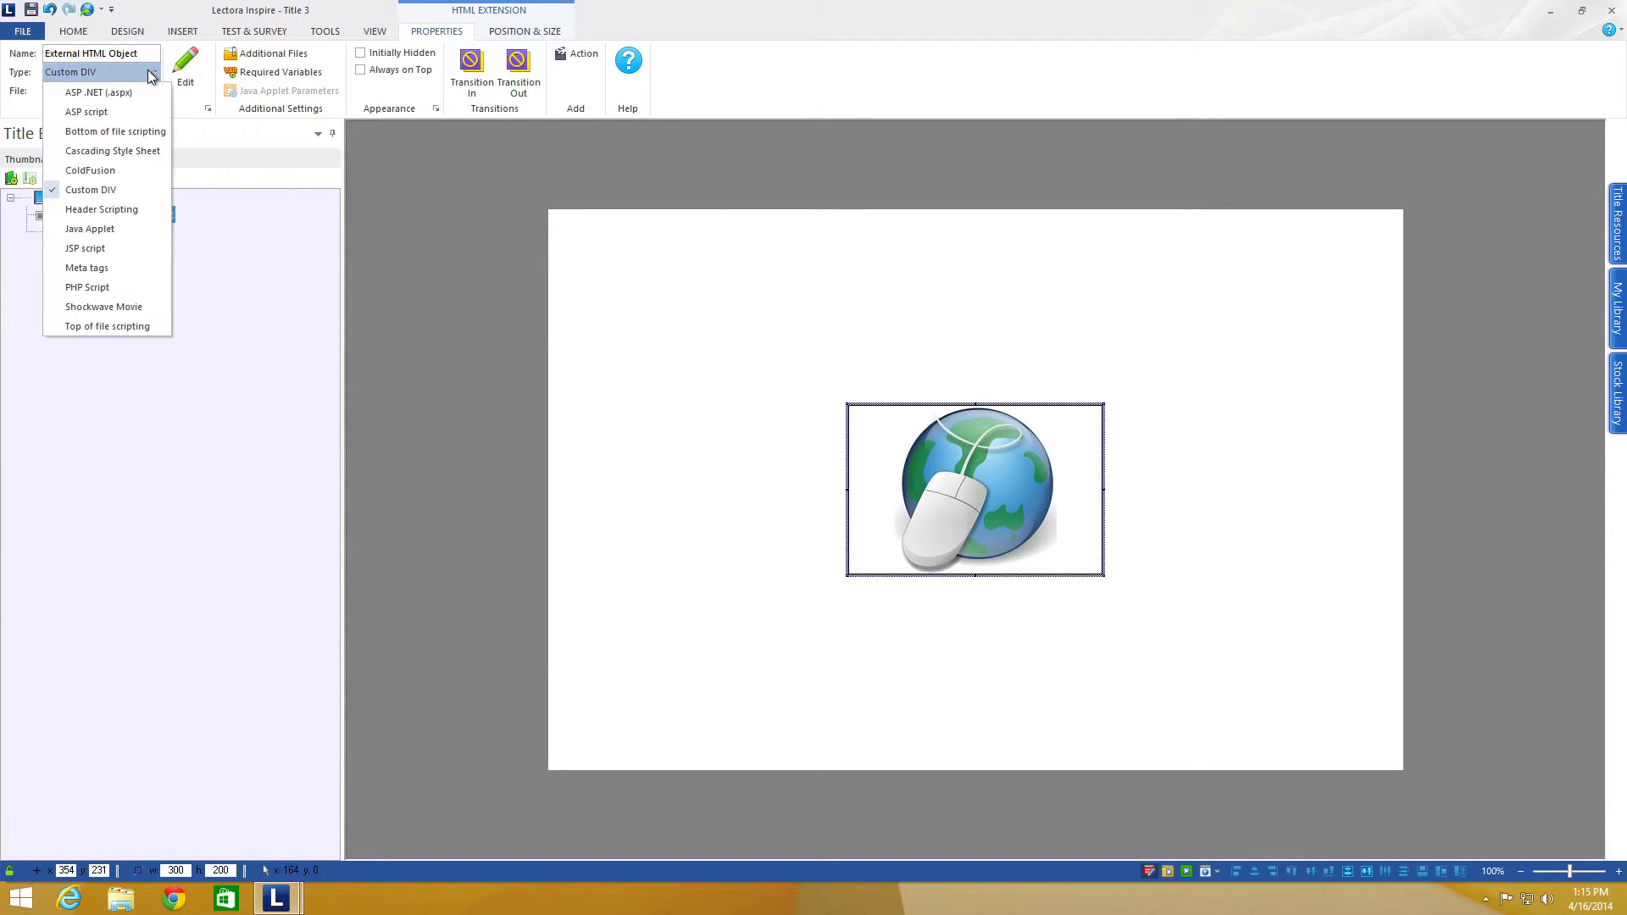
click(112, 212)
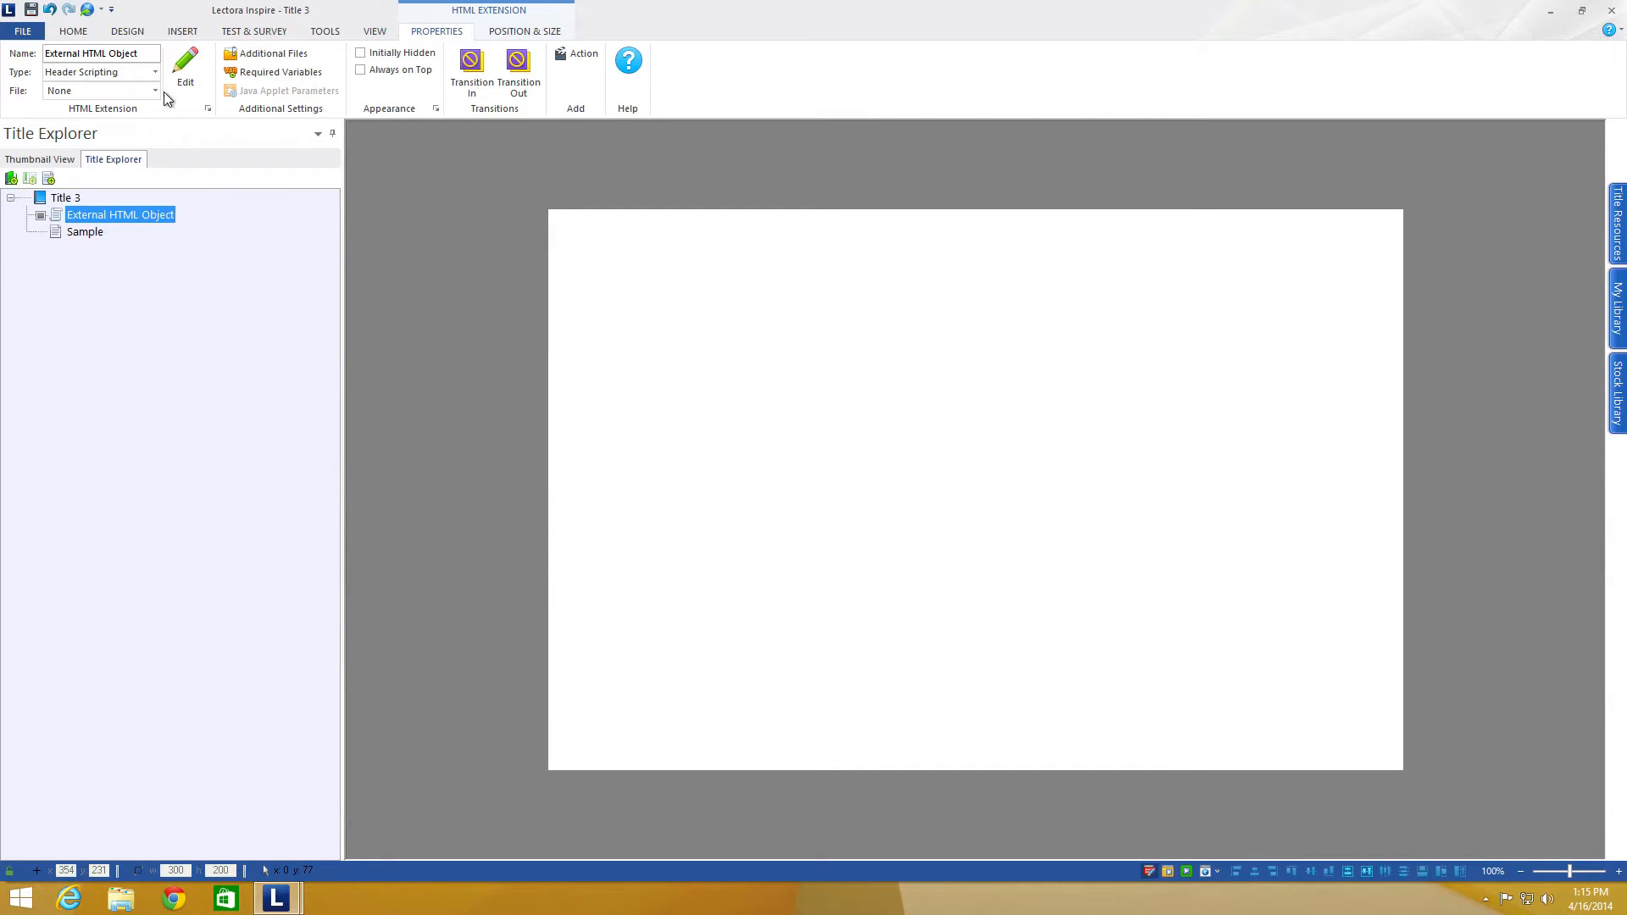
Step: Browse for the External HTML Object's file and open the desktop folder greensock-v12-js/src/minified
click(72, 91)
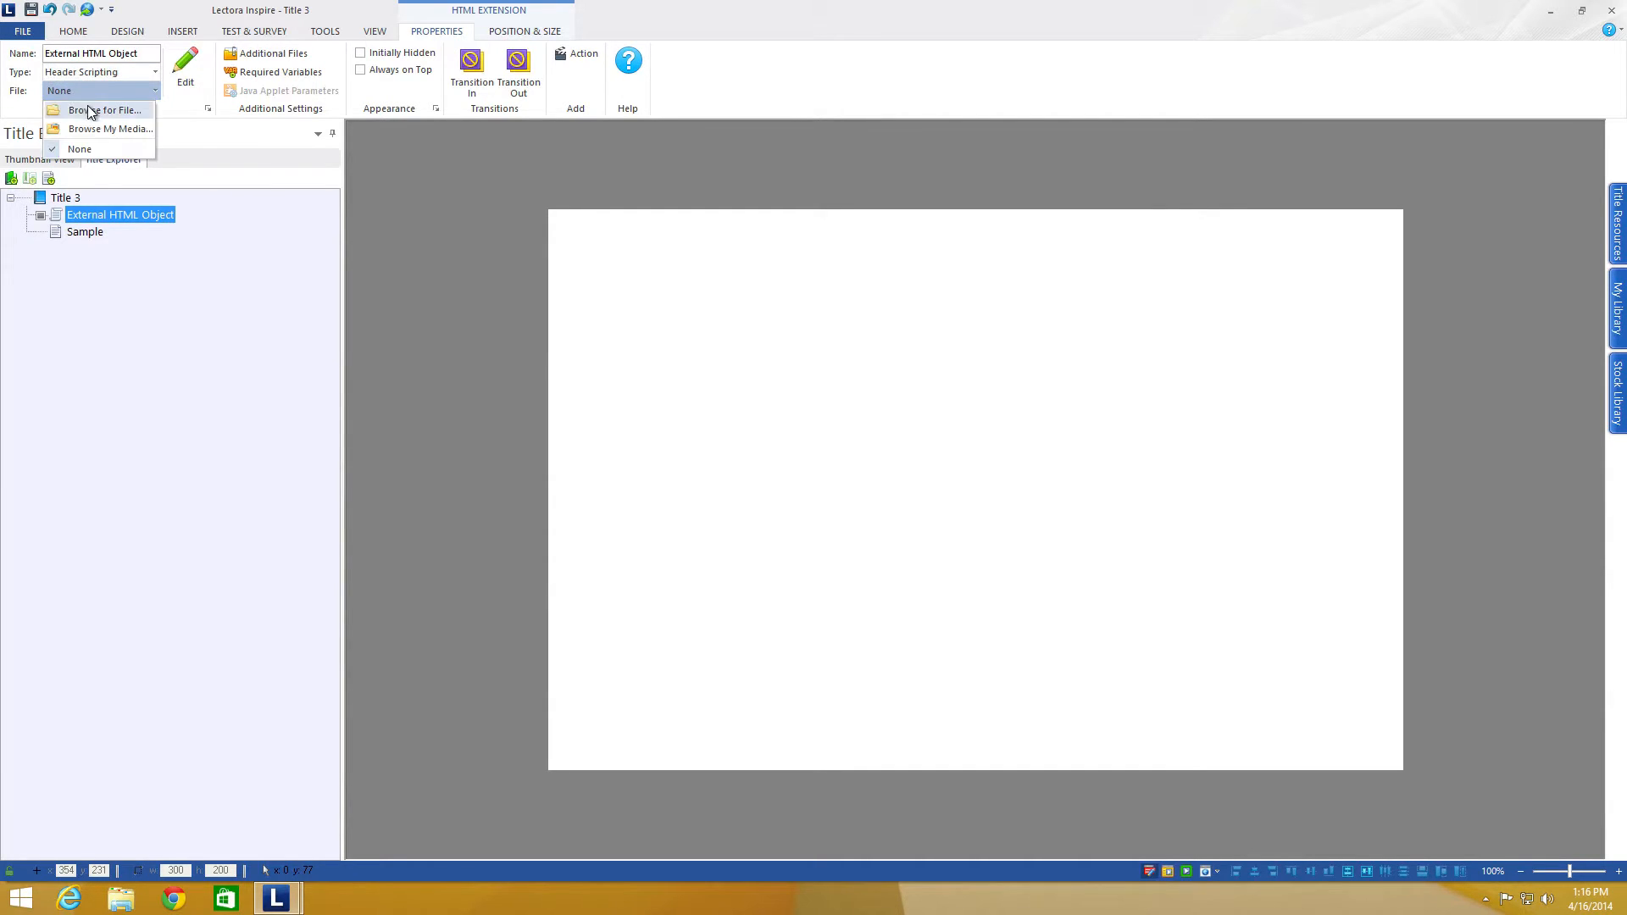
click(92, 111)
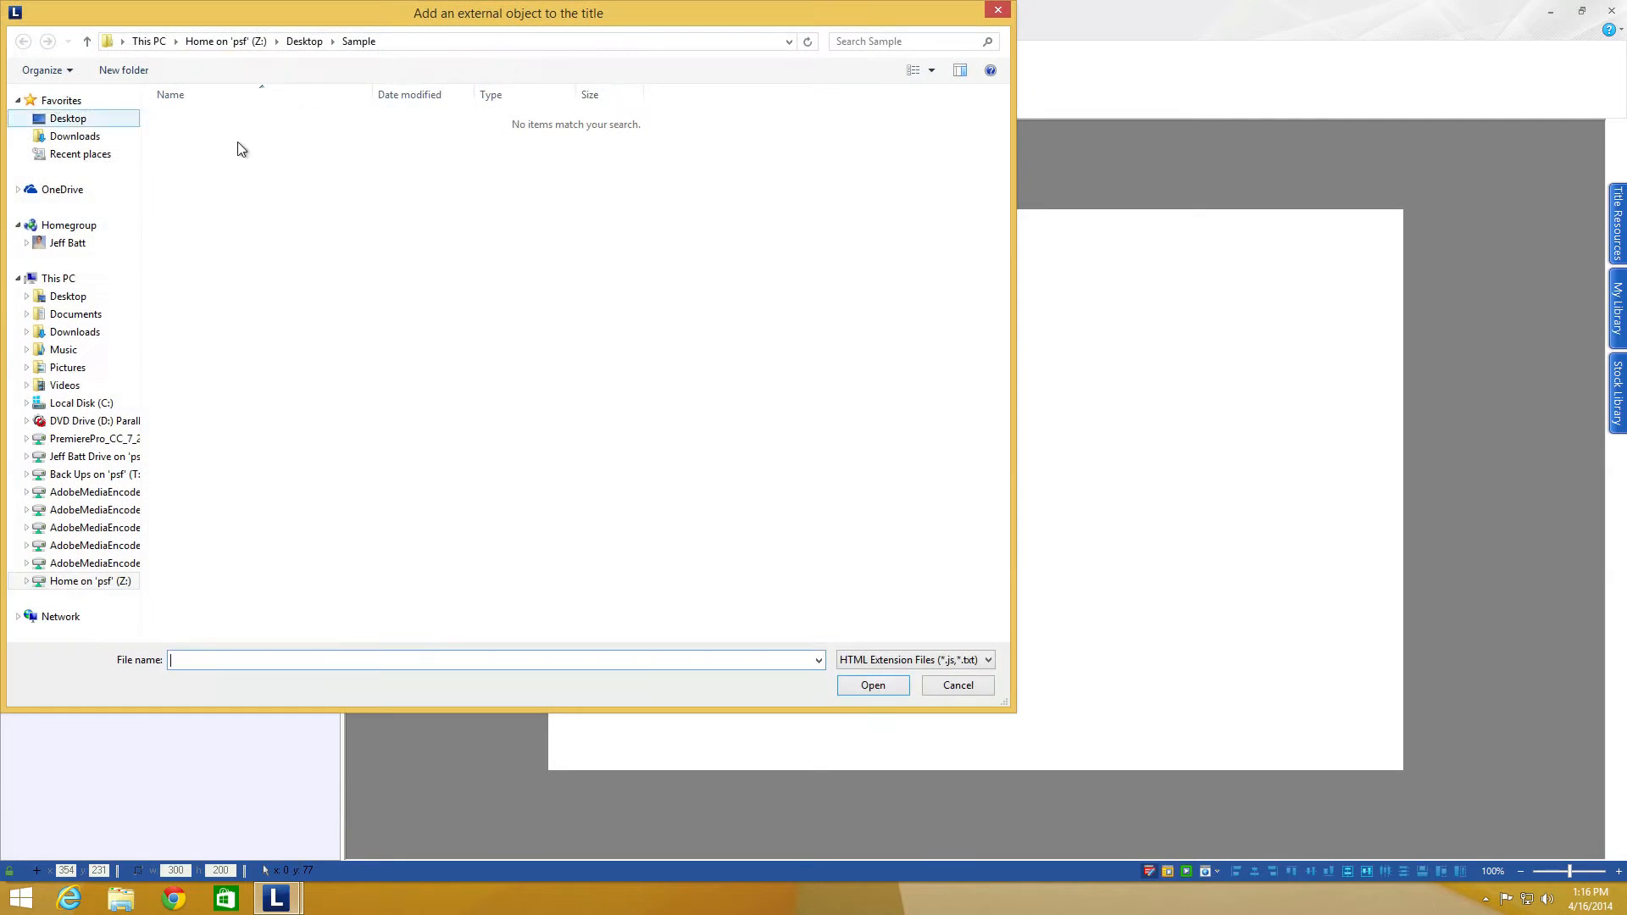
click(101, 590)
double_click(246, 190)
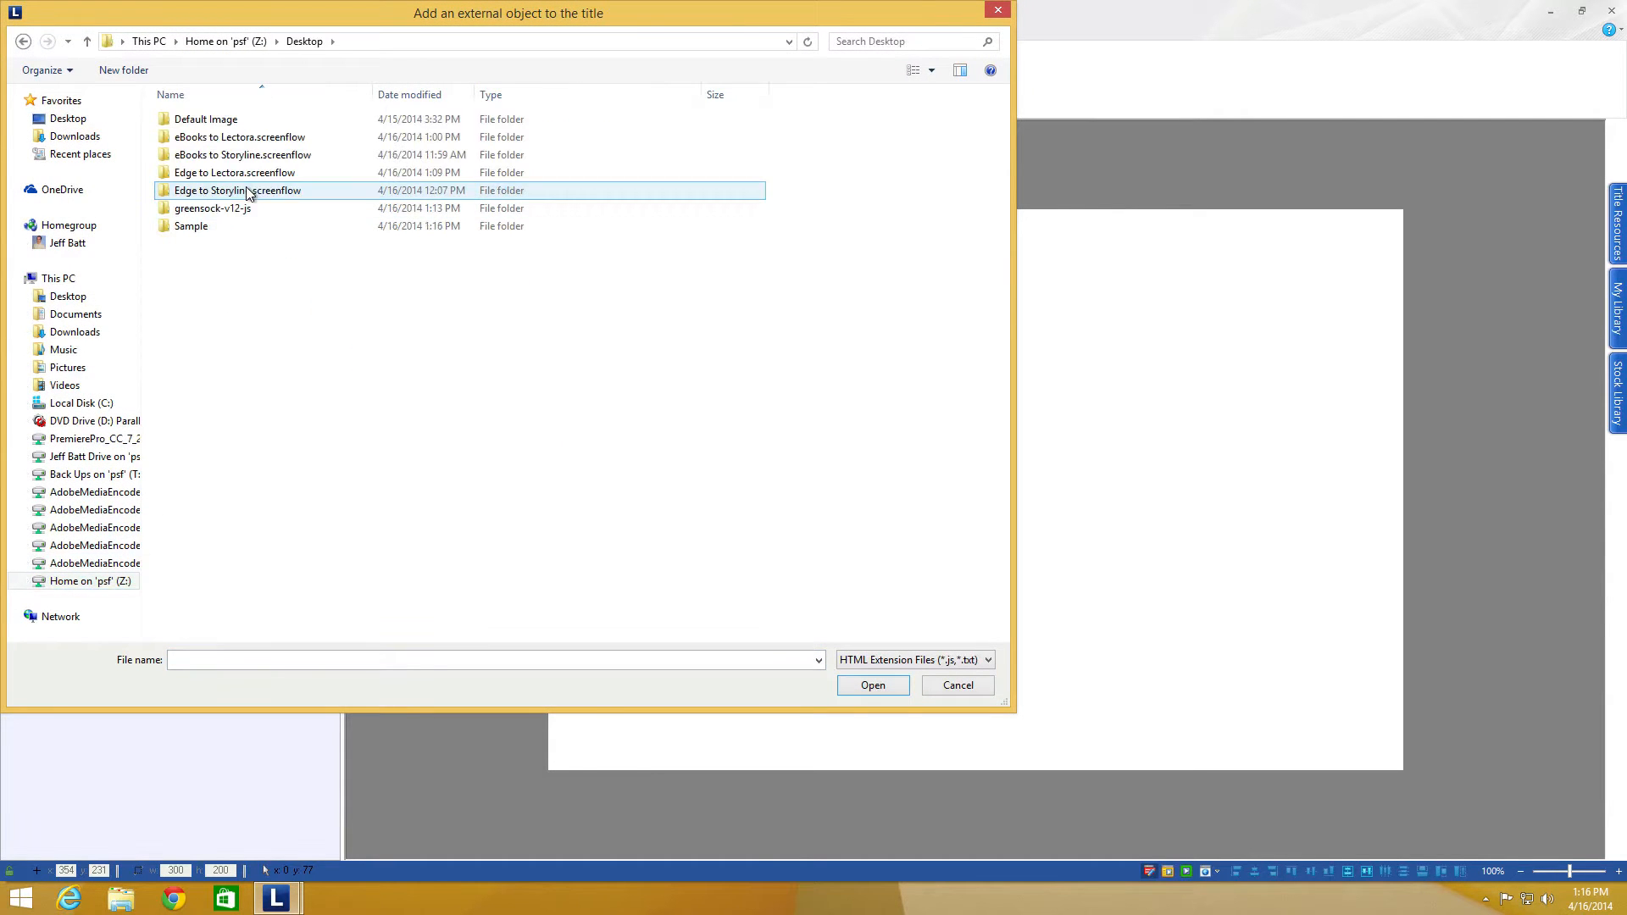
double_click(241, 210)
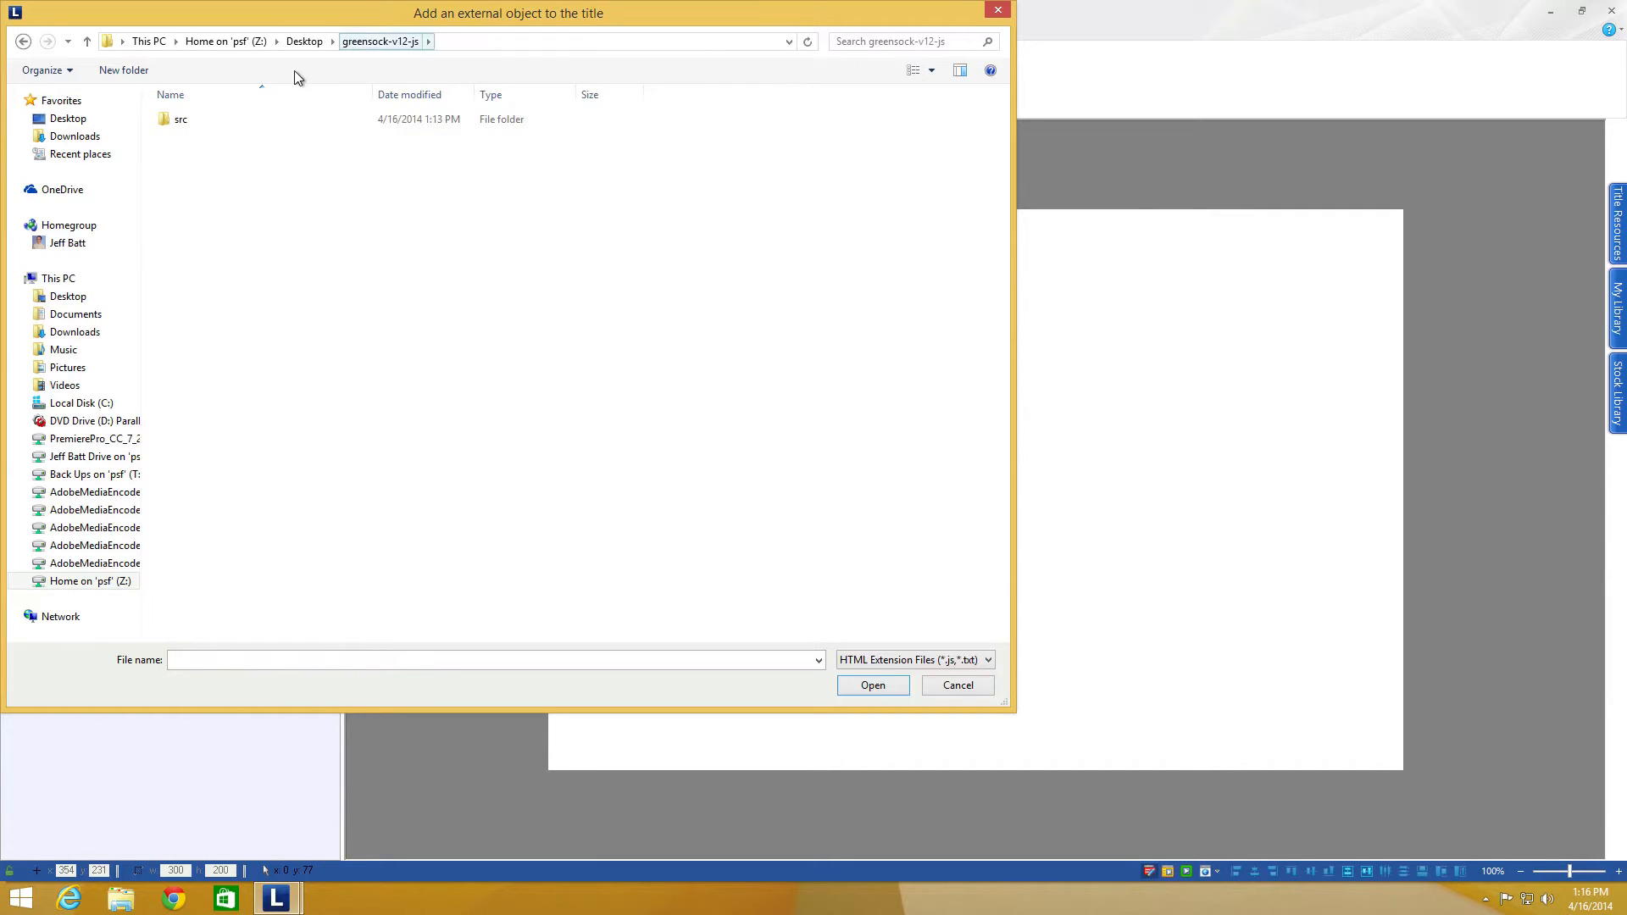
double_click(202, 118)
double_click(234, 120)
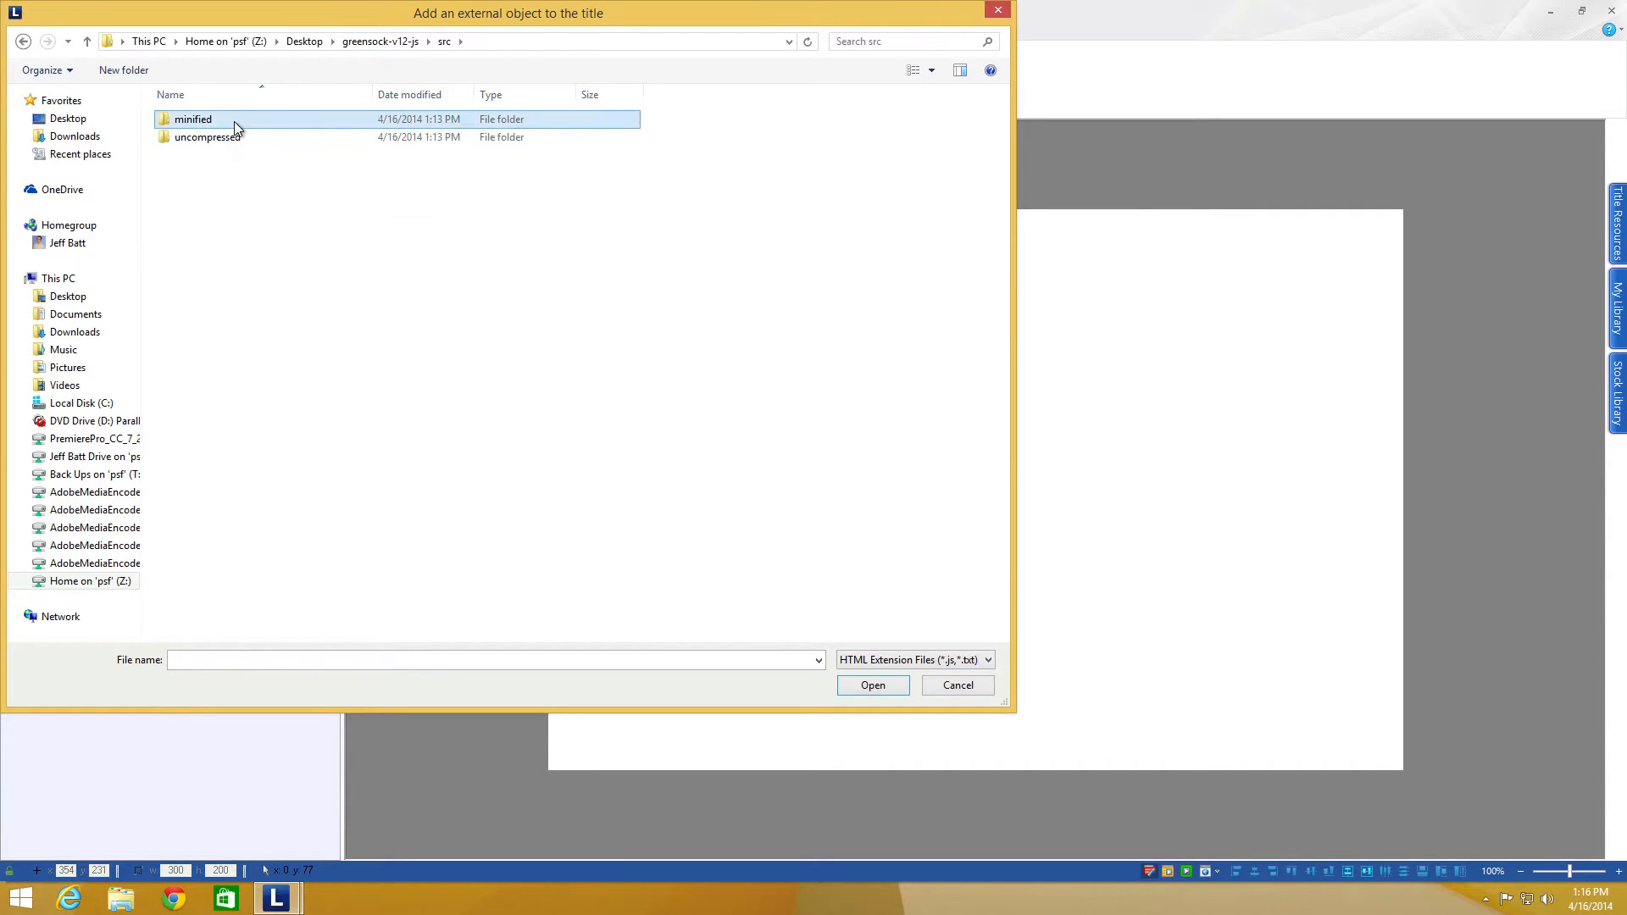
Step: Load TweenMax.min.js from the minified folder as the External HTML Object's file
click(205, 247)
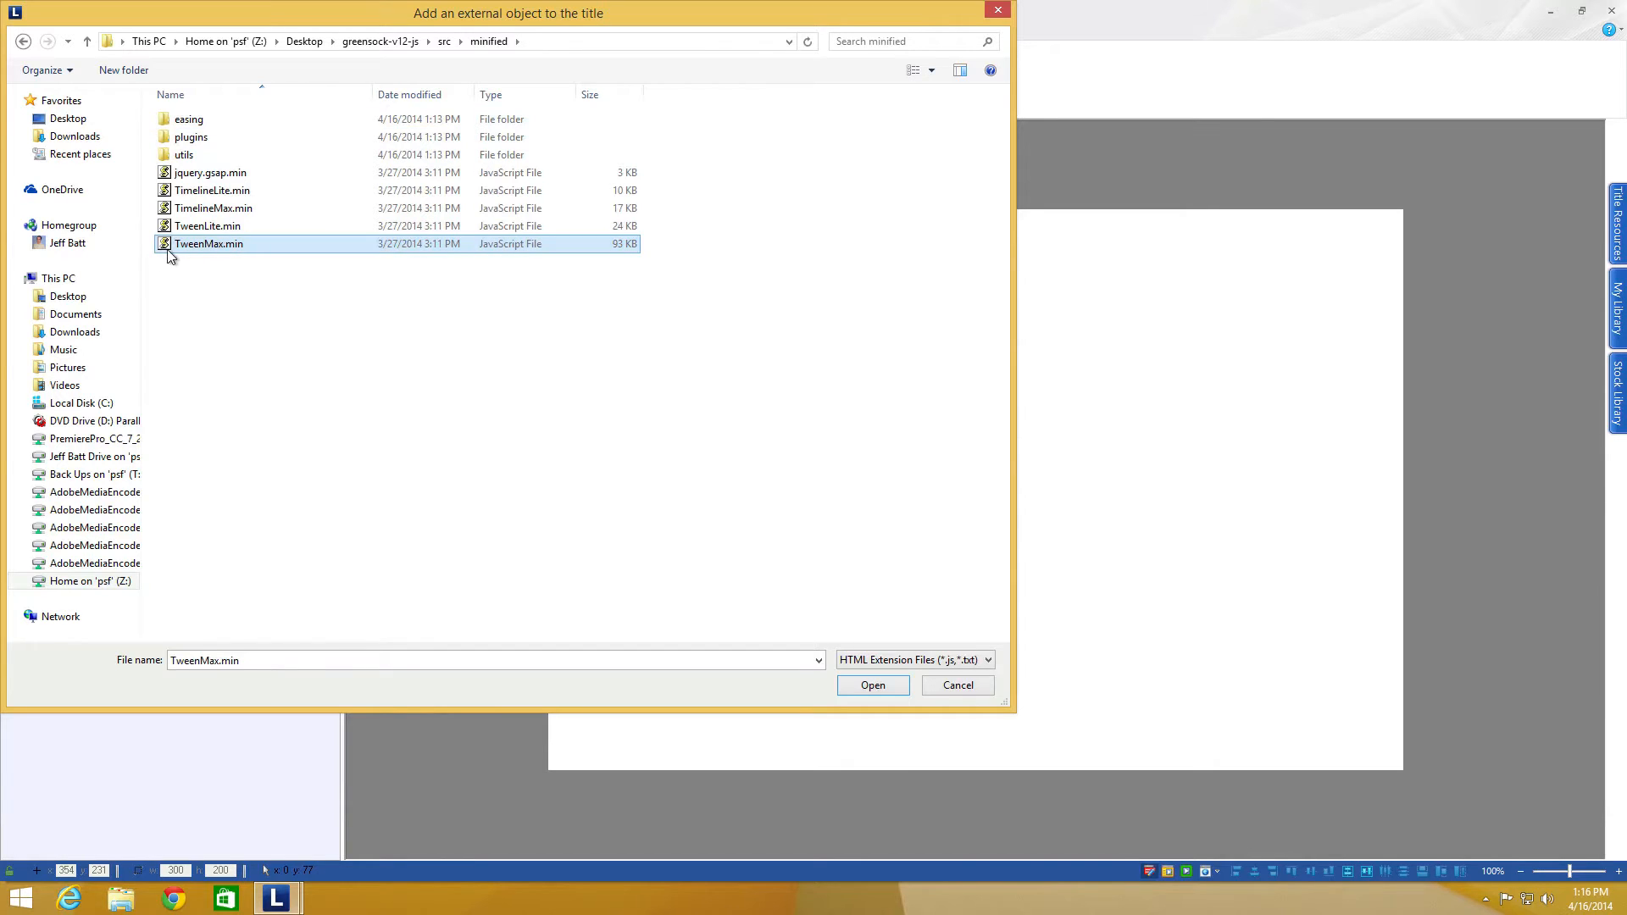
ctrl+click(234, 229)
click(234, 229)
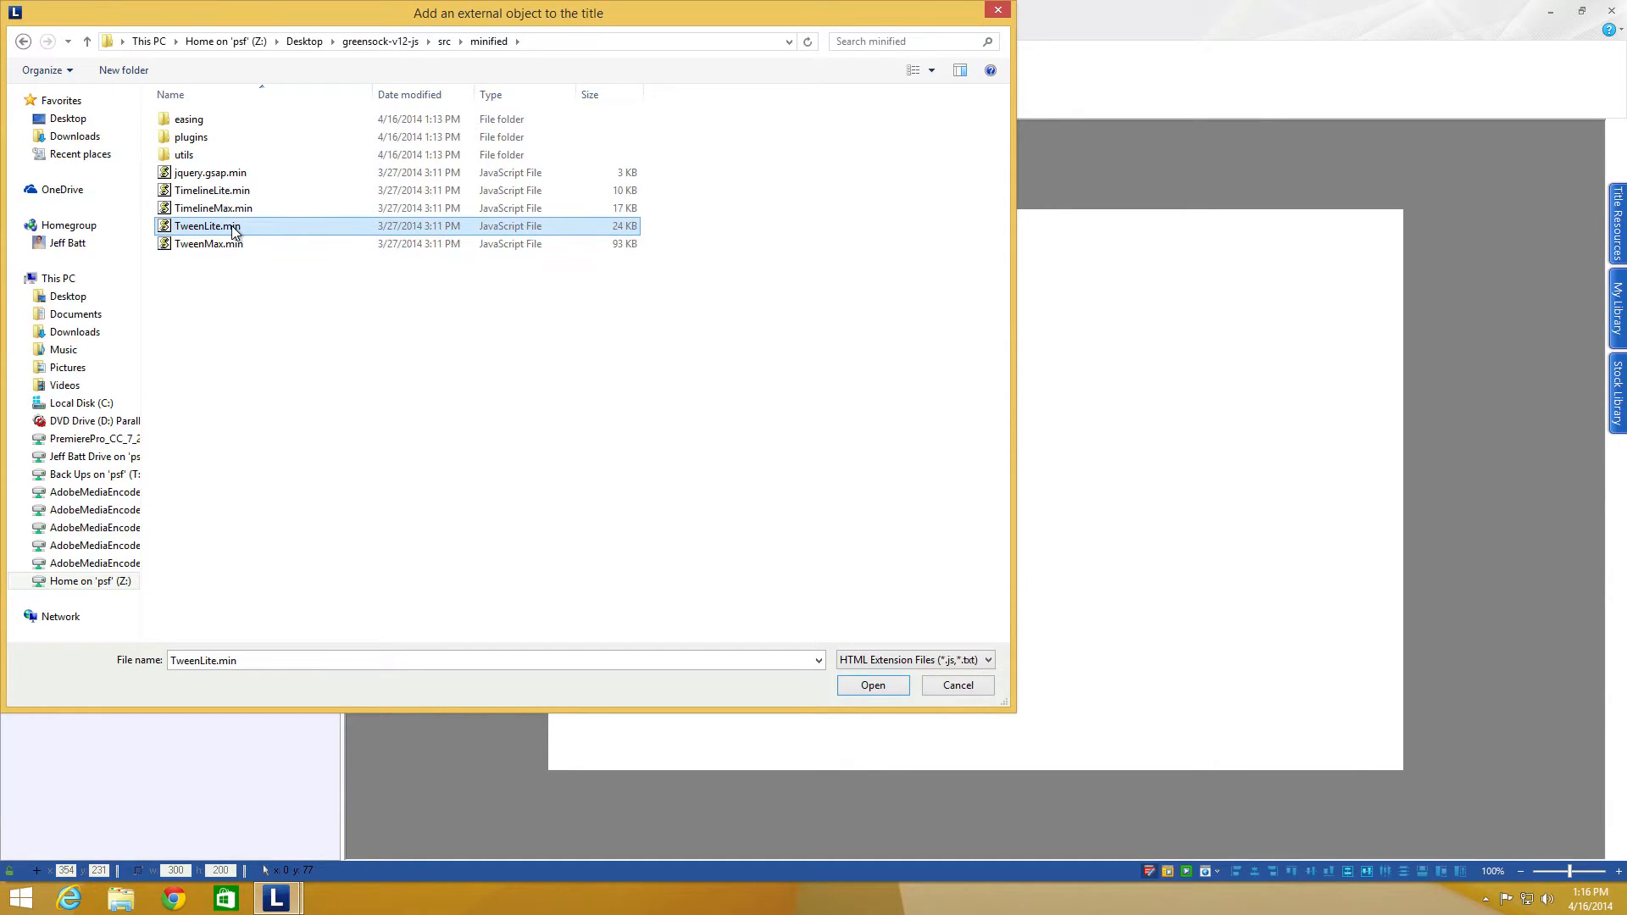
click(212, 244)
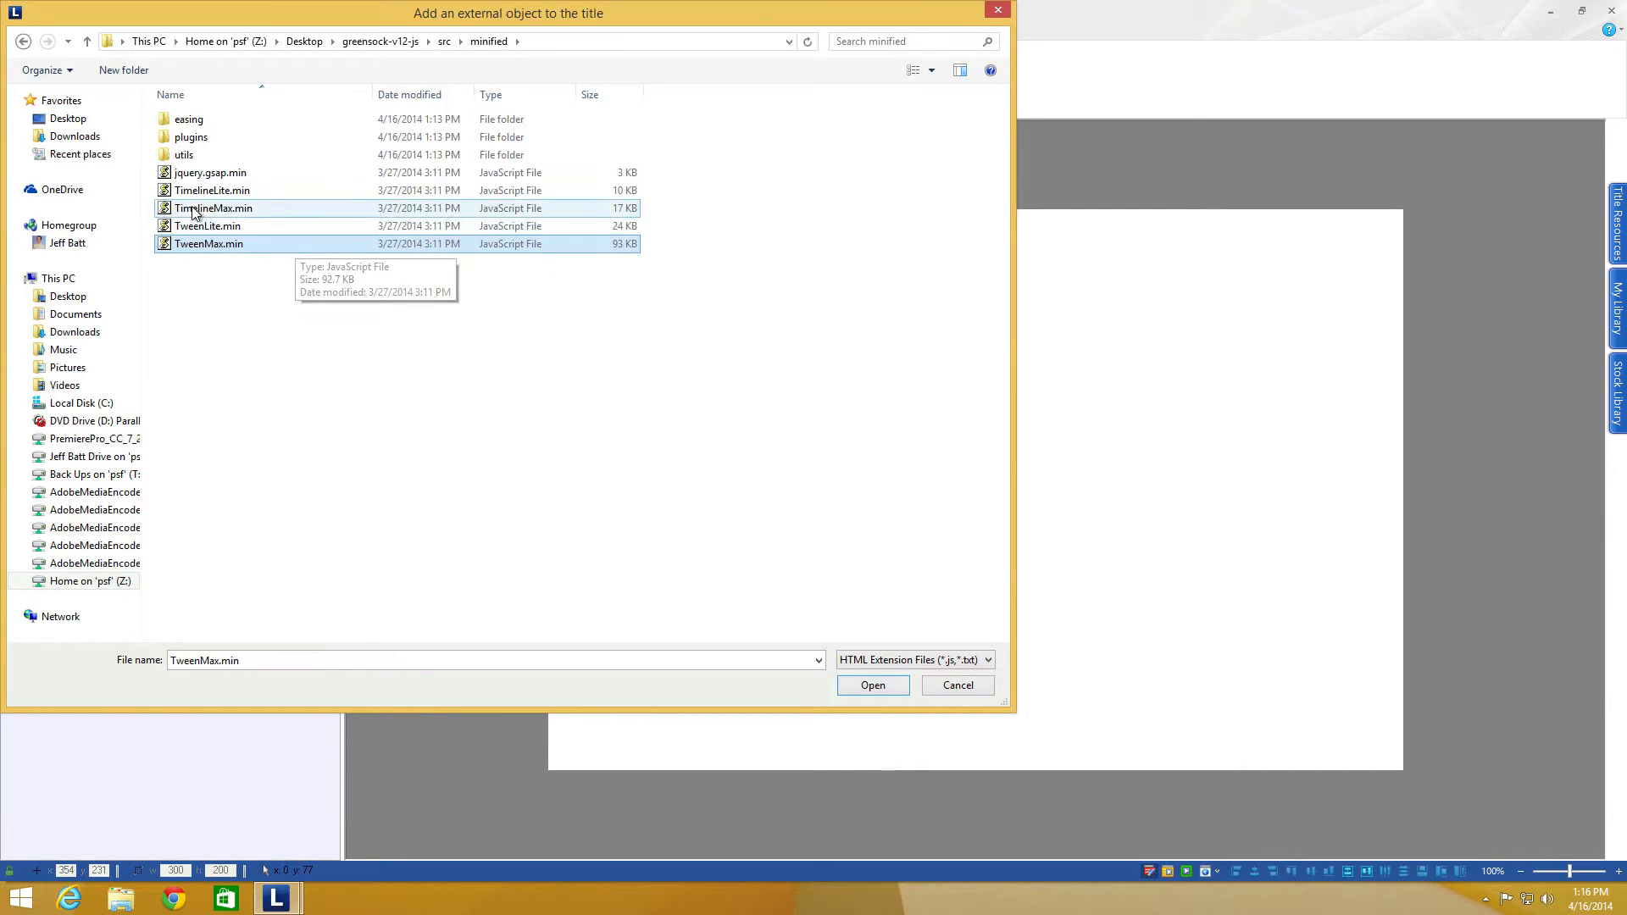
ctrl+click(214, 193)
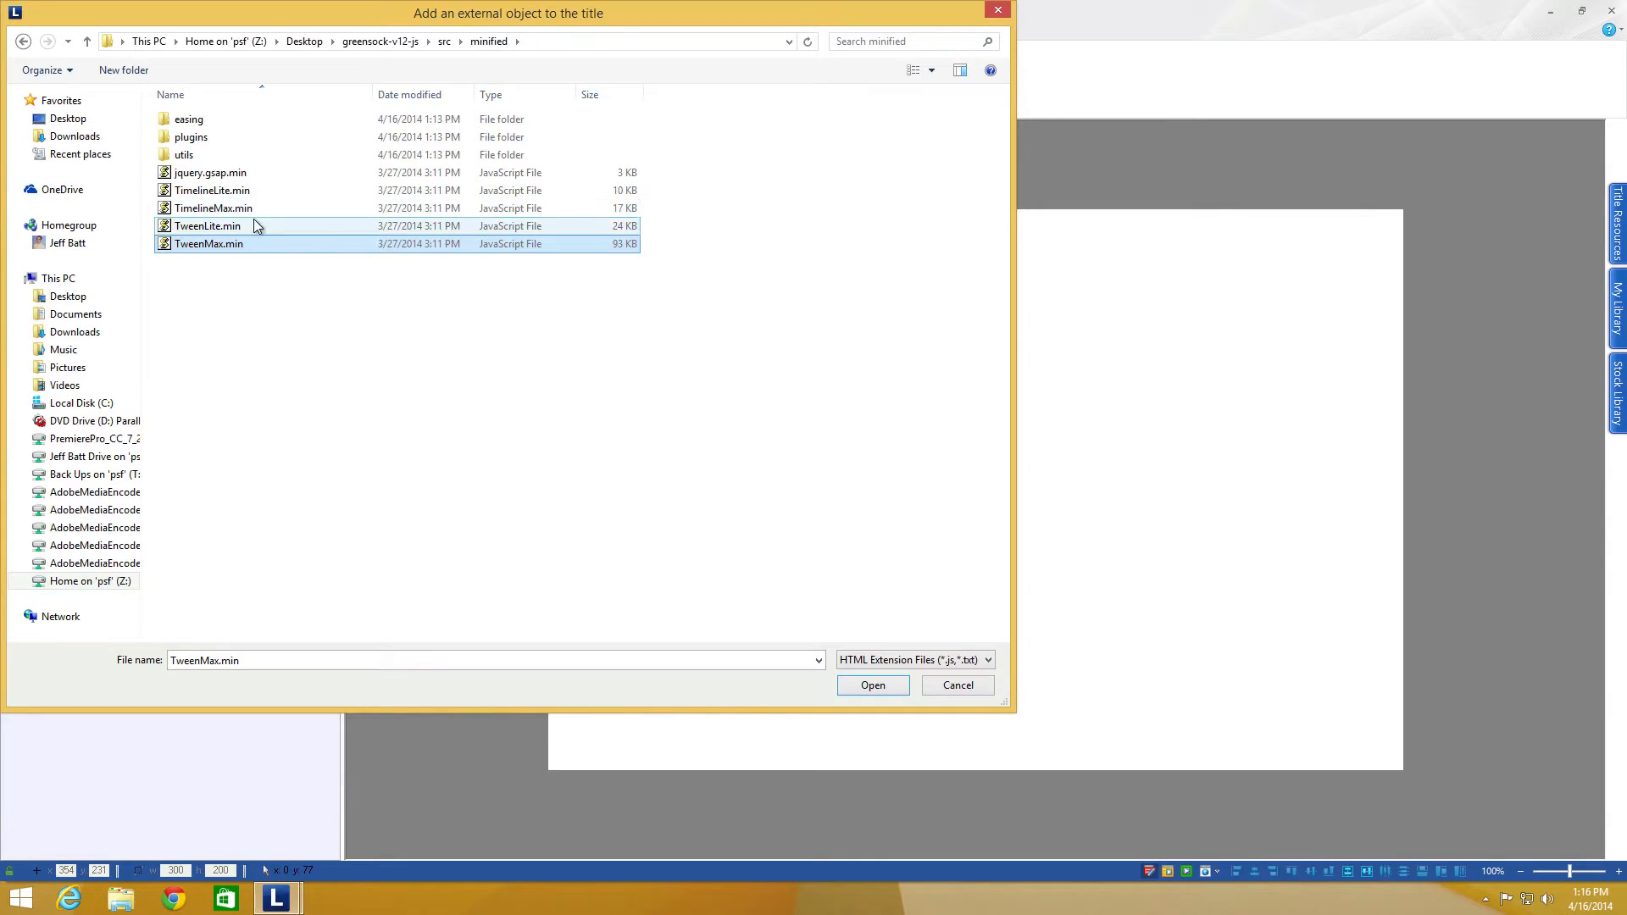
click(871, 683)
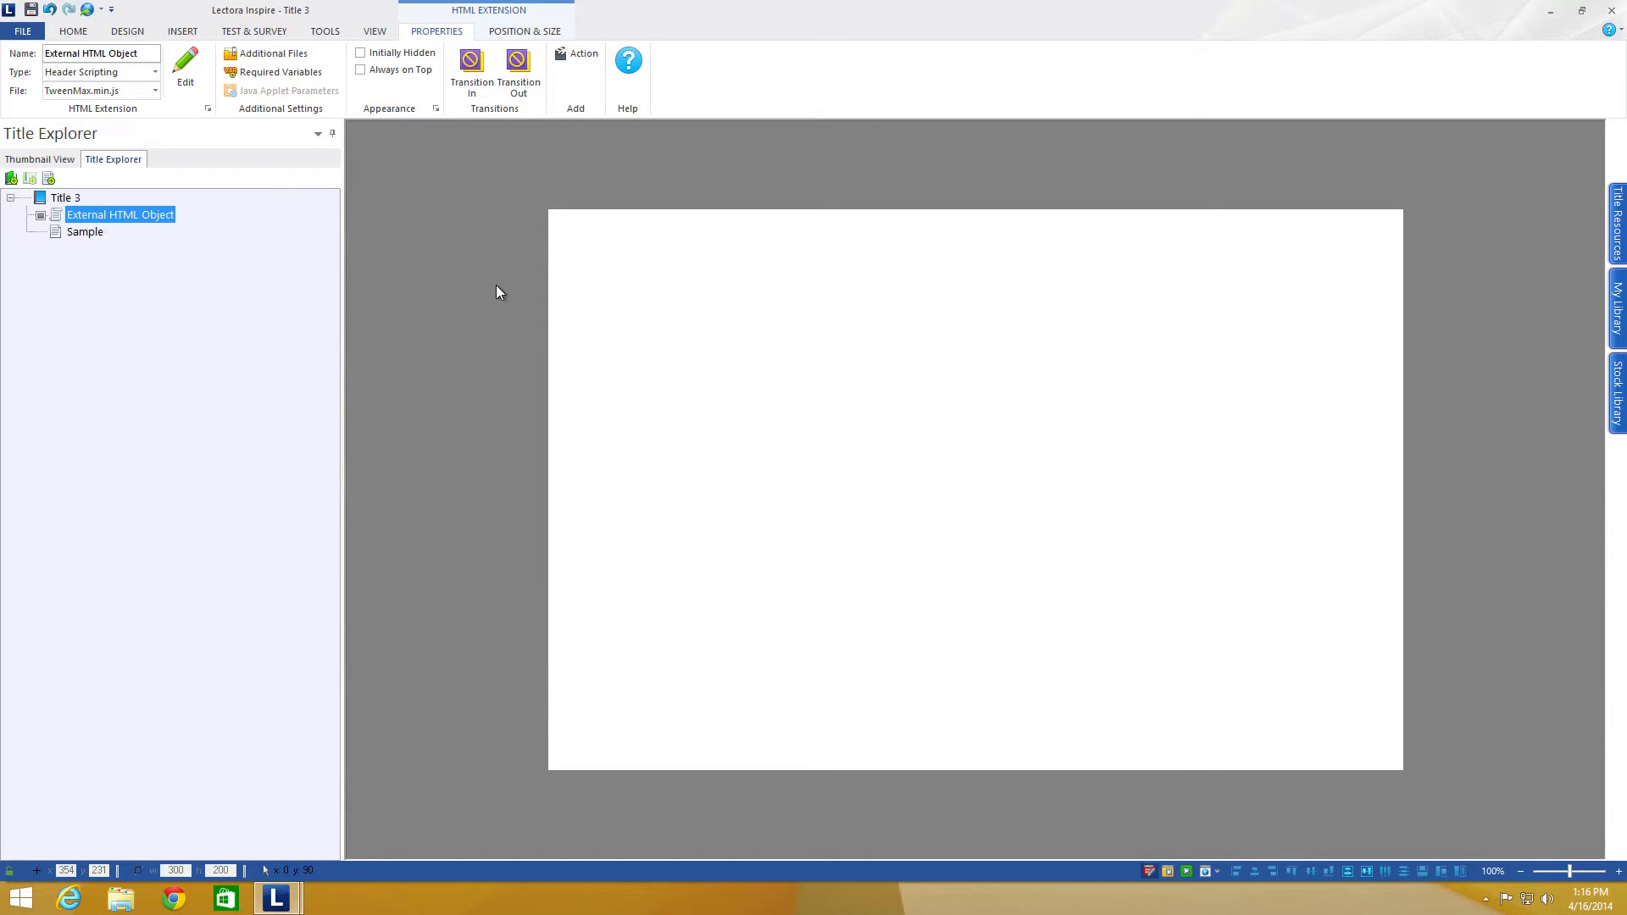
Step: Insert a text block on the Sample page and move it to about x 325, y 169
click(97, 232)
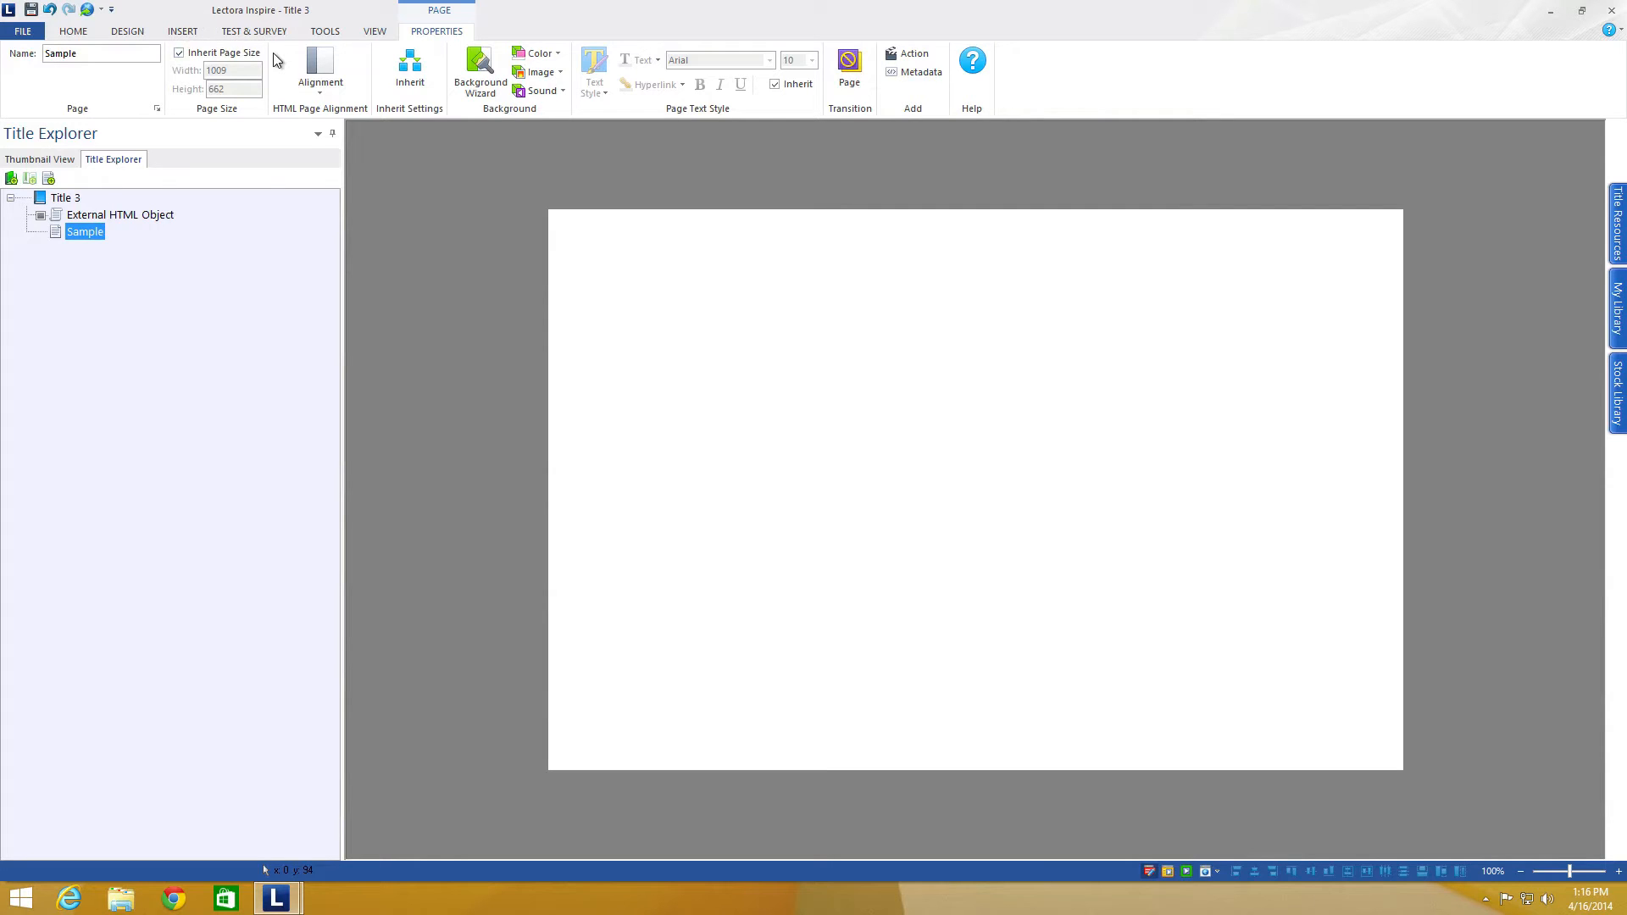
click(186, 34)
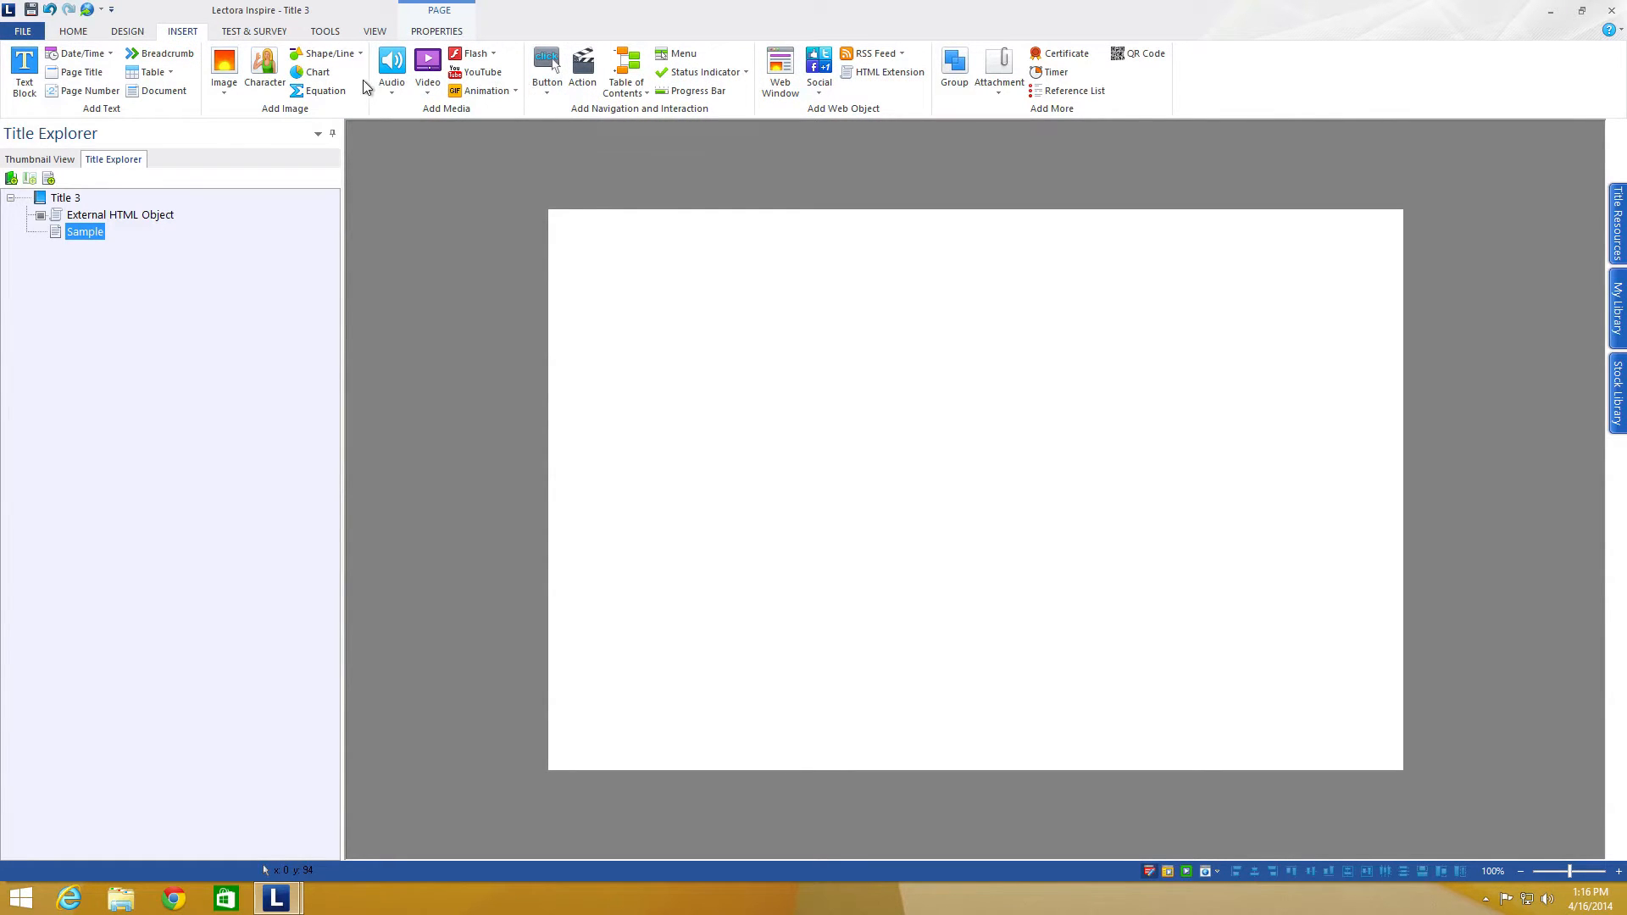
click(68, 34)
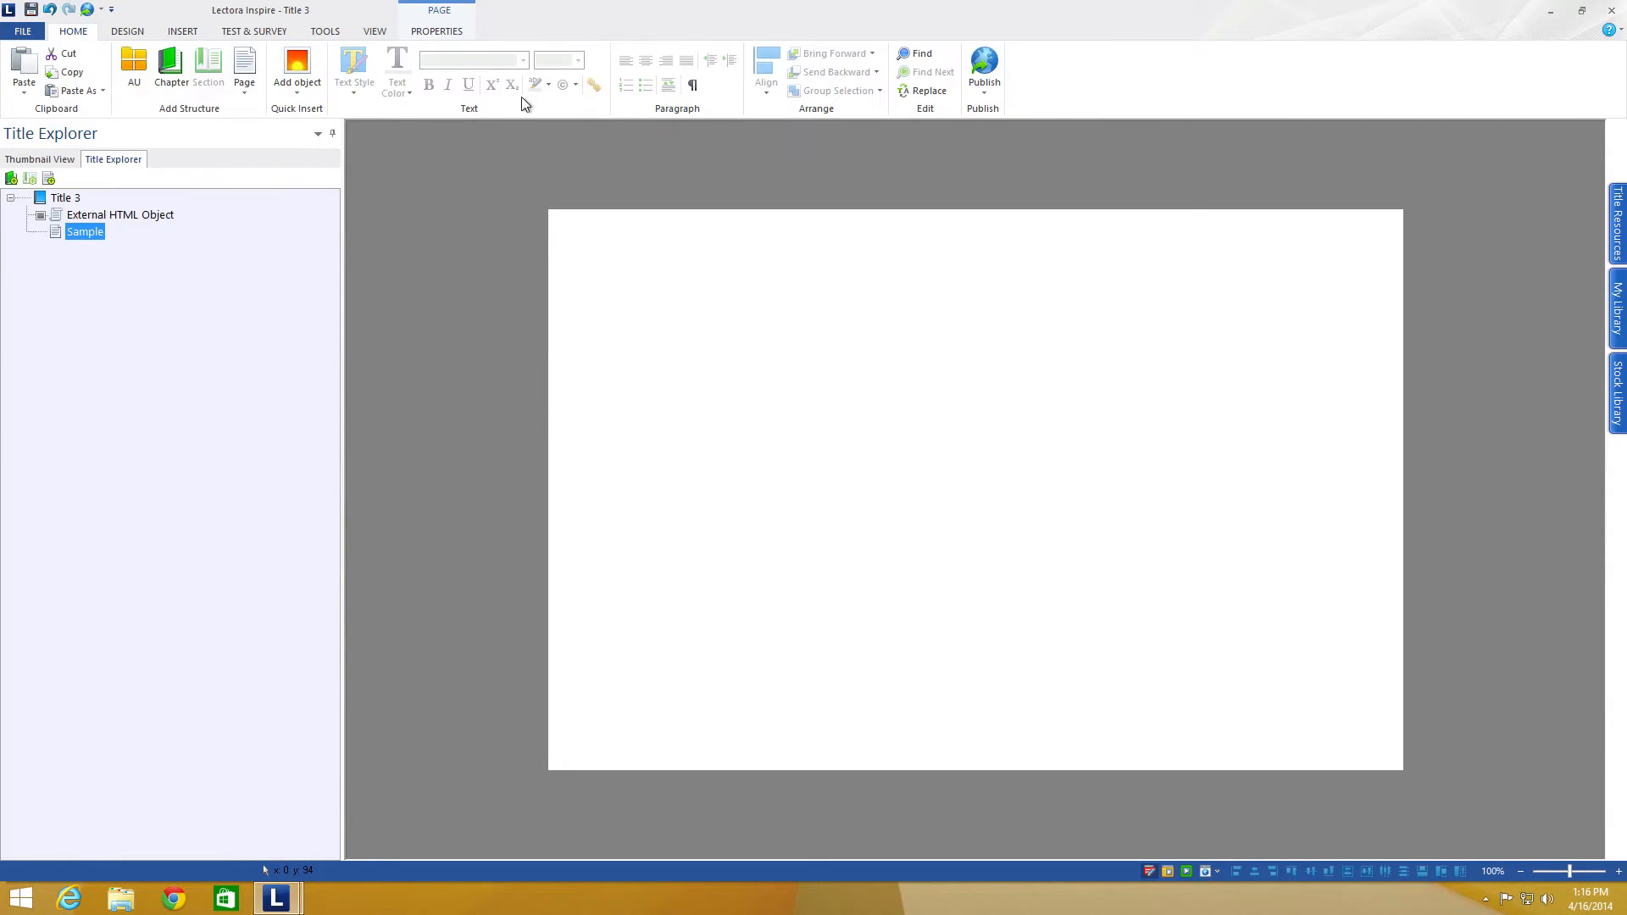
click(250, 95)
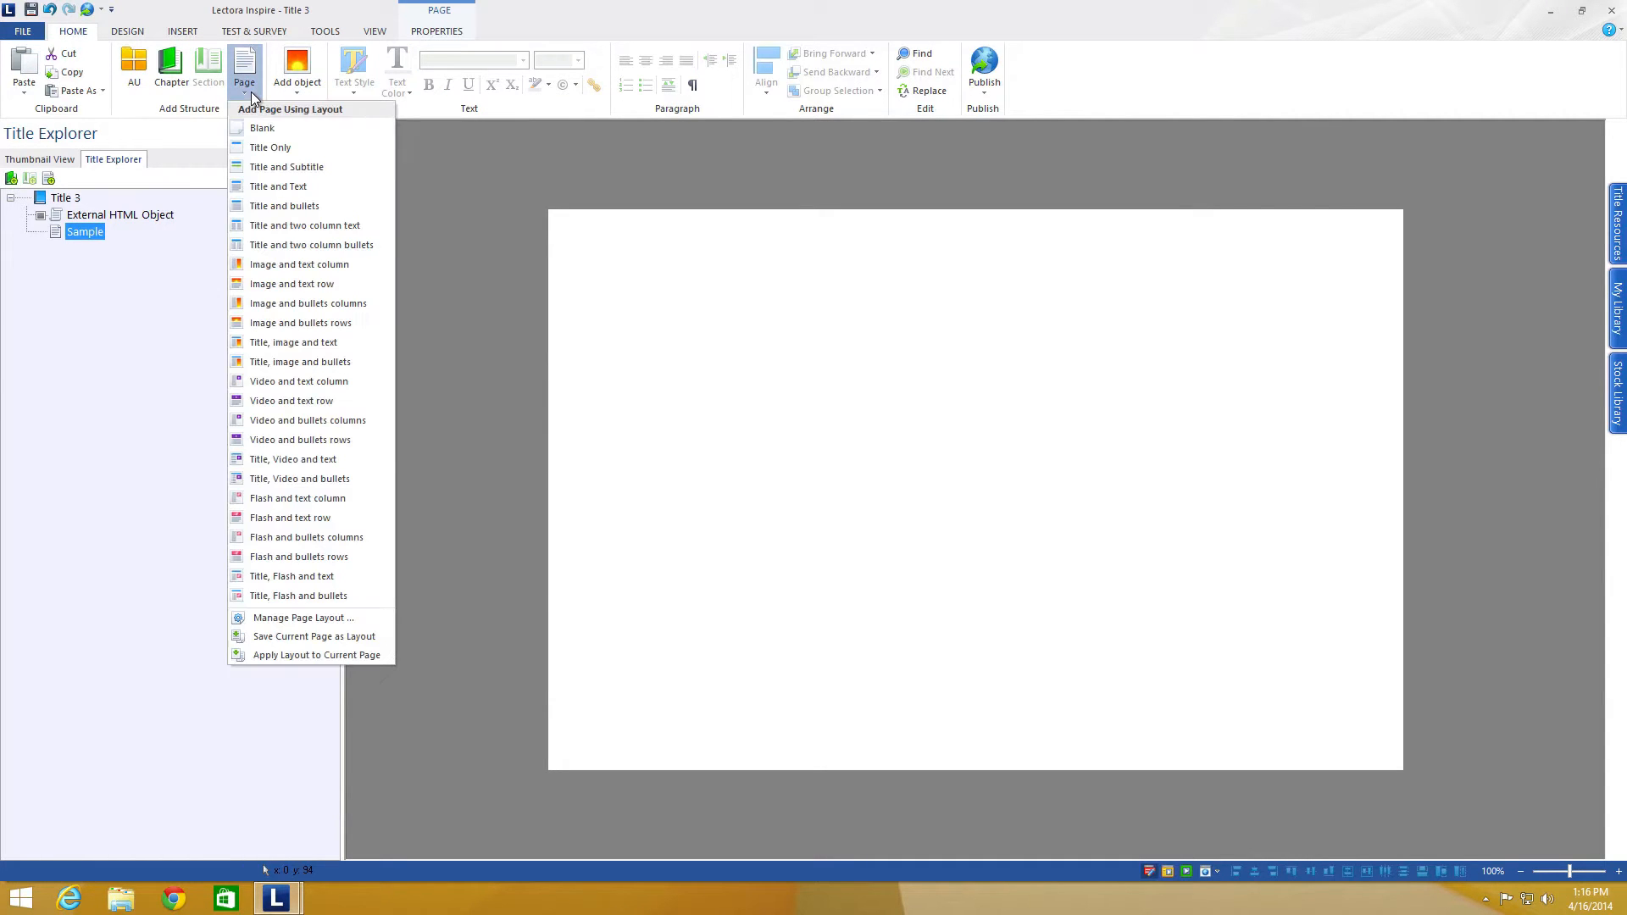
click(250, 95)
click(185, 31)
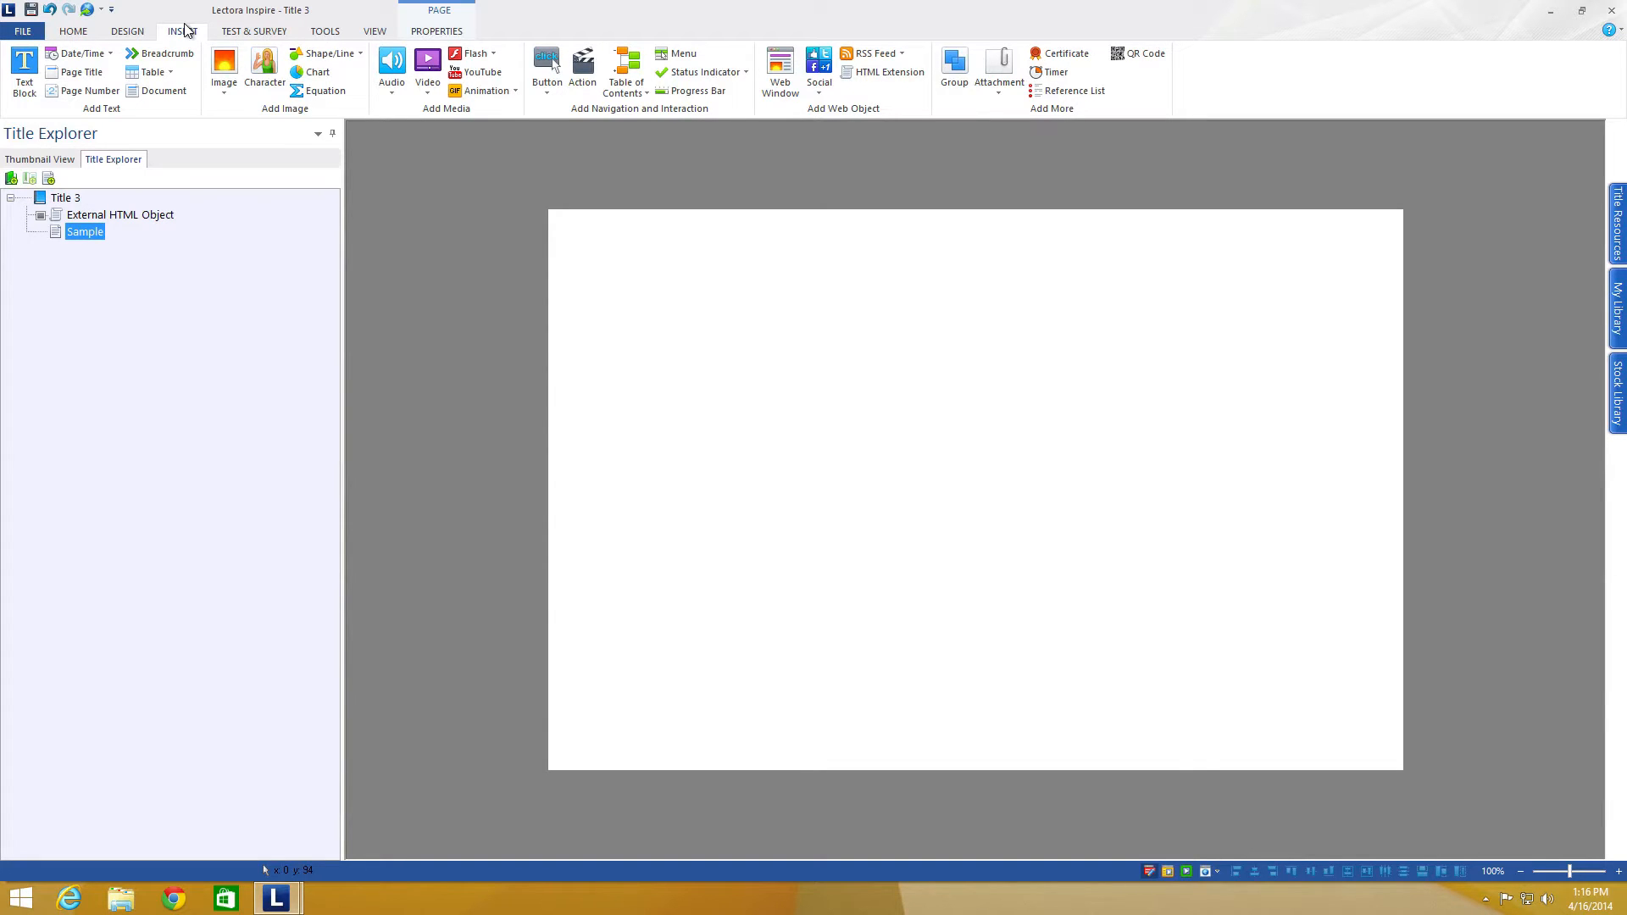
click(24, 68)
drag(1021, 493, 954, 389)
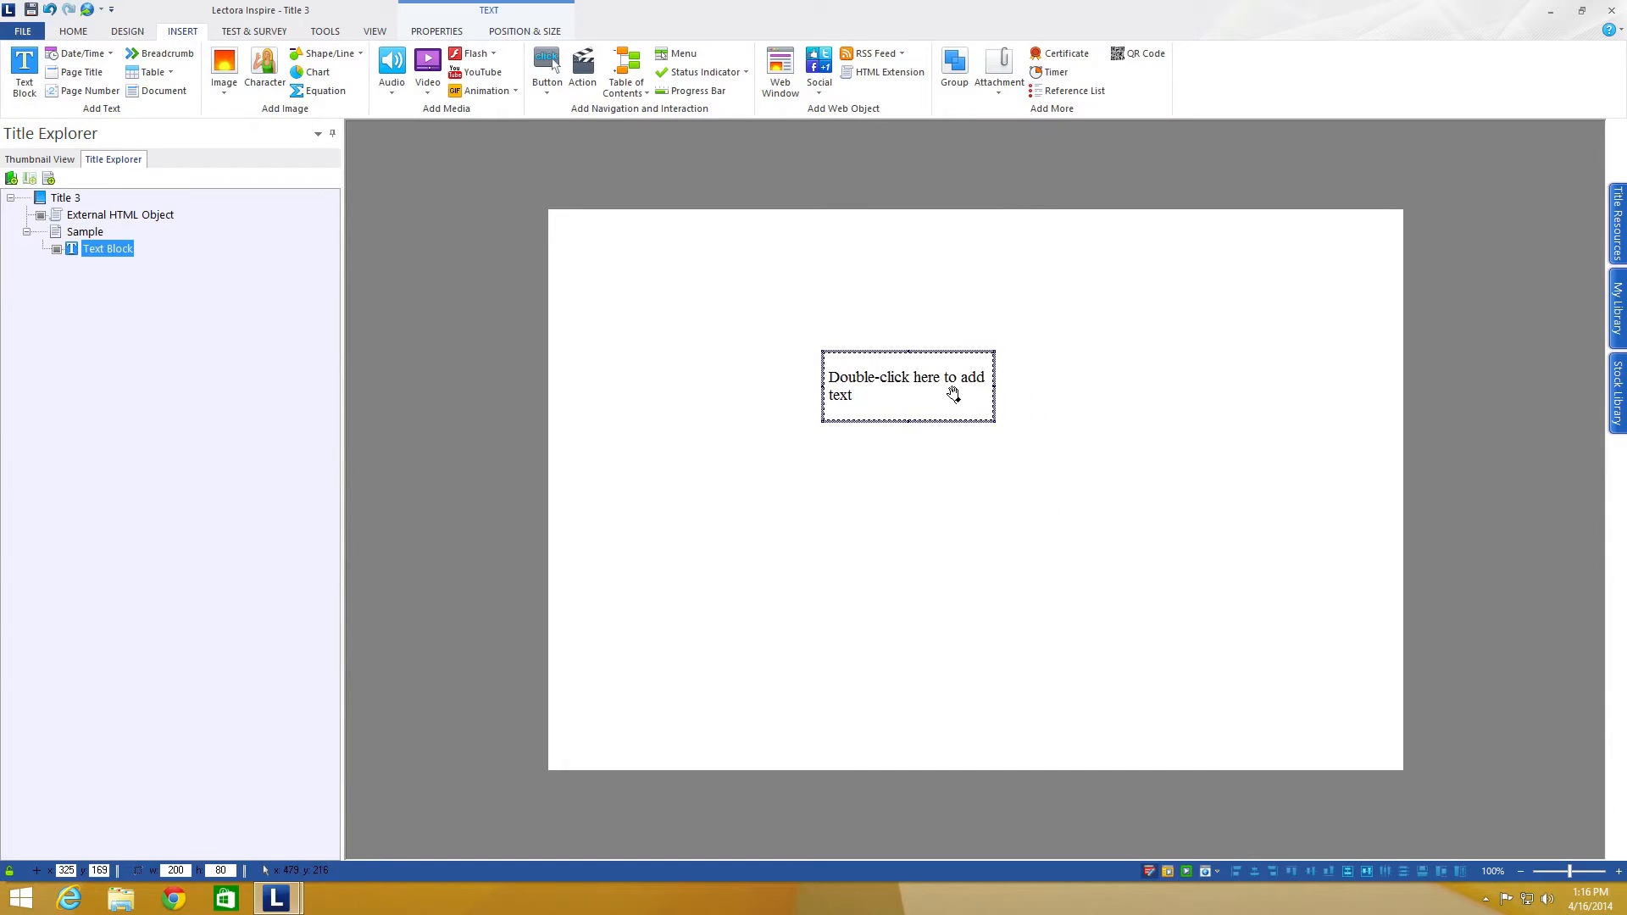
Step: Replace the text block's placeholder with "This is a sample text"
double_click(956, 395)
text(This is a sample text)
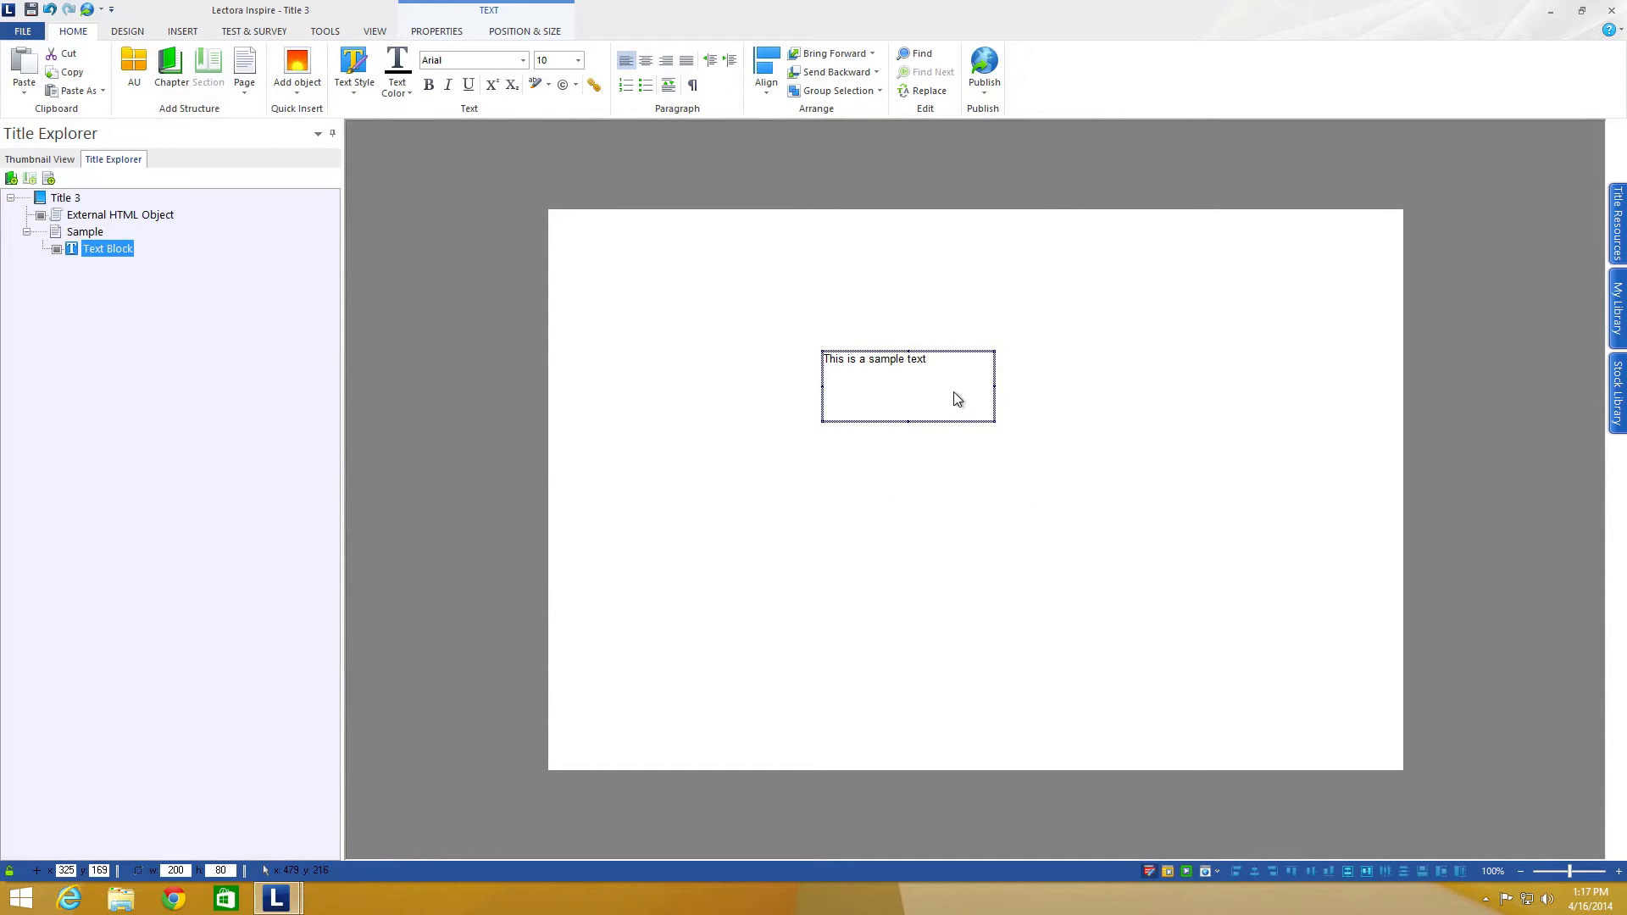
click(1035, 316)
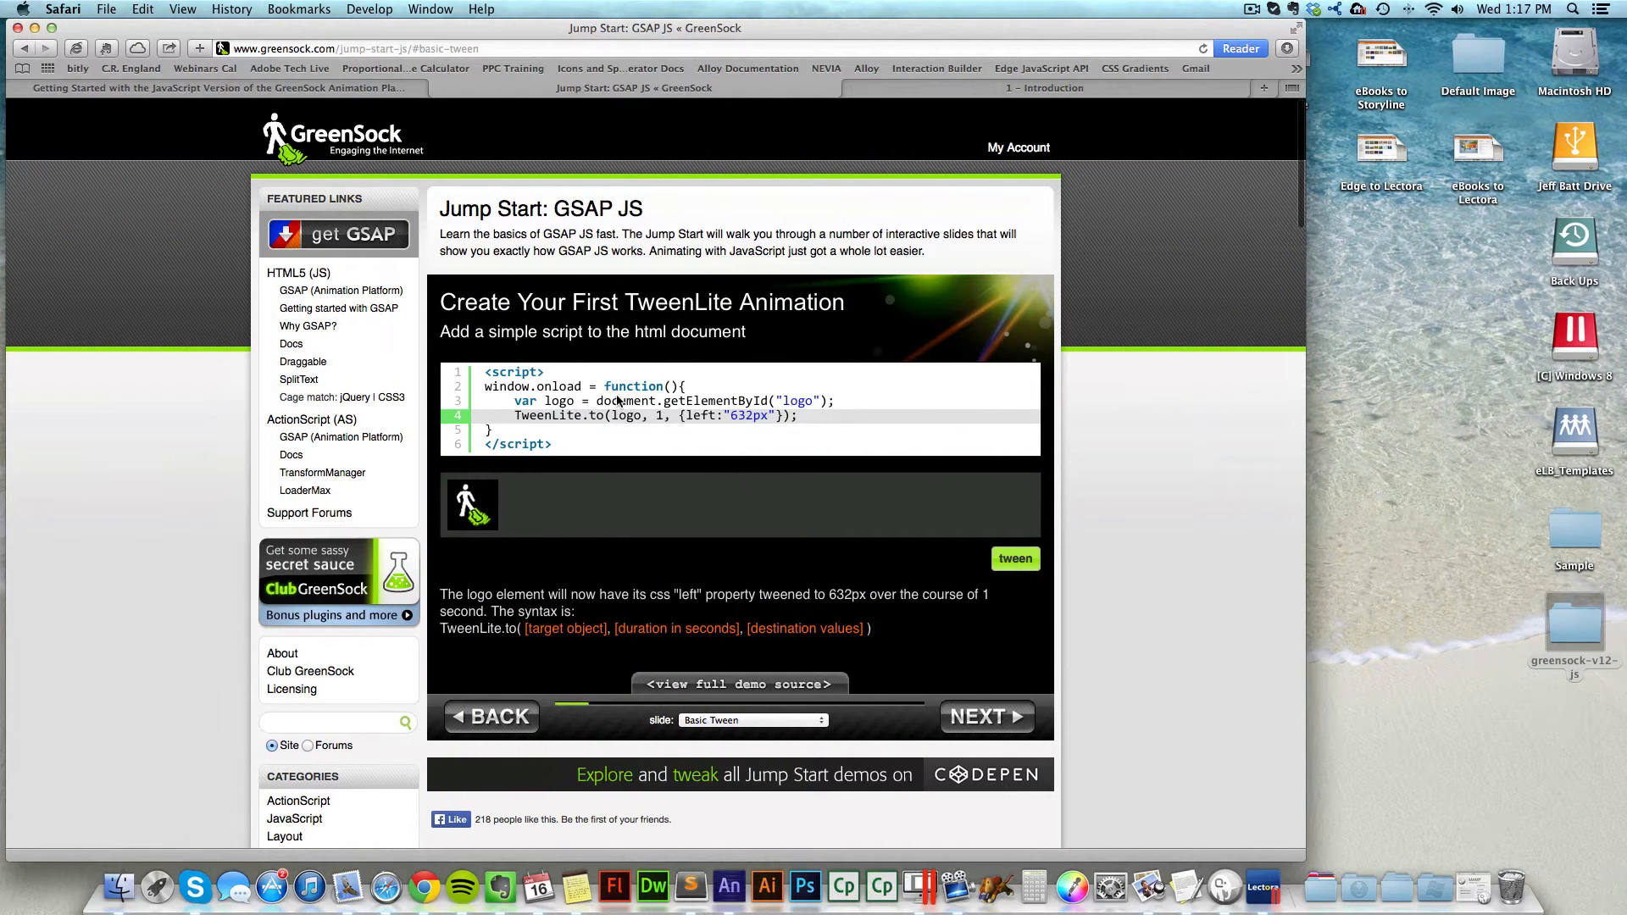
Step: In Safari, copy the line TweenLite.to(logo, 1, {left:"632px"}); from the GreenSock Jump Start script example
click(650, 430)
key(super+a)
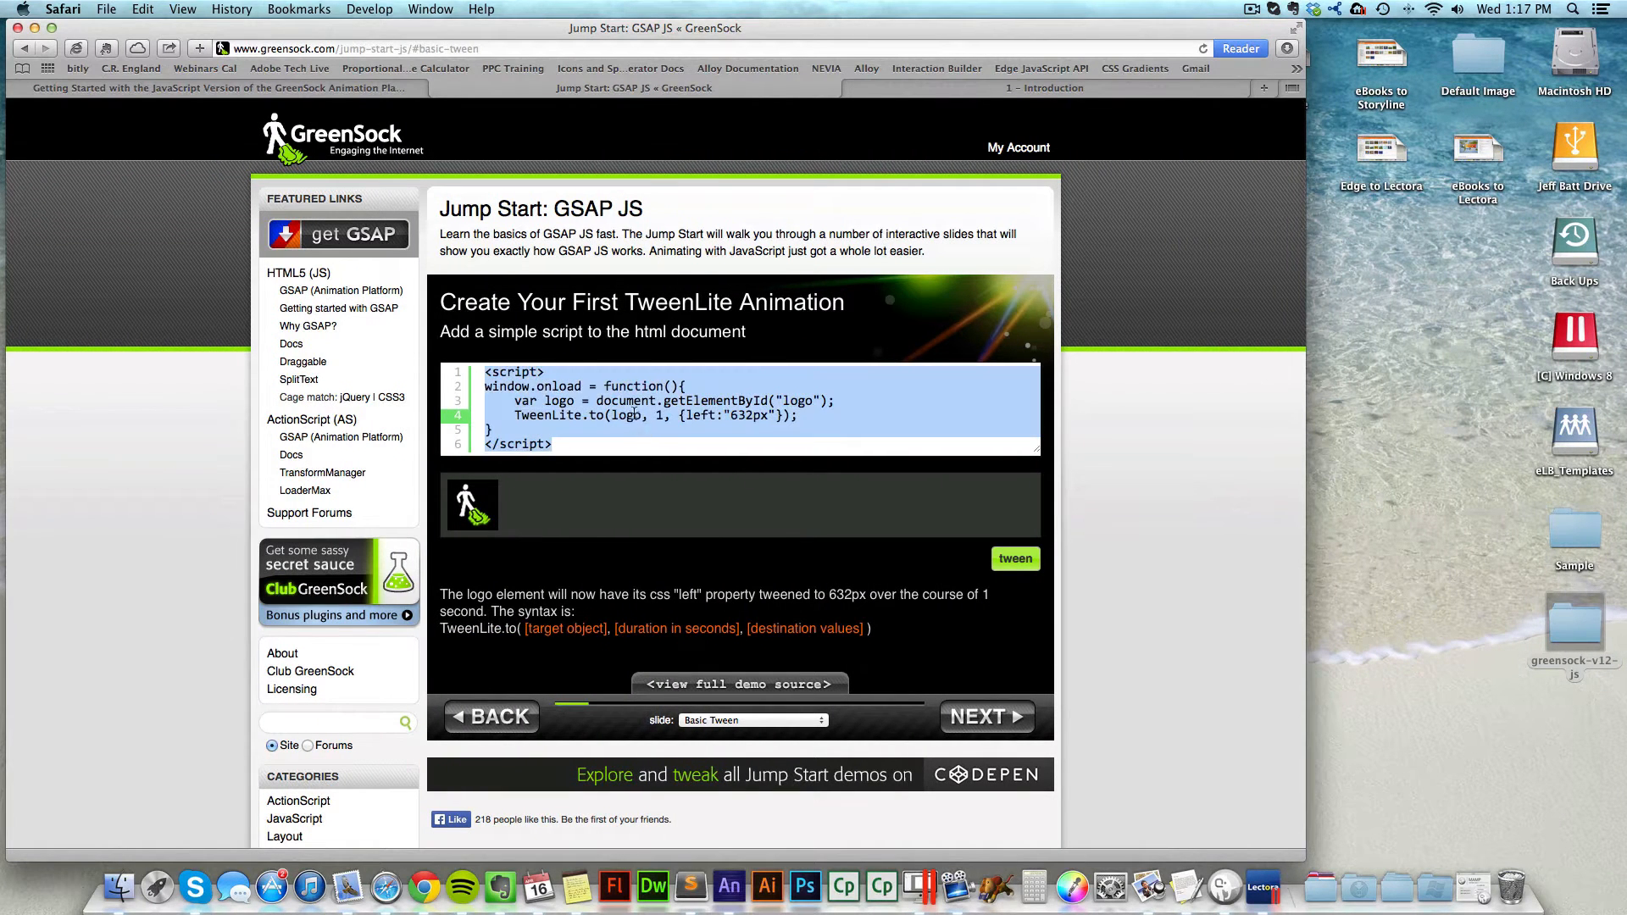
double_click(633, 414)
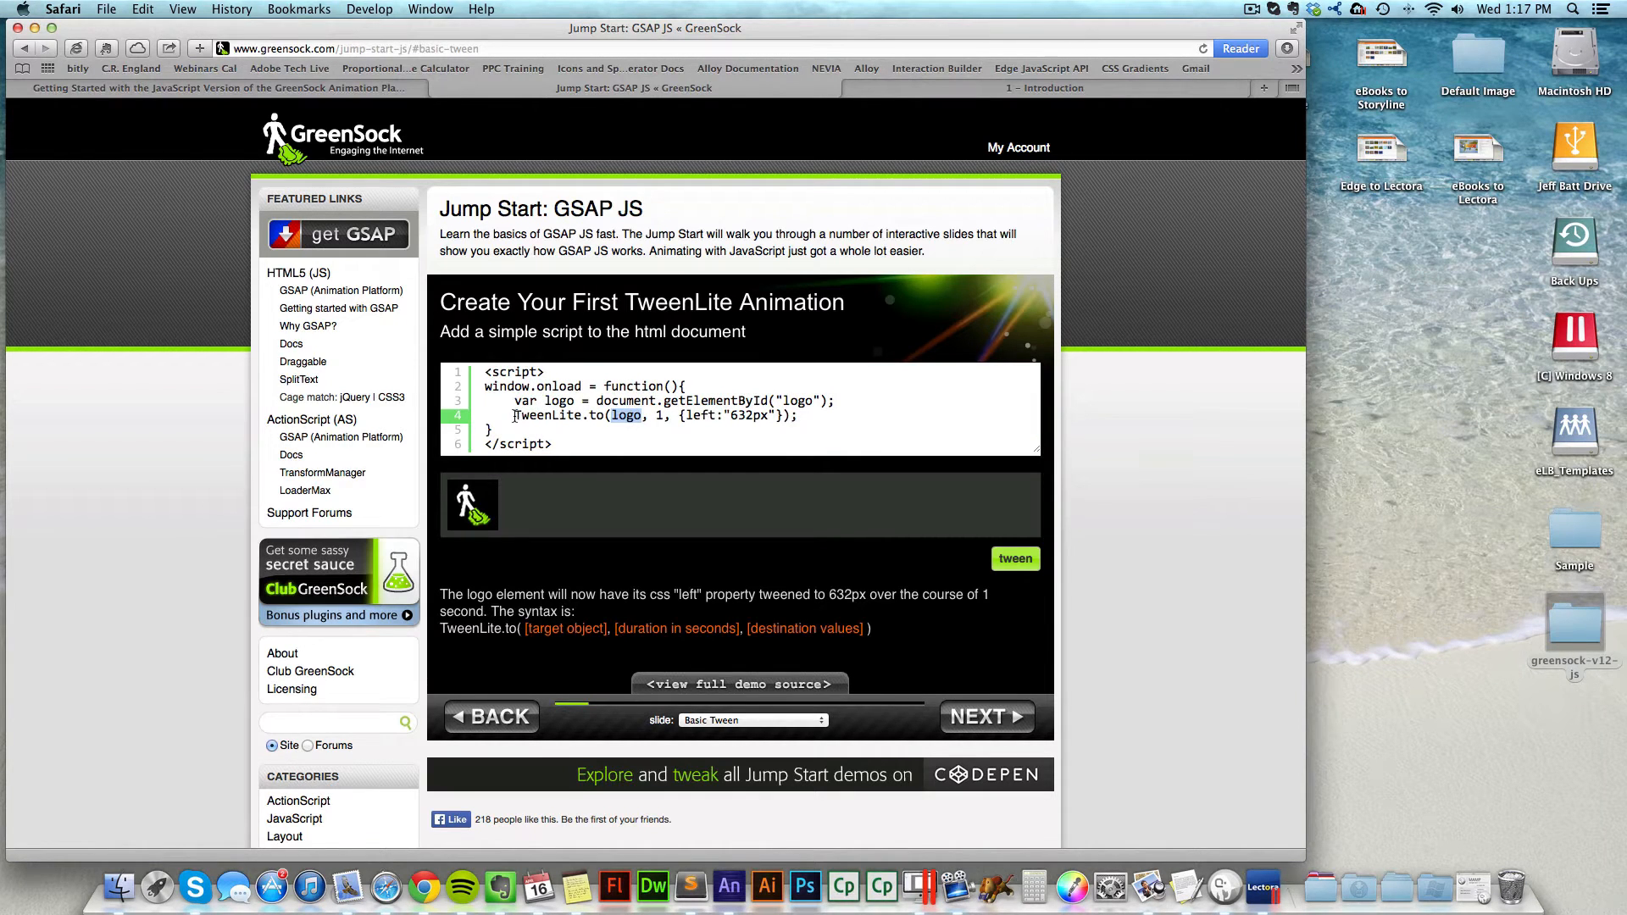
drag(515, 415, 562, 415)
click(554, 416)
click(591, 415)
drag(642, 416, 611, 415)
drag(799, 415, 513, 415)
Step: Switch to Lectora Inspire and add an On Show action to the Sample page that runs JavaScript
key(ctrl+Right)
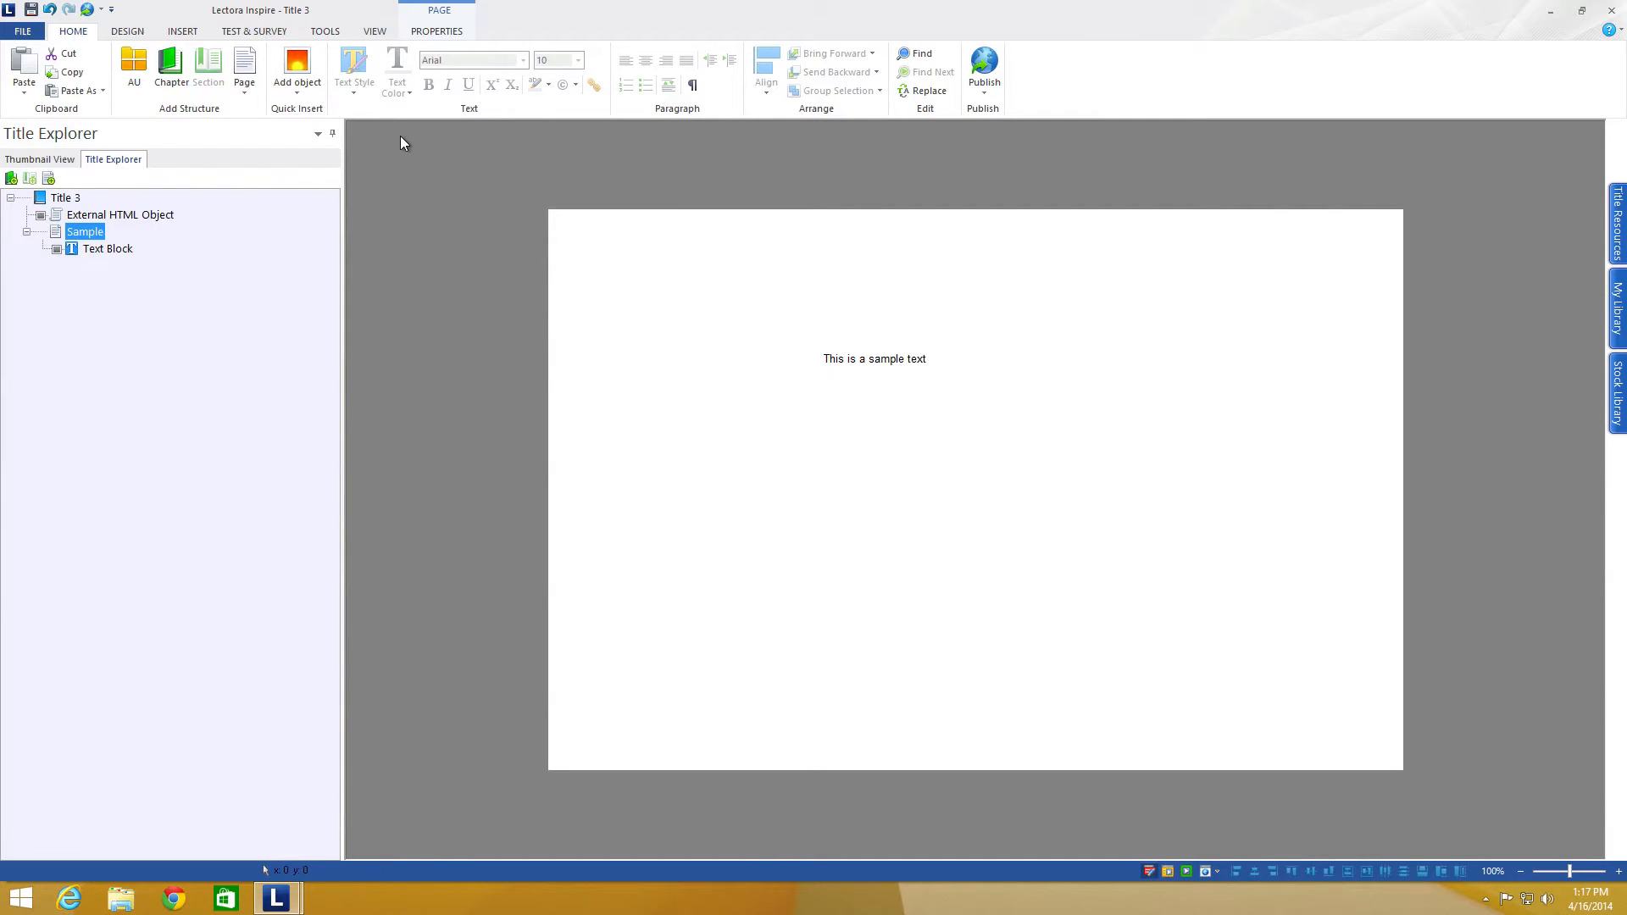
click(186, 31)
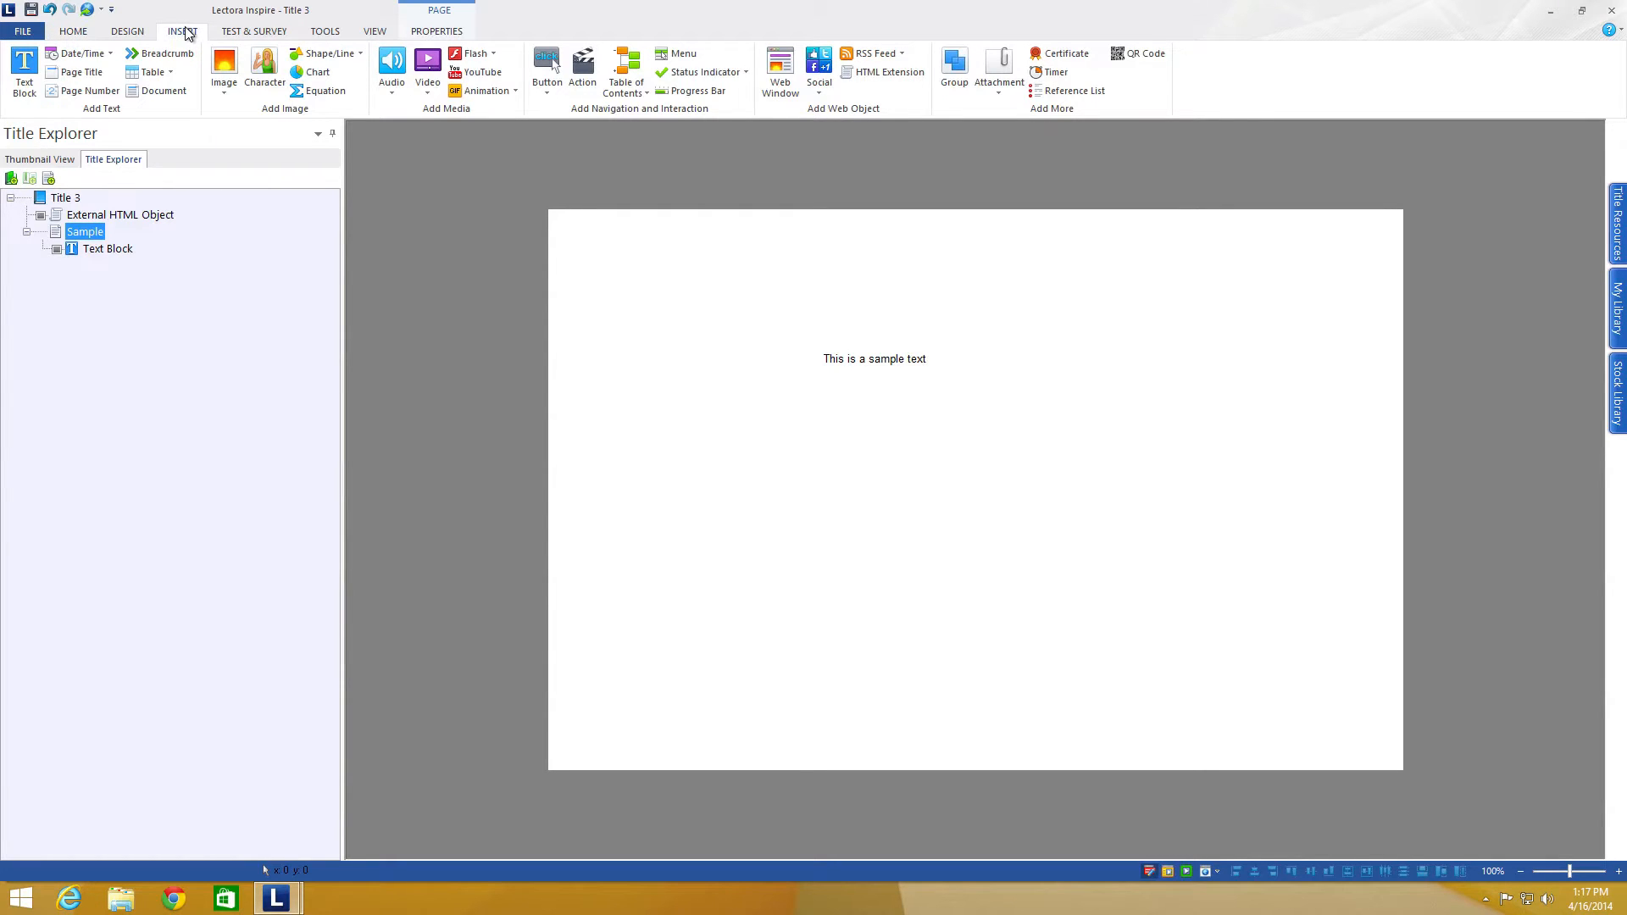
click(590, 74)
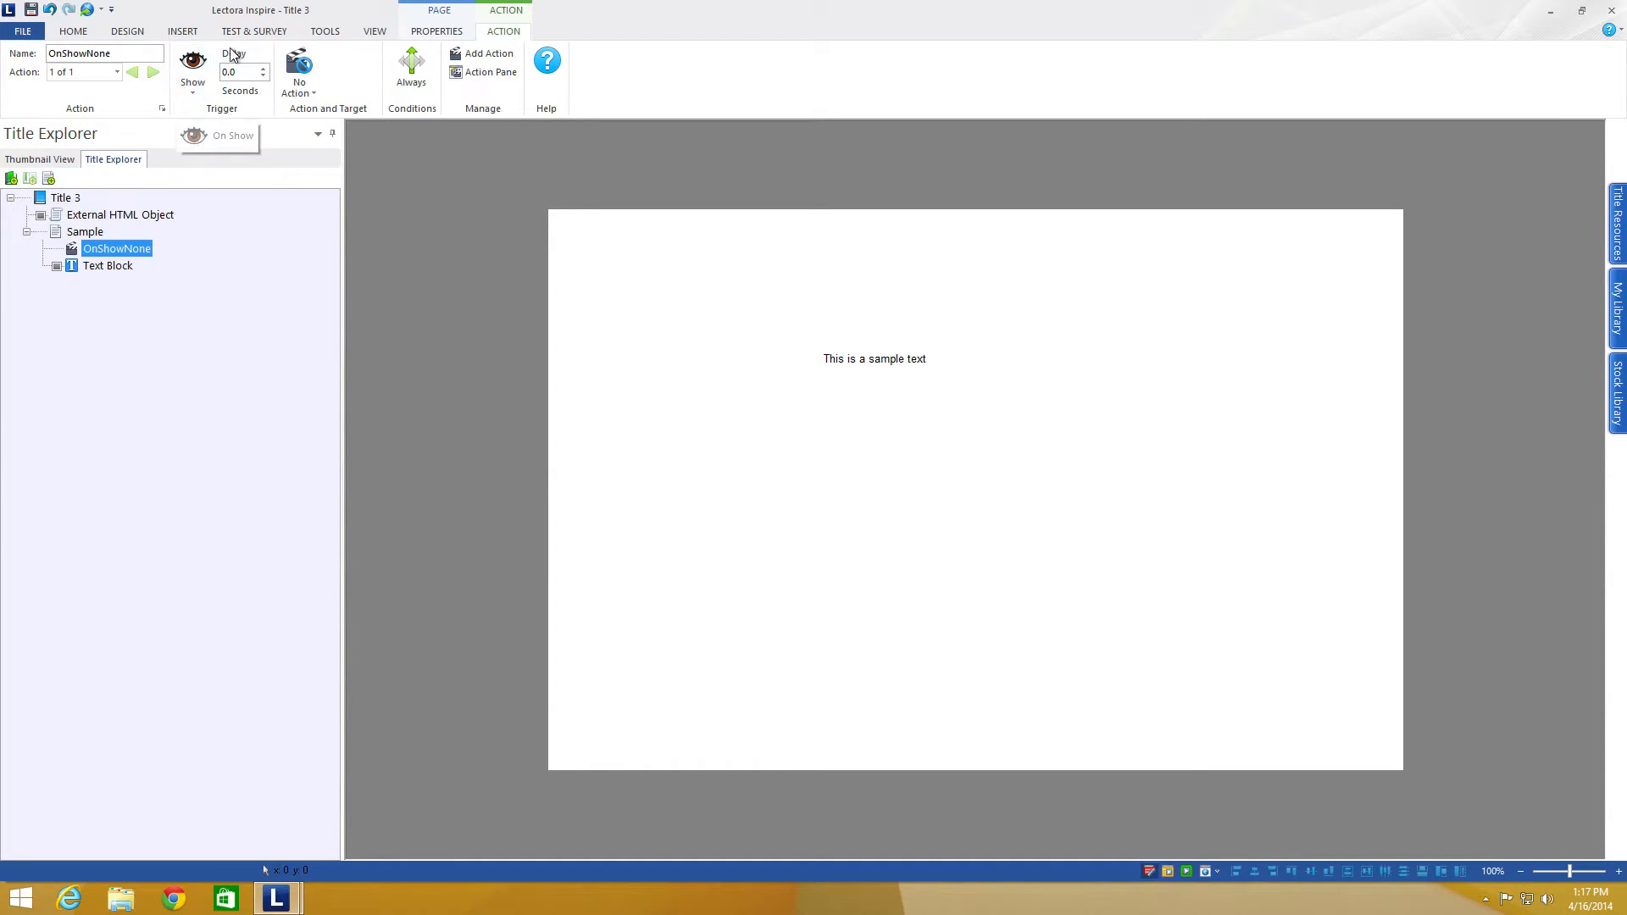
click(299, 89)
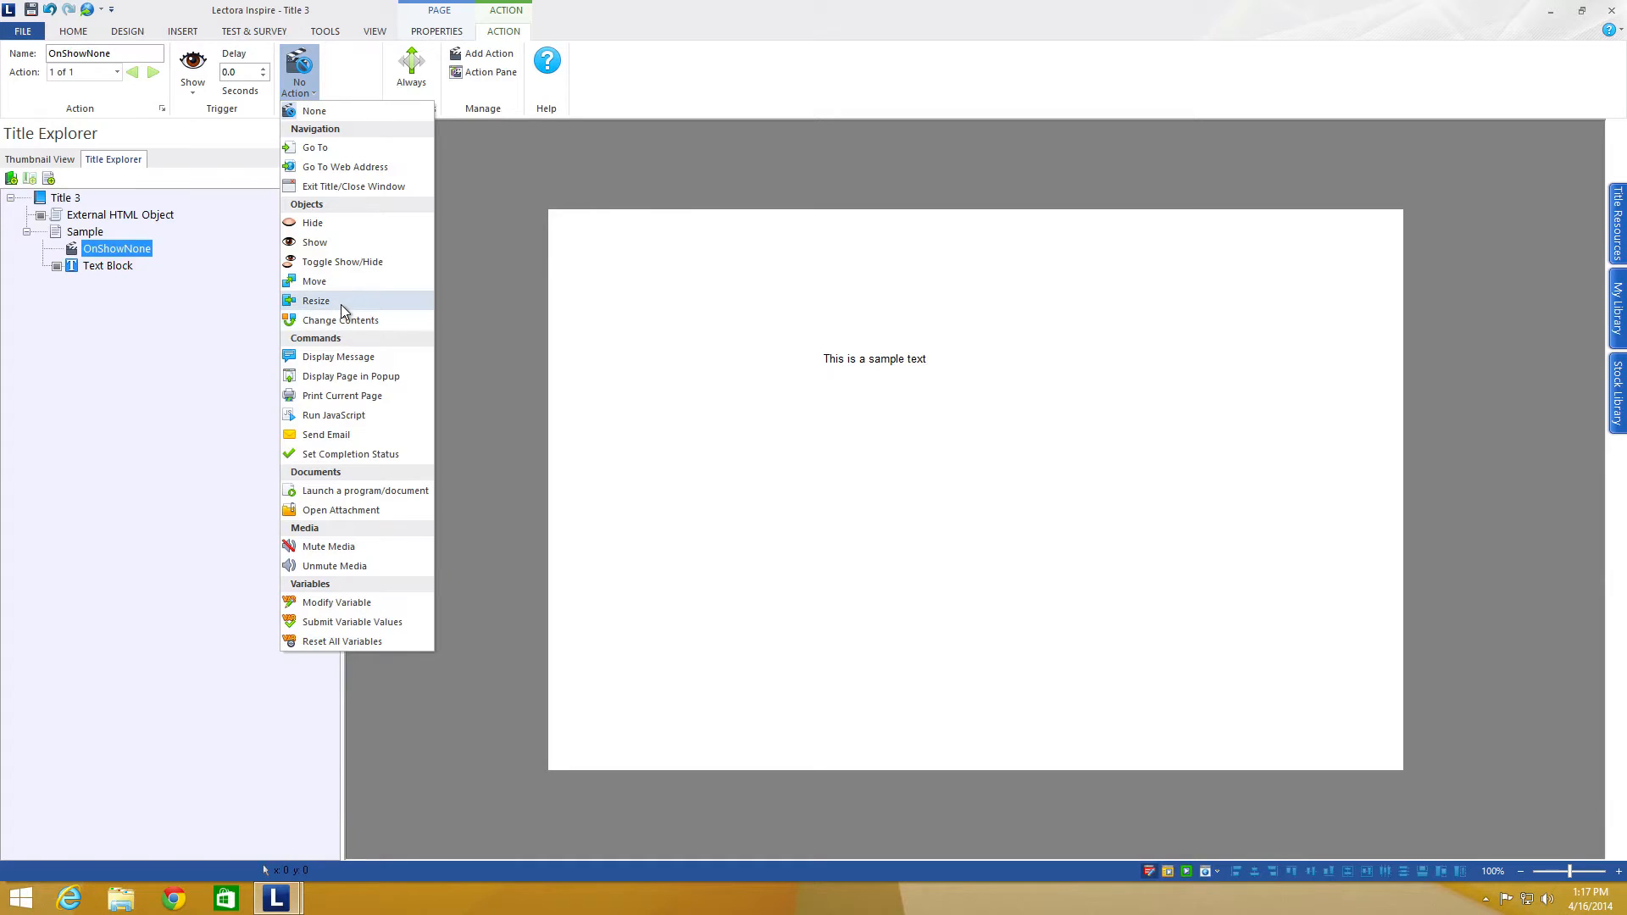
click(332, 415)
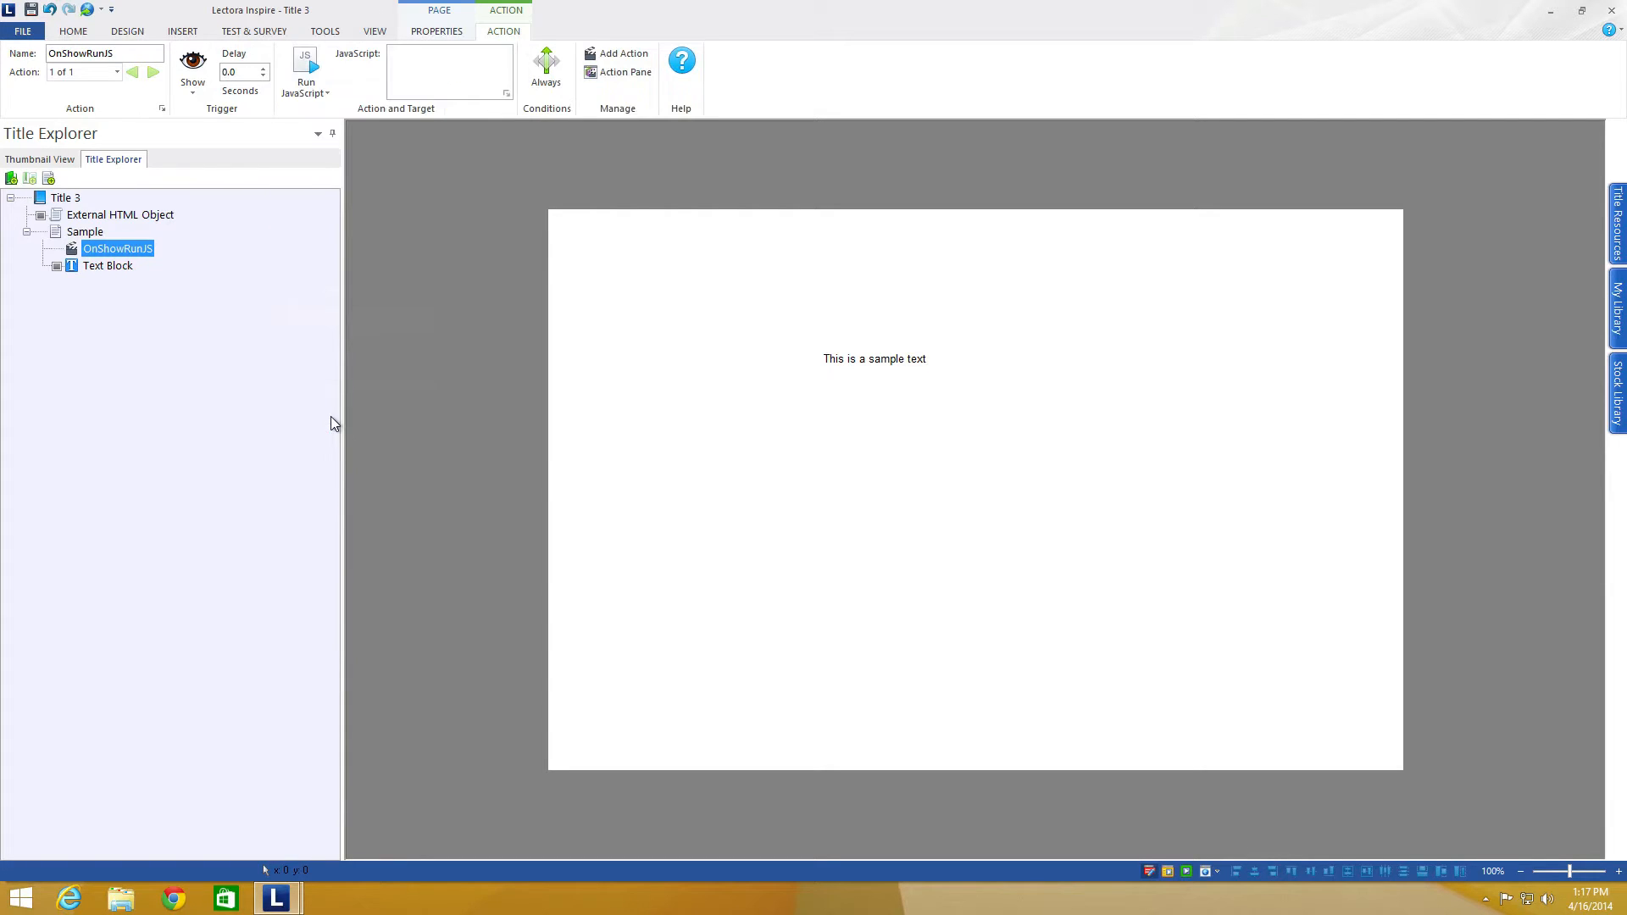
Step: Paste the copied tween line as the action's JavaScript and edit it to TweenMax.to(logo, 1, {left:"632px"});
click(506, 93)
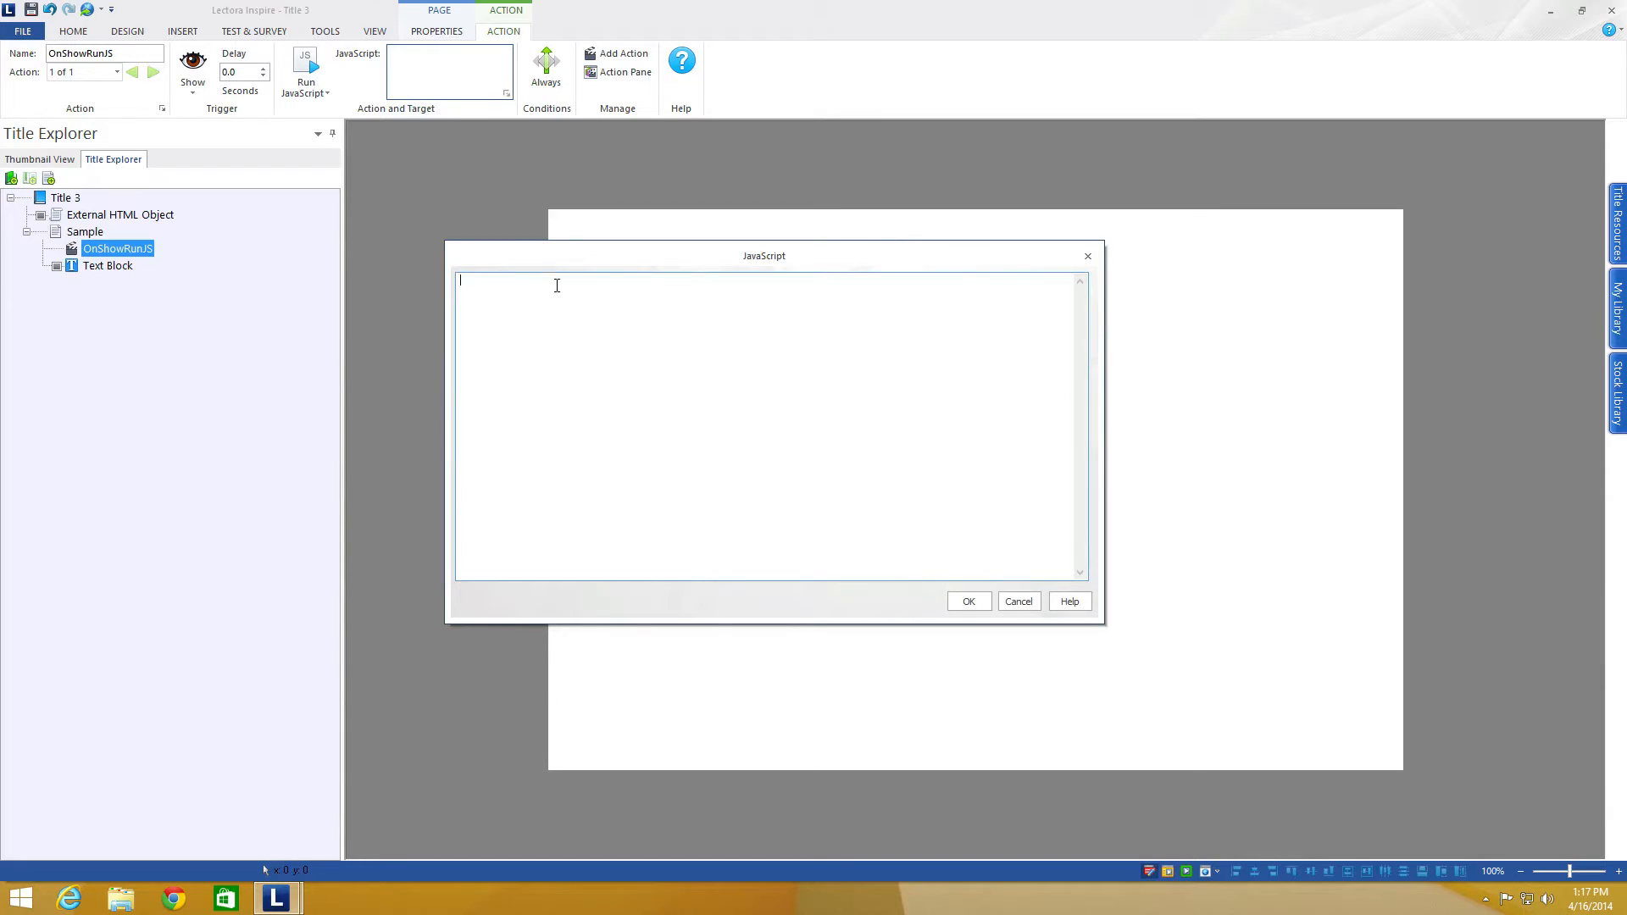
text(TweenLite.to(logo, 1, {left:"632px"});)
click(499, 281)
key(BackSpace)
key(BackSpace)
key(BackSpace)
key(BackSpace)
text(Max)
key(BackSpace)
text(x)
double_click(529, 284)
text(logo)
click(966, 602)
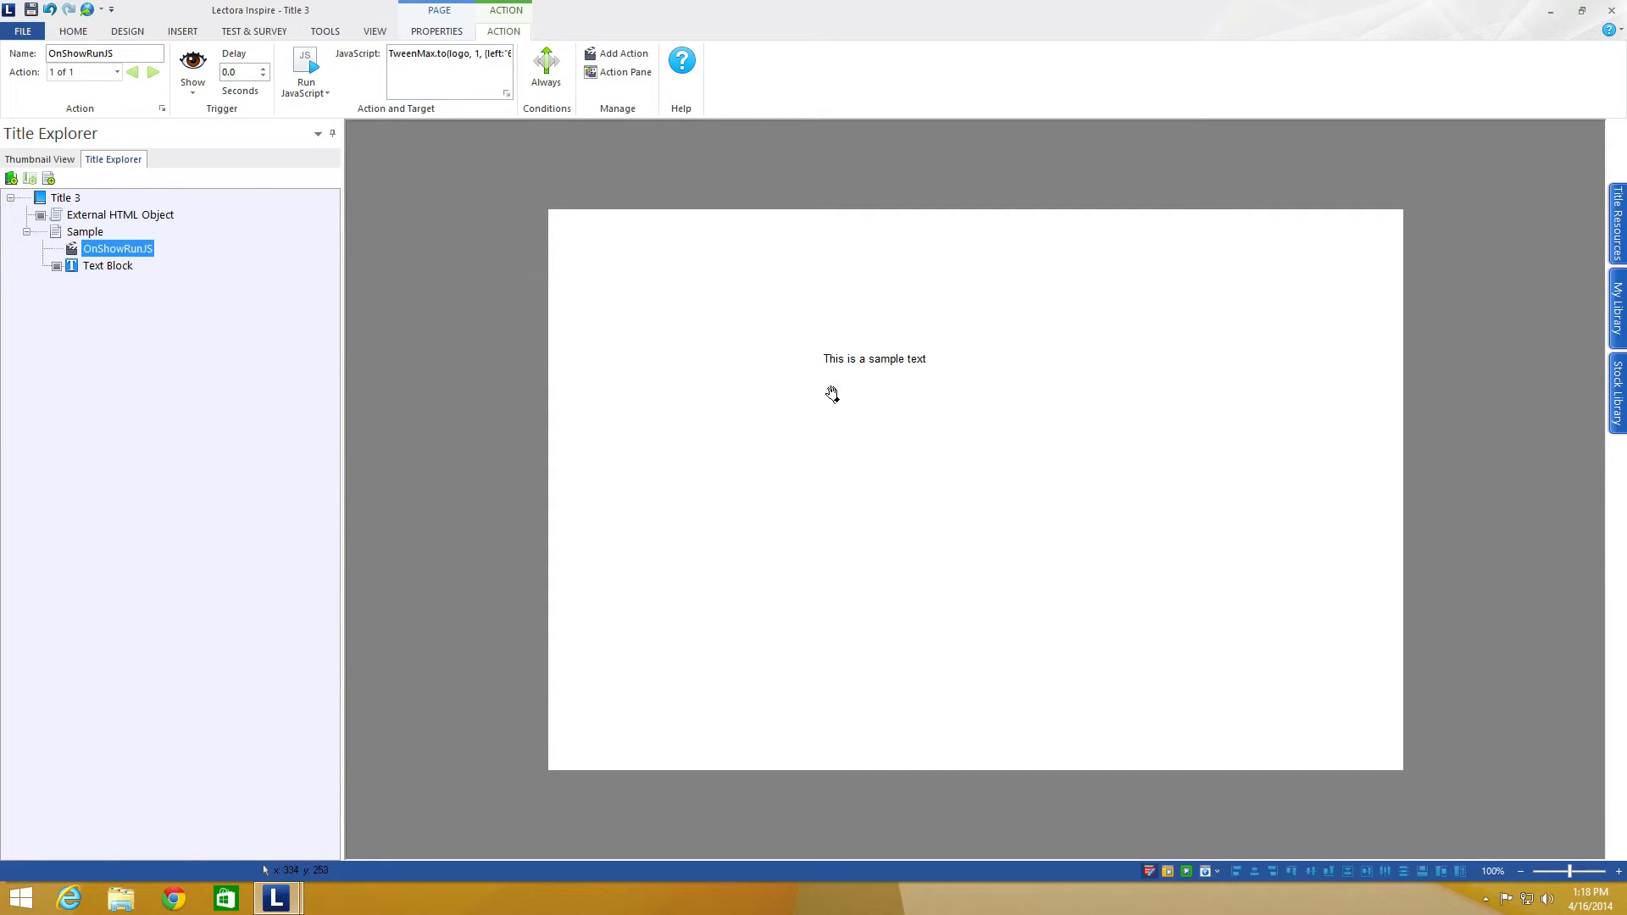
Step: Look up the HTML name of the sample text block in its description and deselect the block
click(834, 379)
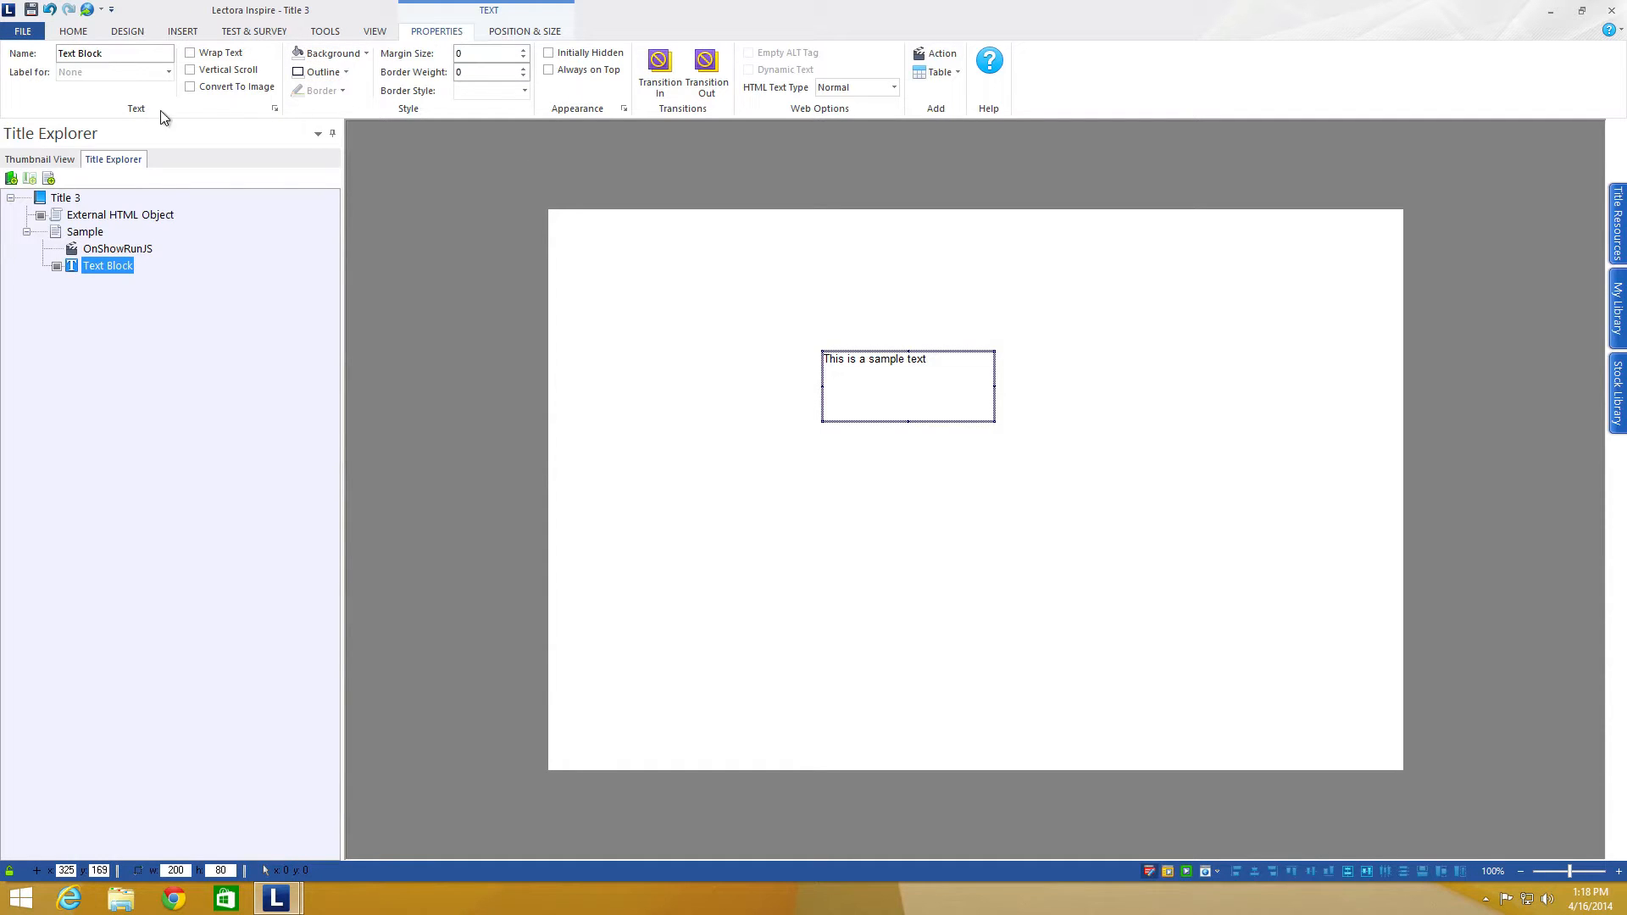
click(275, 110)
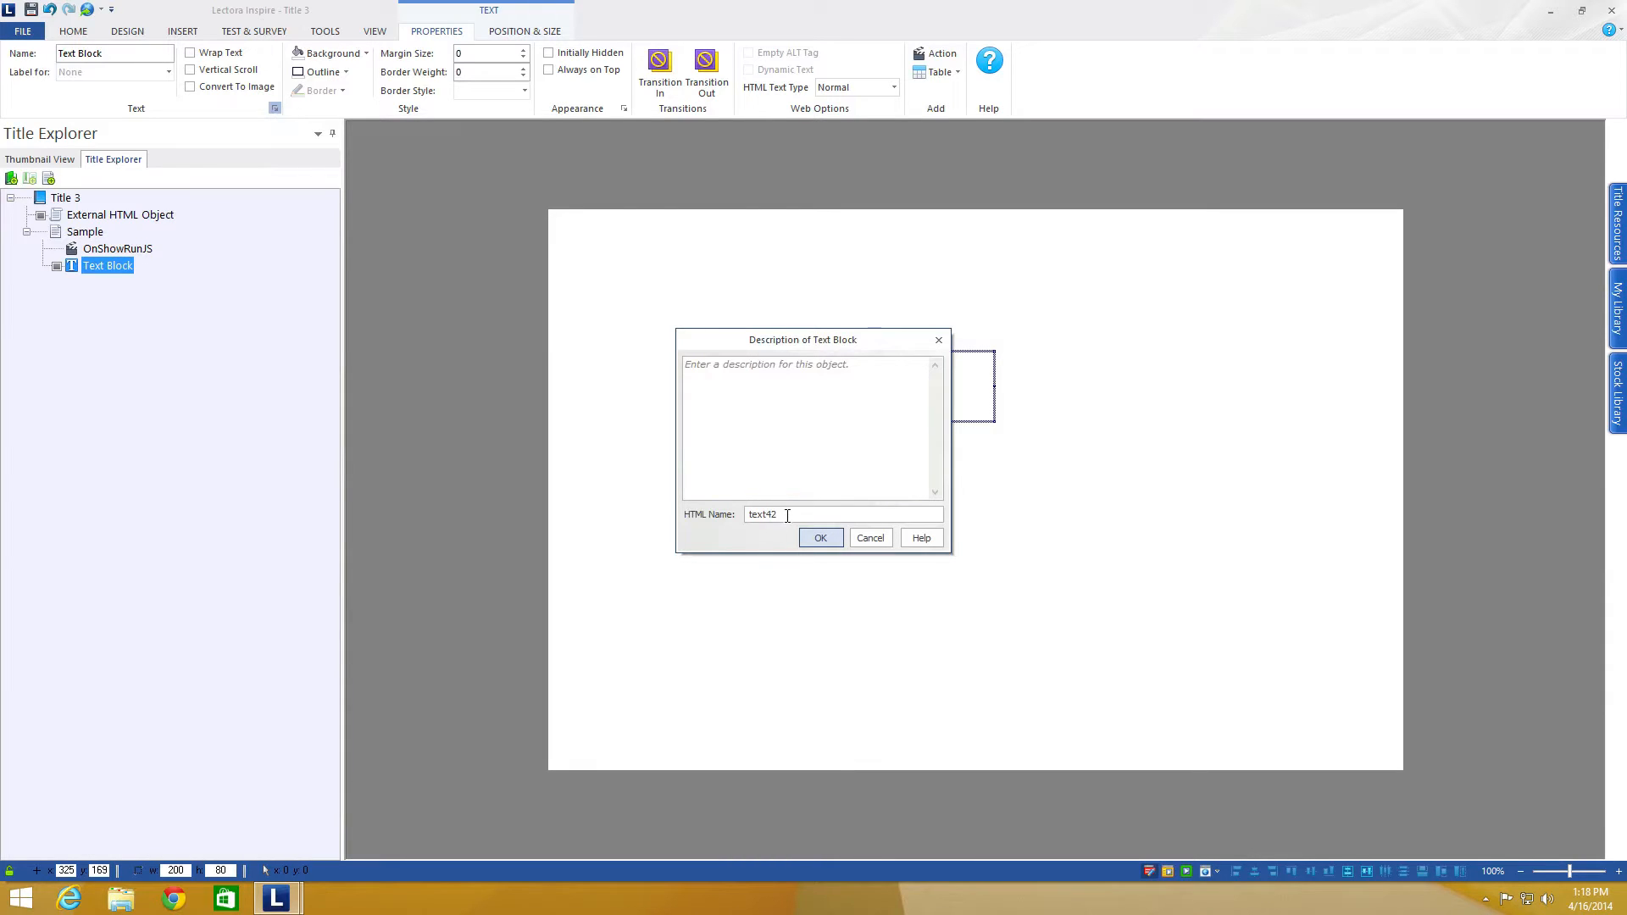
drag(784, 516, 746, 514)
click(809, 539)
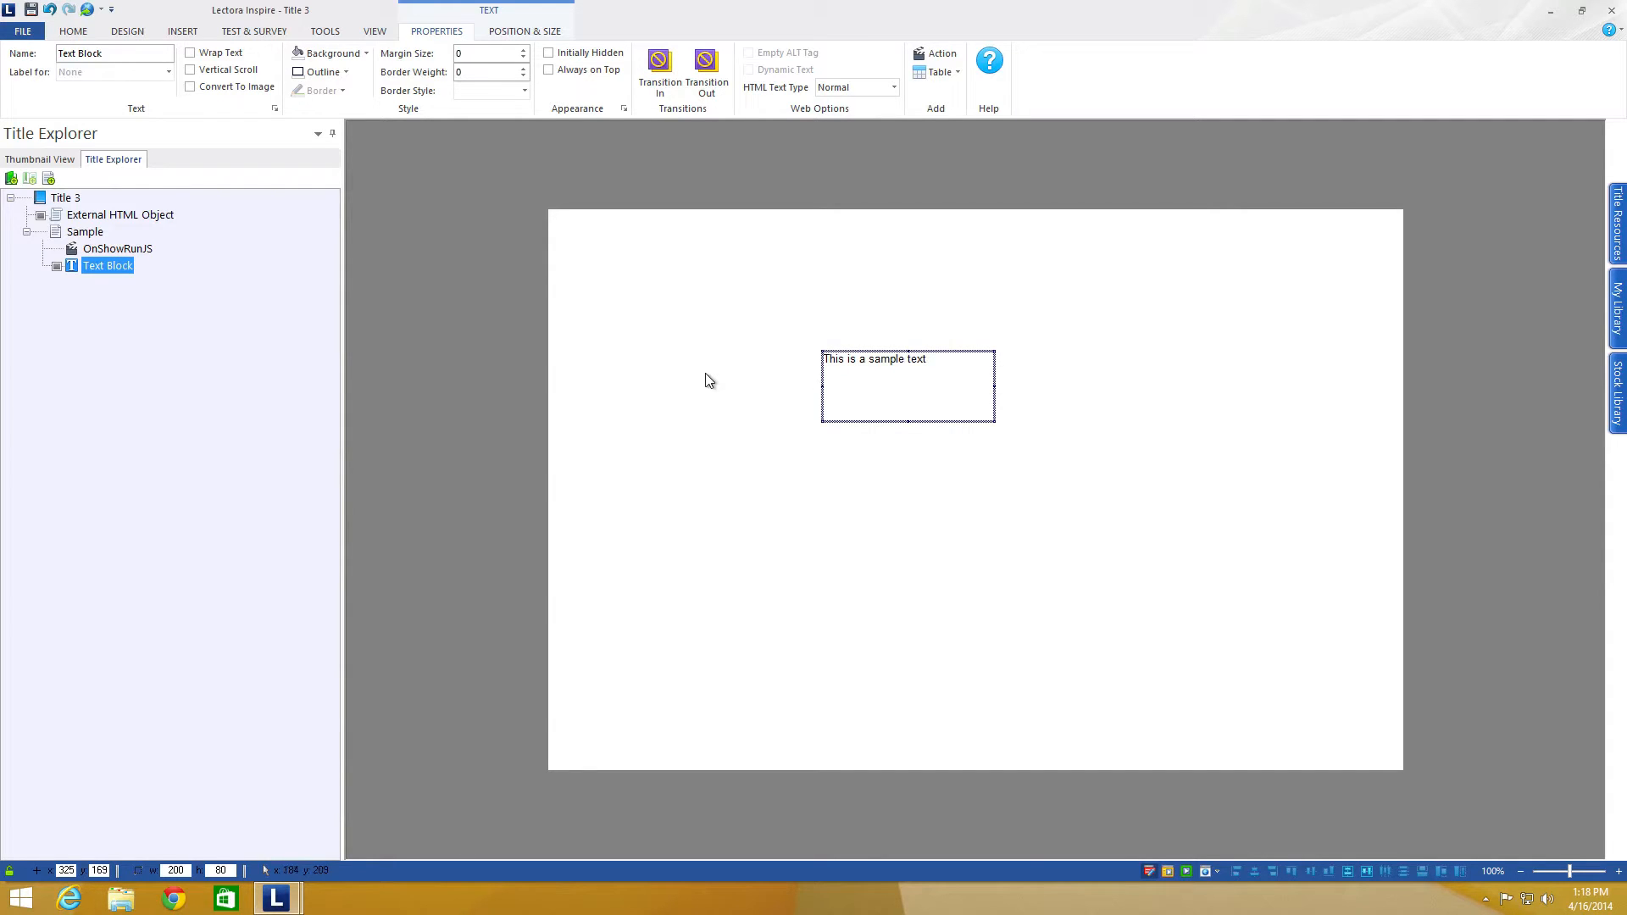
click(720, 389)
Step: Reopen the OnShowRunJS action's JavaScript and replace the target logo with text42
click(131, 251)
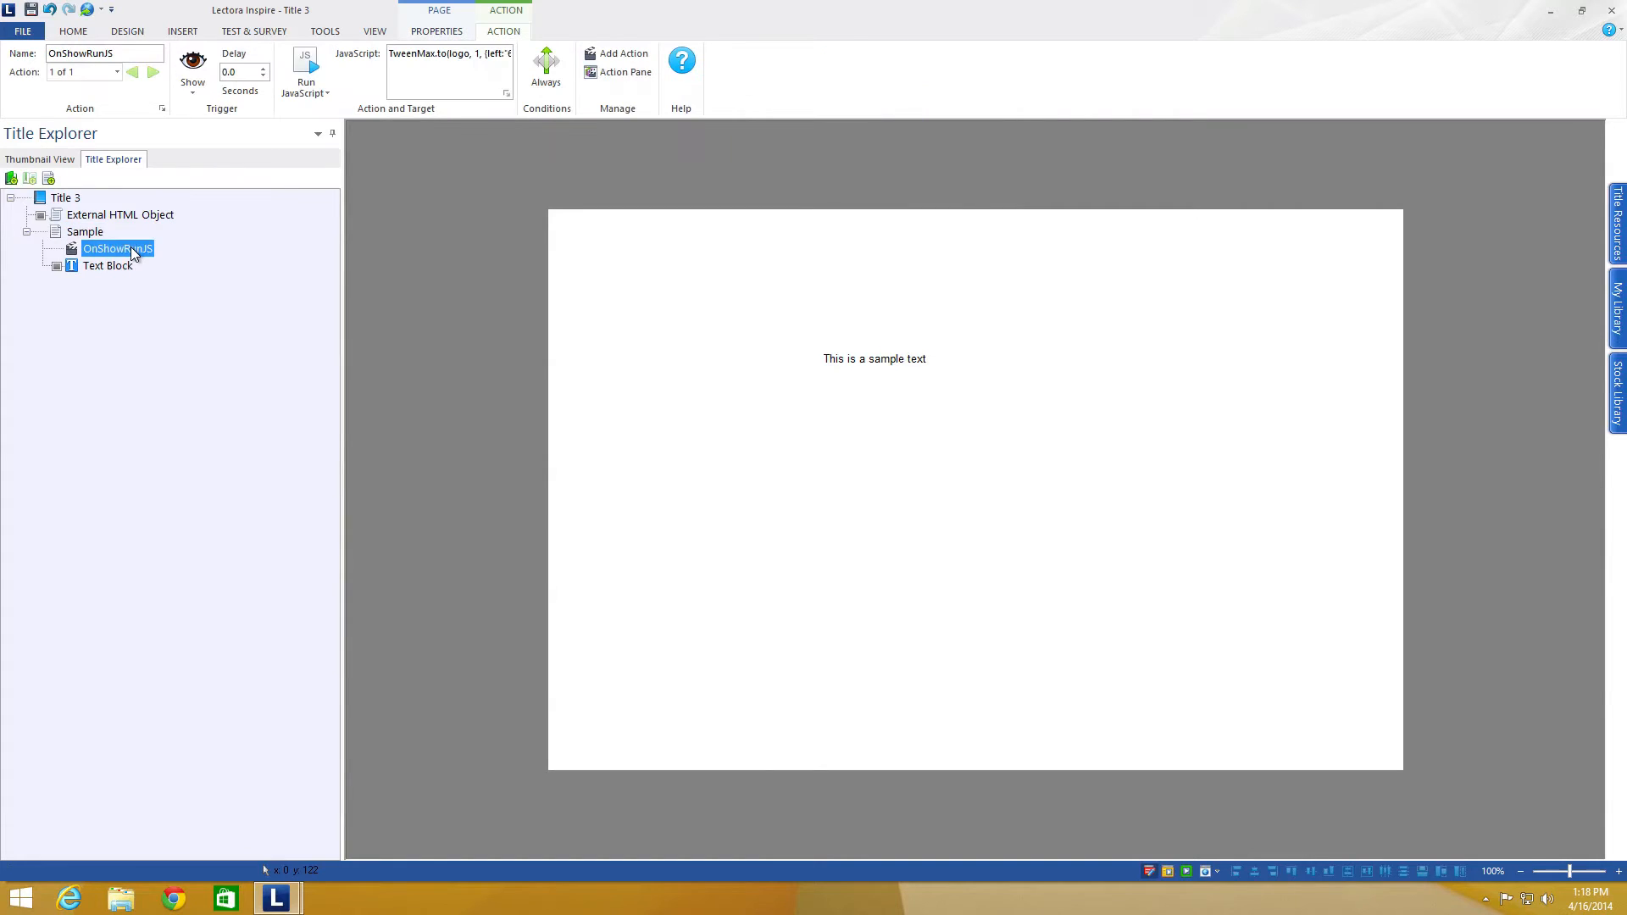
click(507, 95)
click(558, 281)
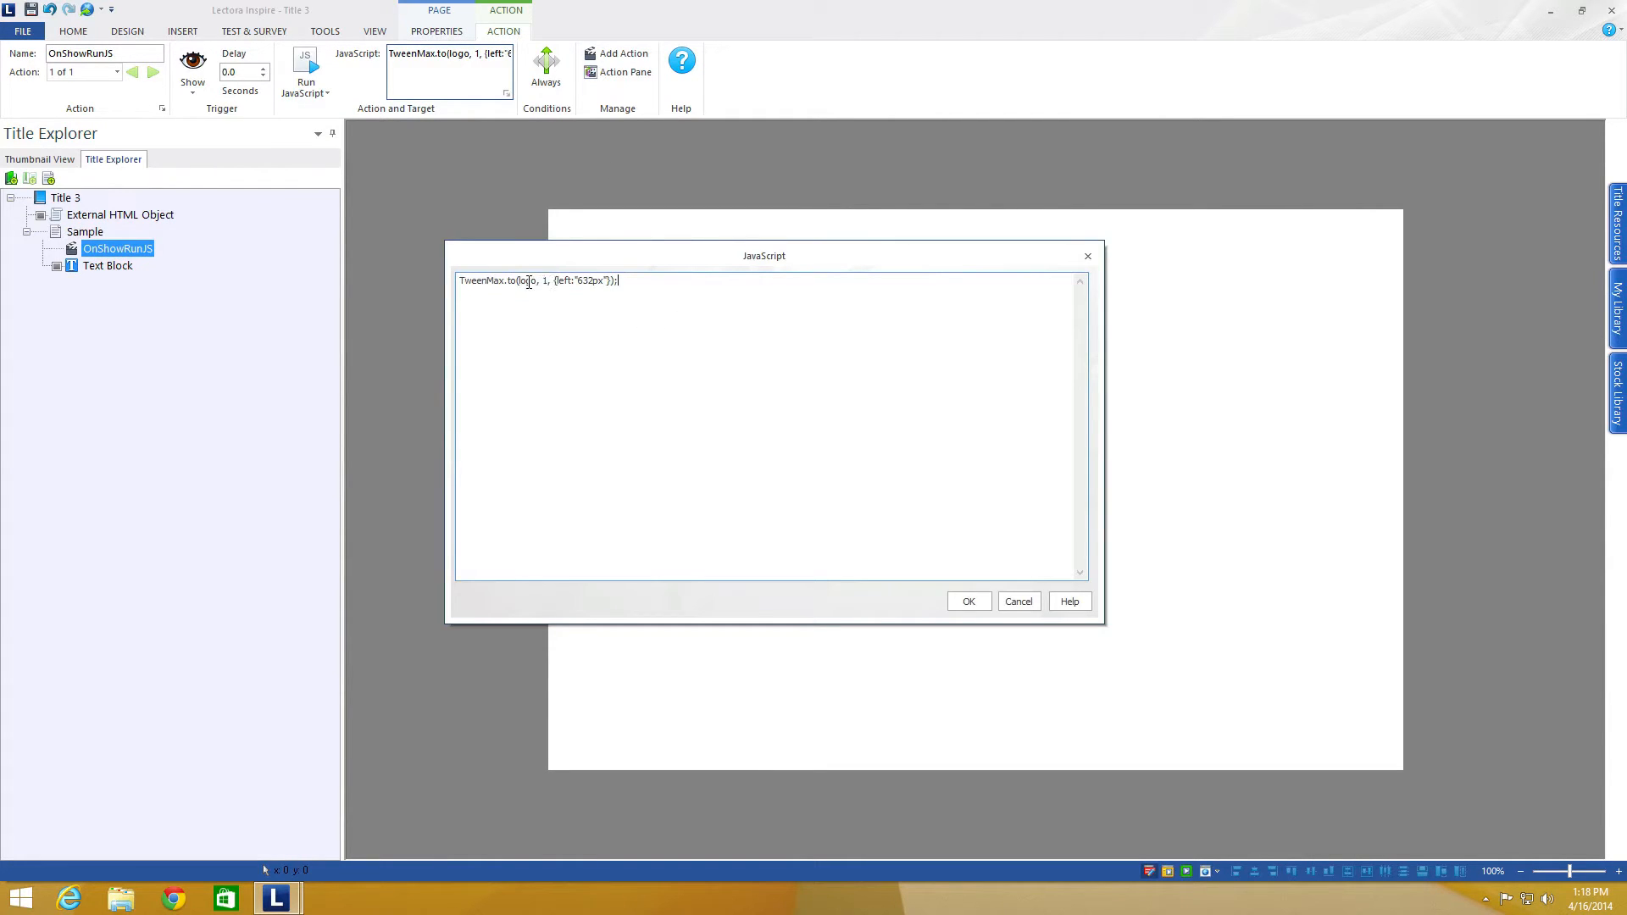
key(BackSpace)
key(BackSpace)
key(BackSpace)
key(BackSpace)
text(text42)
Step: Switch to Safari to view the comic course demo's introduction page and return to Lectora Inspire
key(ctrl+Left)
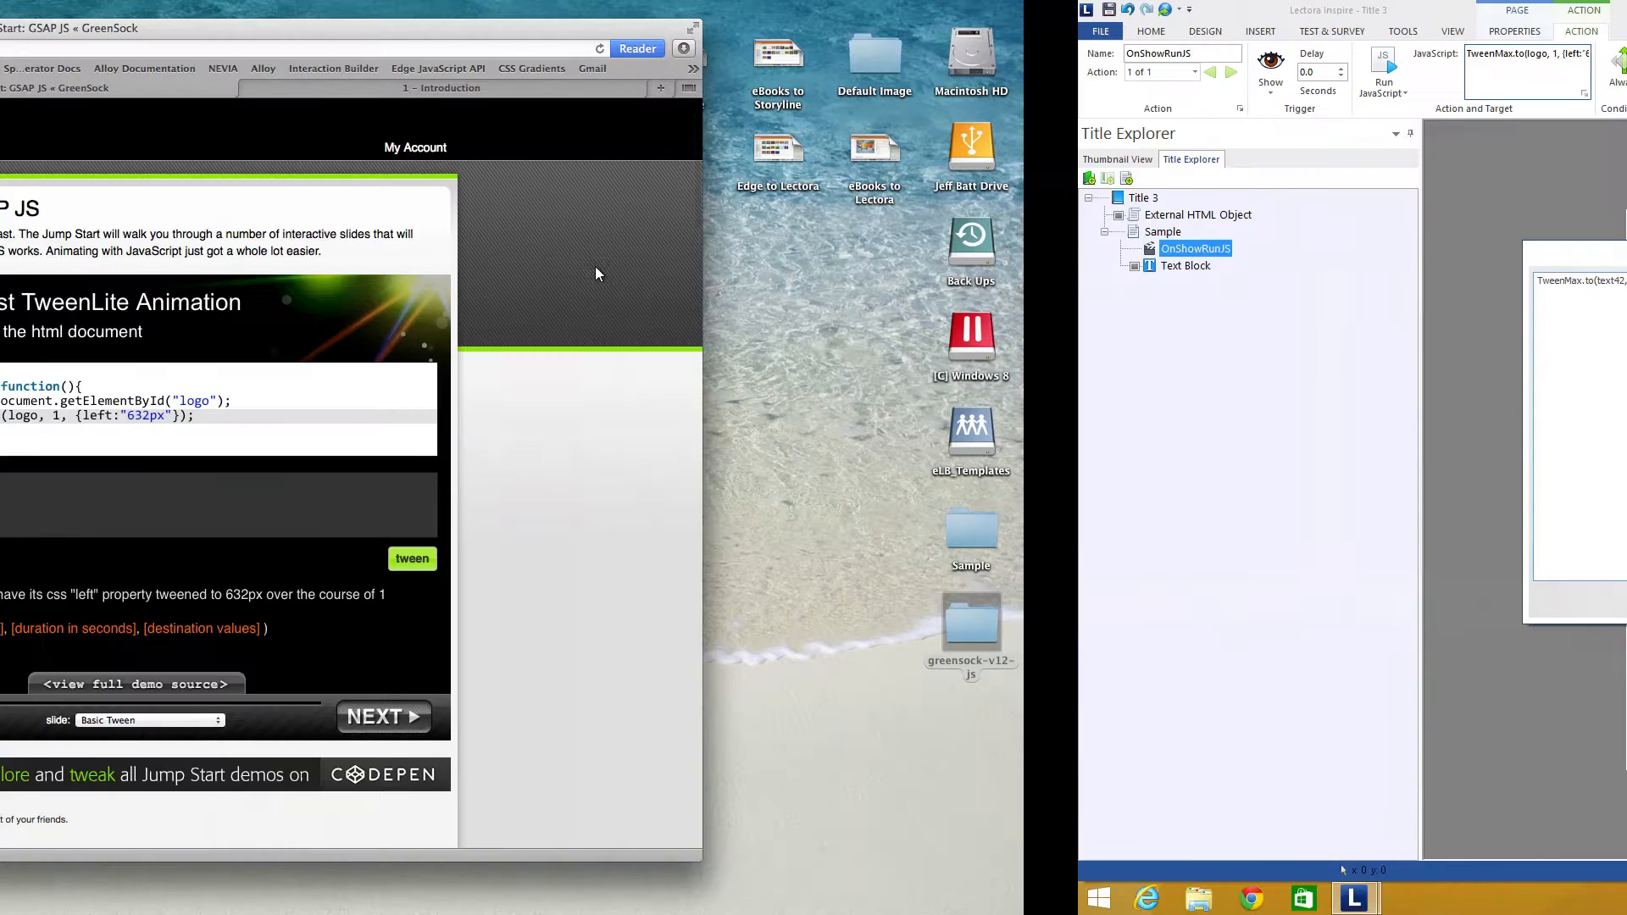
click(958, 81)
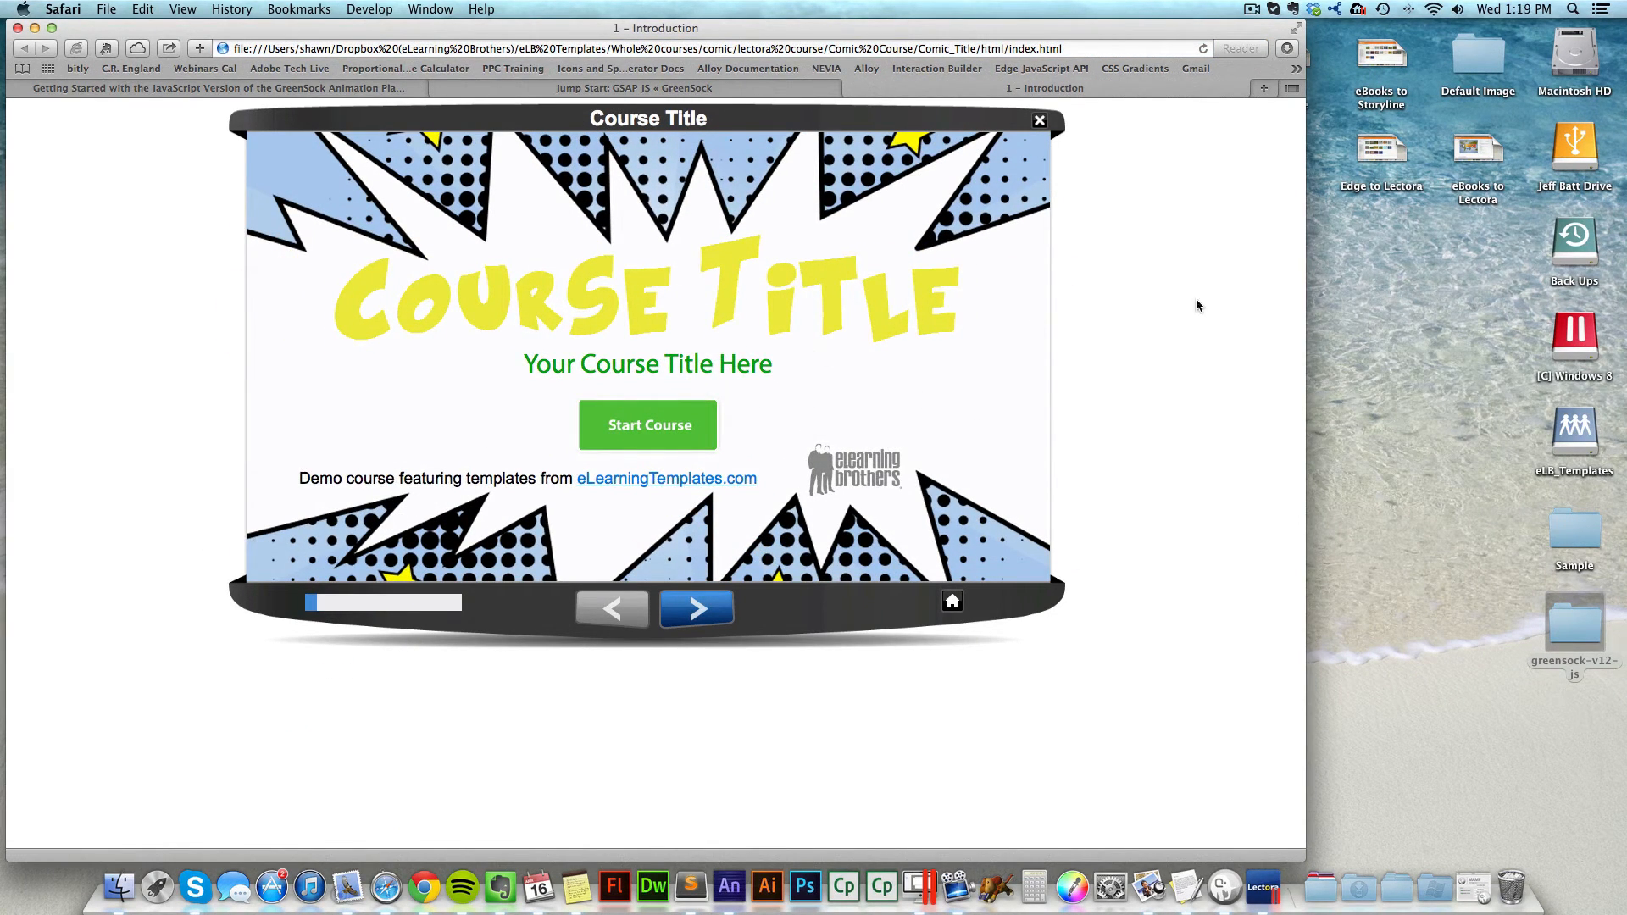
key(ctrl+Right)
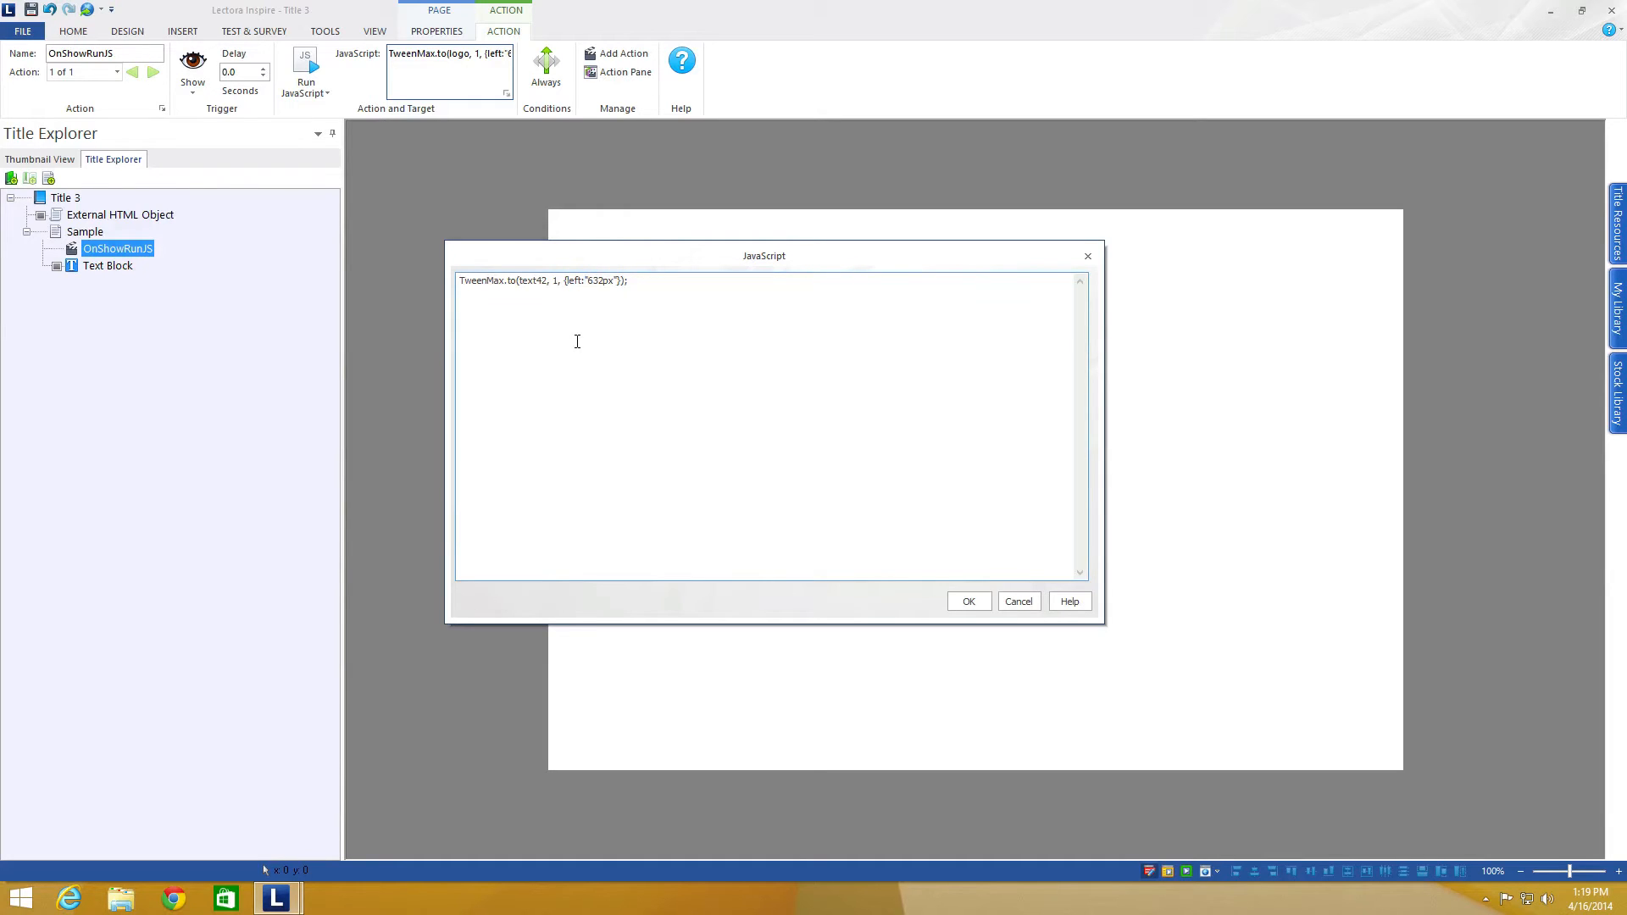
Step: Confirm the action's JavaScript and move the sample text block to the page's upper-left corner at about x 5, y 10
drag(604, 280, 589, 280)
click(968, 601)
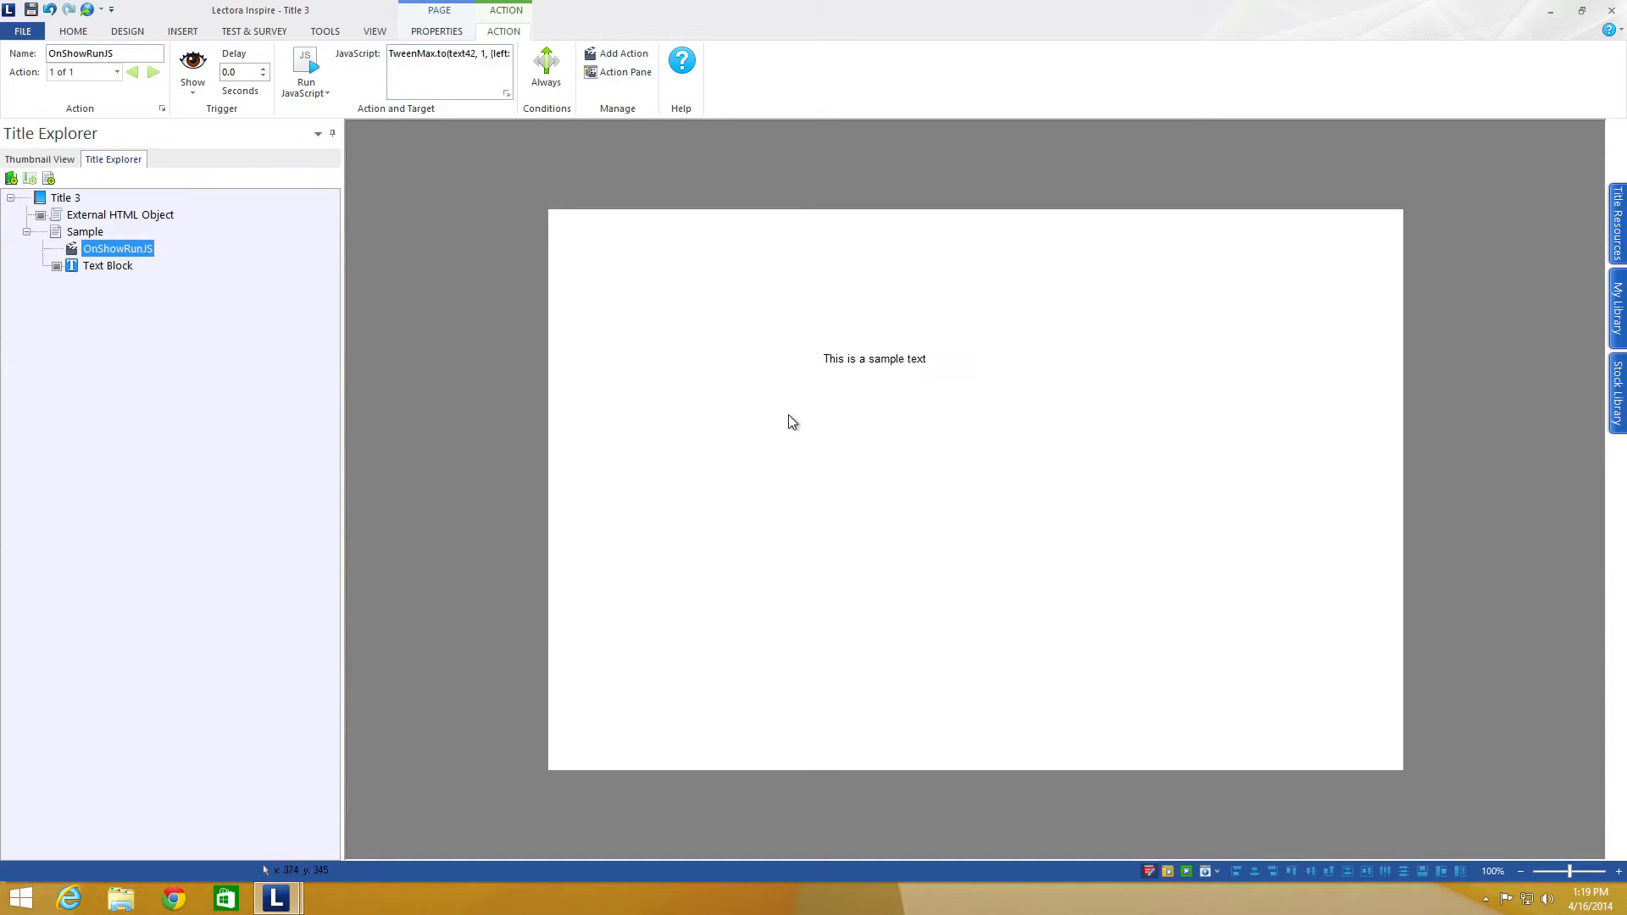
click(858, 361)
drag(858, 361, 585, 226)
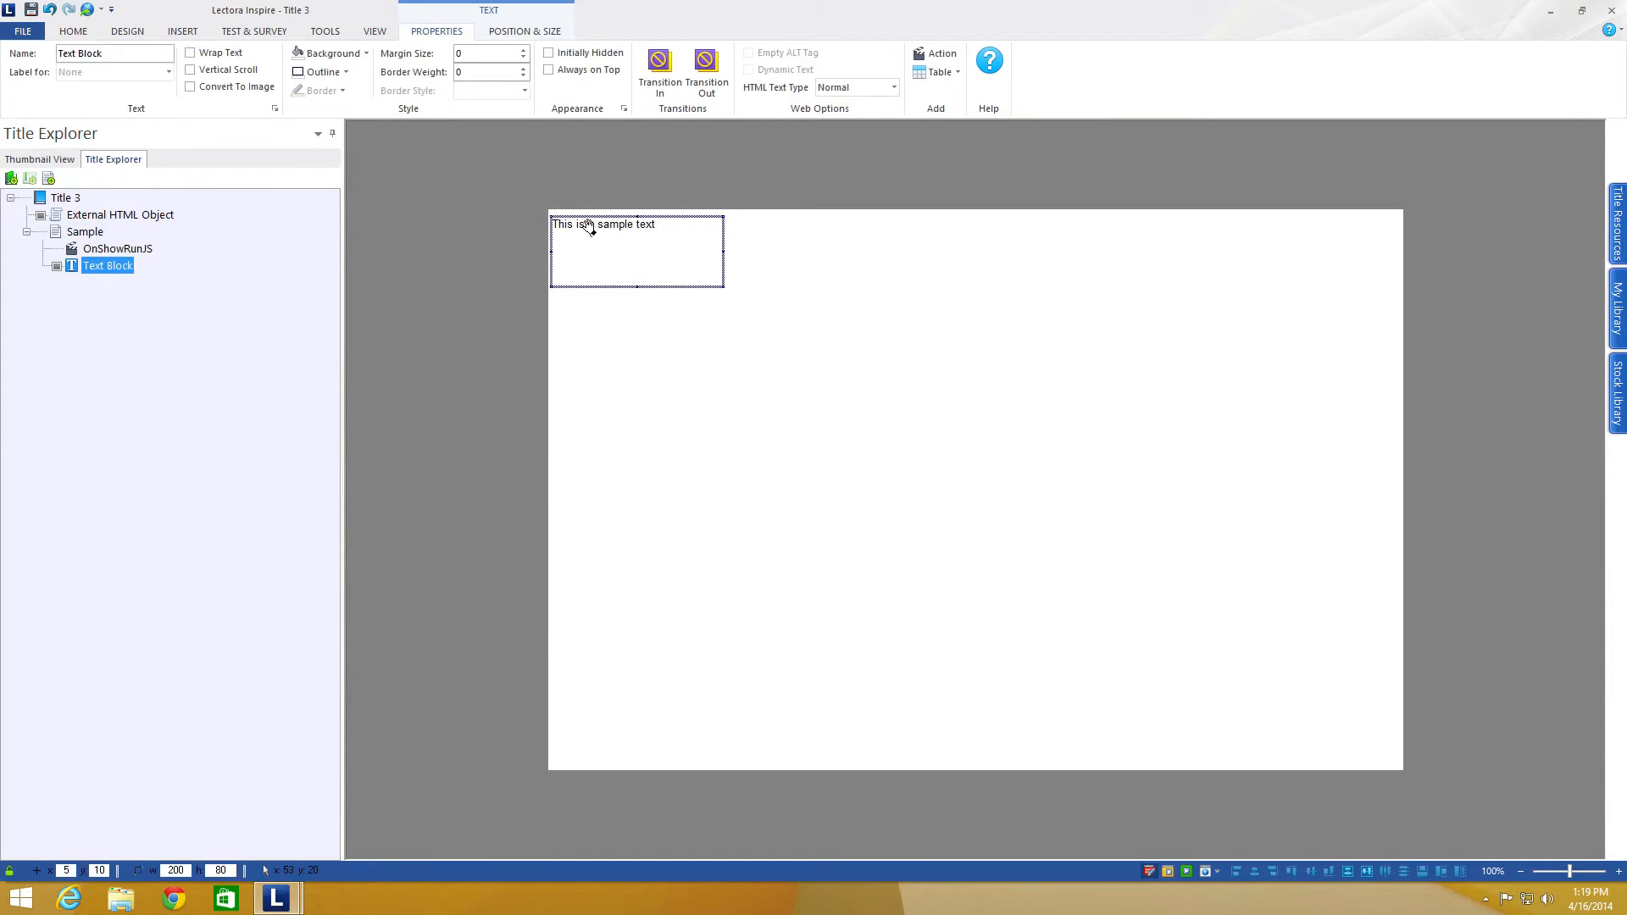
Step: Try the TweenMax from method in the OnShowRunJS action's JavaScript and switch it back to the to method
click(101, 251)
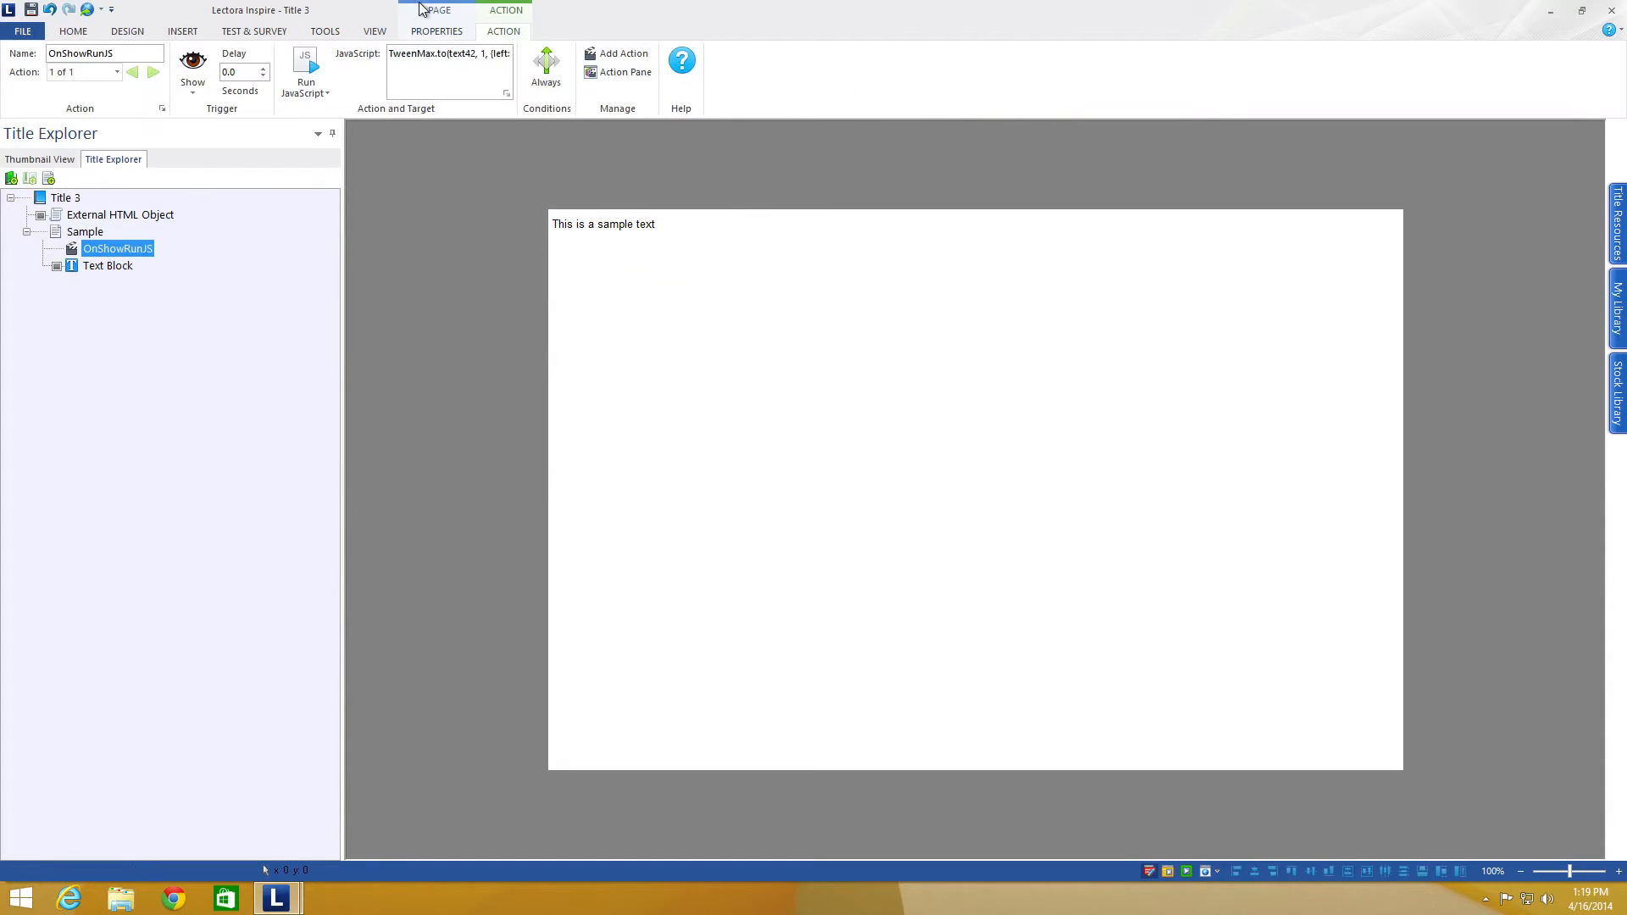
click(506, 93)
click(559, 302)
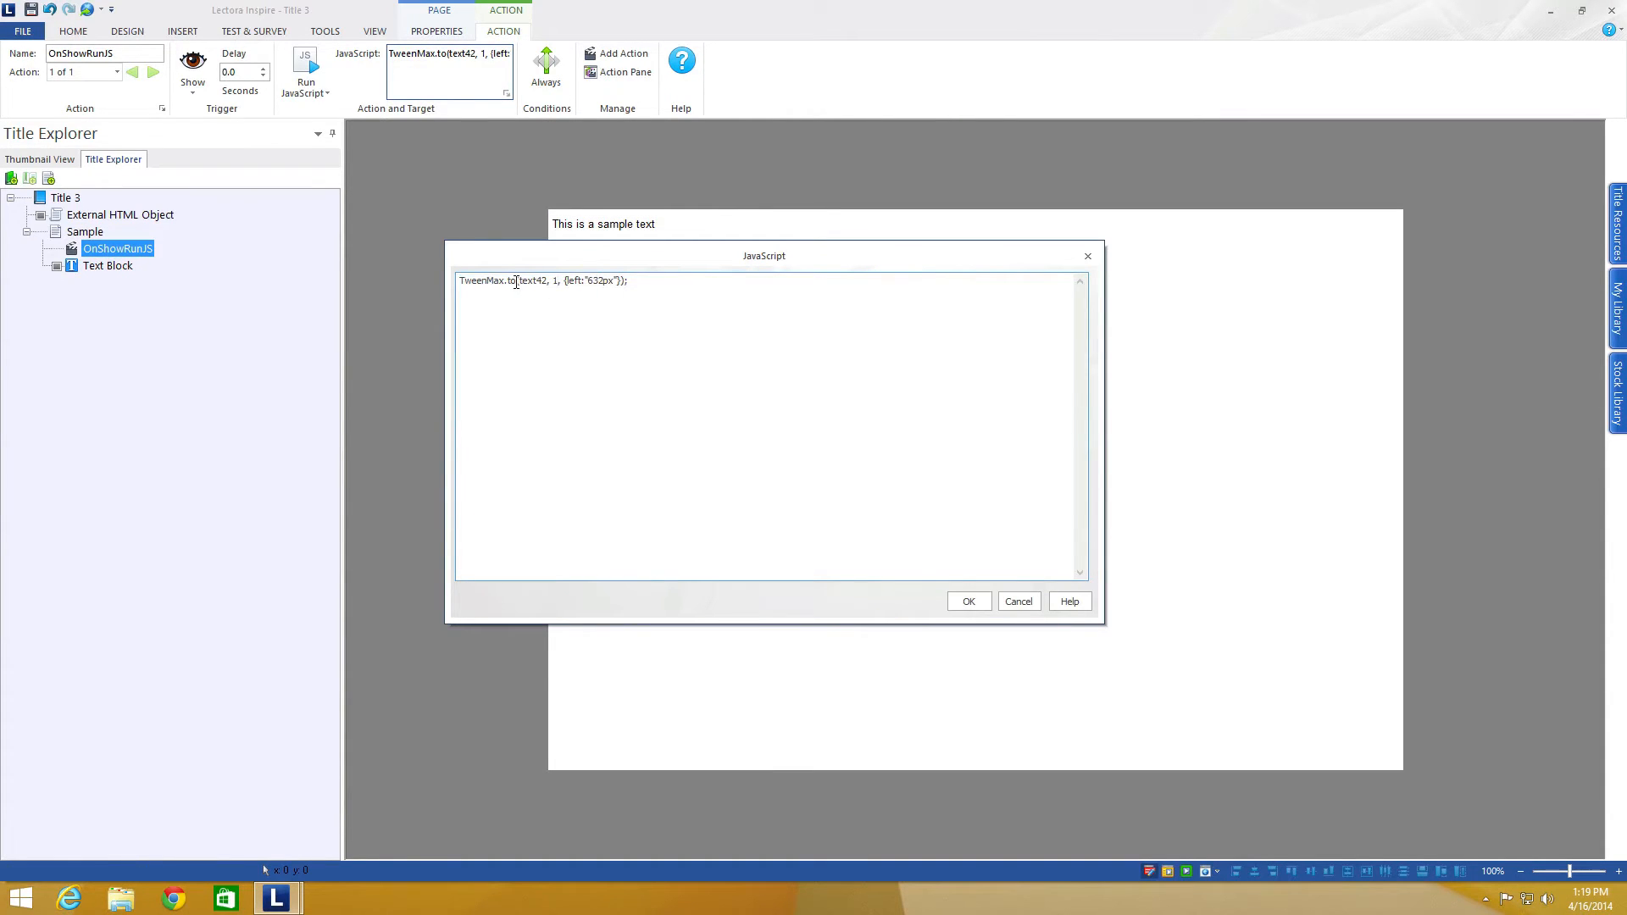
drag(517, 281, 508, 281)
text(from)
drag(612, 281, 601, 282)
drag(529, 280, 508, 283)
text(to)
drag(497, 285, 525, 283)
click(563, 287)
click(586, 282)
text(")
click(987, 600)
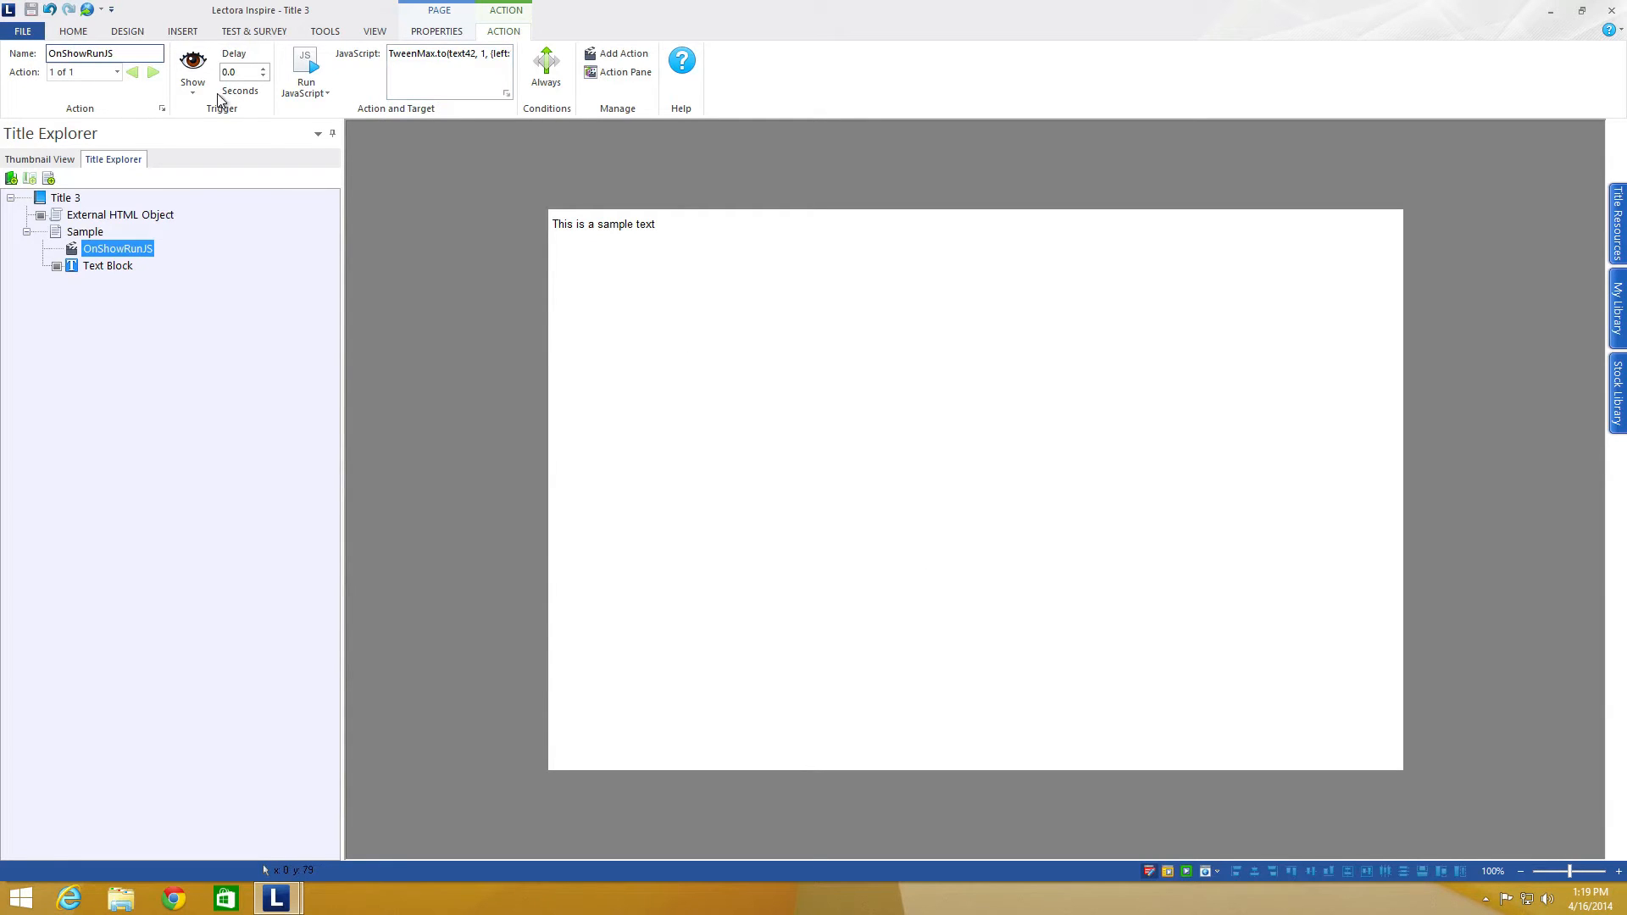
Step: Preview the Sample page in Google Chrome to check the text block's animation
click(375, 31)
click(187, 87)
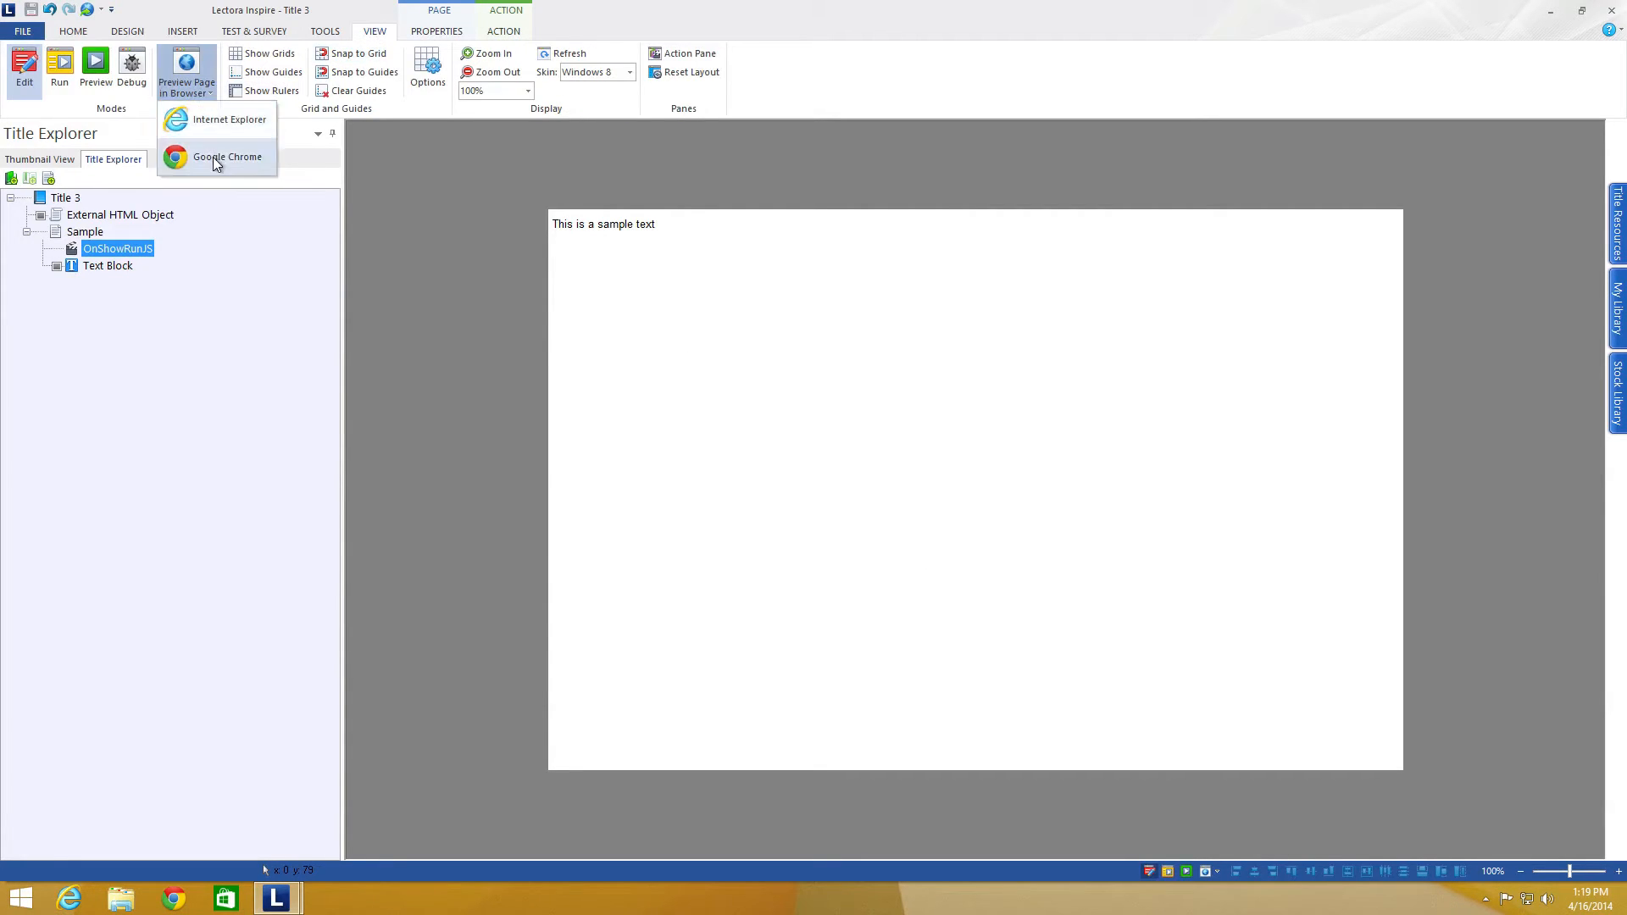
click(216, 158)
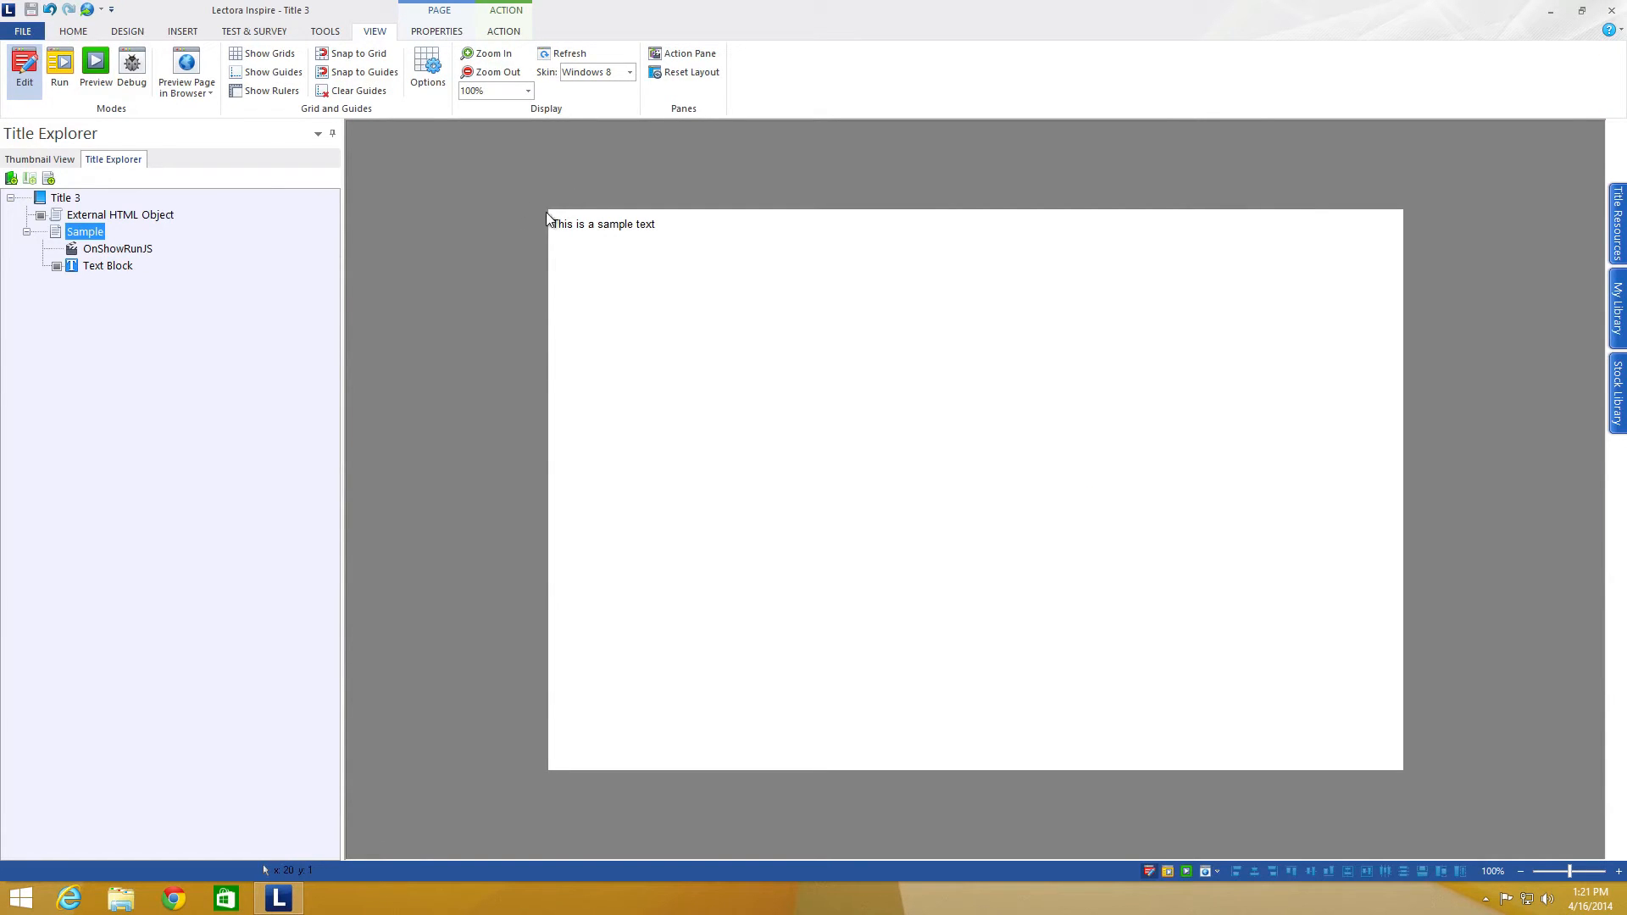
Step: Change the tween target in the OnShowRunJS action's JavaScript to the quoted ID selector "#text42" and confirm the code
click(79, 247)
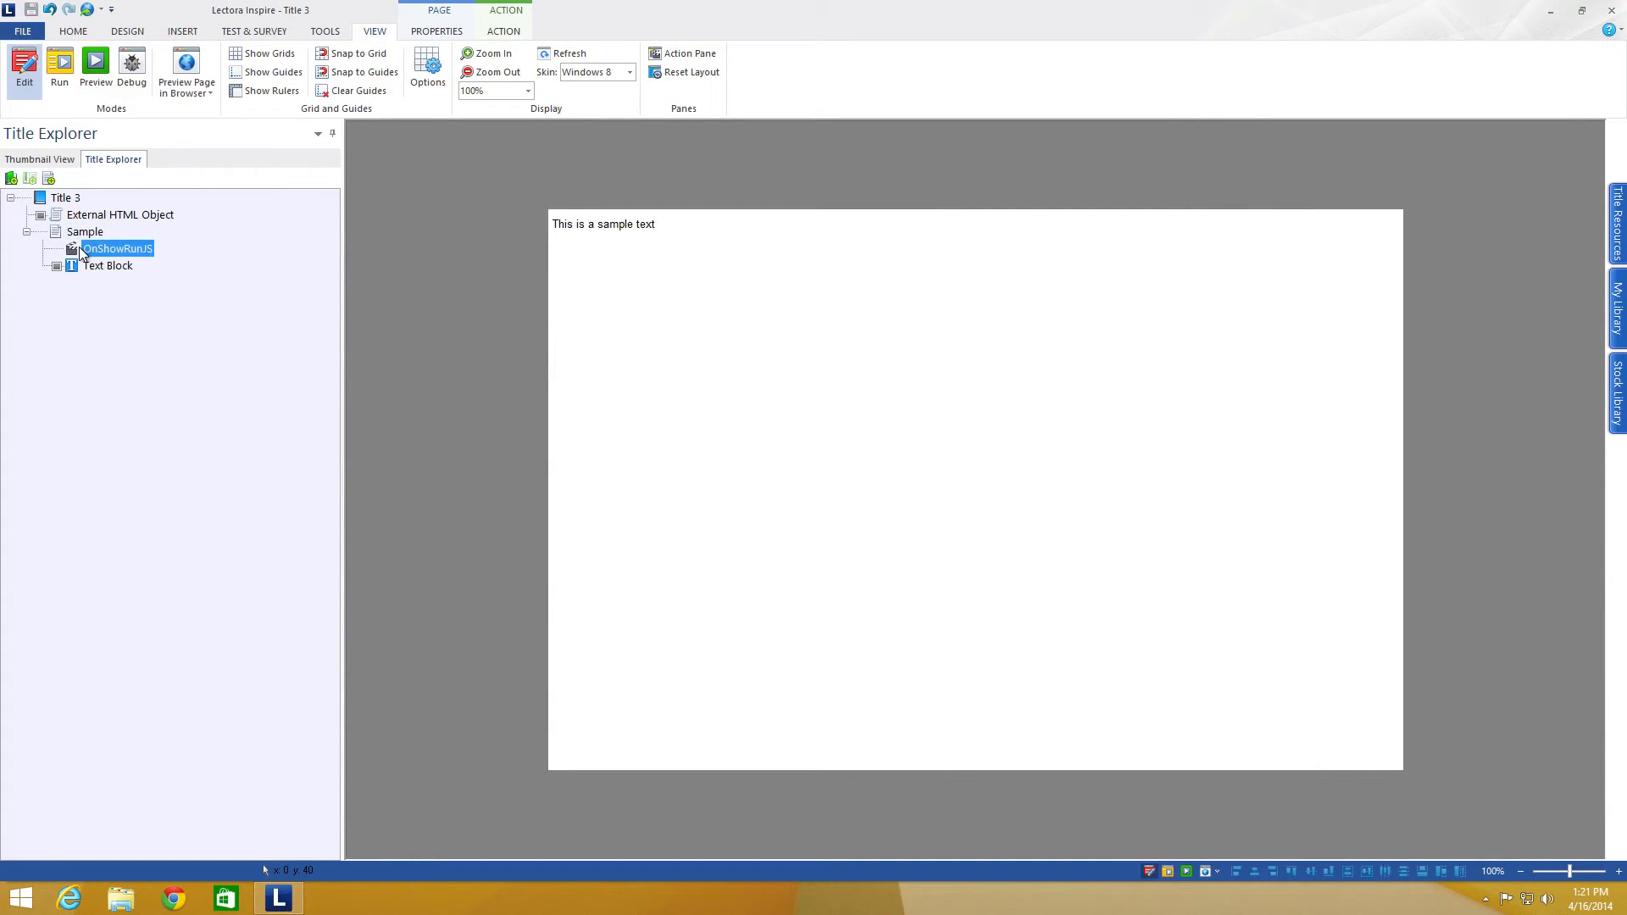
click(439, 34)
click(135, 248)
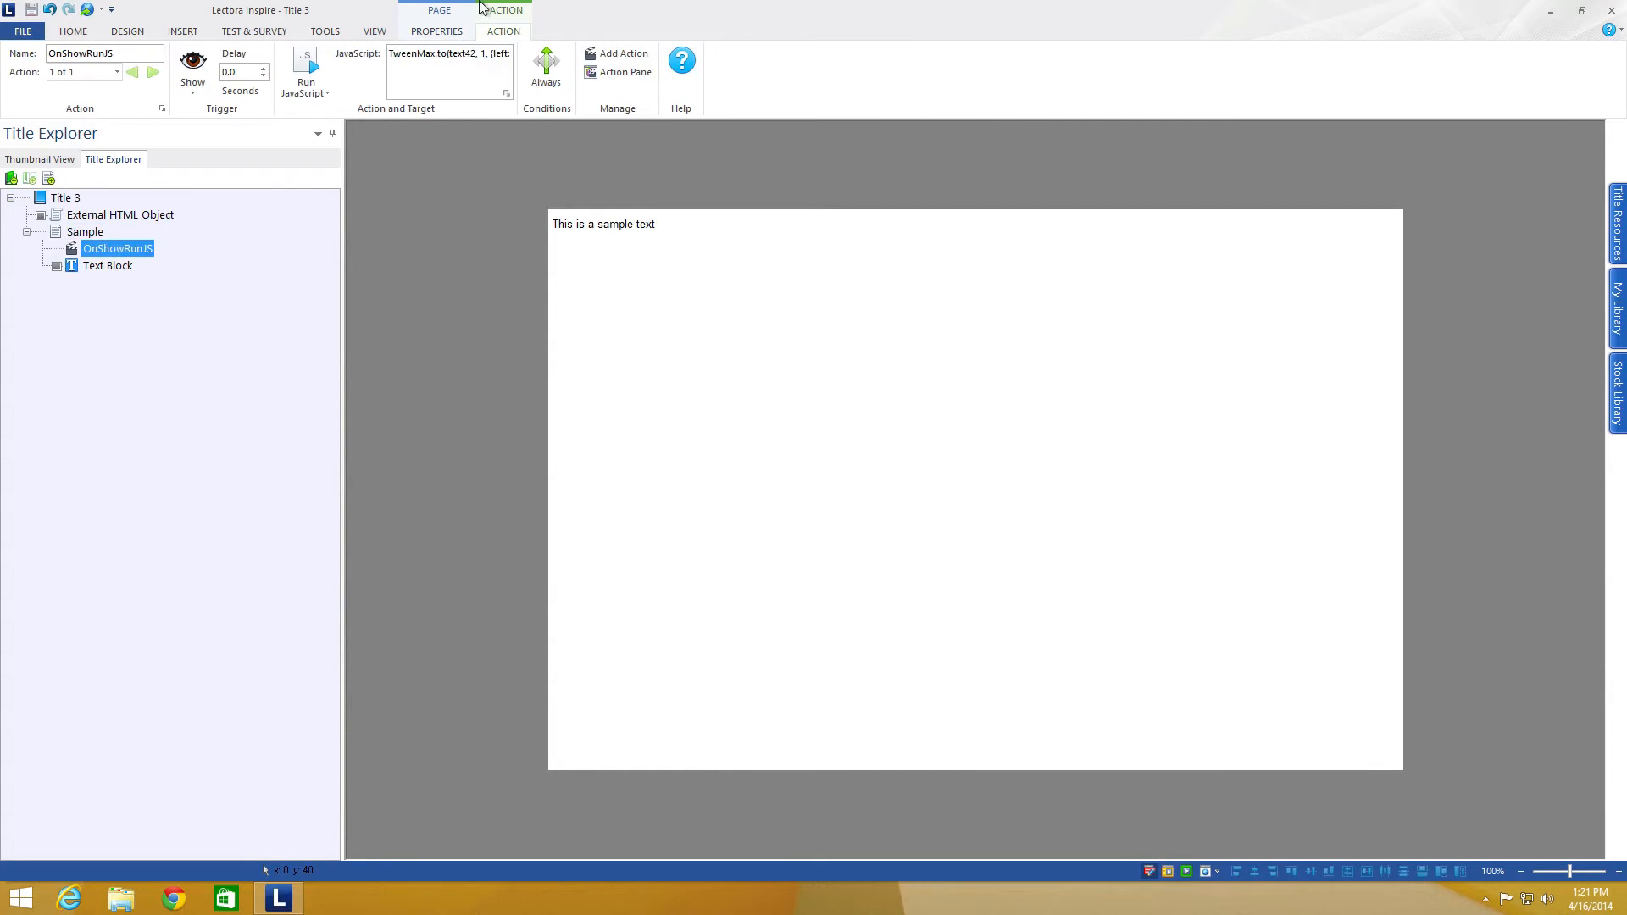
click(506, 93)
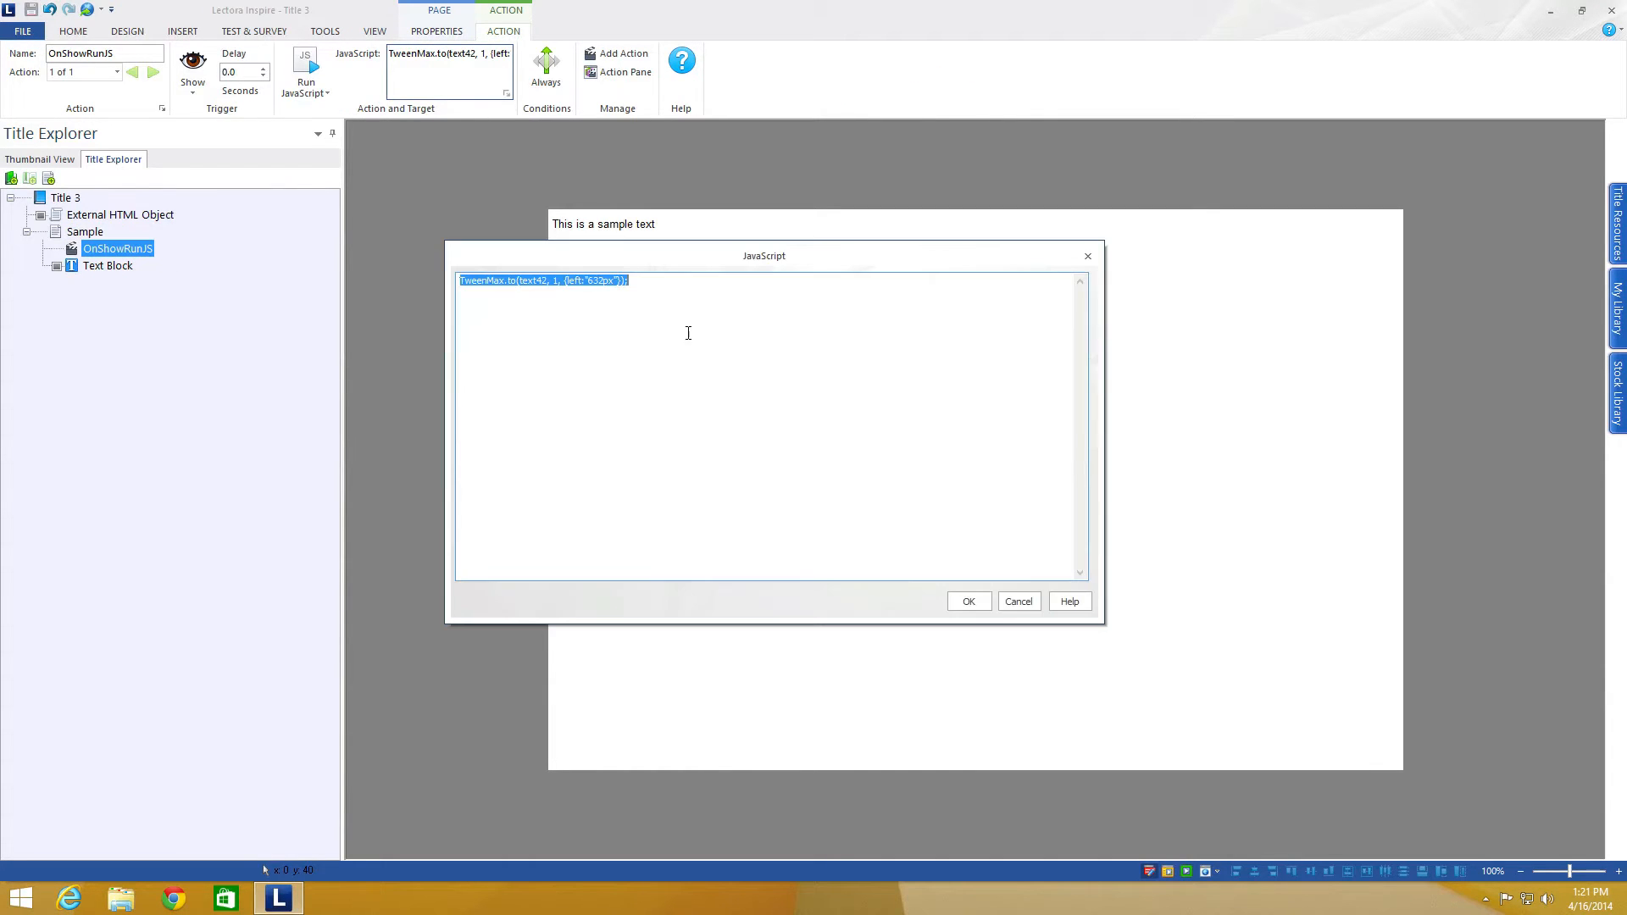
click(526, 282)
key(Left)
key(Left)
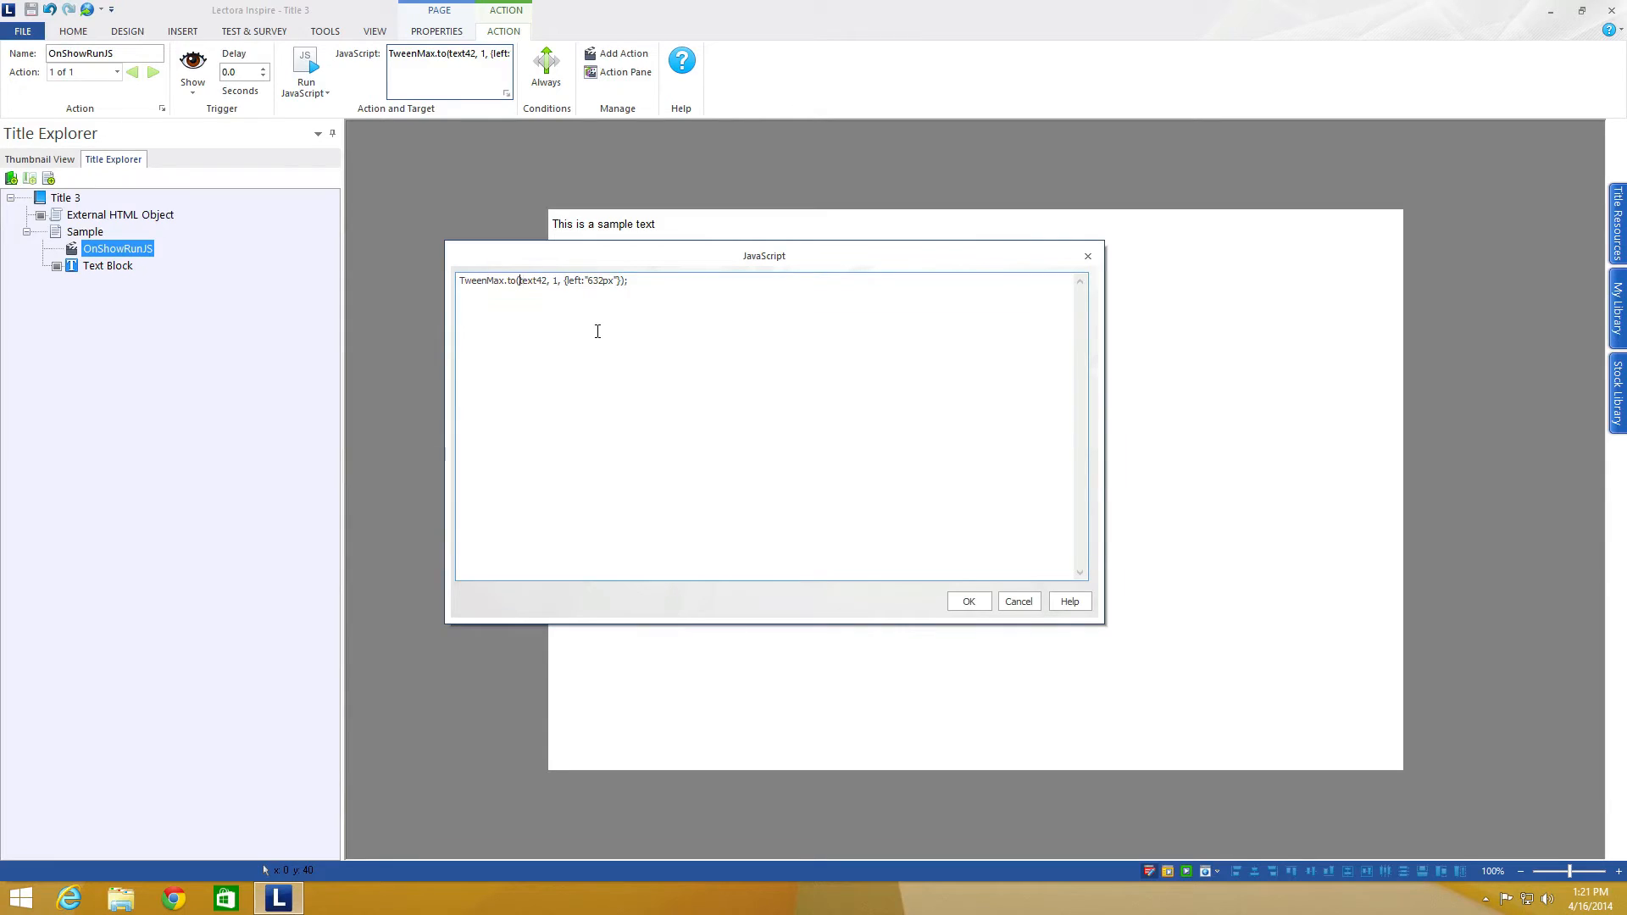
text(")
text(")
text(#)
click(972, 603)
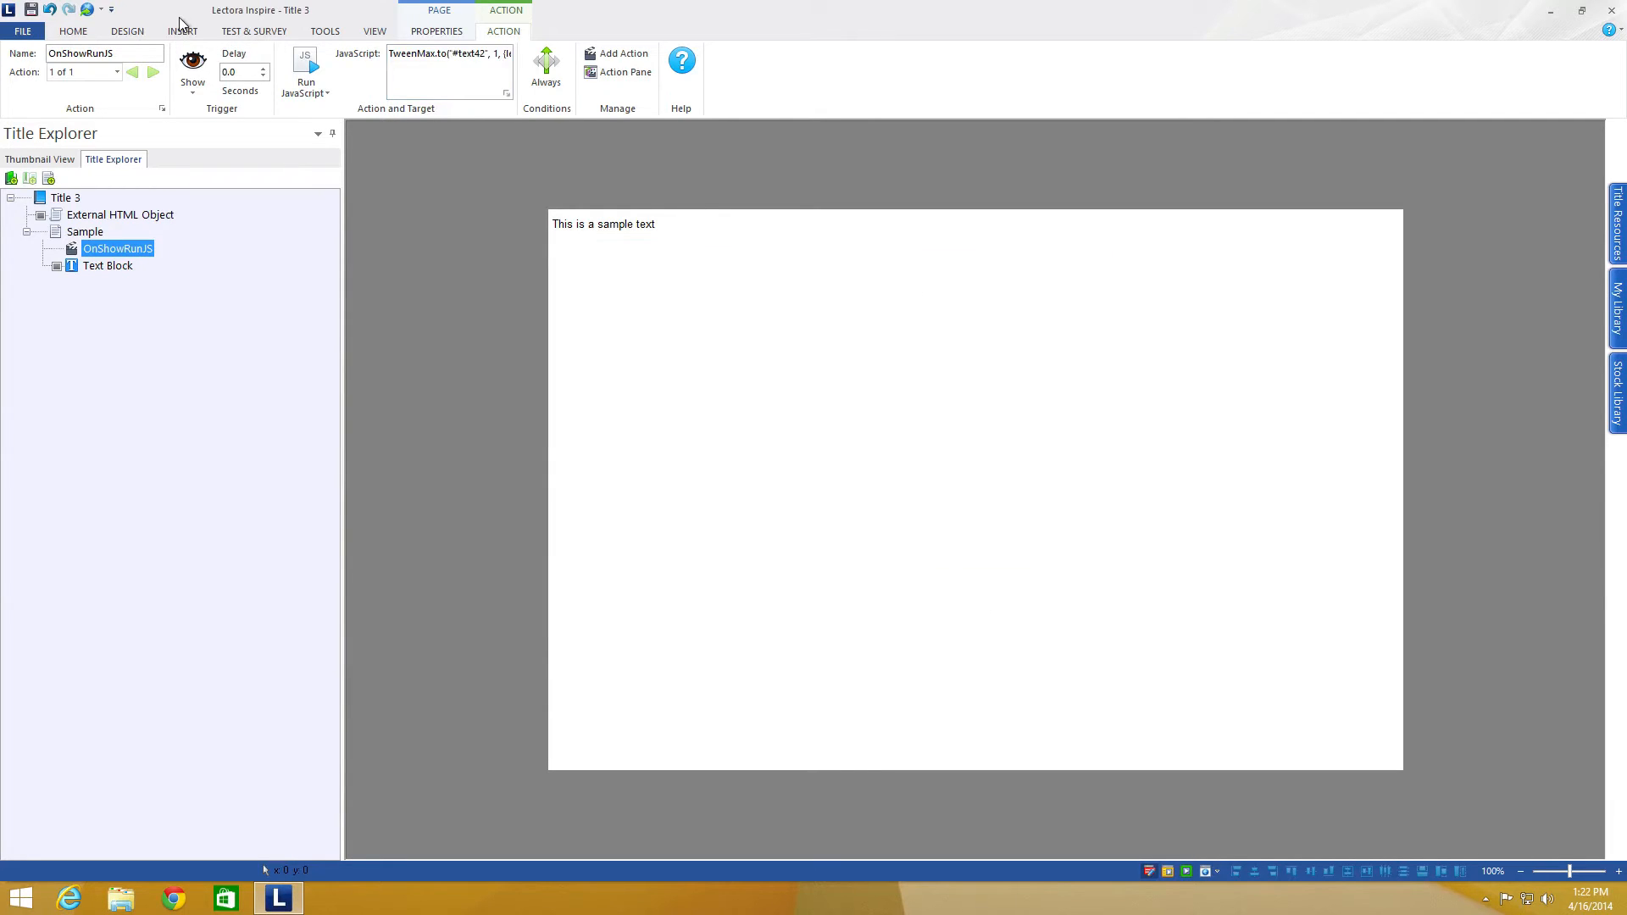
Step: Preview the Sample page in Google Chrome with the quoted target and close the preview window
click(368, 33)
click(200, 92)
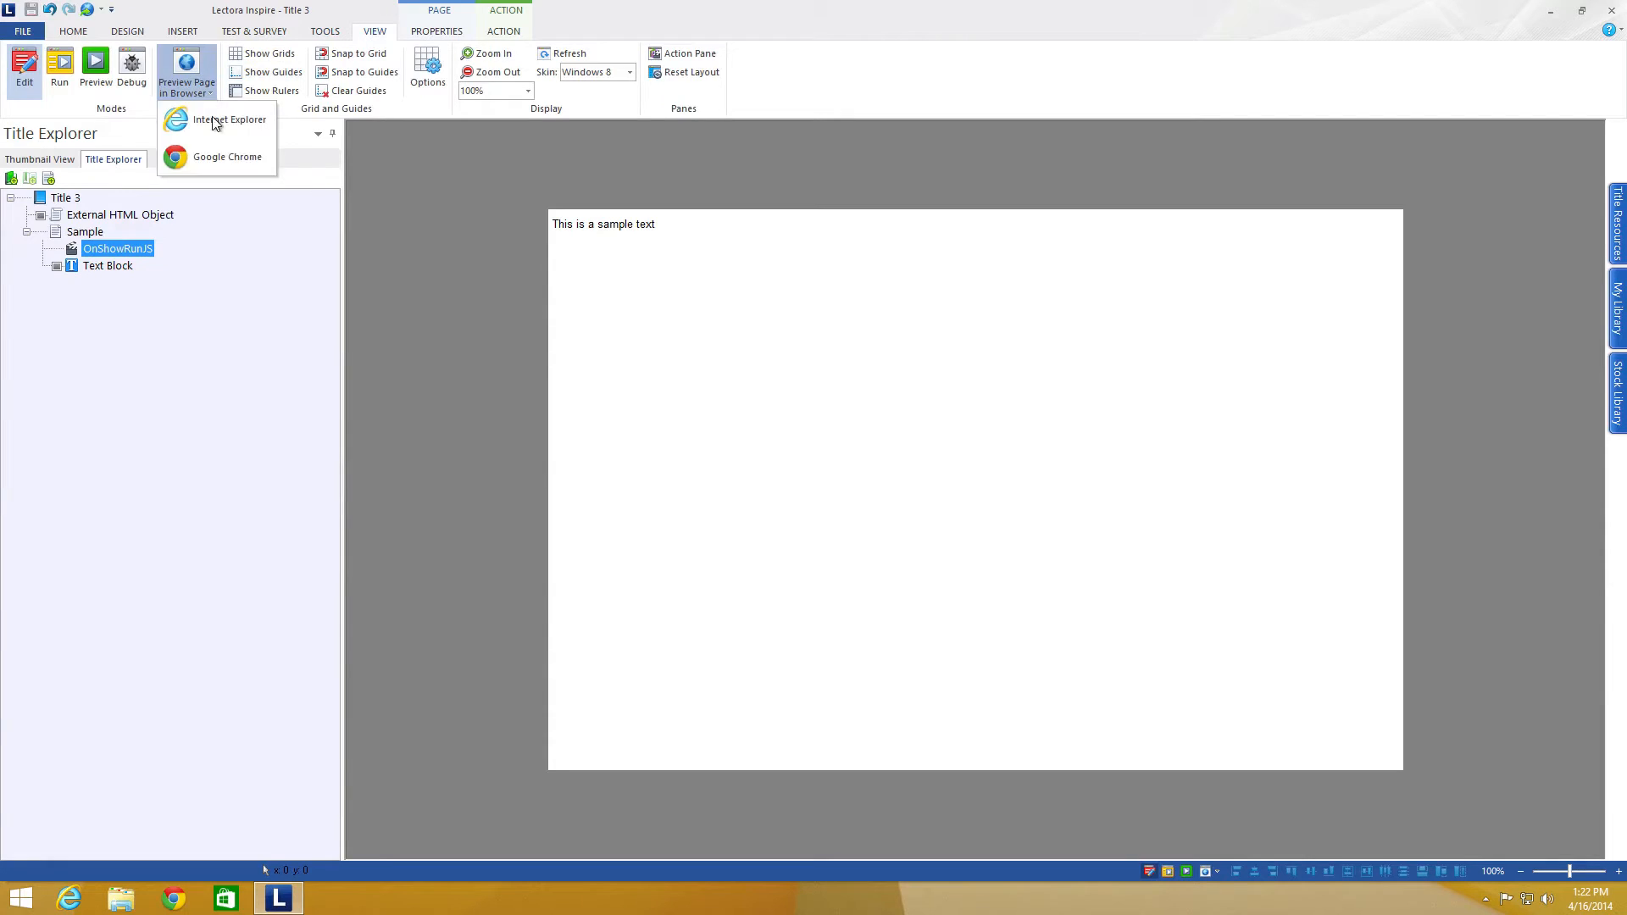
click(241, 166)
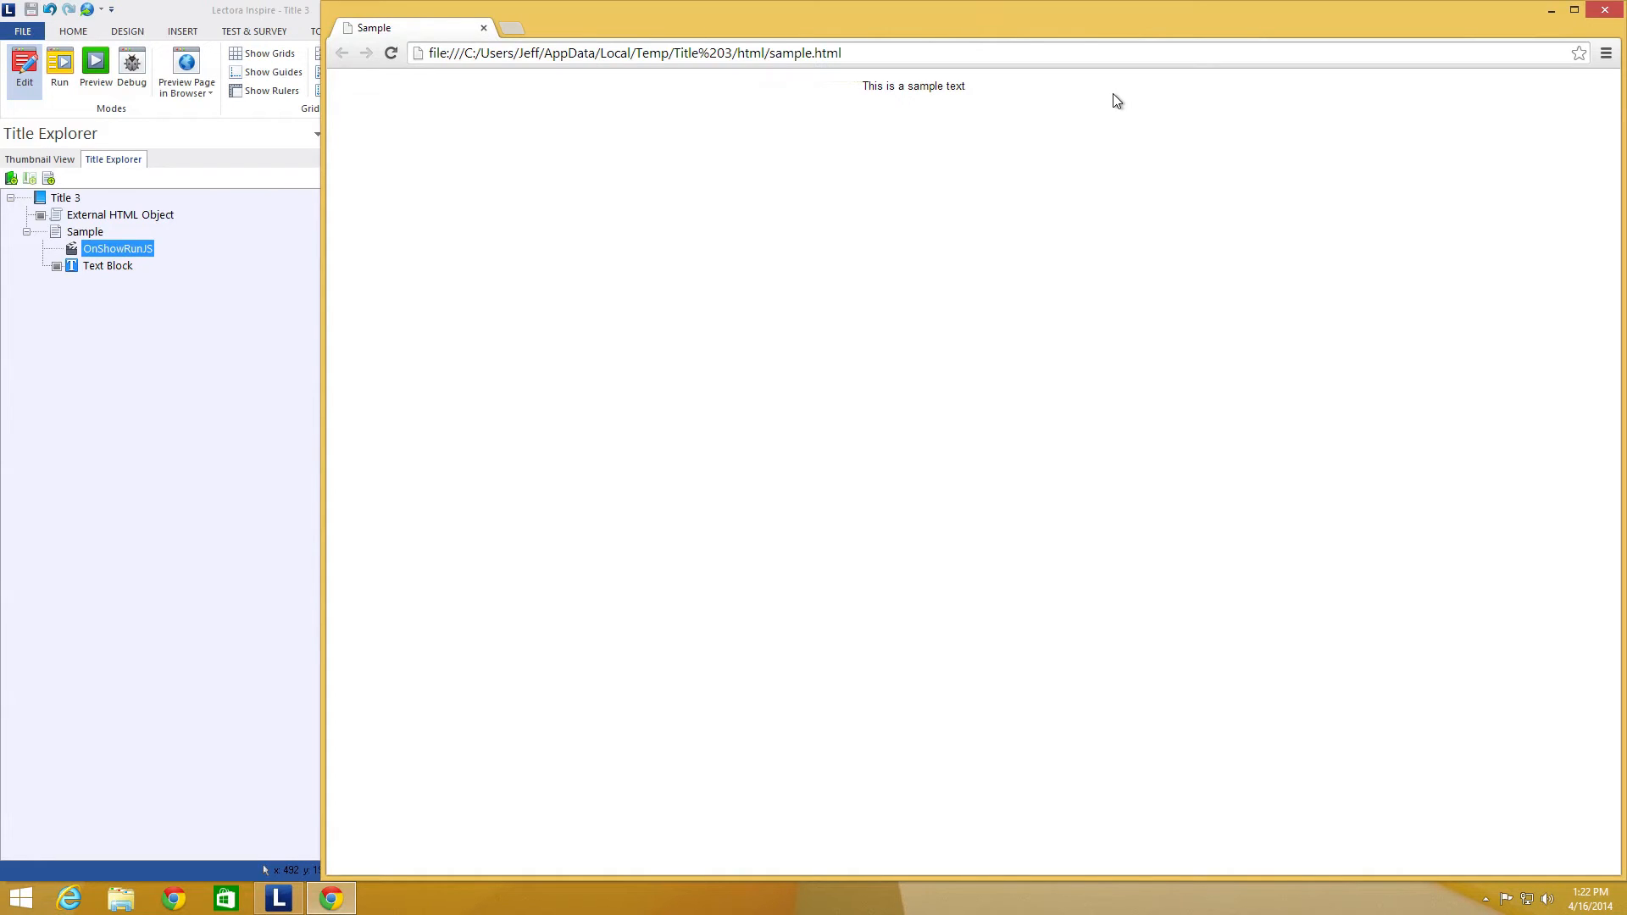
click(1607, 11)
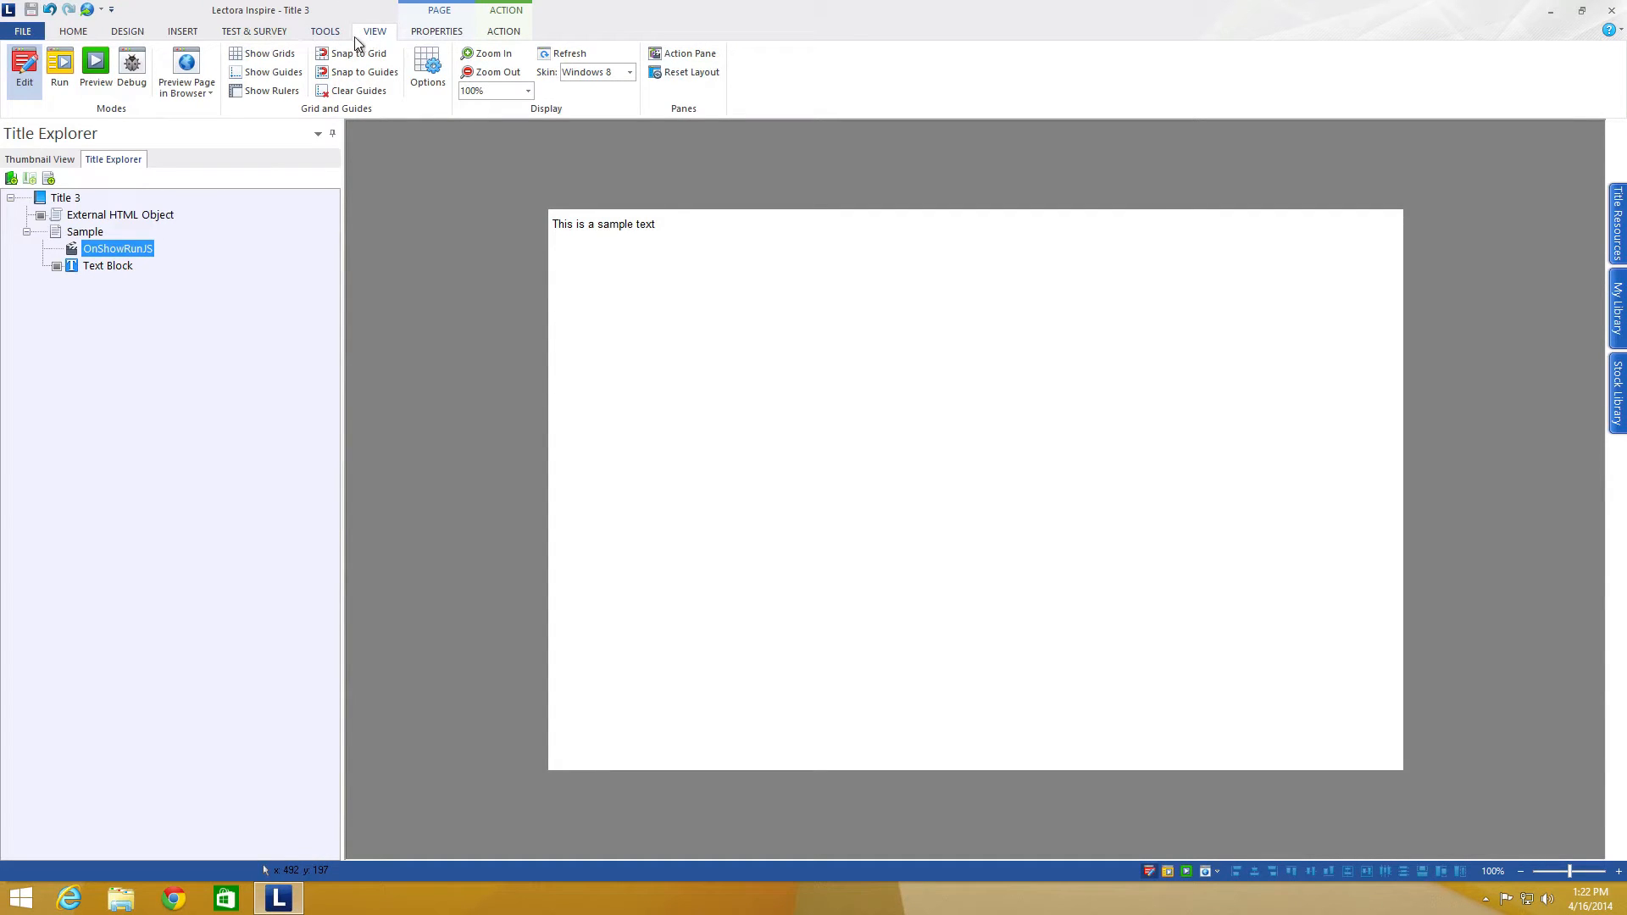
click(509, 31)
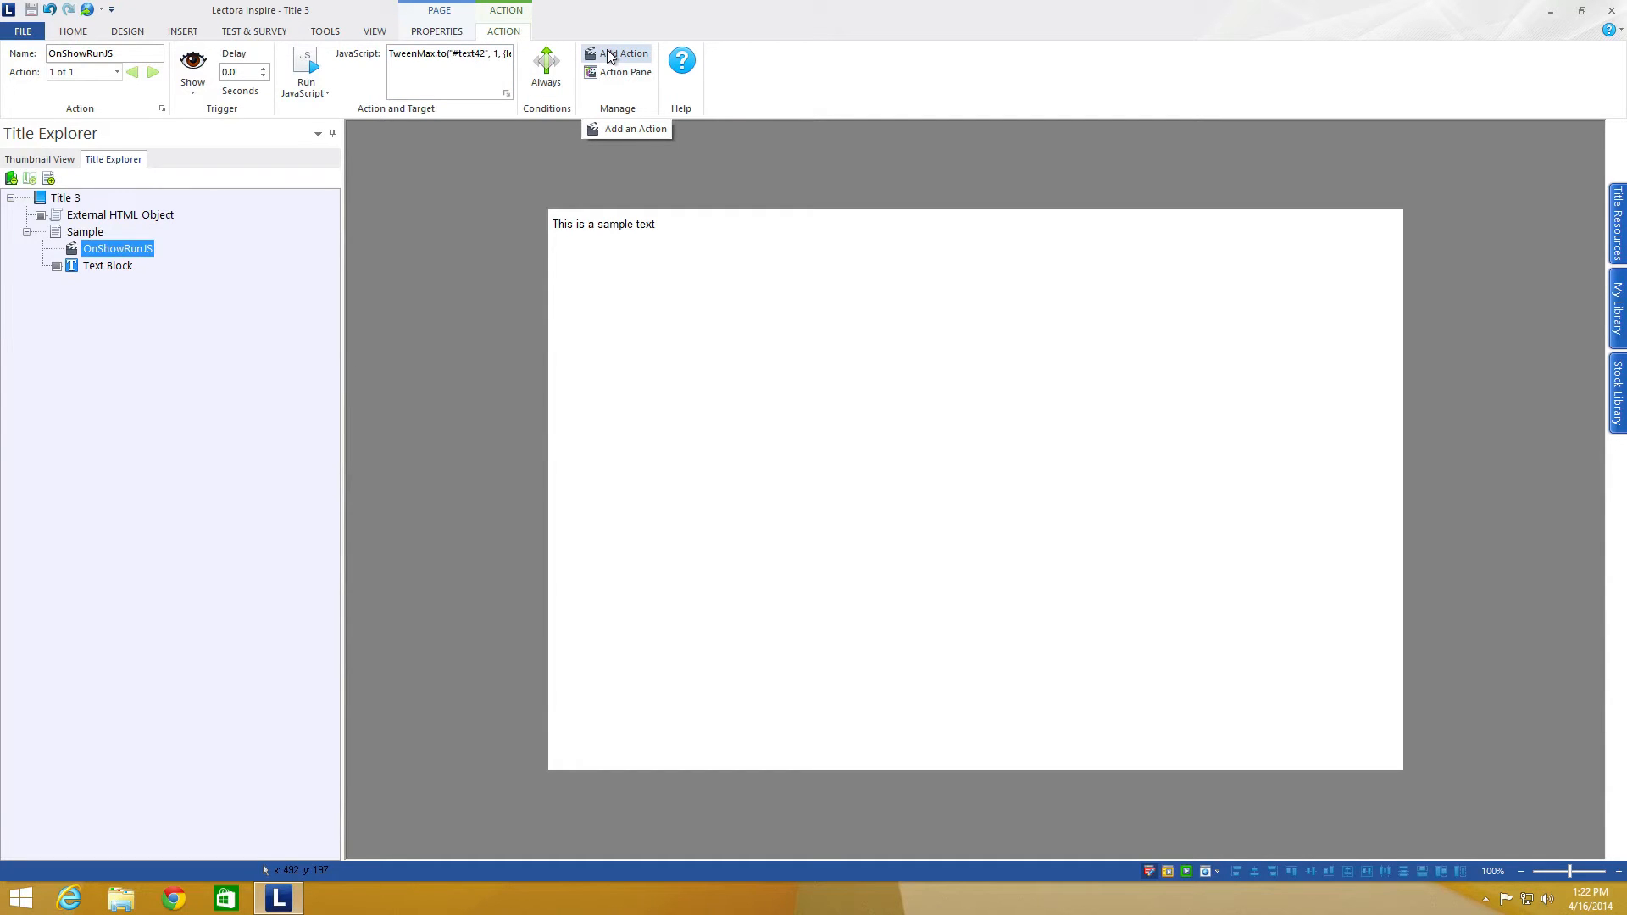
click(602, 226)
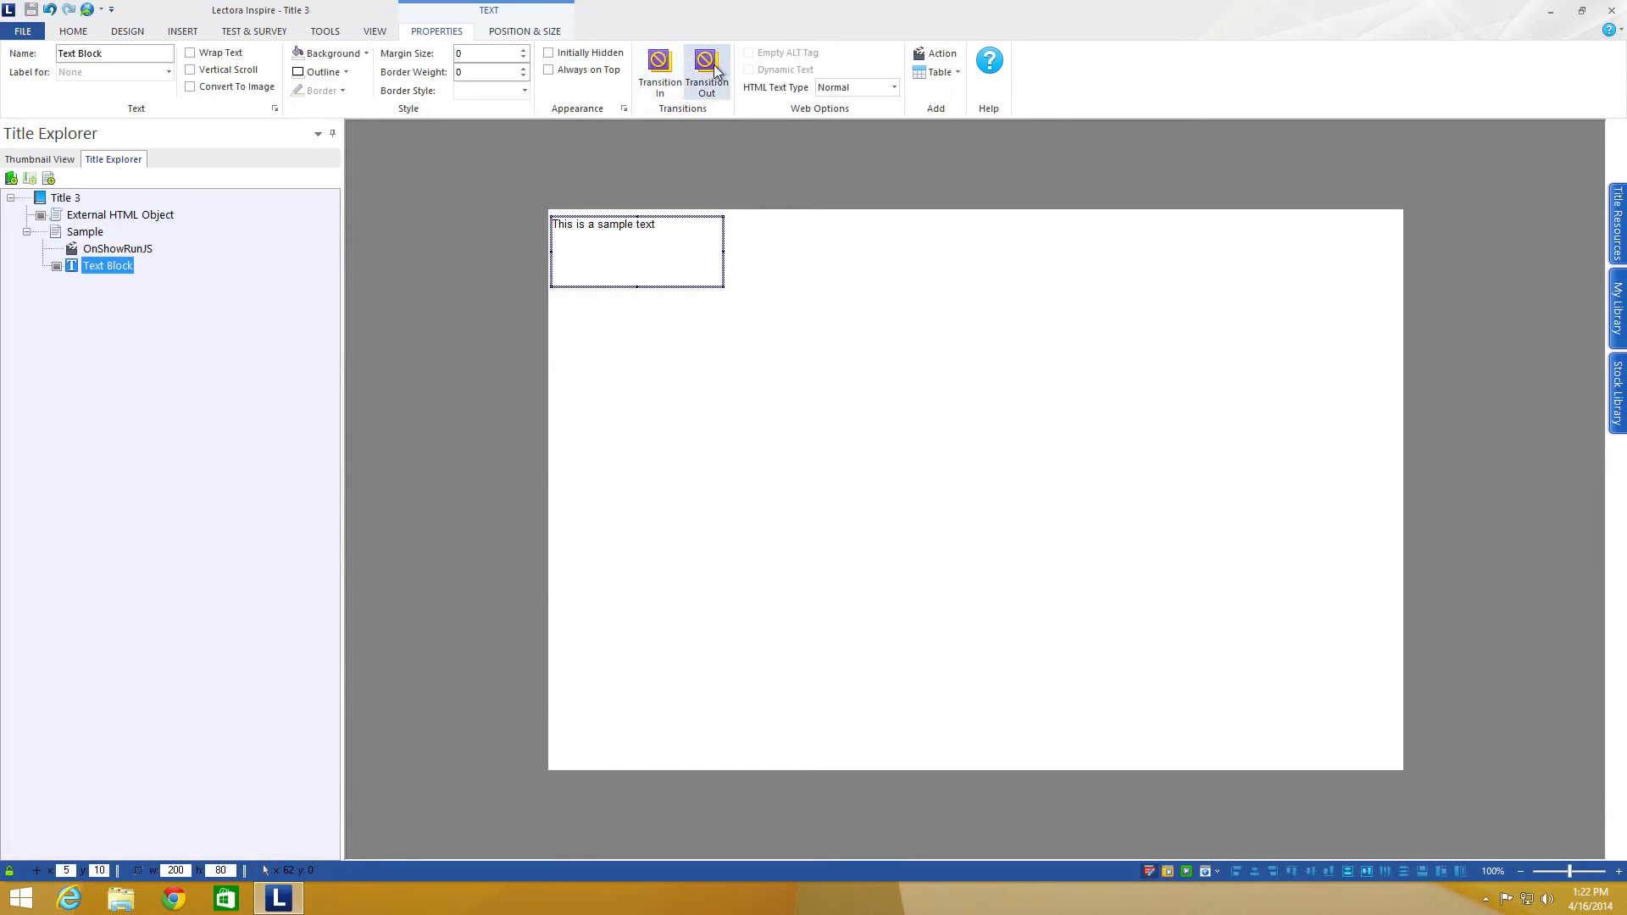
click(653, 179)
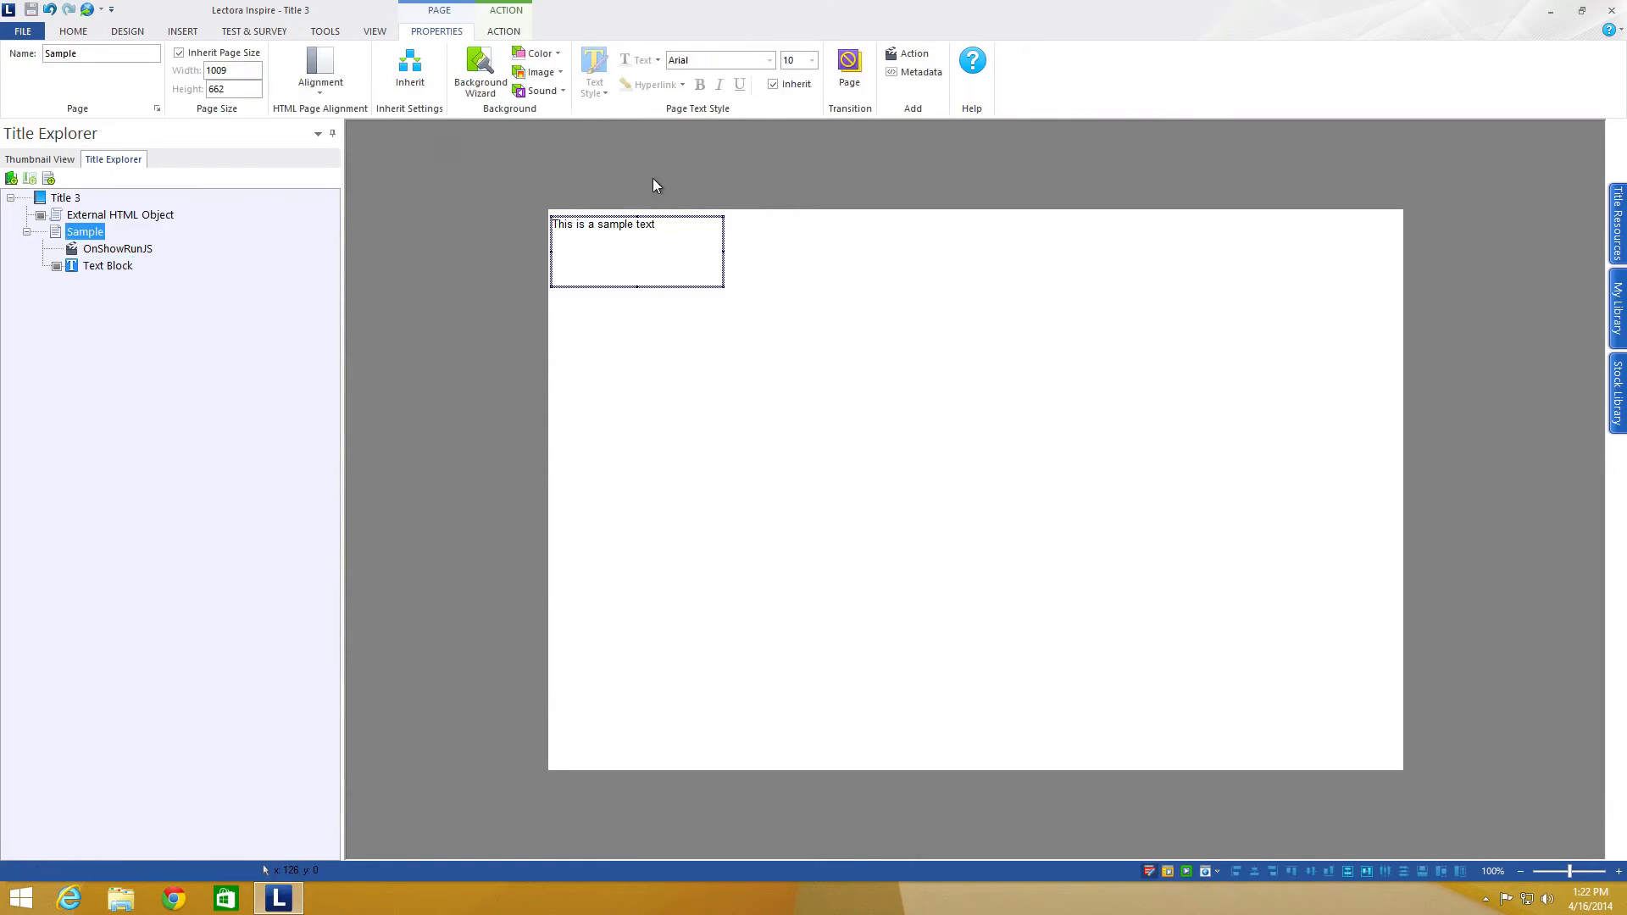
Step: Switch to Safari, advance the GreenSock Jump Start demo to the Add Easing slide and select ease:Bounce.easeOut in its code
key(ctrl+Left)
click(616, 90)
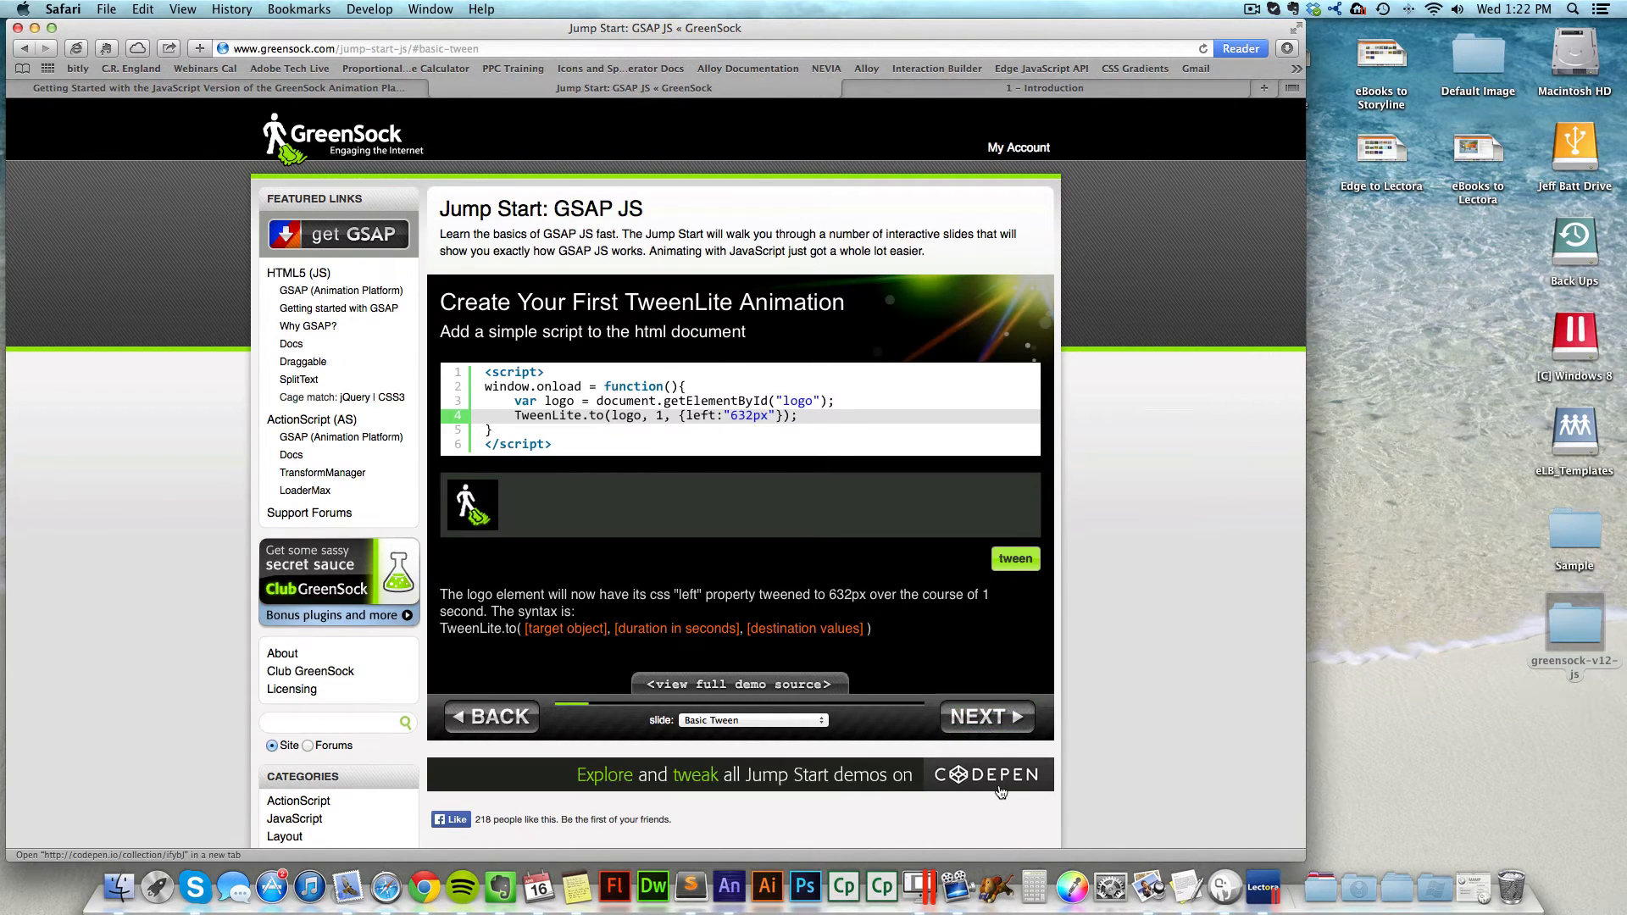
click(1011, 719)
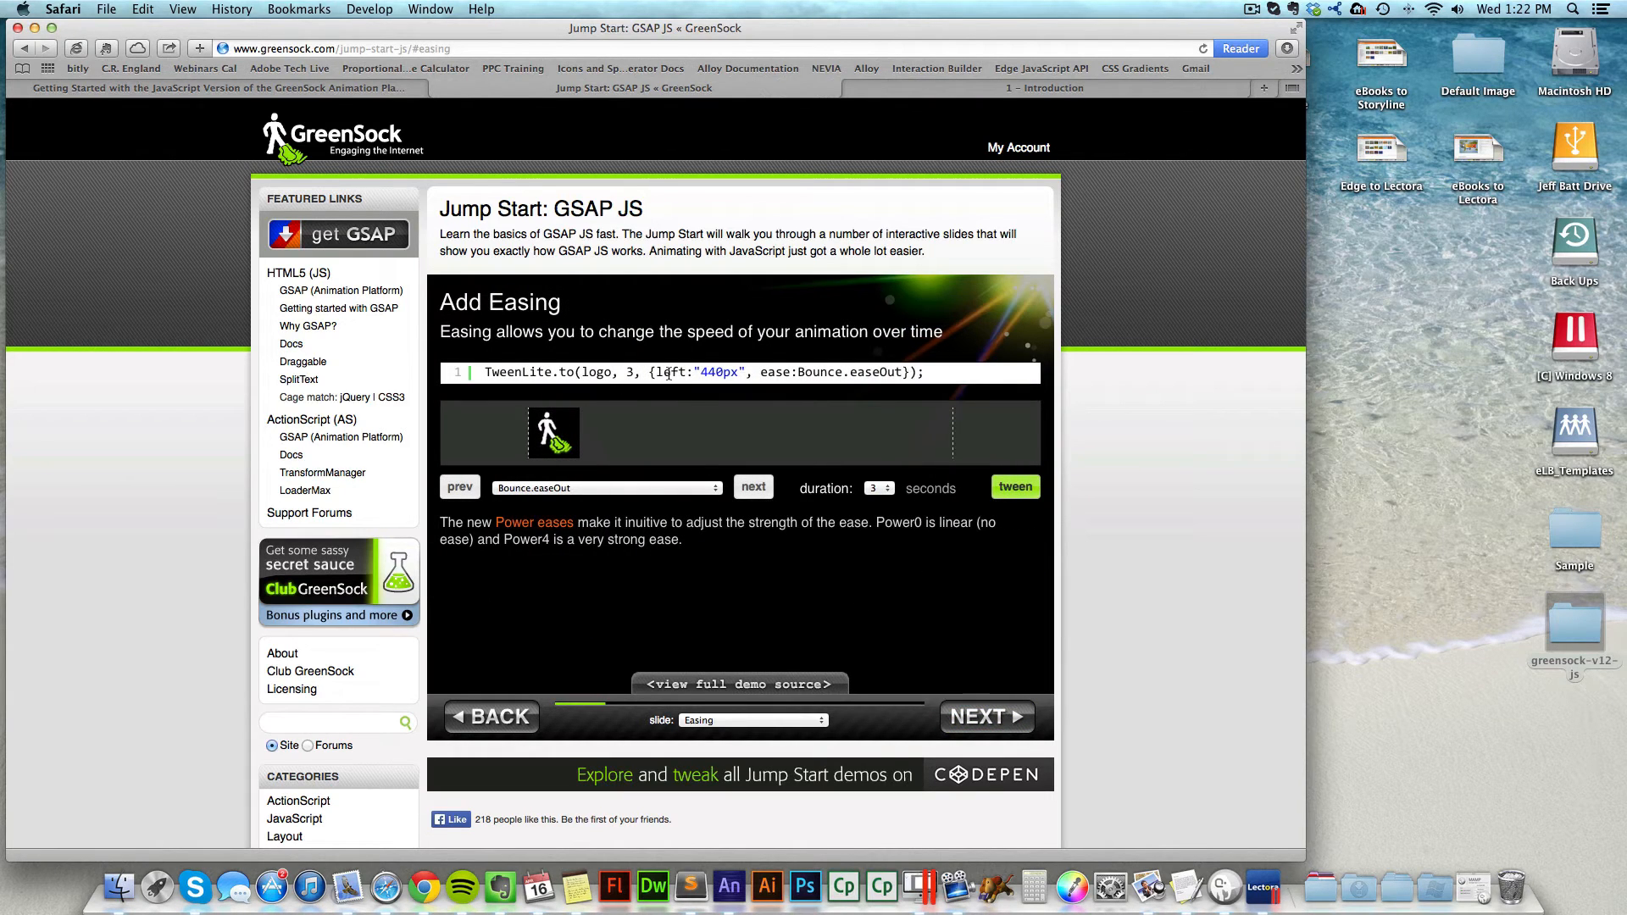
drag(663, 372, 905, 373)
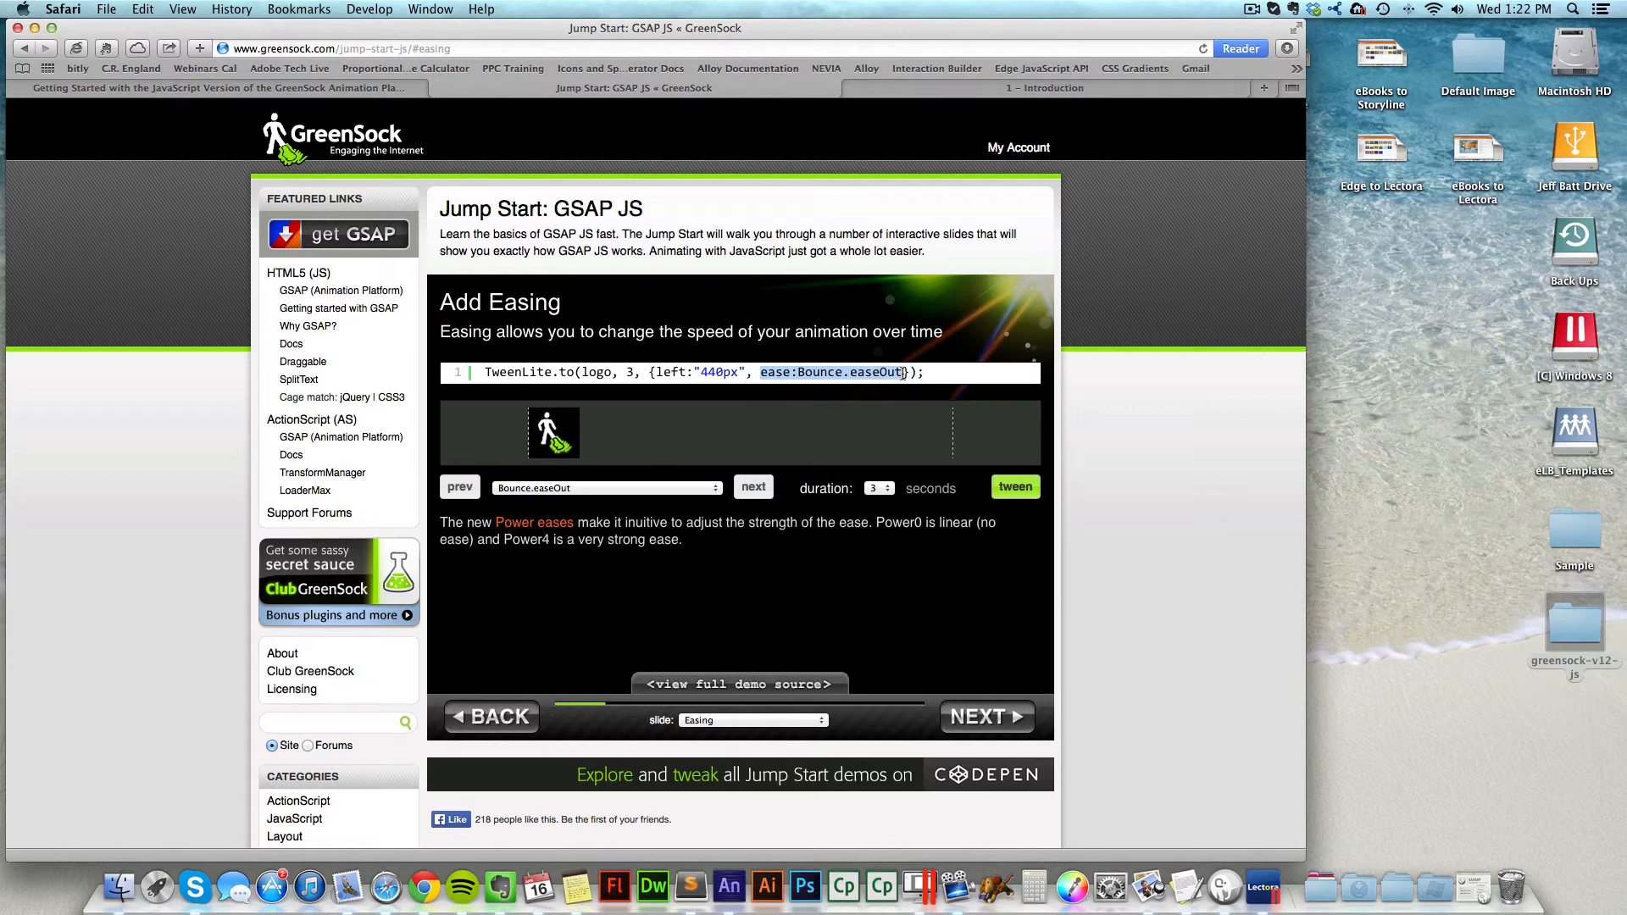
click(754, 374)
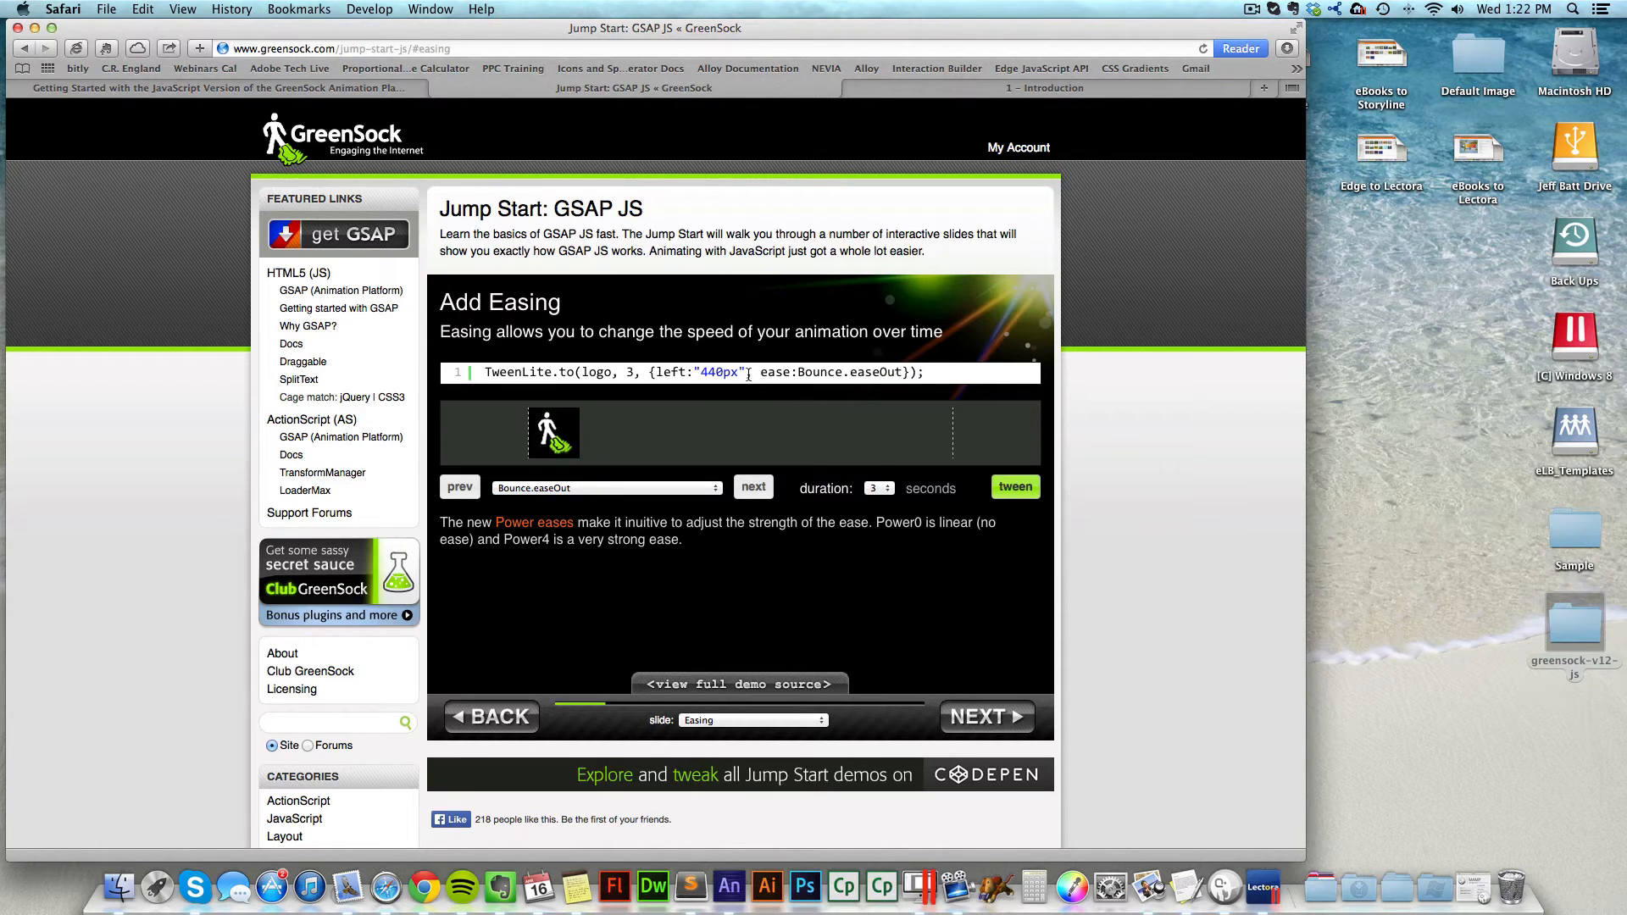
drag(760, 374, 905, 374)
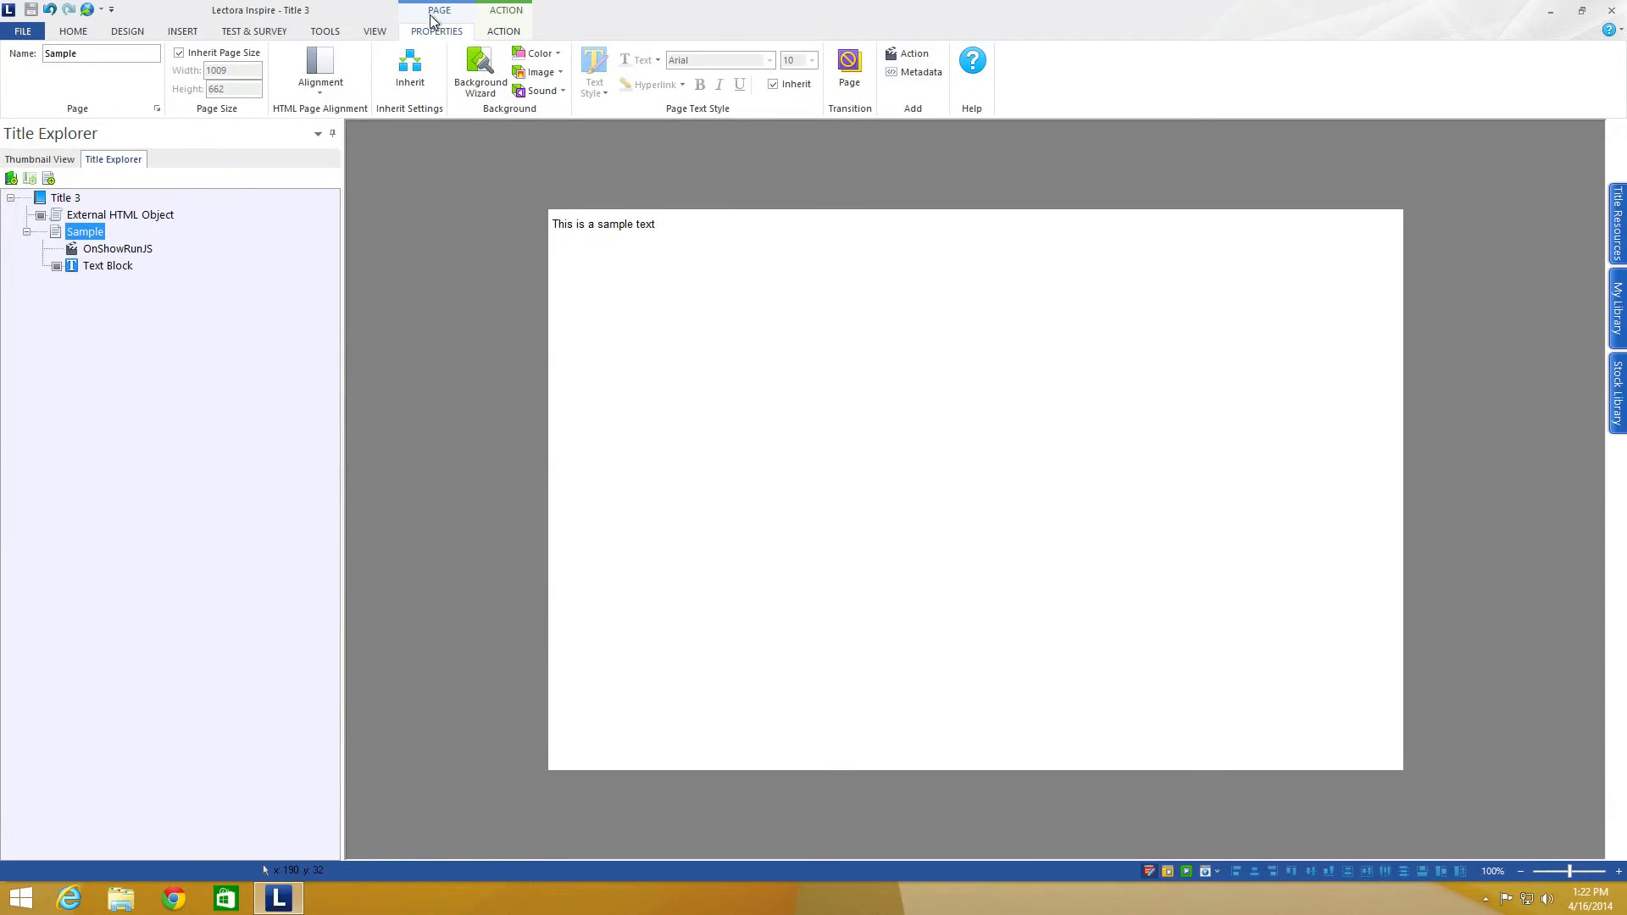
Step: Add , ease:Bounce.easeOut after the left value in the OnShowRunJS action's JavaScript and confirm the code
click(98, 248)
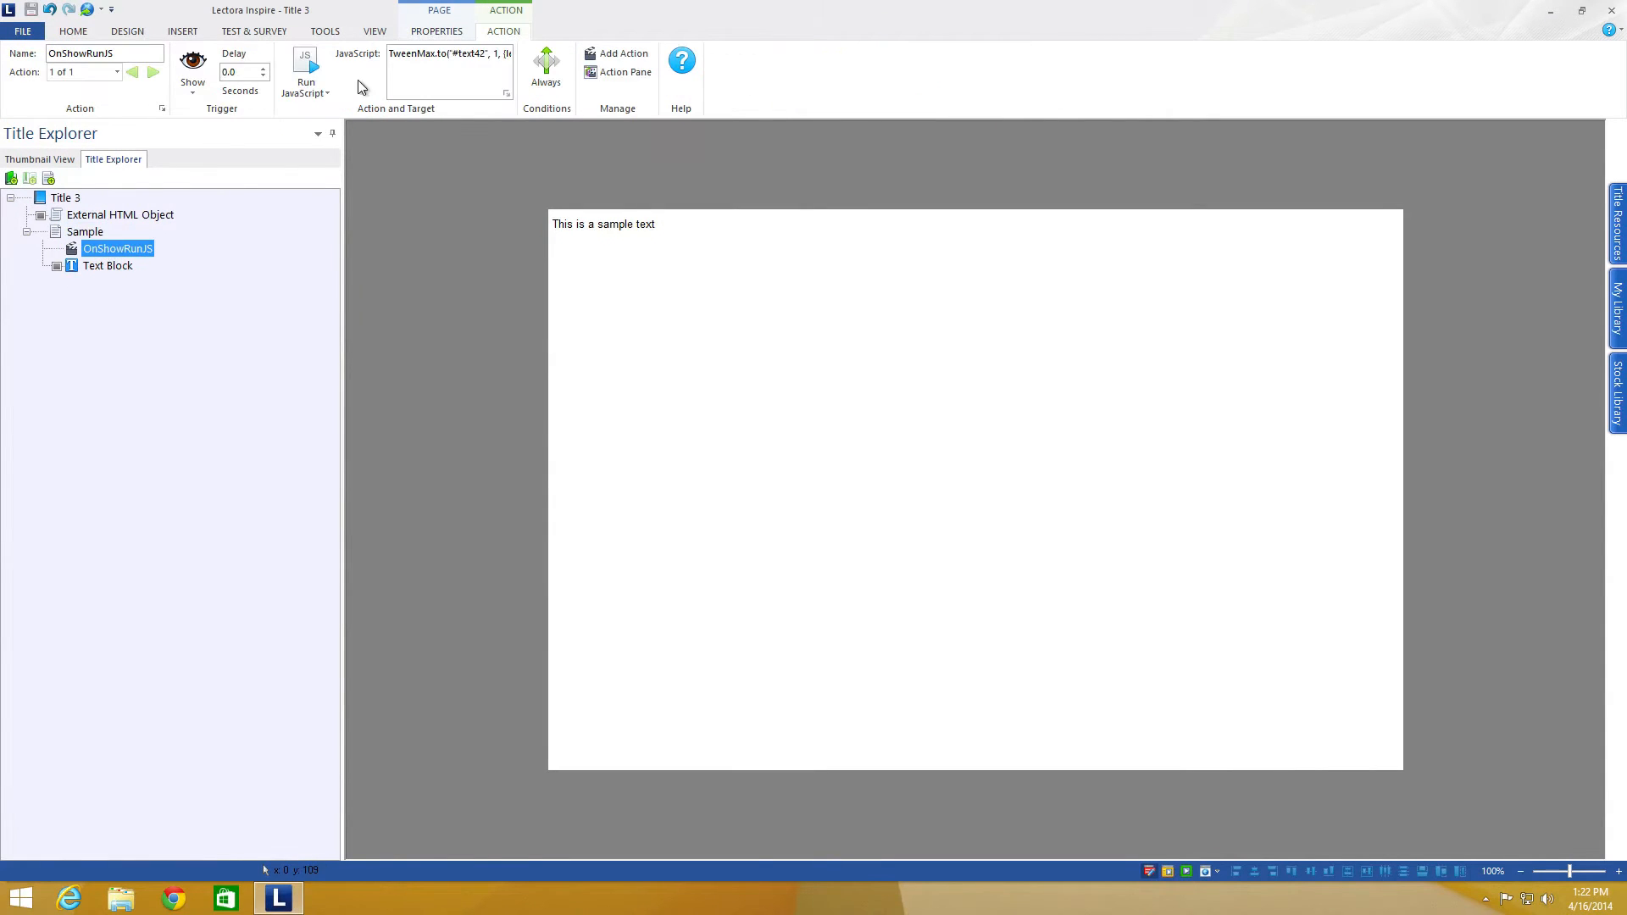
click(506, 94)
click(628, 281)
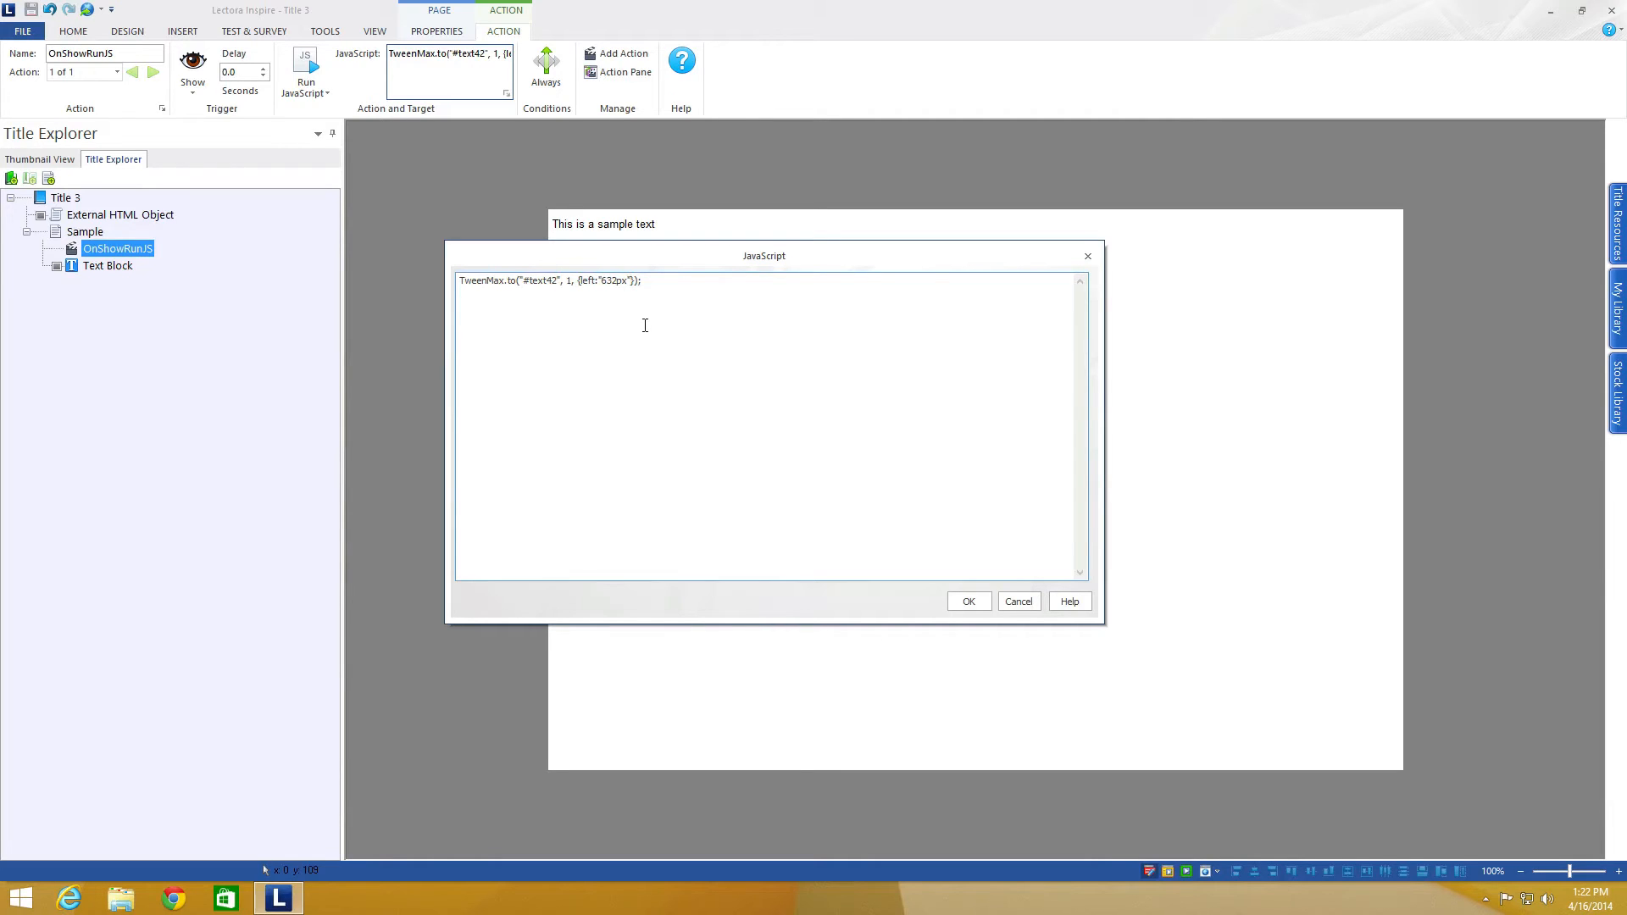
text(, ease:Bounce.easeOut)
click(968, 601)
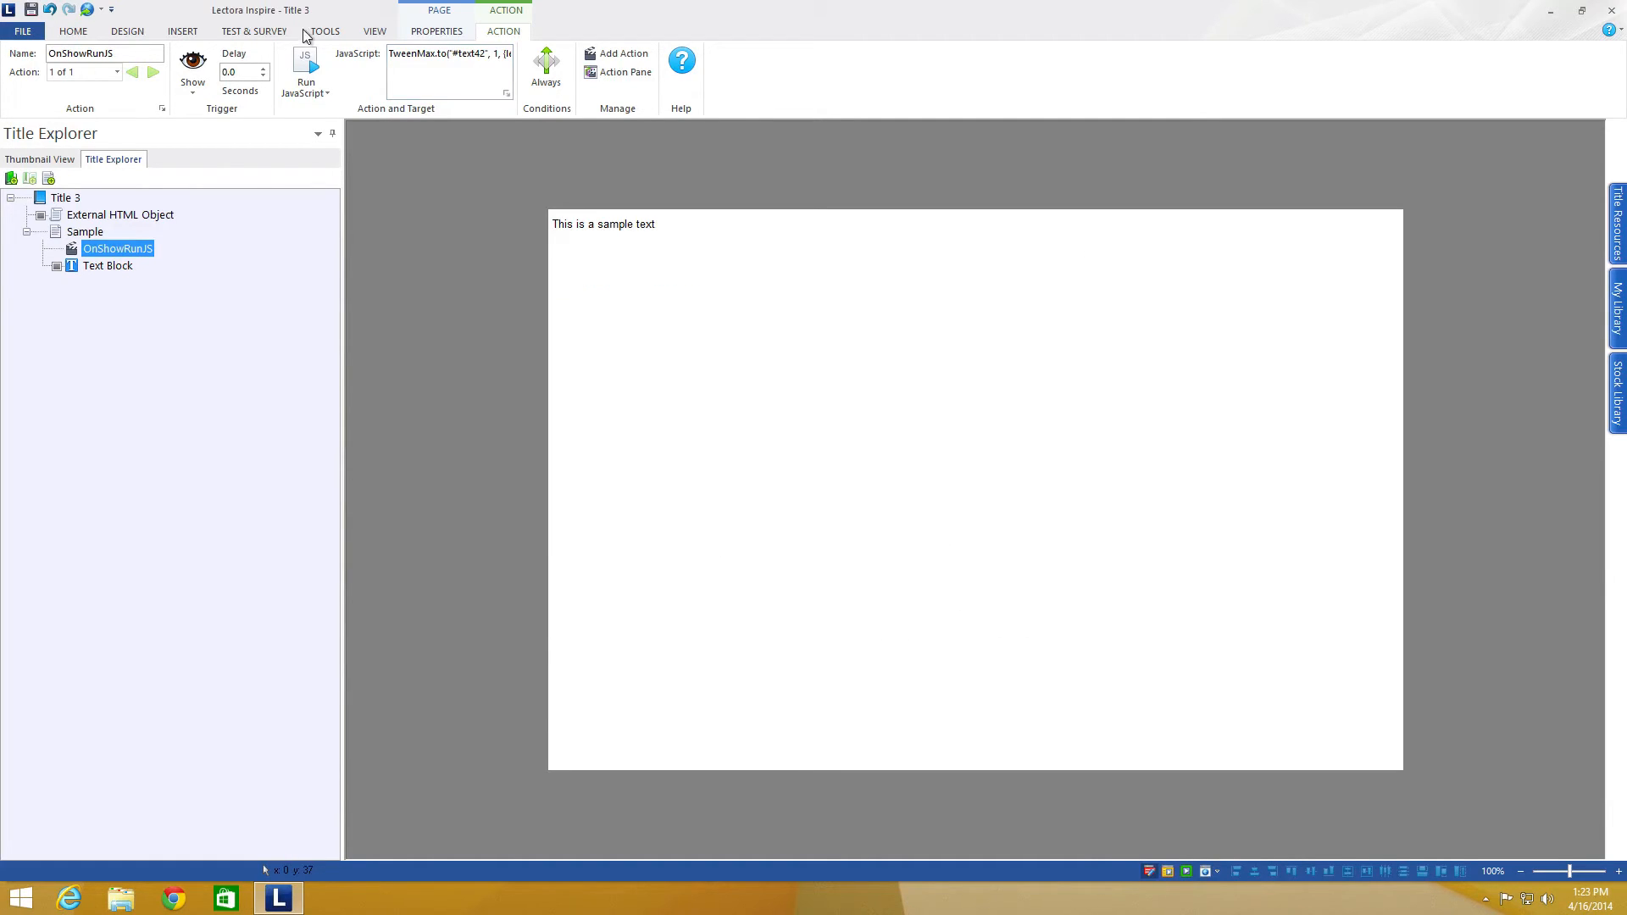
Step: Preview the Sample page in Google Chrome to check the bounce easing on the text
click(374, 31)
click(210, 91)
click(256, 164)
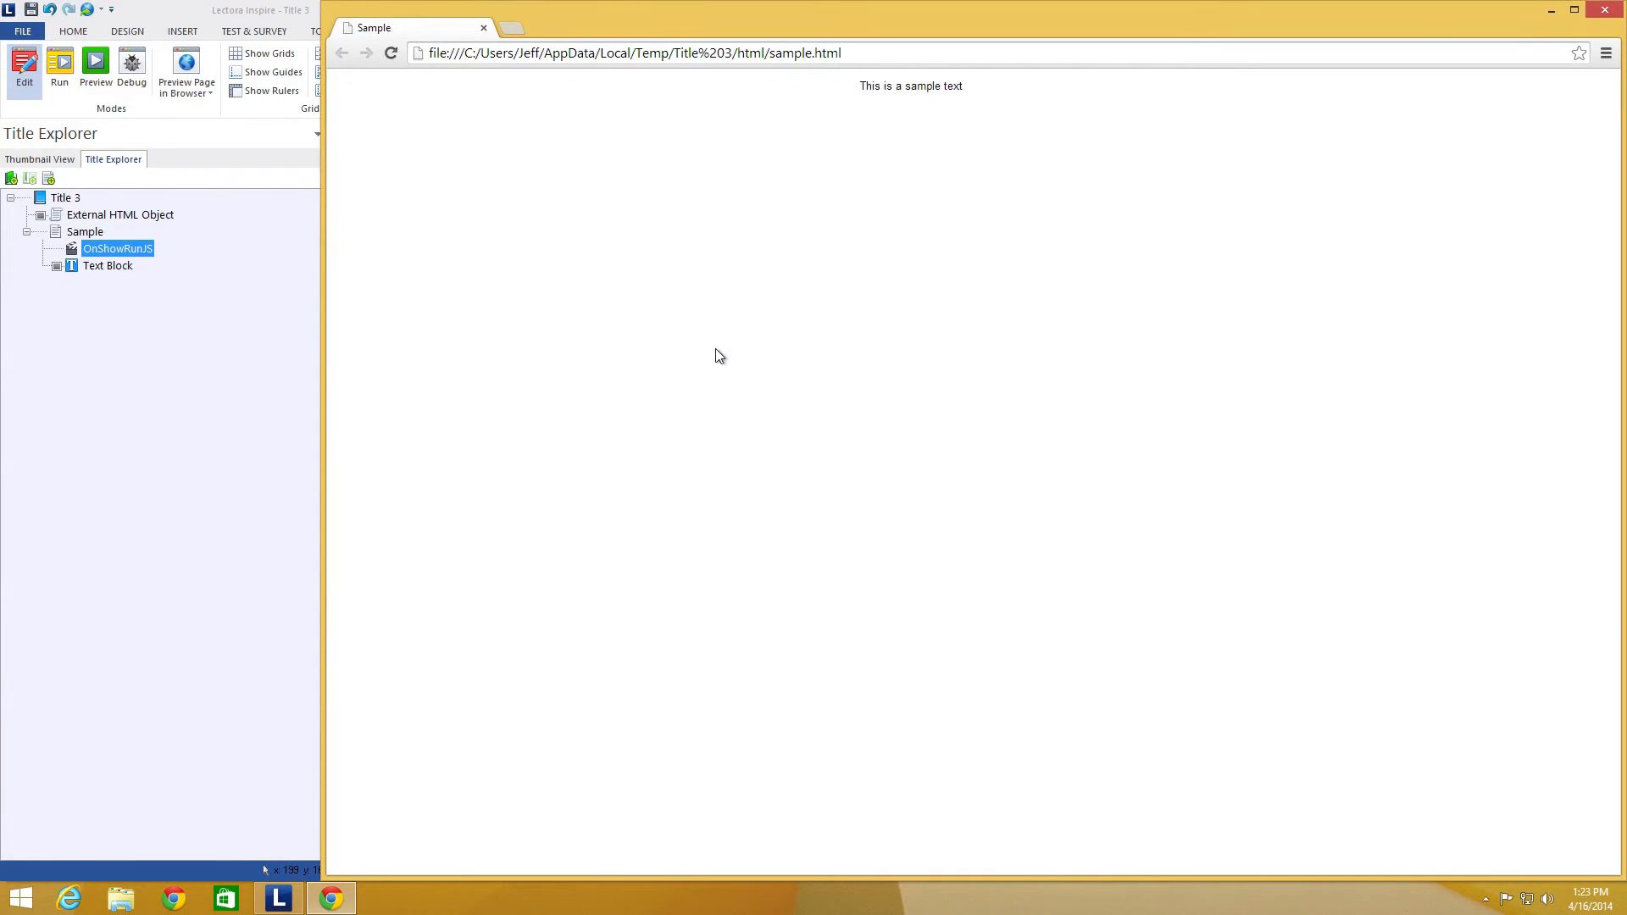
Step: Switch to Safari and look through the available easing types on the Add Easing slide, keeping Bounce.easeOut
key(ctrl+Left)
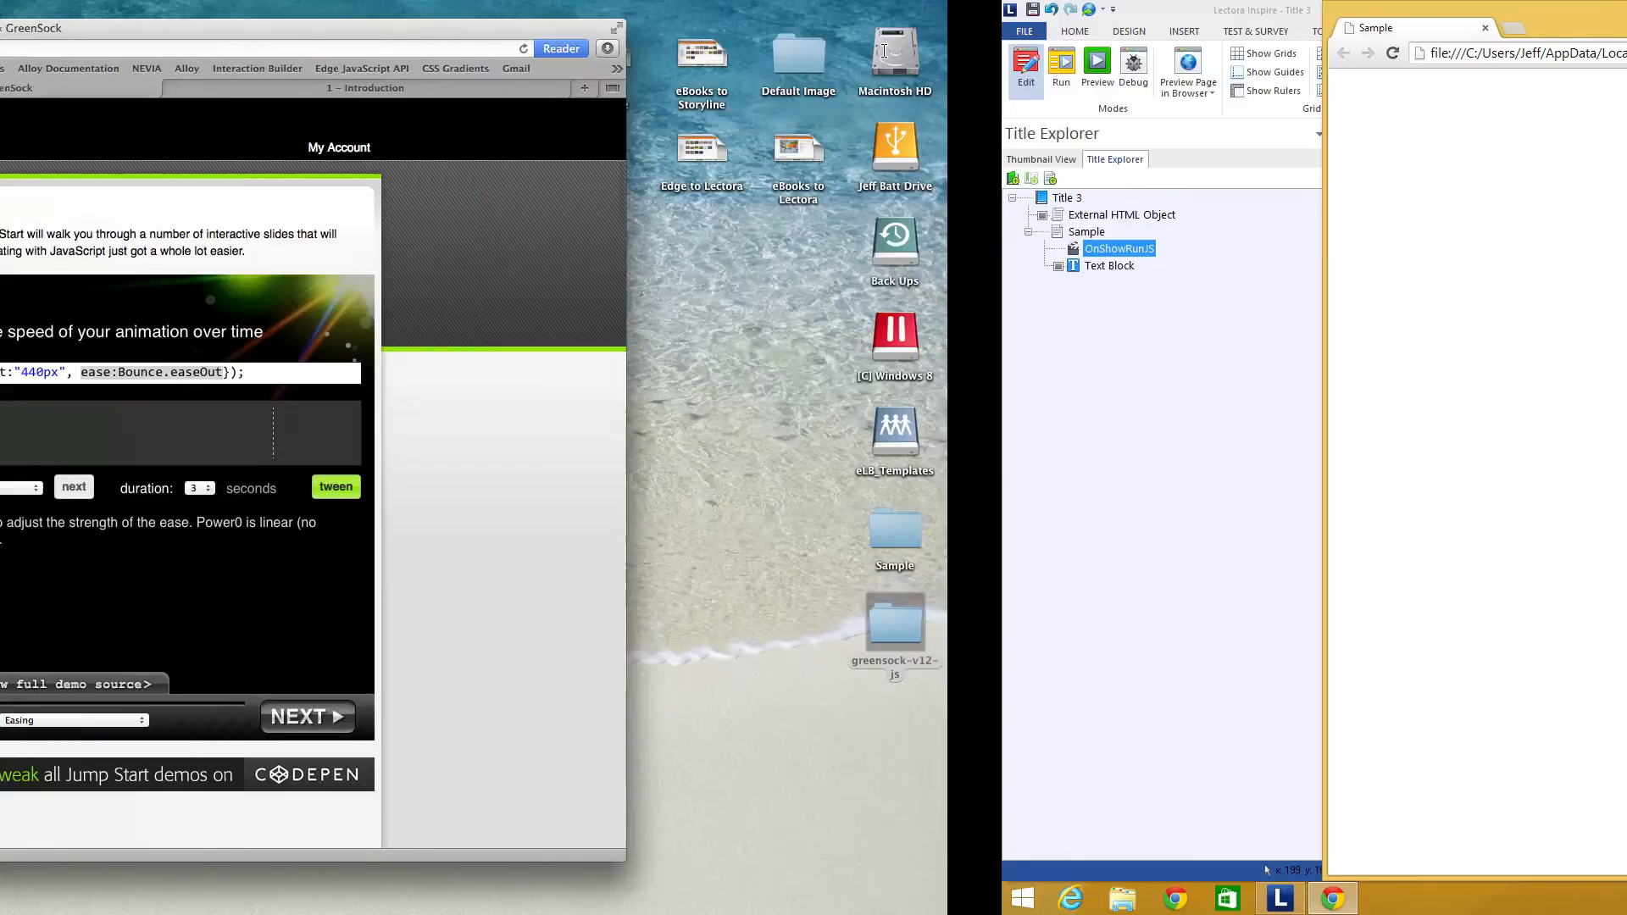
click(648, 492)
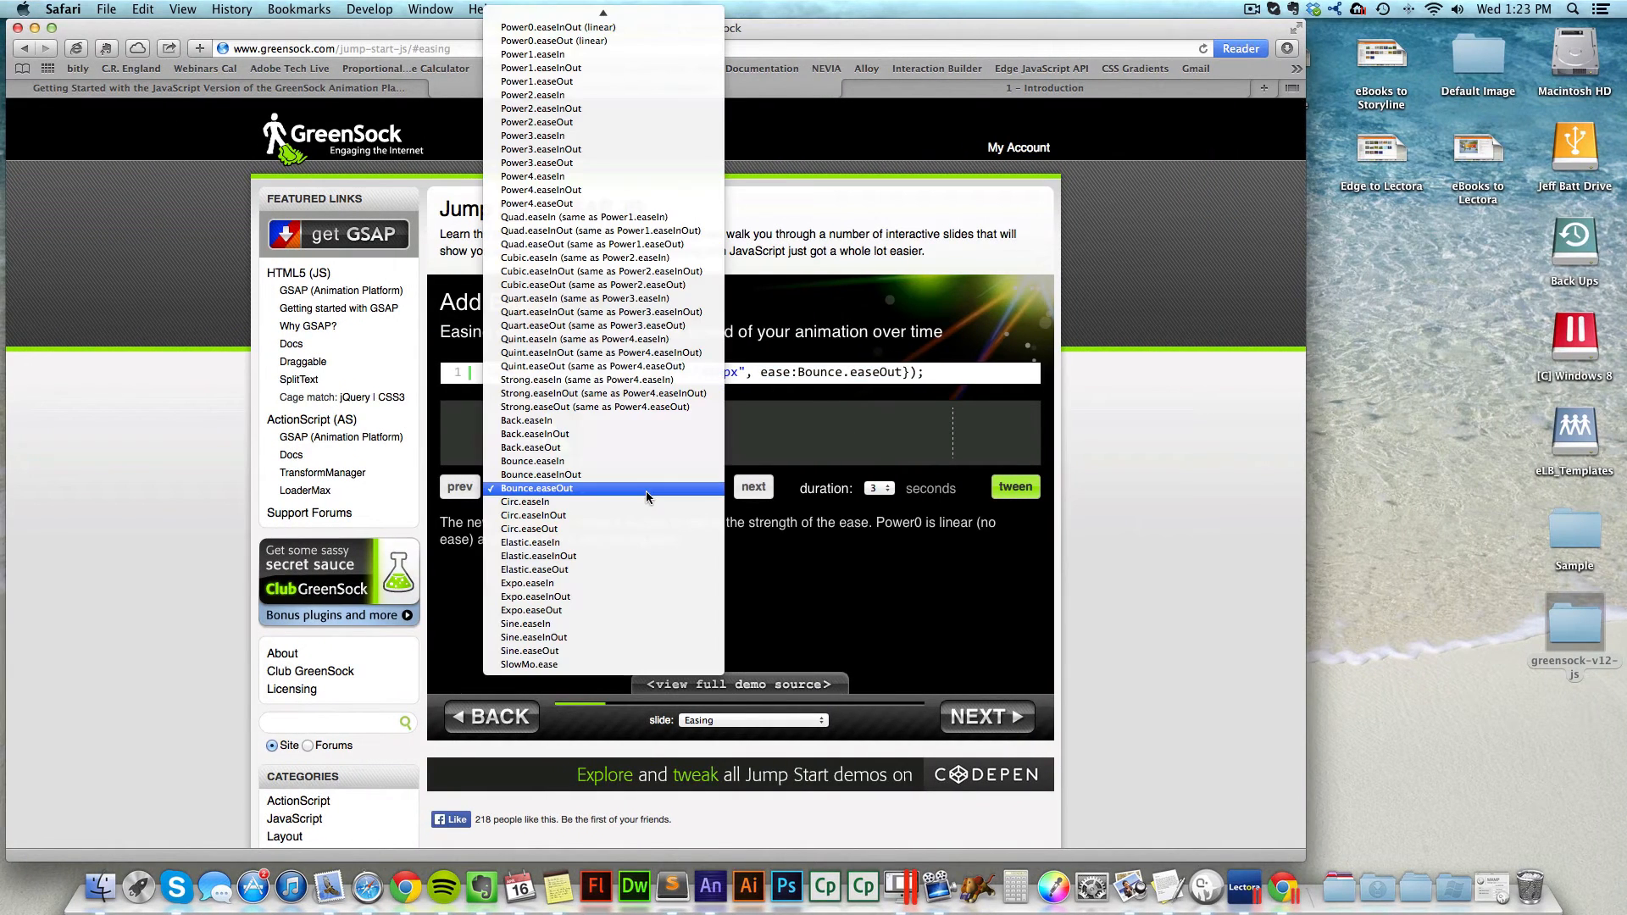
click(847, 542)
click(602, 490)
scroll(603, 481, up, 1)
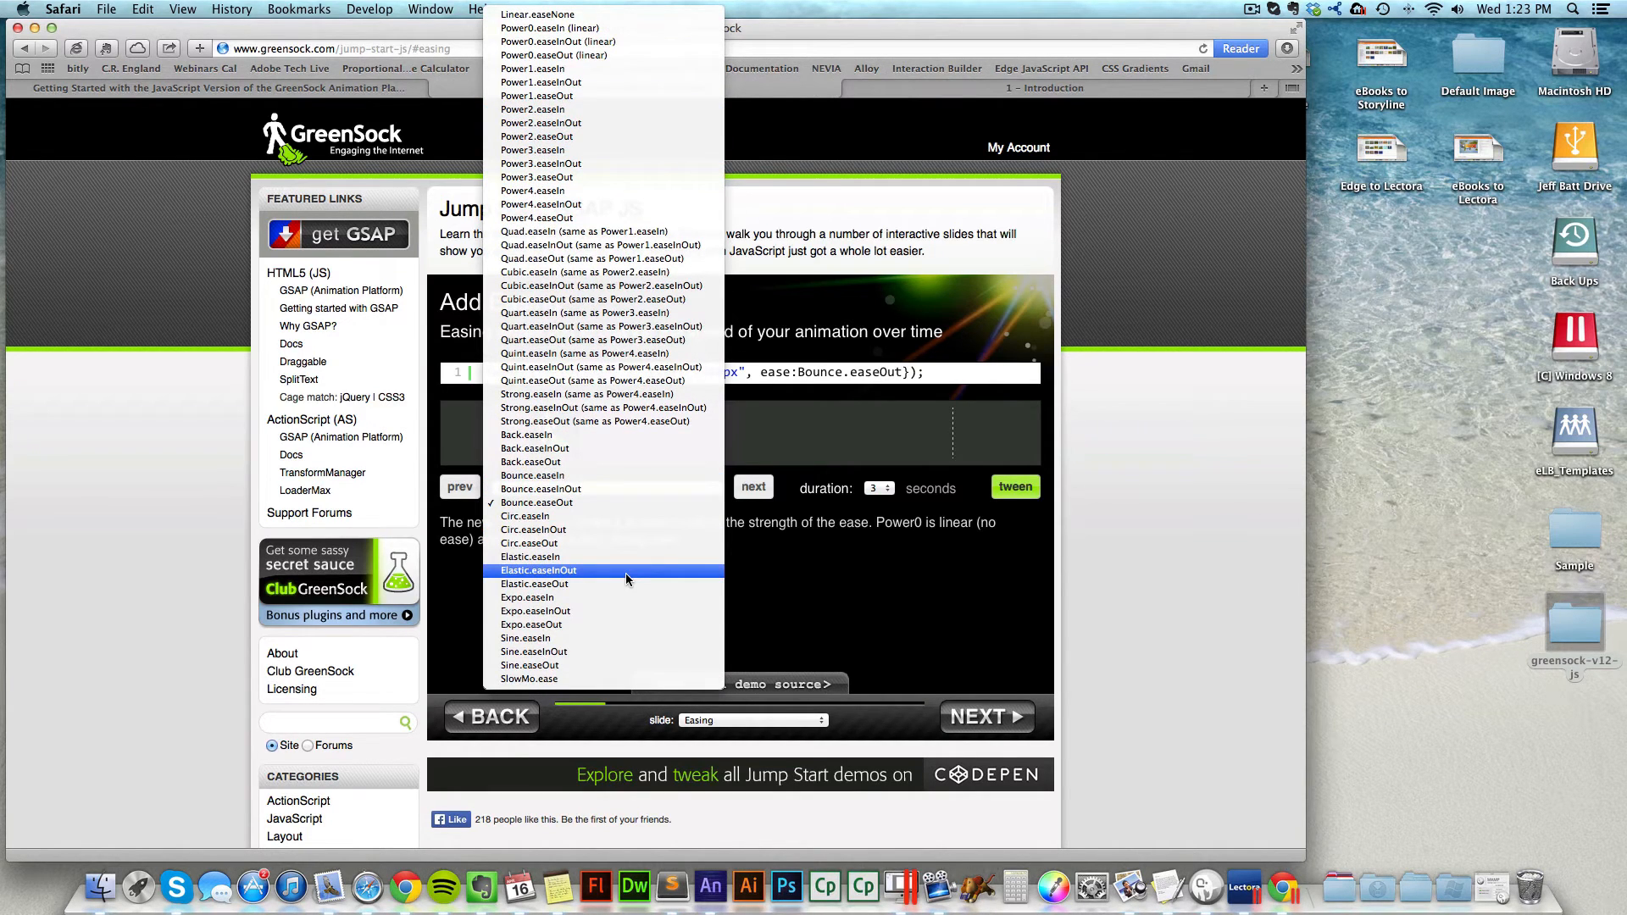
click(917, 567)
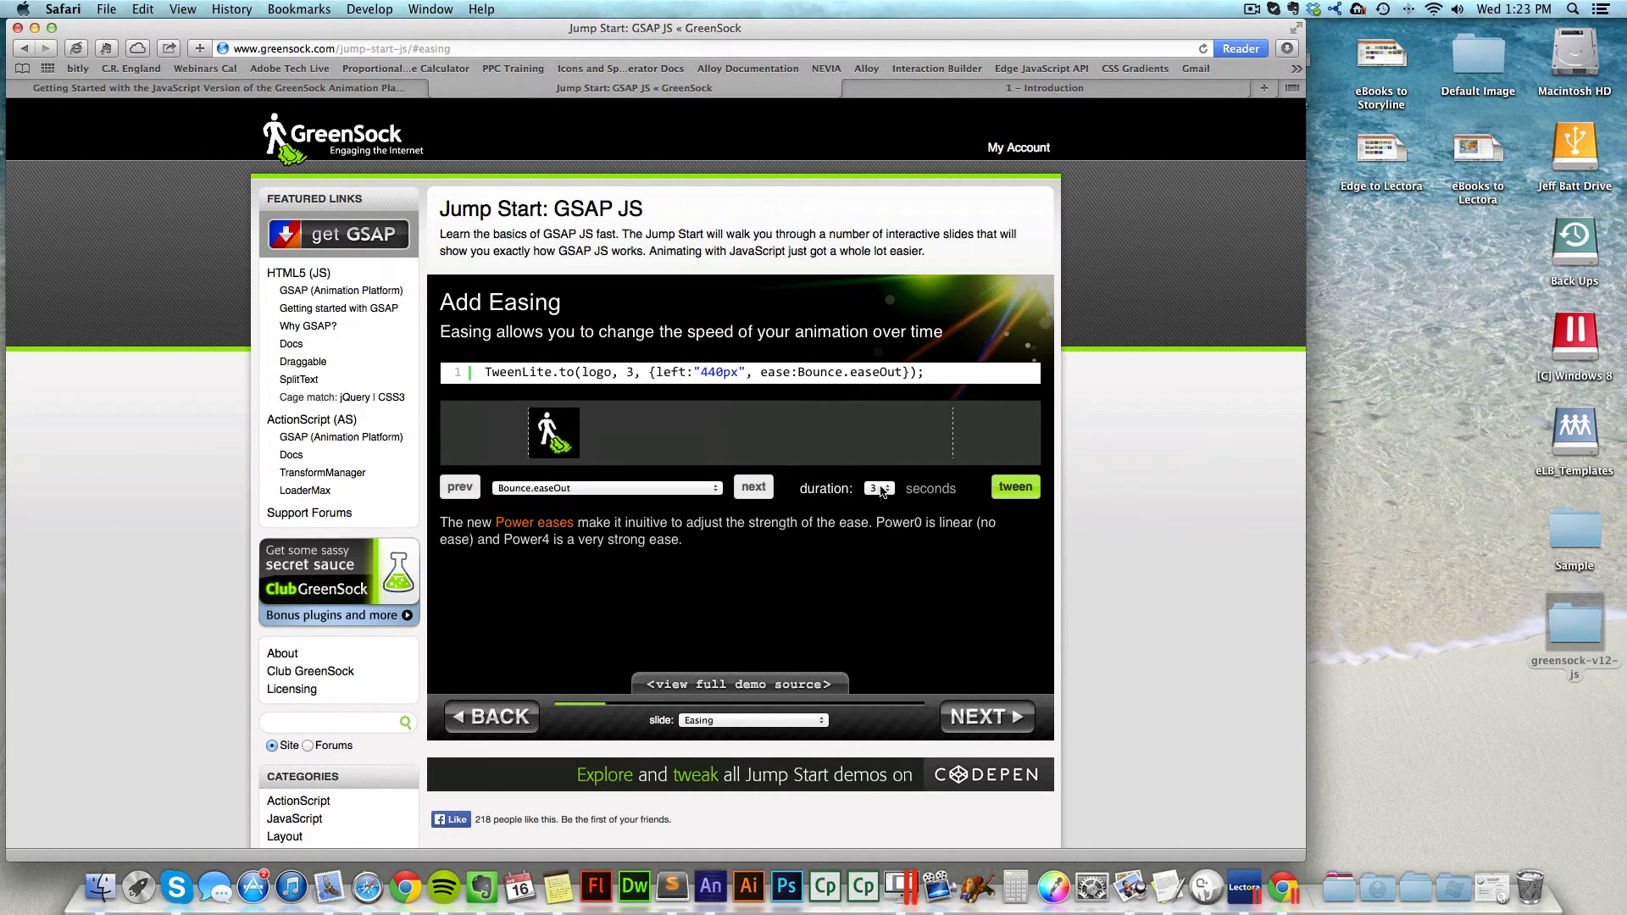
Step: Advance the GreenSock demo to the Delay slide, examine the delay:1 parameter and switch to the Introduction course page
click(977, 719)
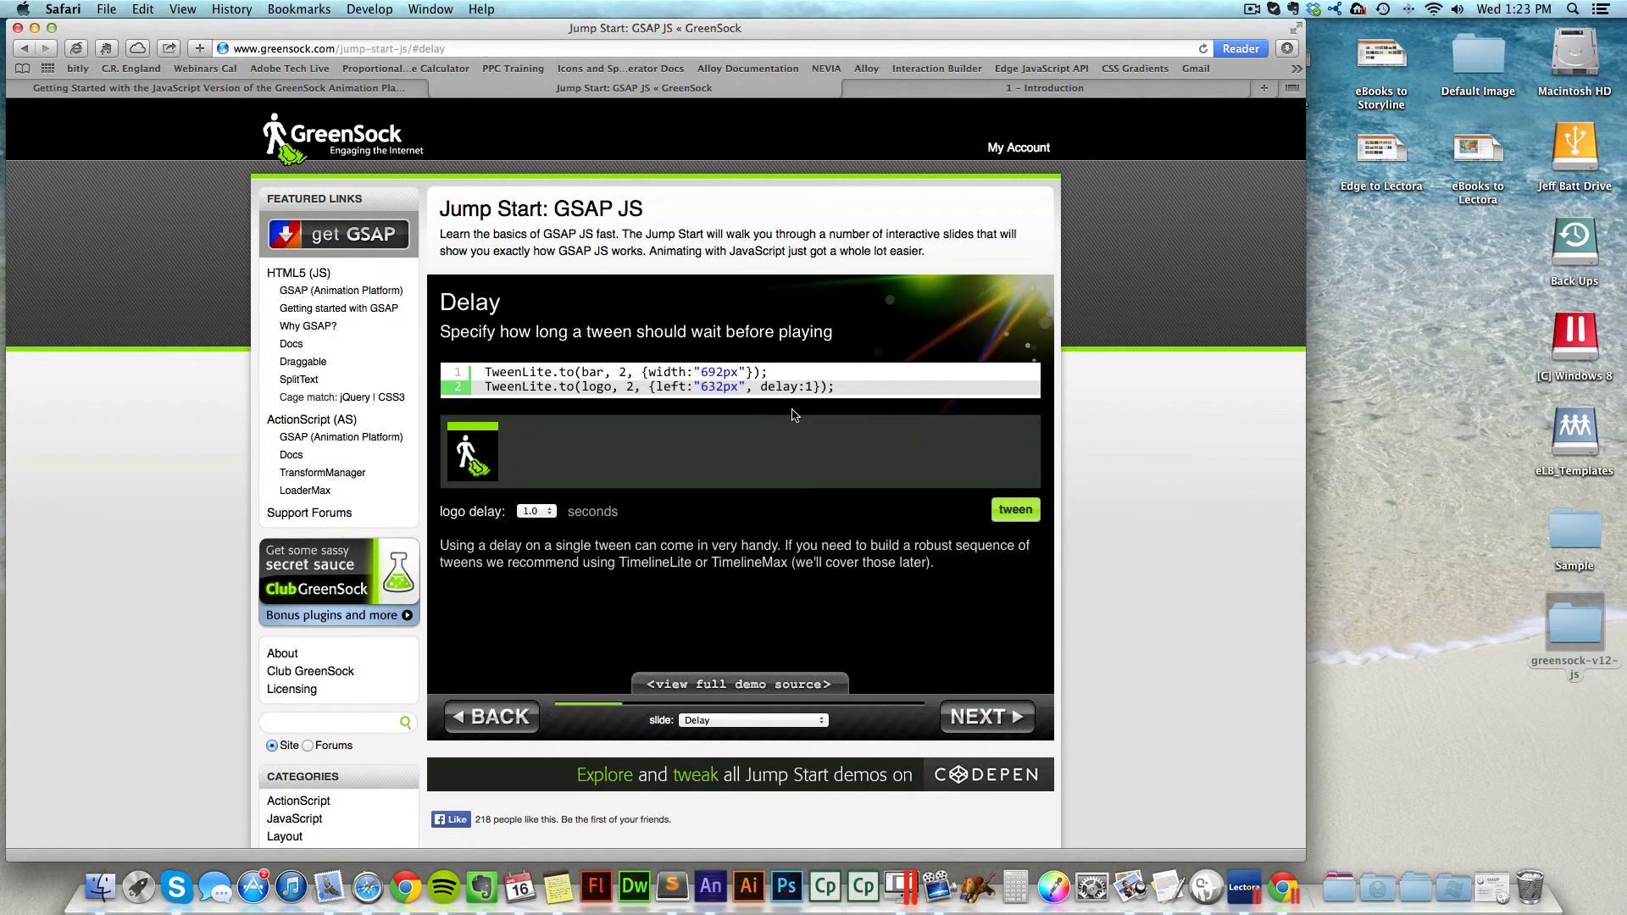
drag(762, 386, 814, 387)
click(1024, 89)
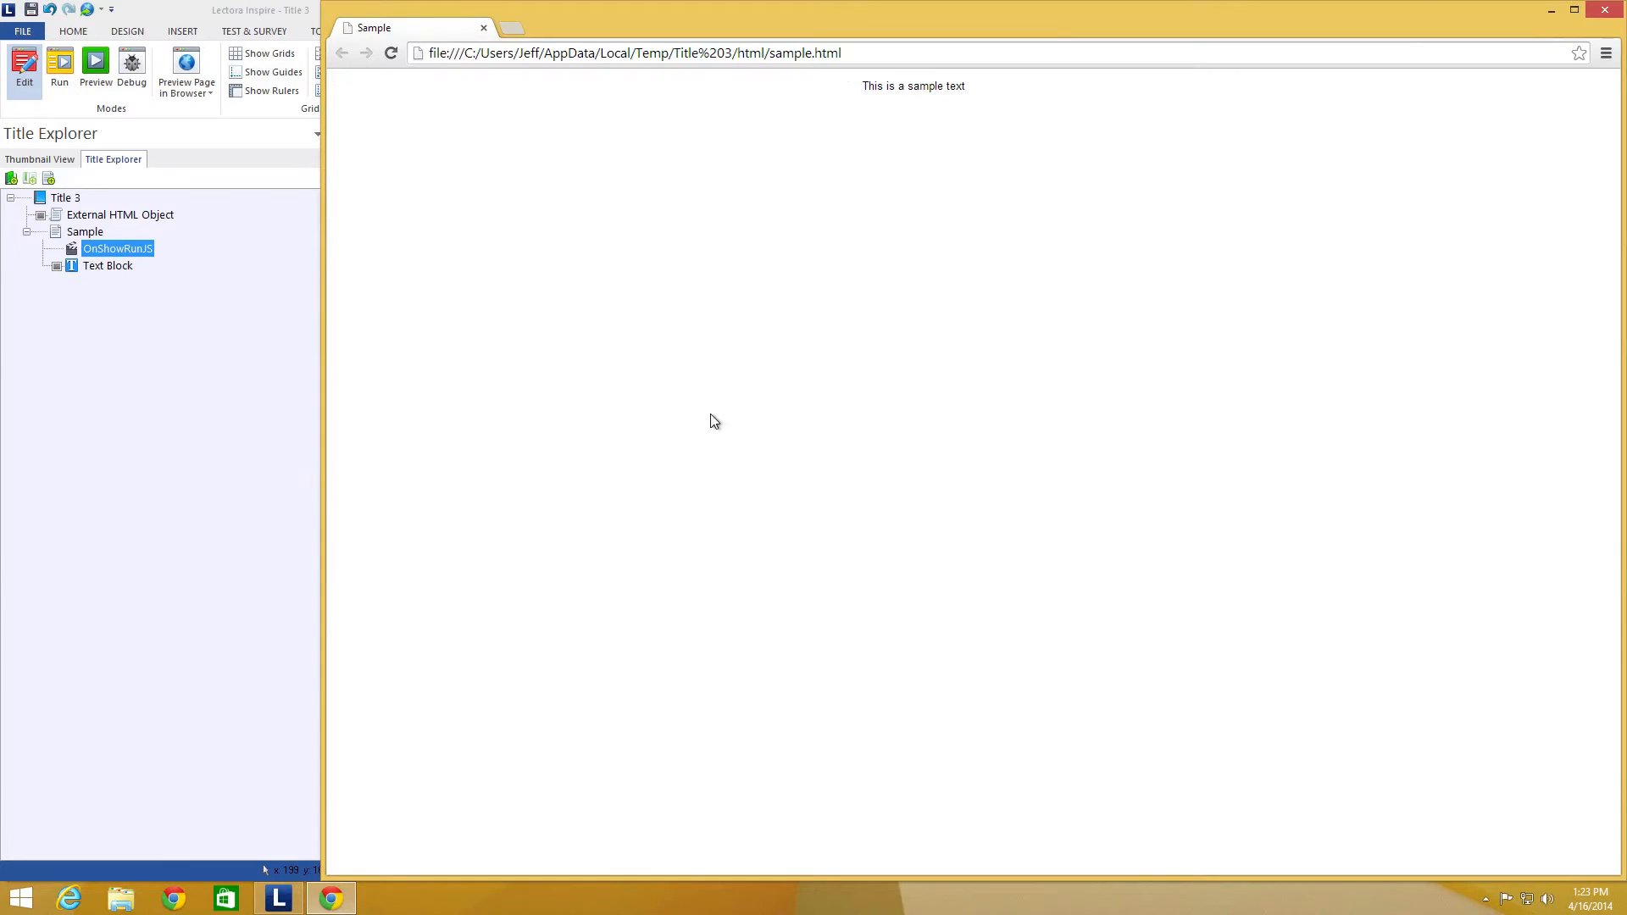
Step: Close the browser preview, add , delay:1 after Bounce.easeOut in the OnShowRunJS action's JavaScript and confirm the code
click(1615, 7)
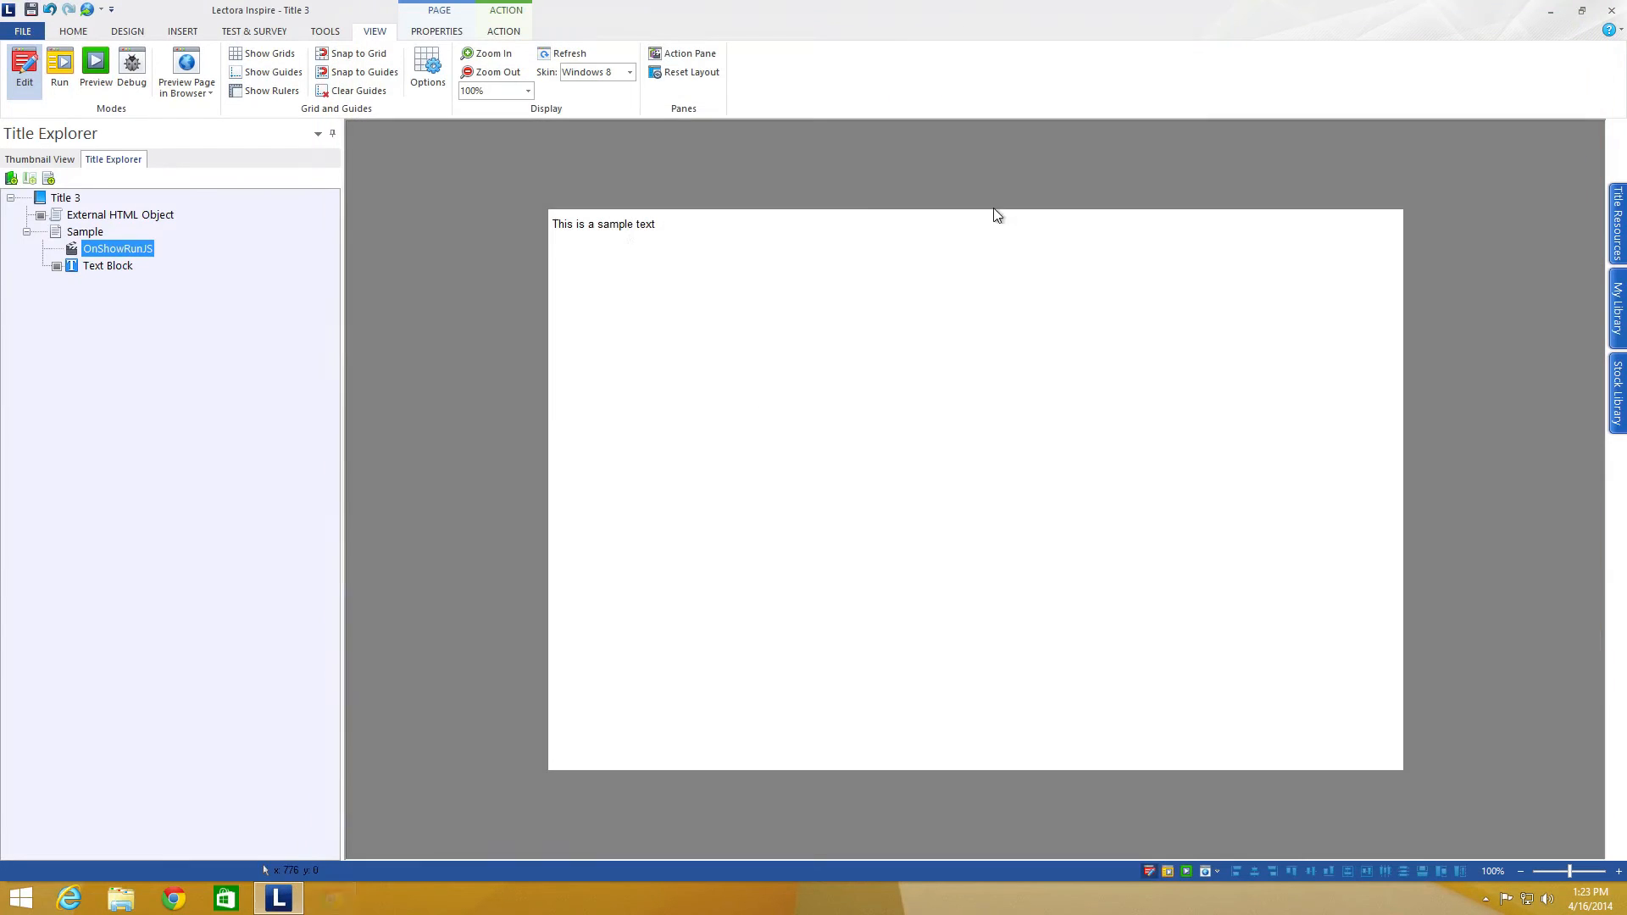
click(454, 32)
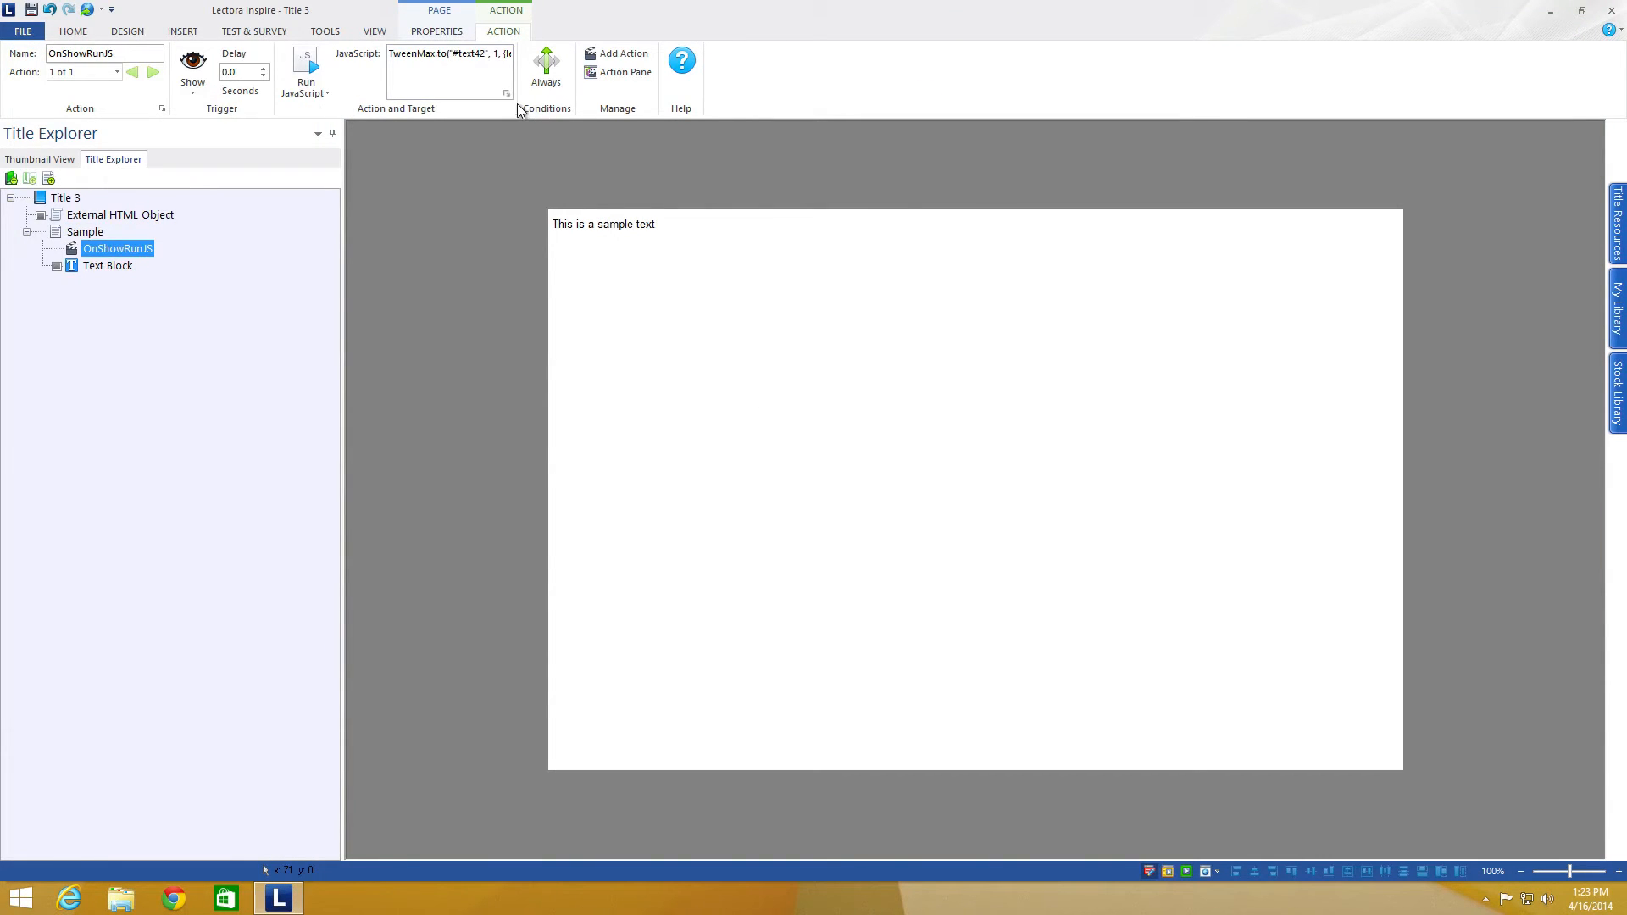
click(506, 93)
click(728, 291)
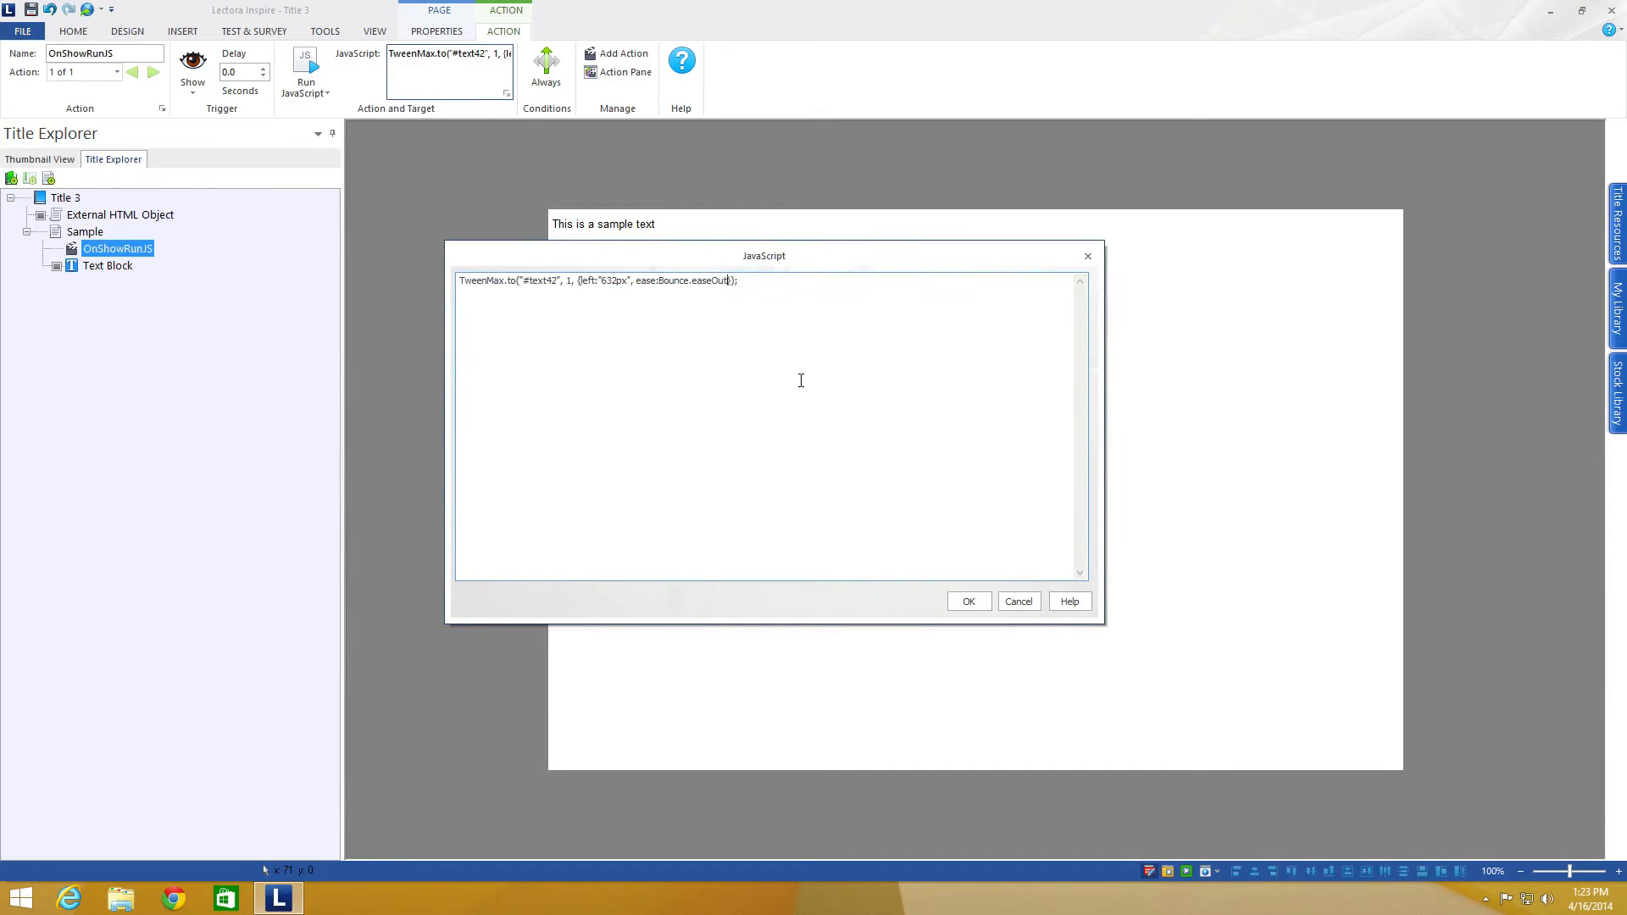
text(, delay:1)
click(977, 605)
Step: Preview the Sample page in Google Chrome to check the delayed text animation and close the preview
click(375, 34)
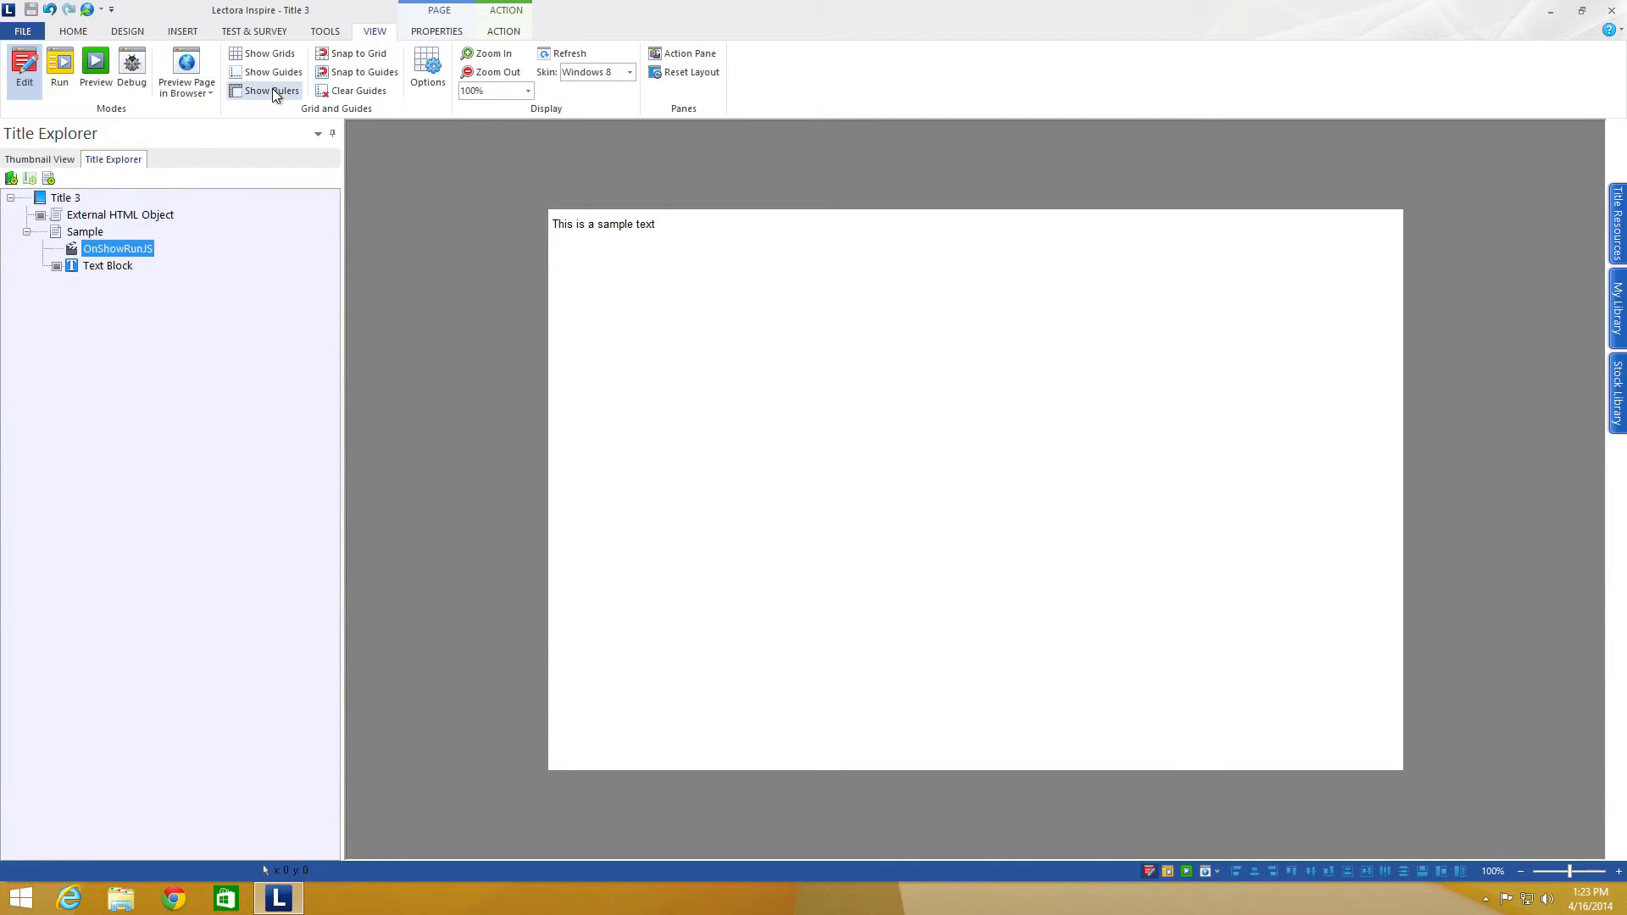
click(210, 93)
click(227, 153)
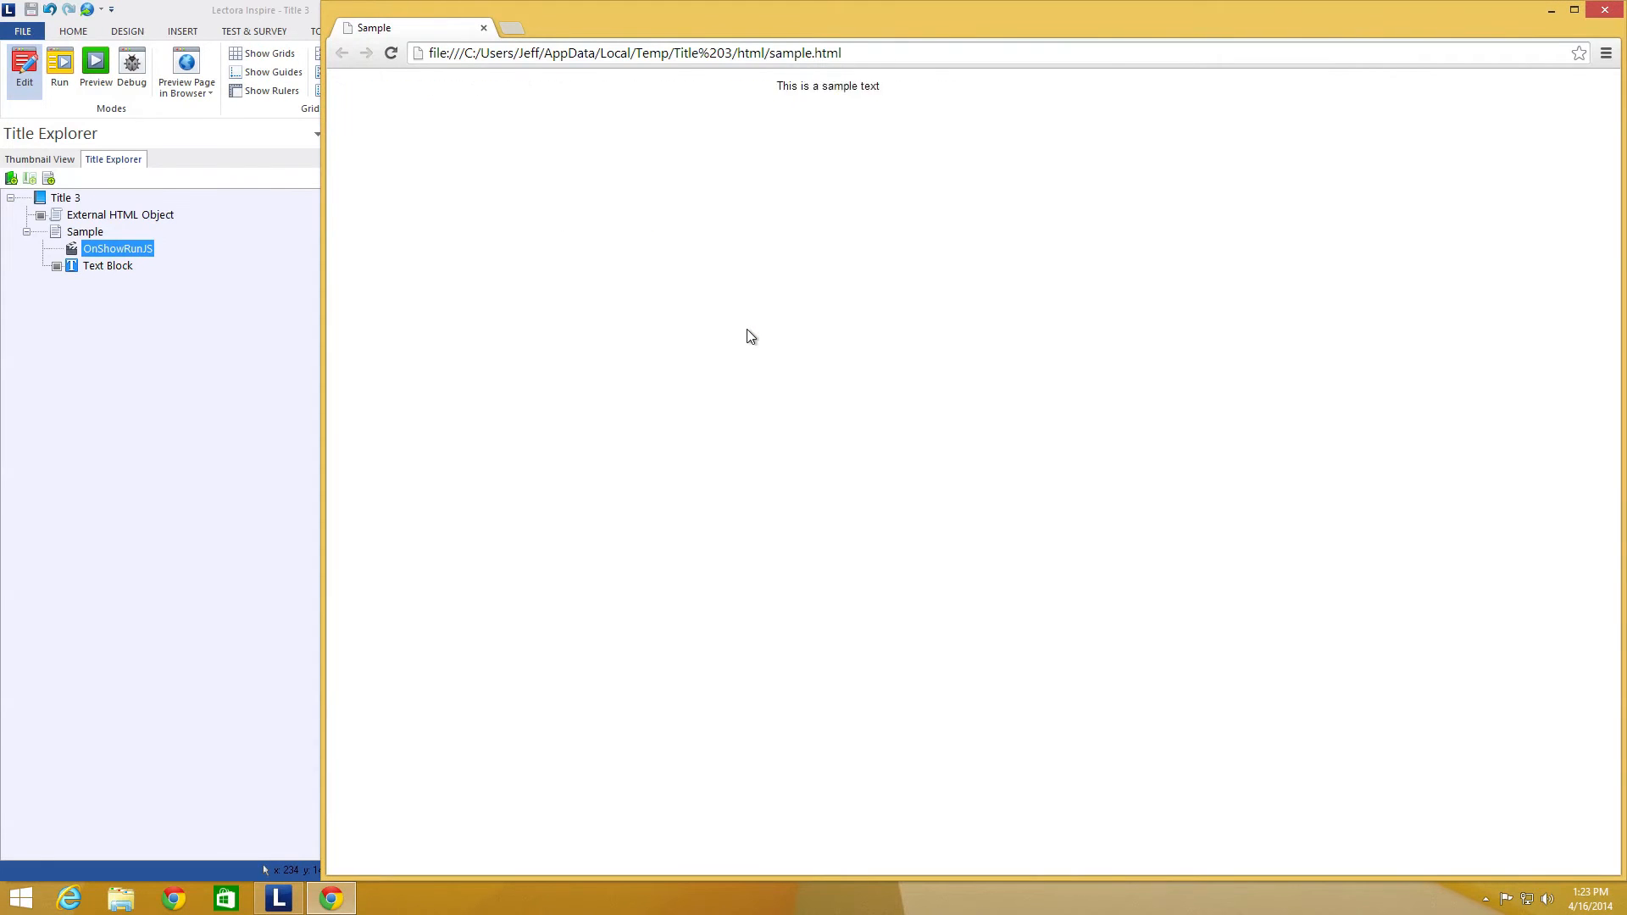
click(1605, 10)
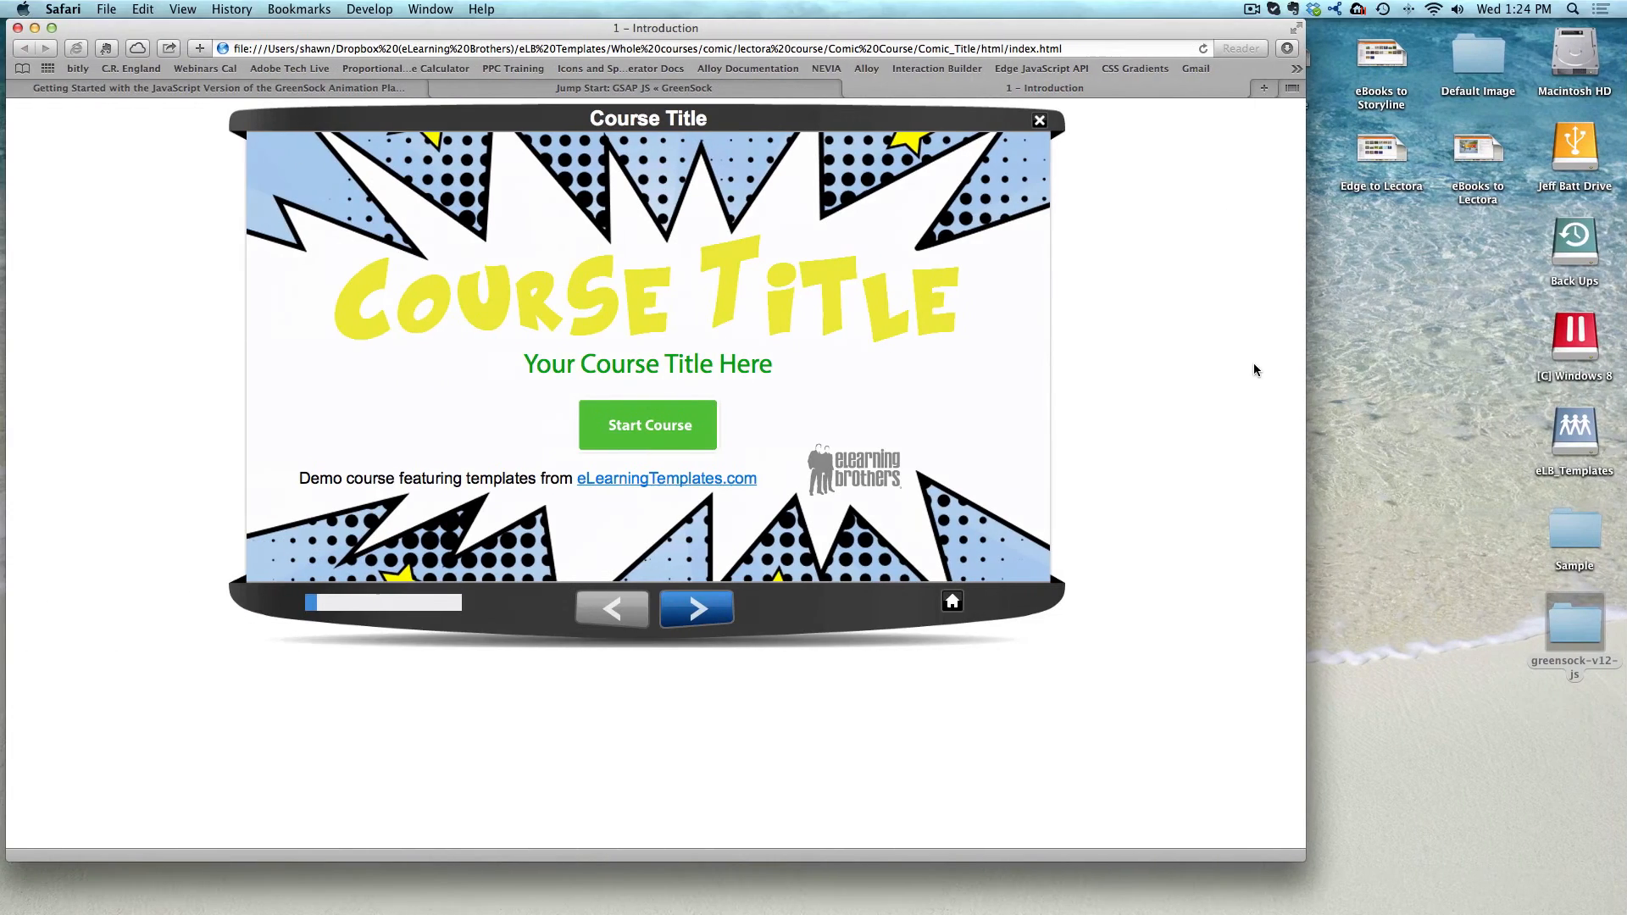
Step: Switch to the GreenSock Jump Start page in Safari, examine the Animate Multiple Properties slide's code and run its tween
click(786, 93)
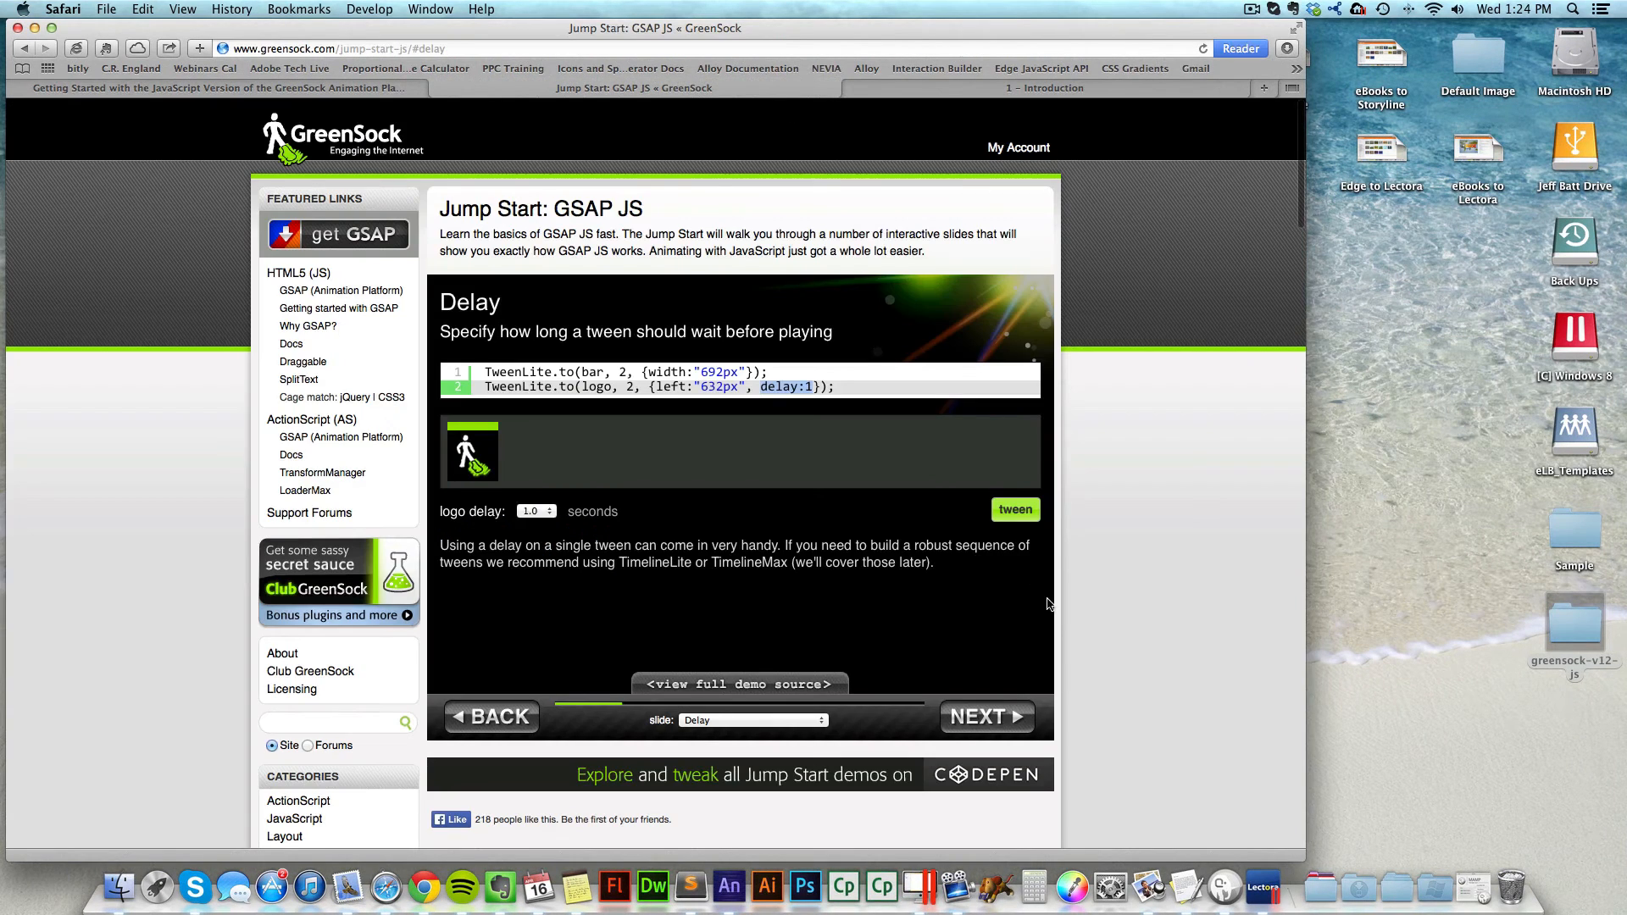
scroll(1073, 669, down, 3)
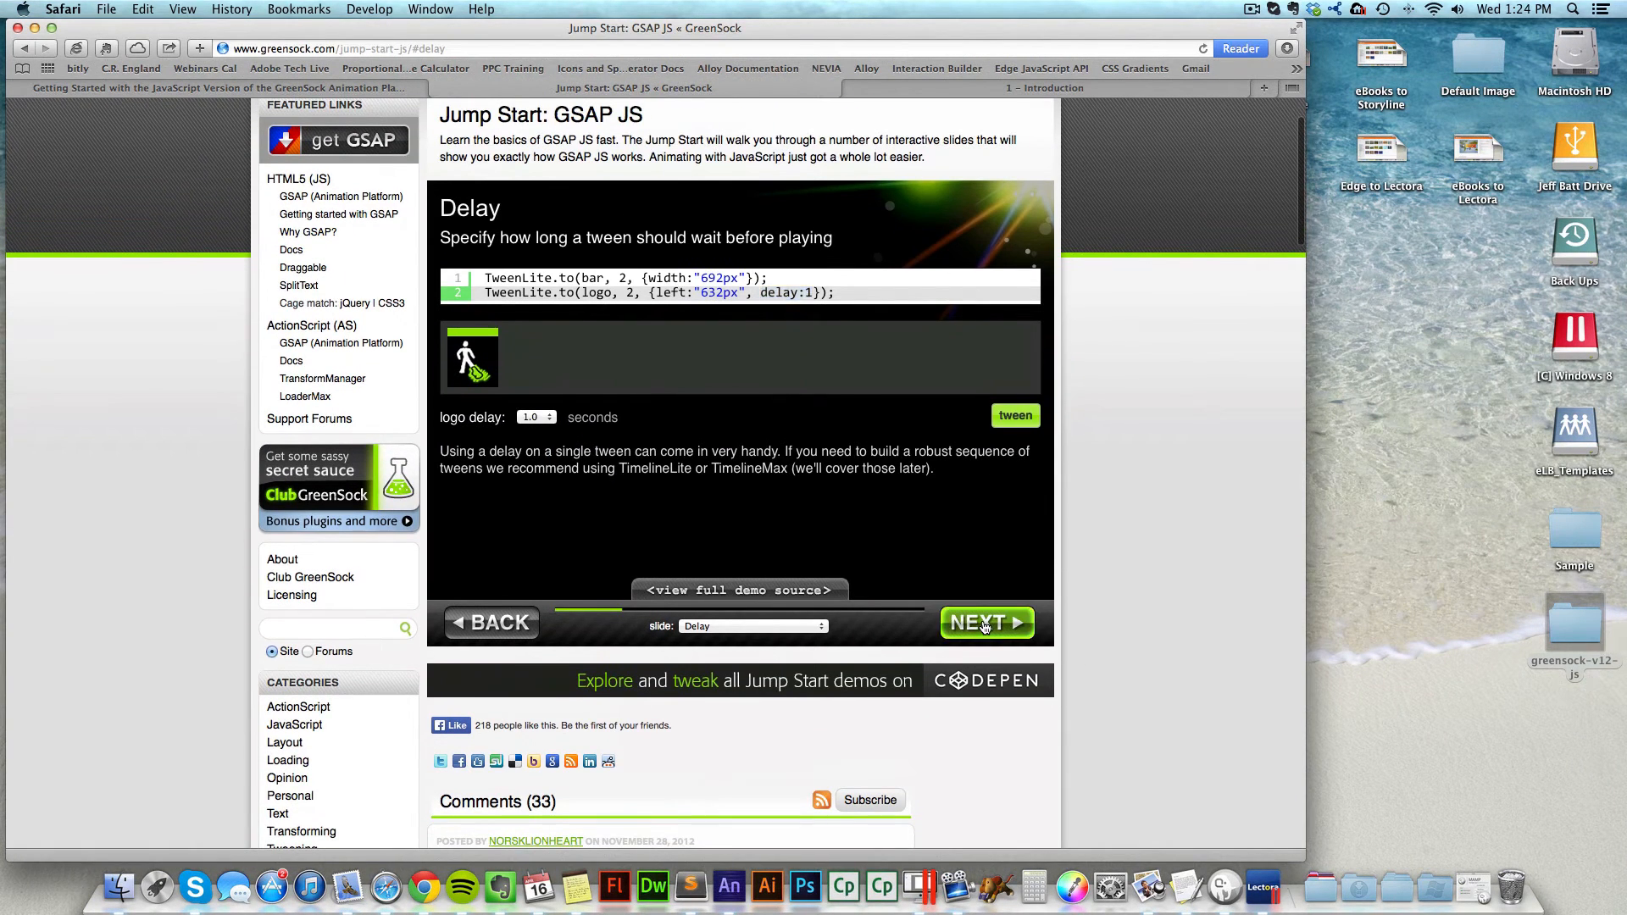
click(986, 624)
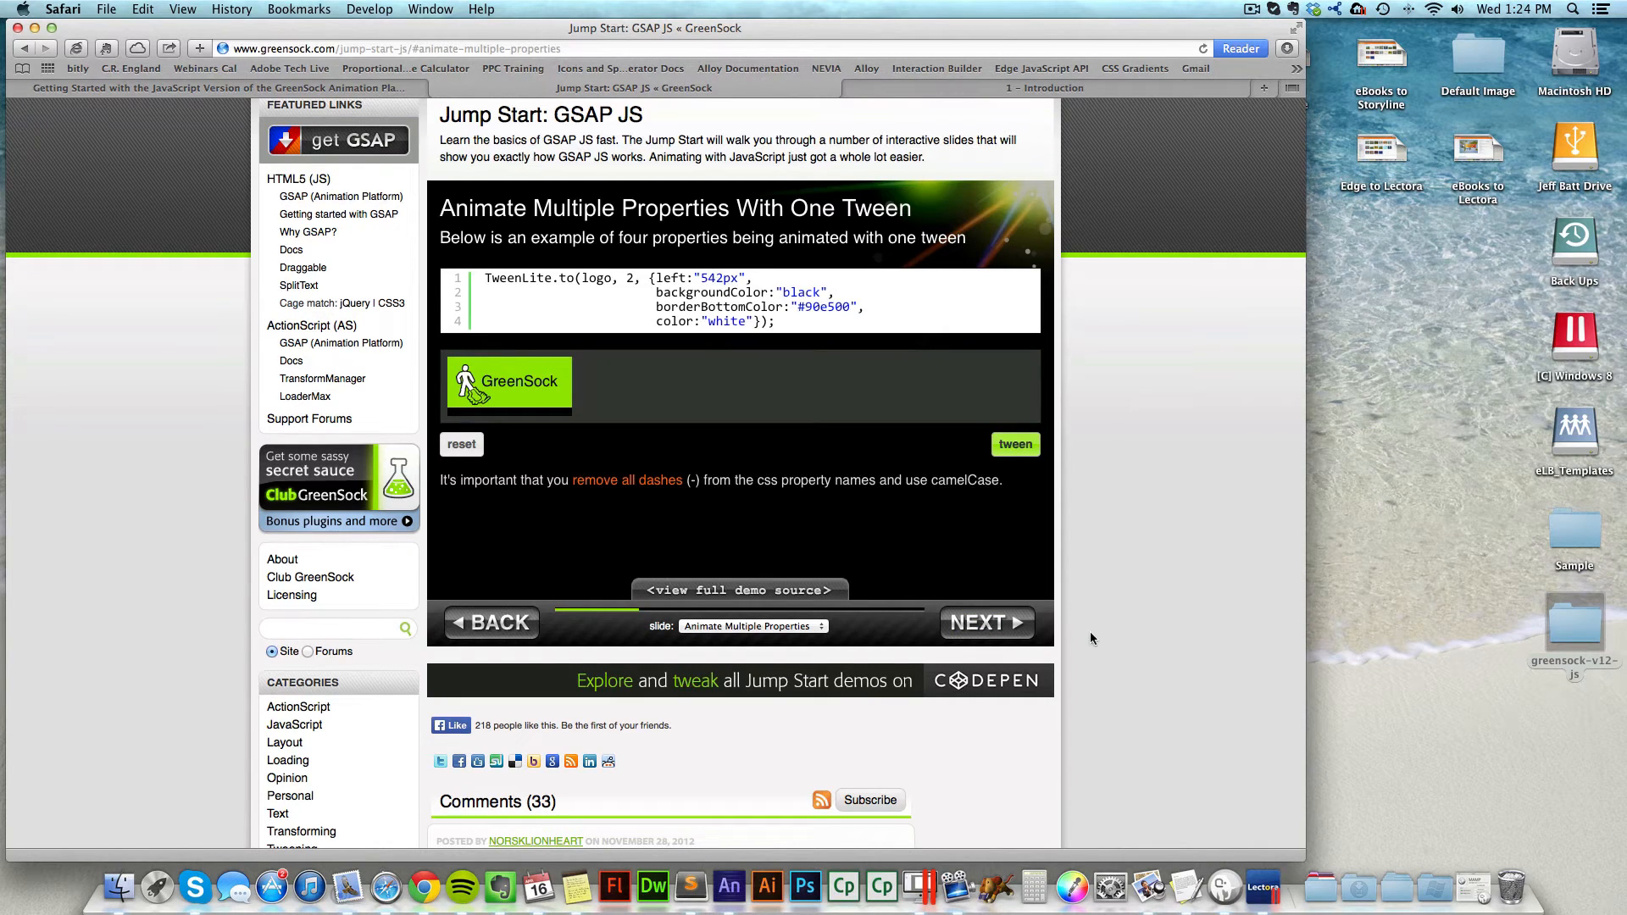
click(690, 293)
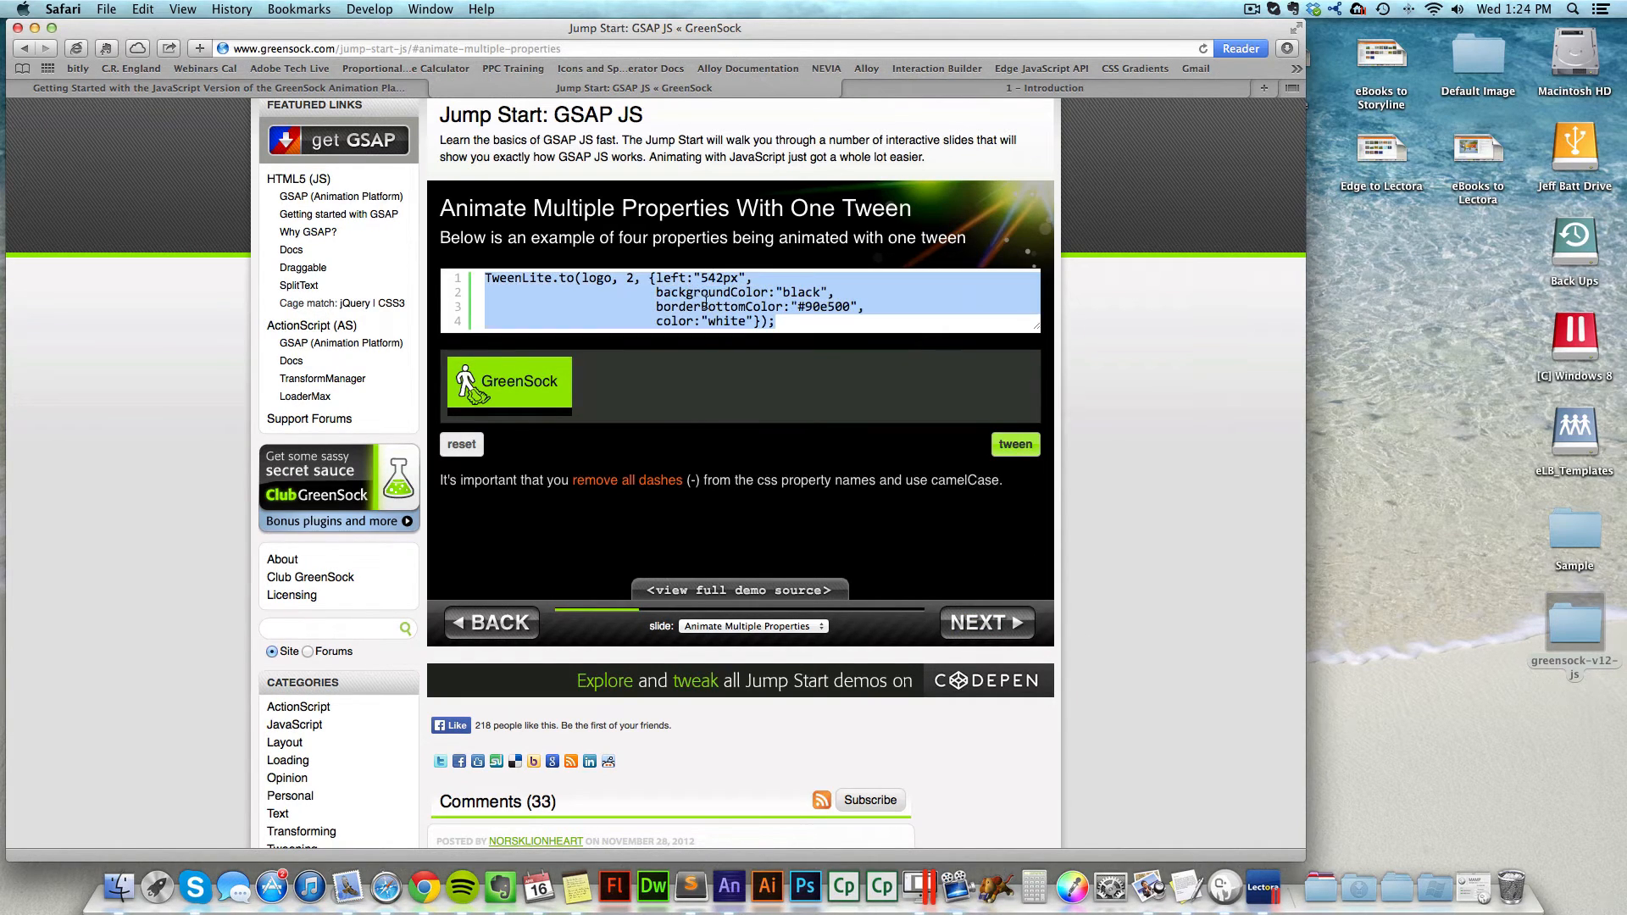
double_click(704, 305)
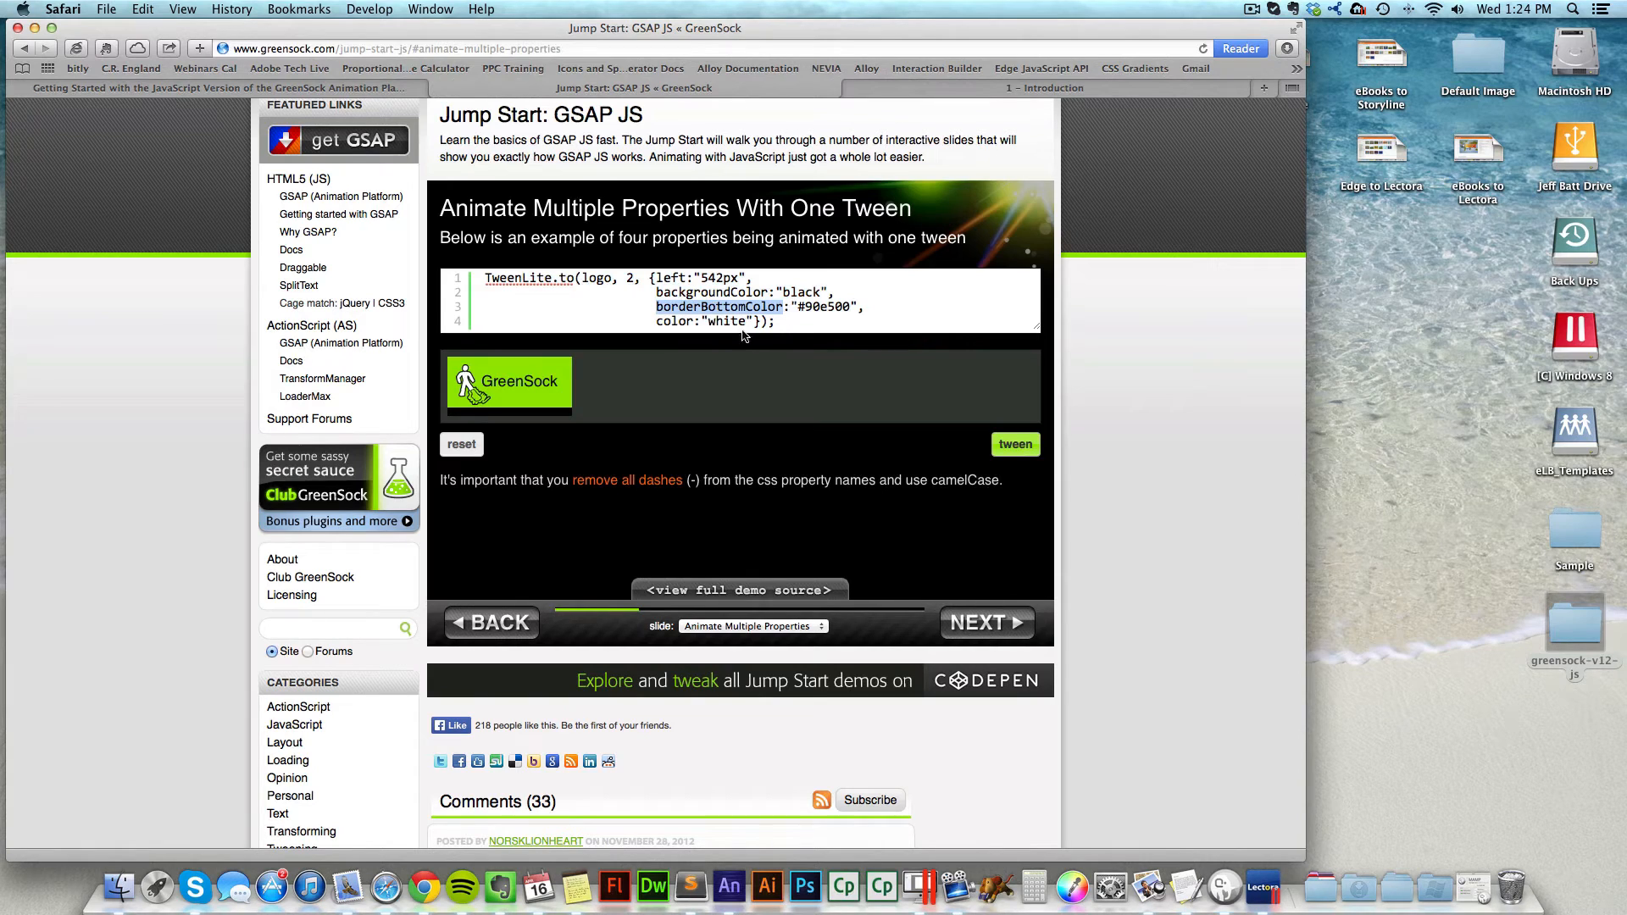
click(702, 321)
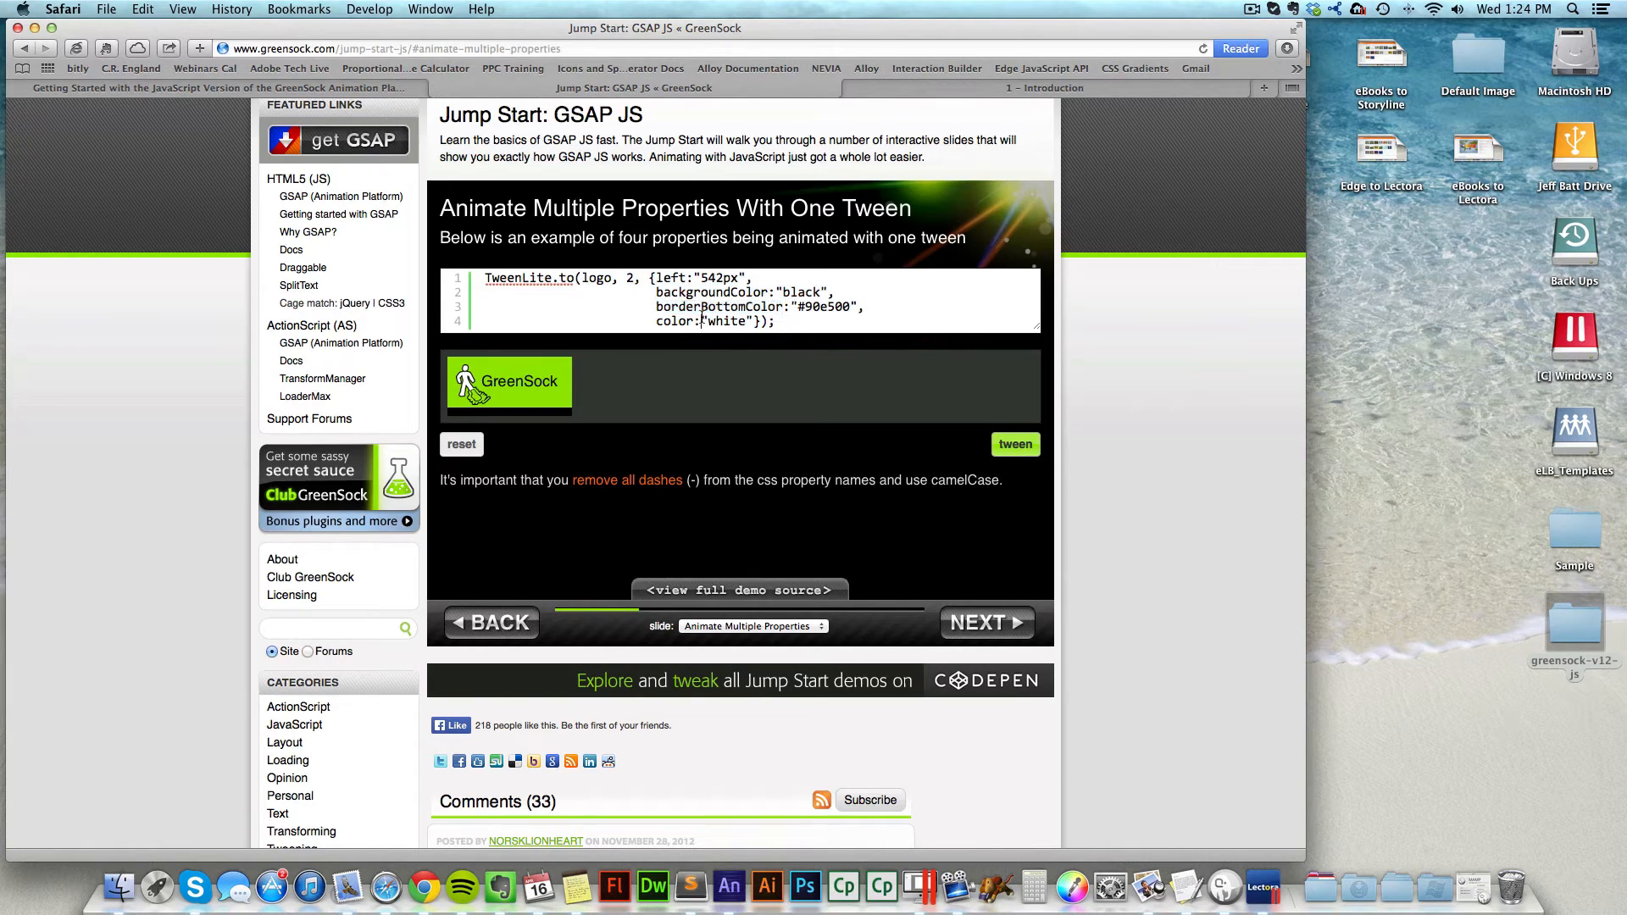
click(1017, 447)
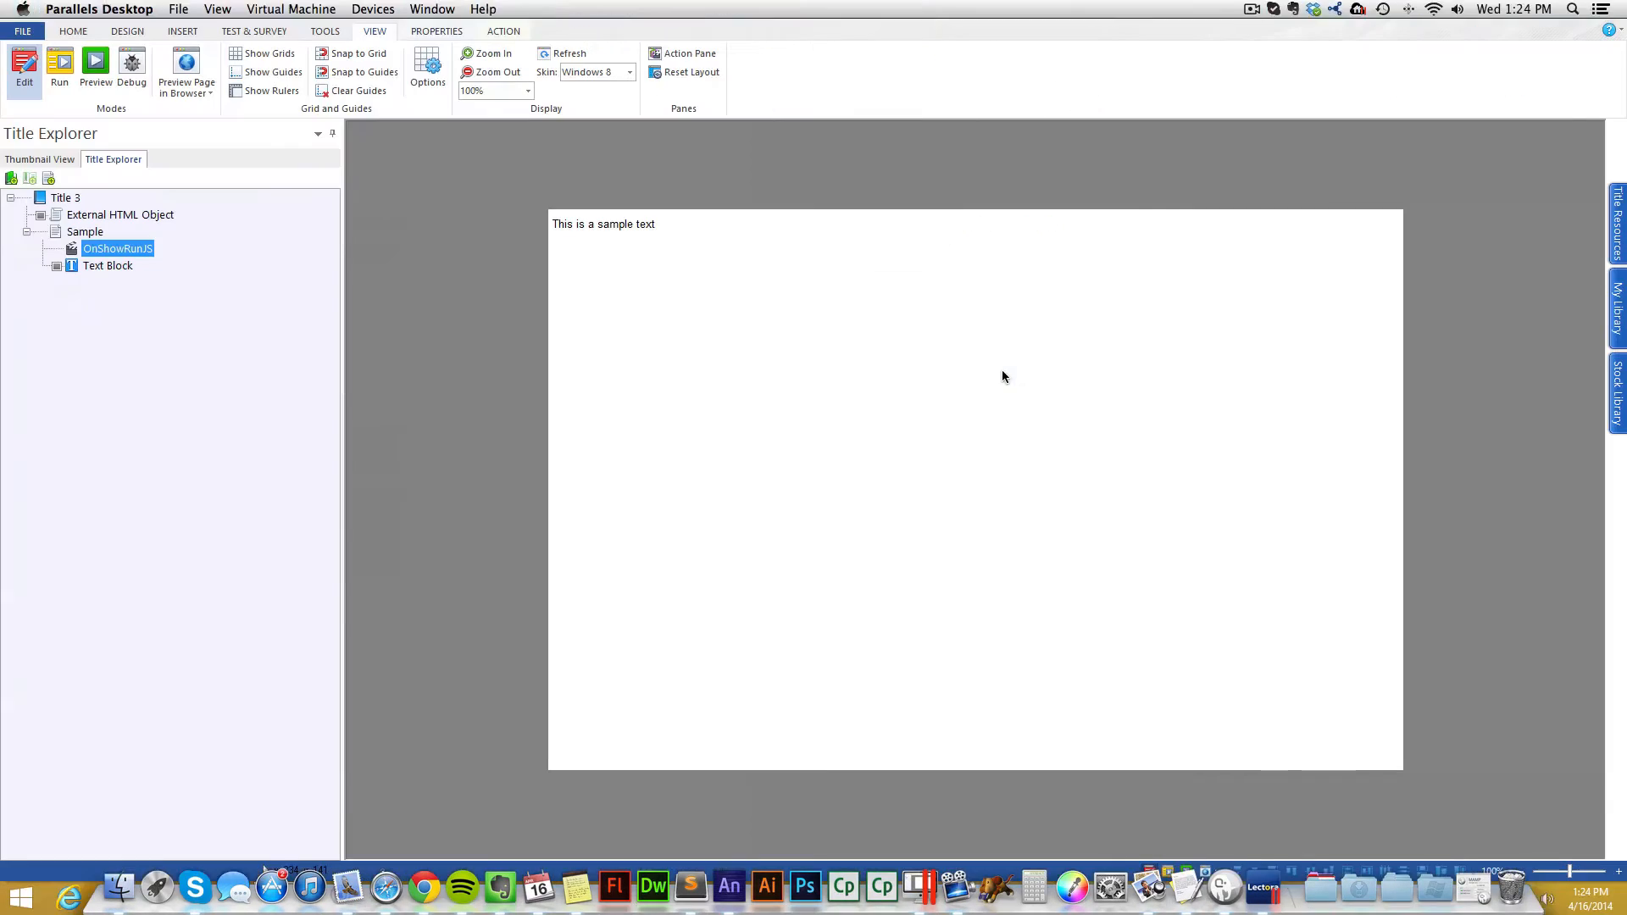
Step: Return to the GreenSock demo in Safari, advance to the From Tweens slide and examine the opacity:0 property
key(ctrl+Left)
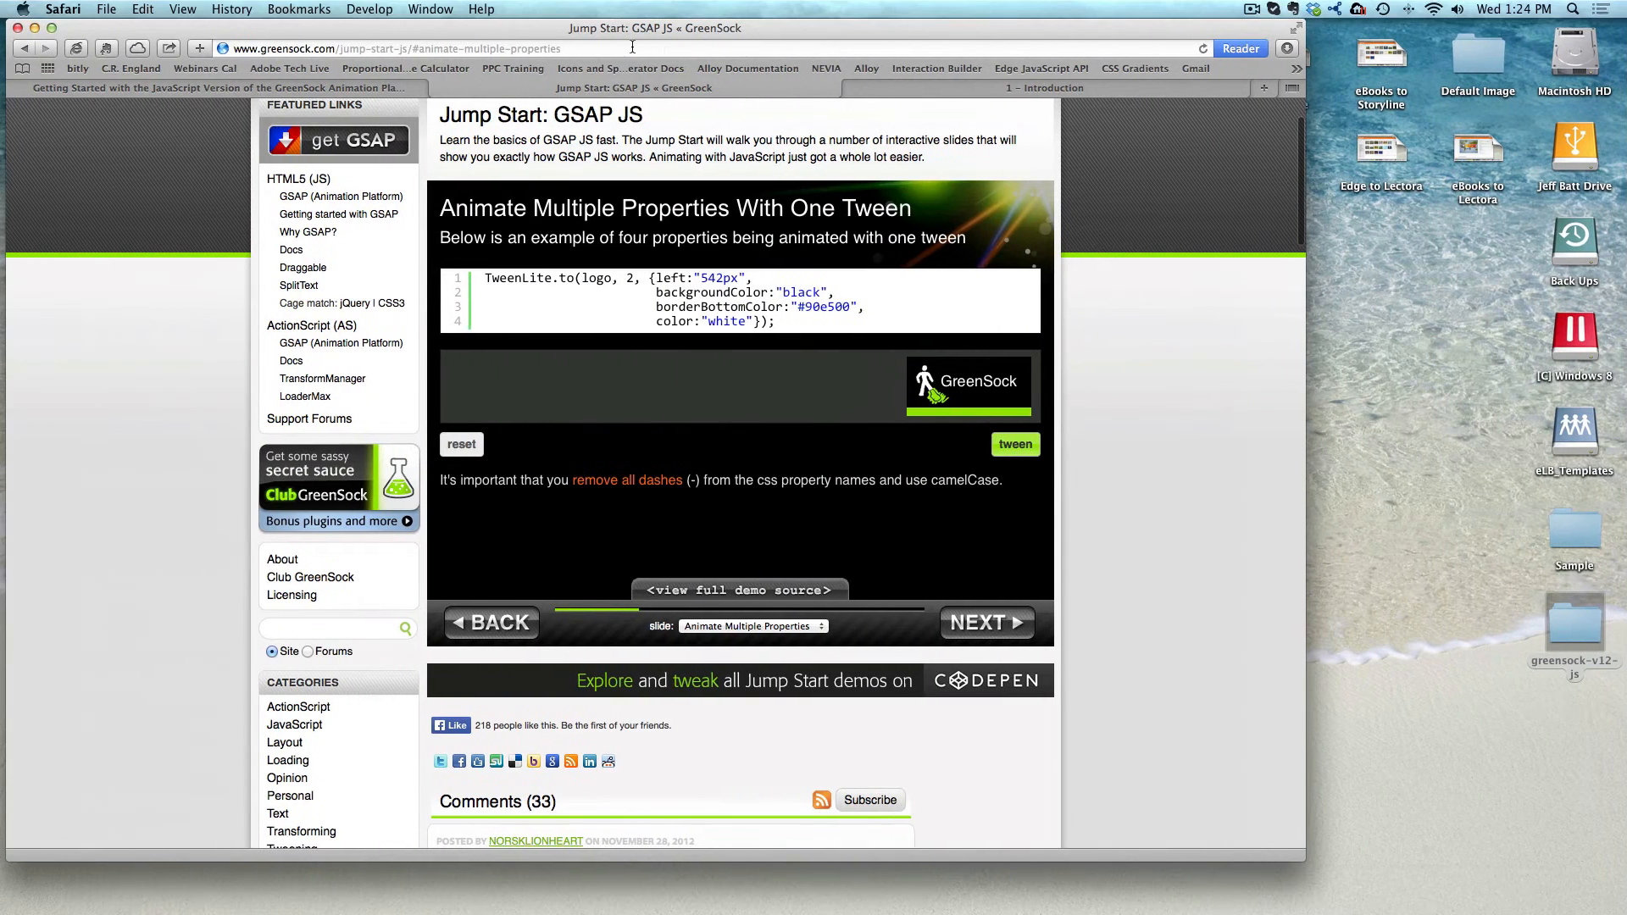
click(962, 629)
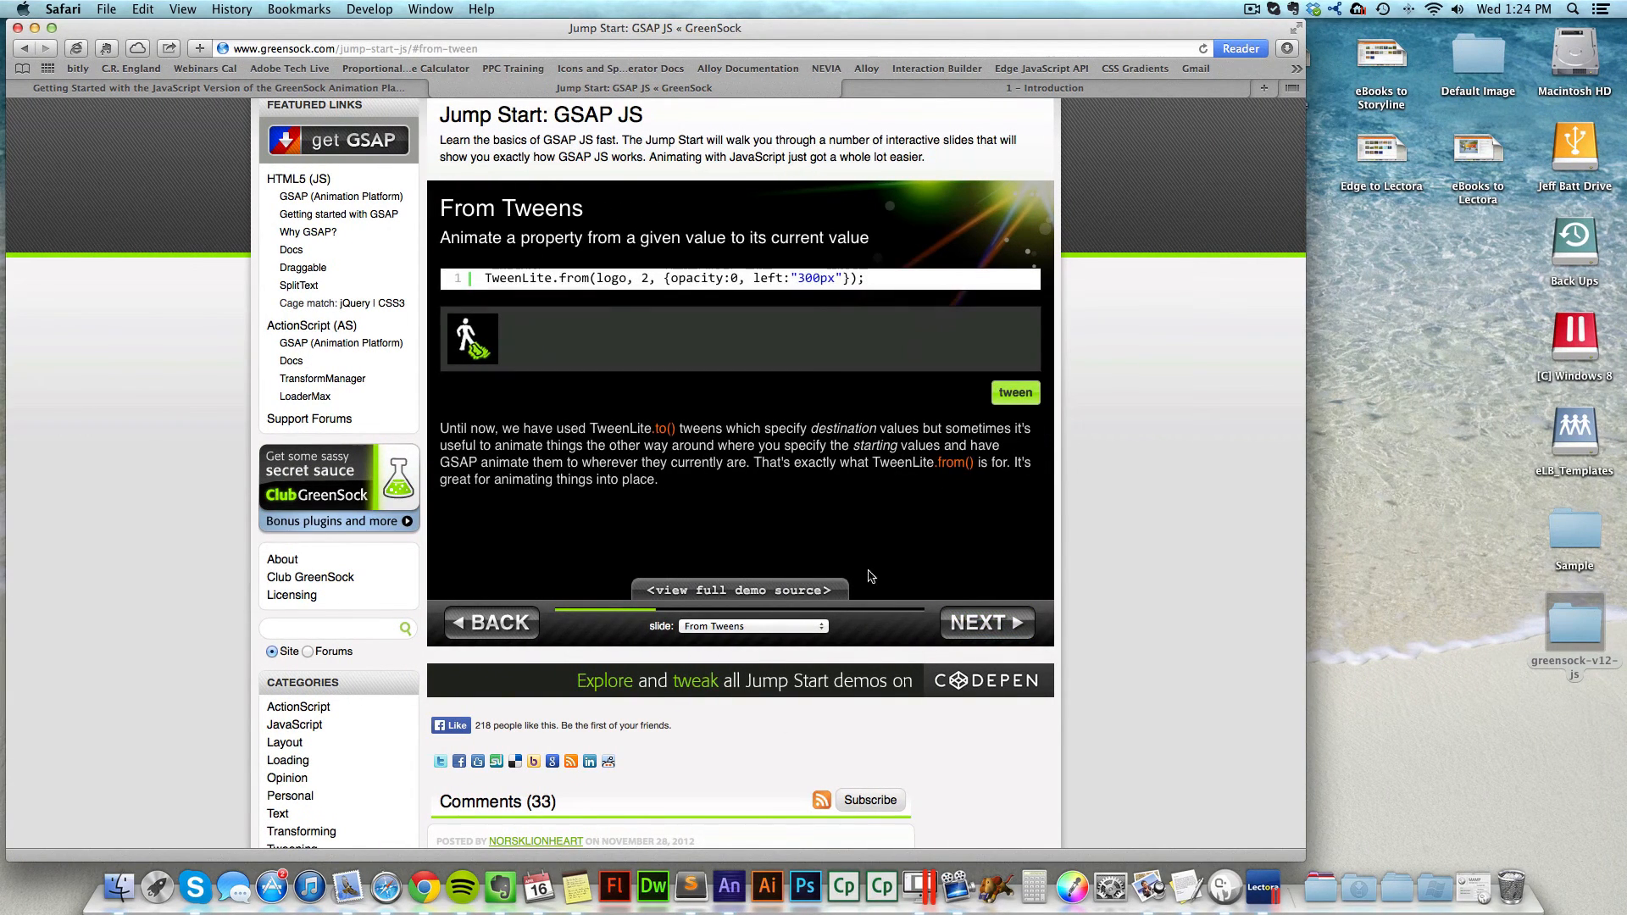
drag(737, 279, 670, 279)
click(737, 277)
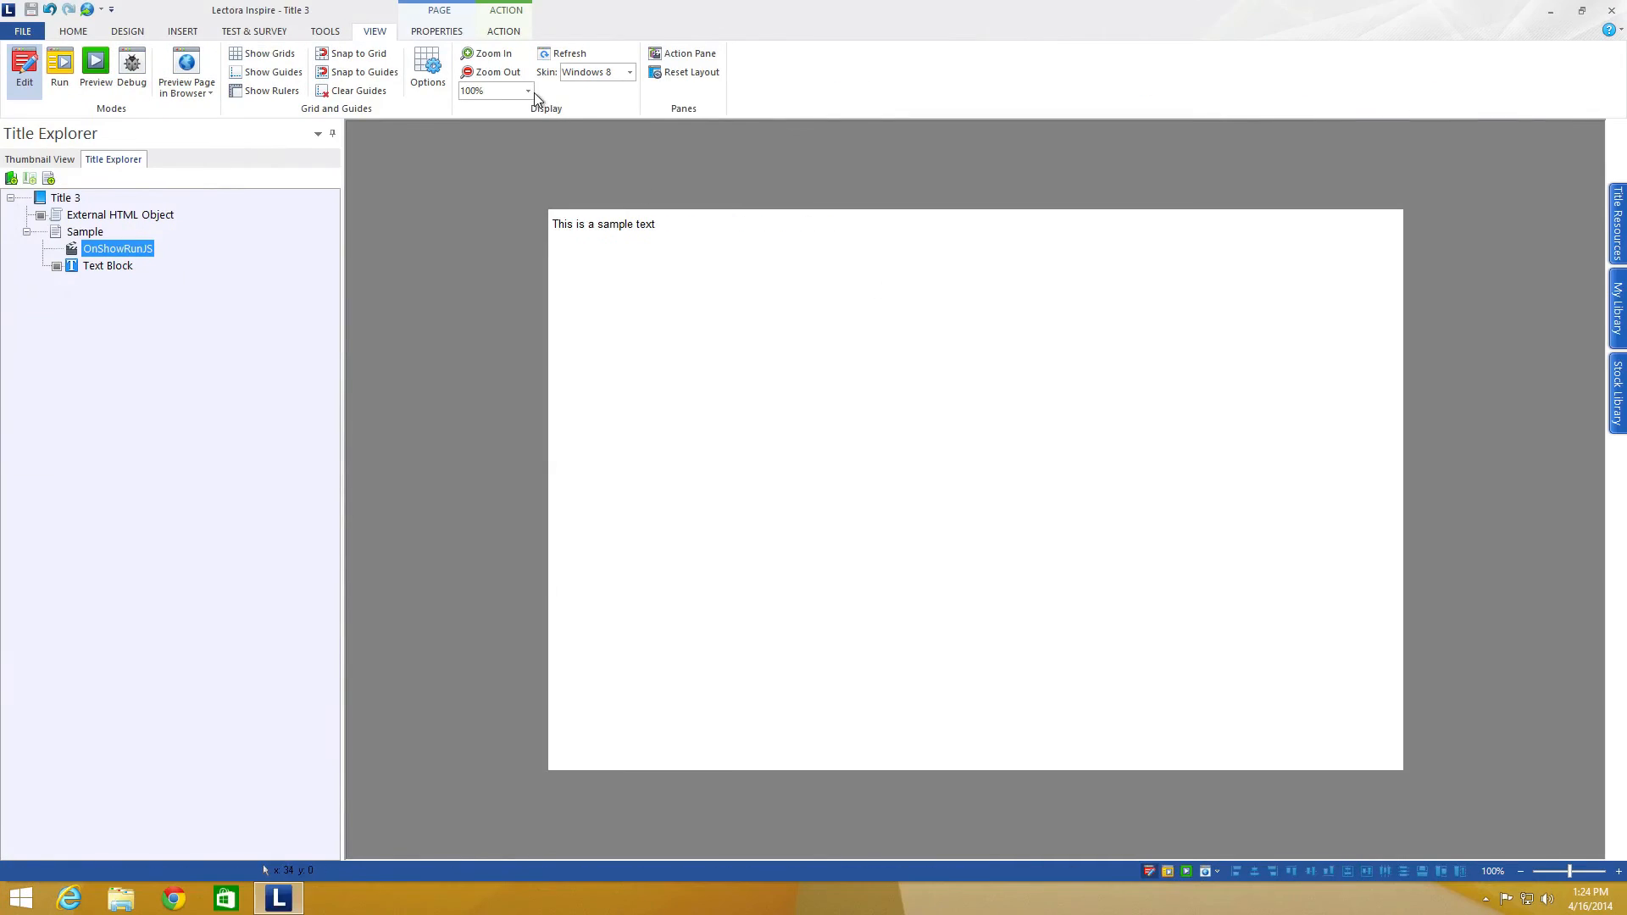
Step: Add , opacity: .5 after delay:1 in the OnShowRunJS action's JavaScript in Lectora and confirm the code
click(565, 231)
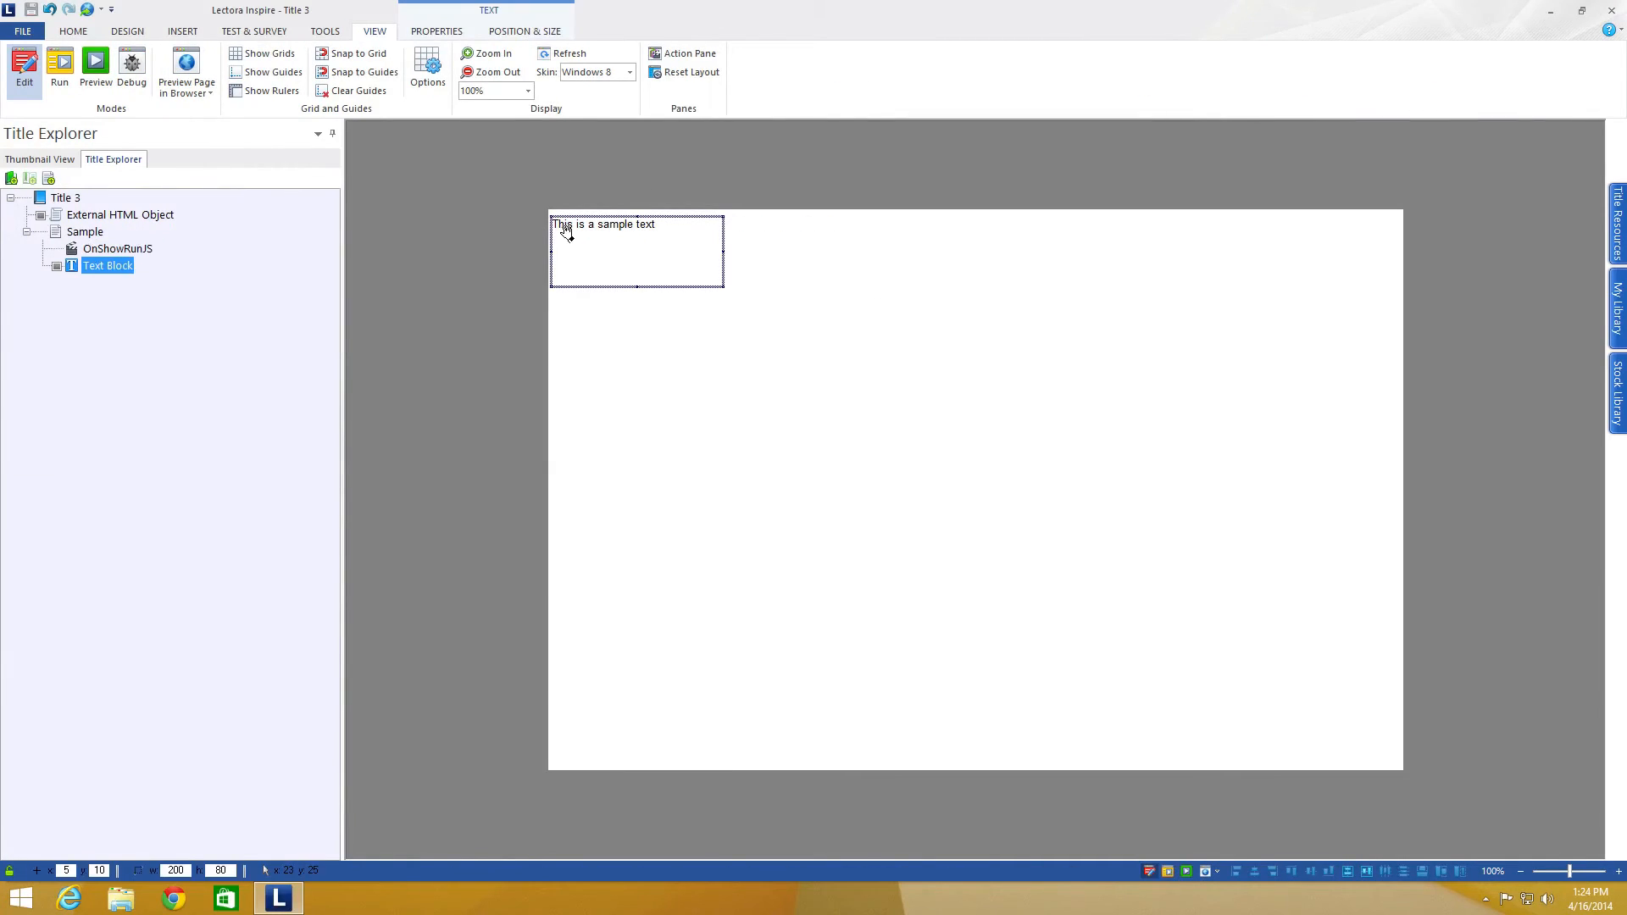
click(132, 252)
click(447, 31)
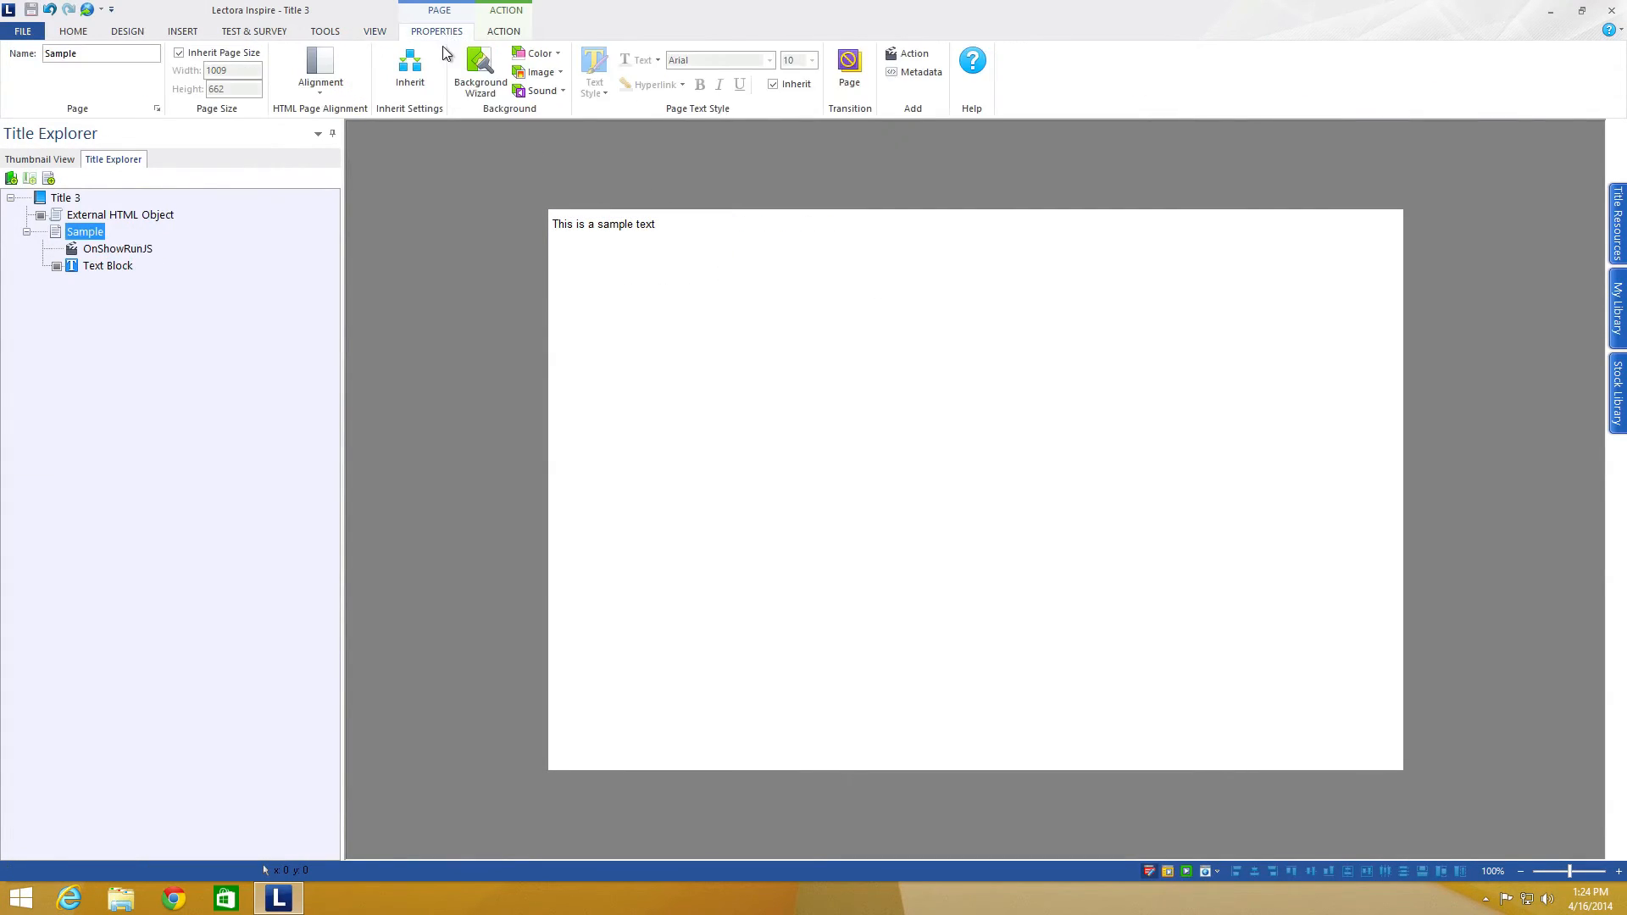
click(148, 250)
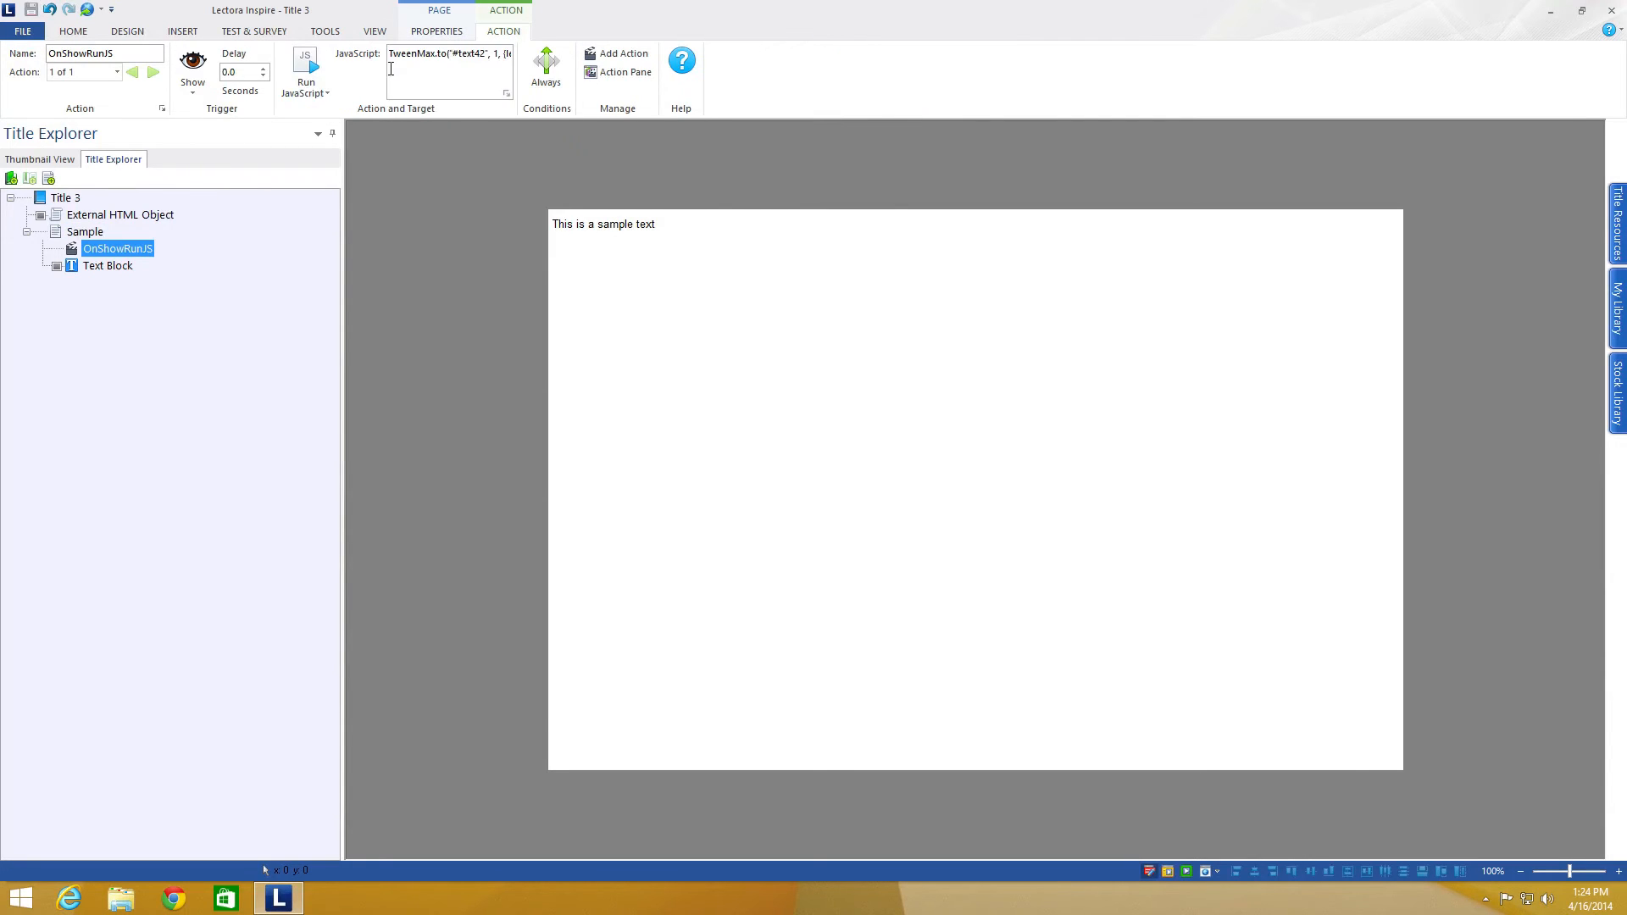
click(506, 93)
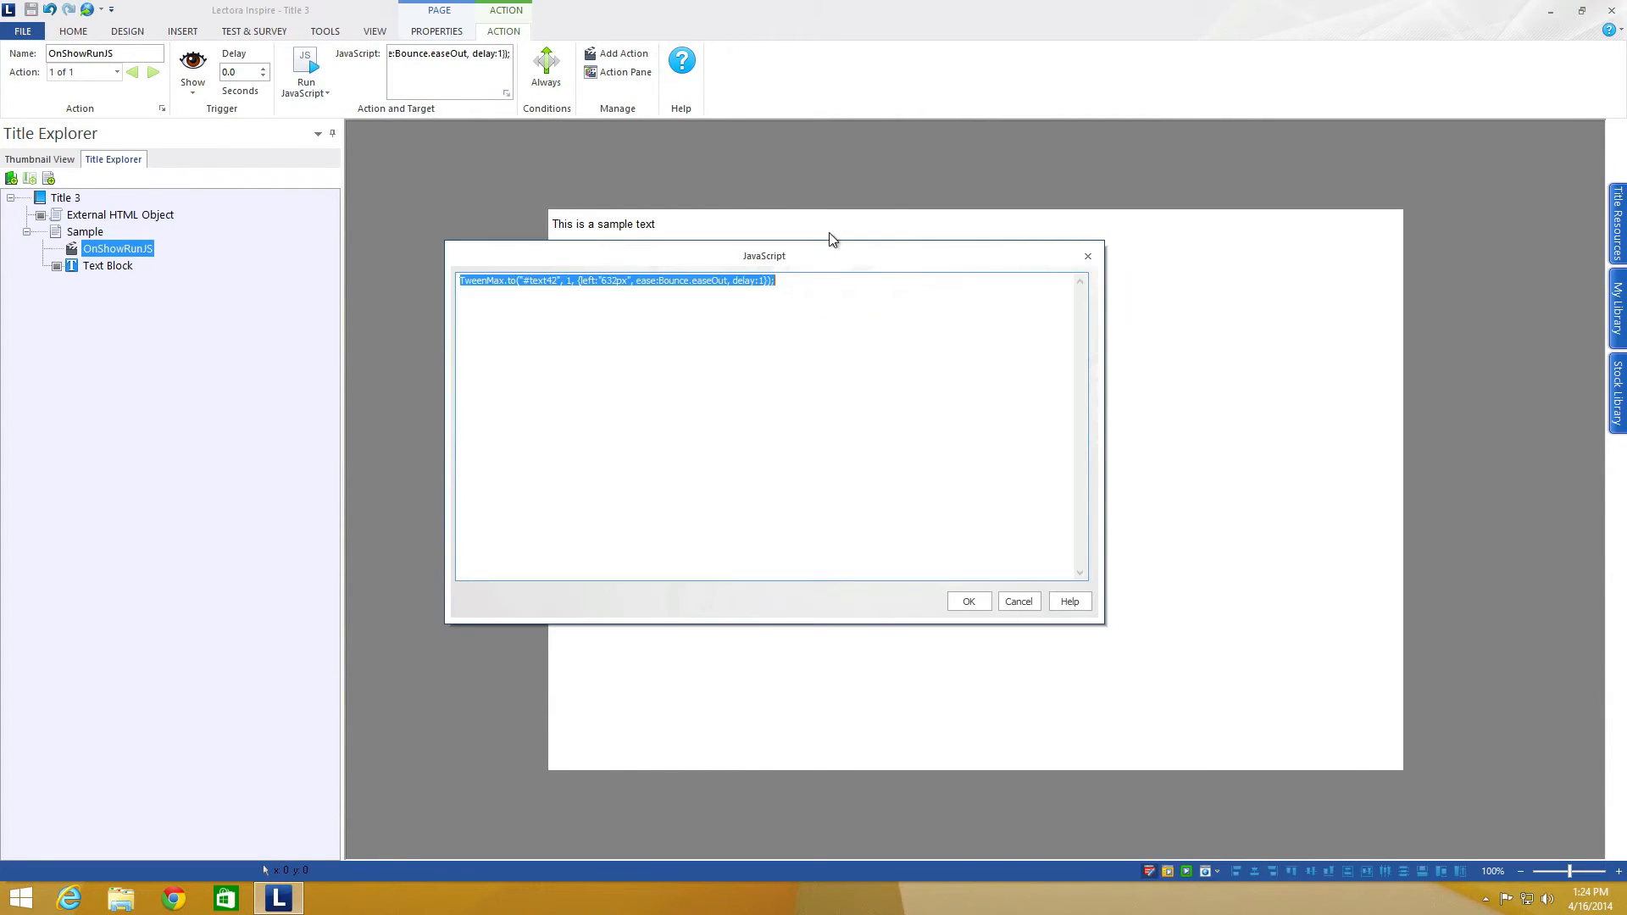
click(764, 280)
text(, )
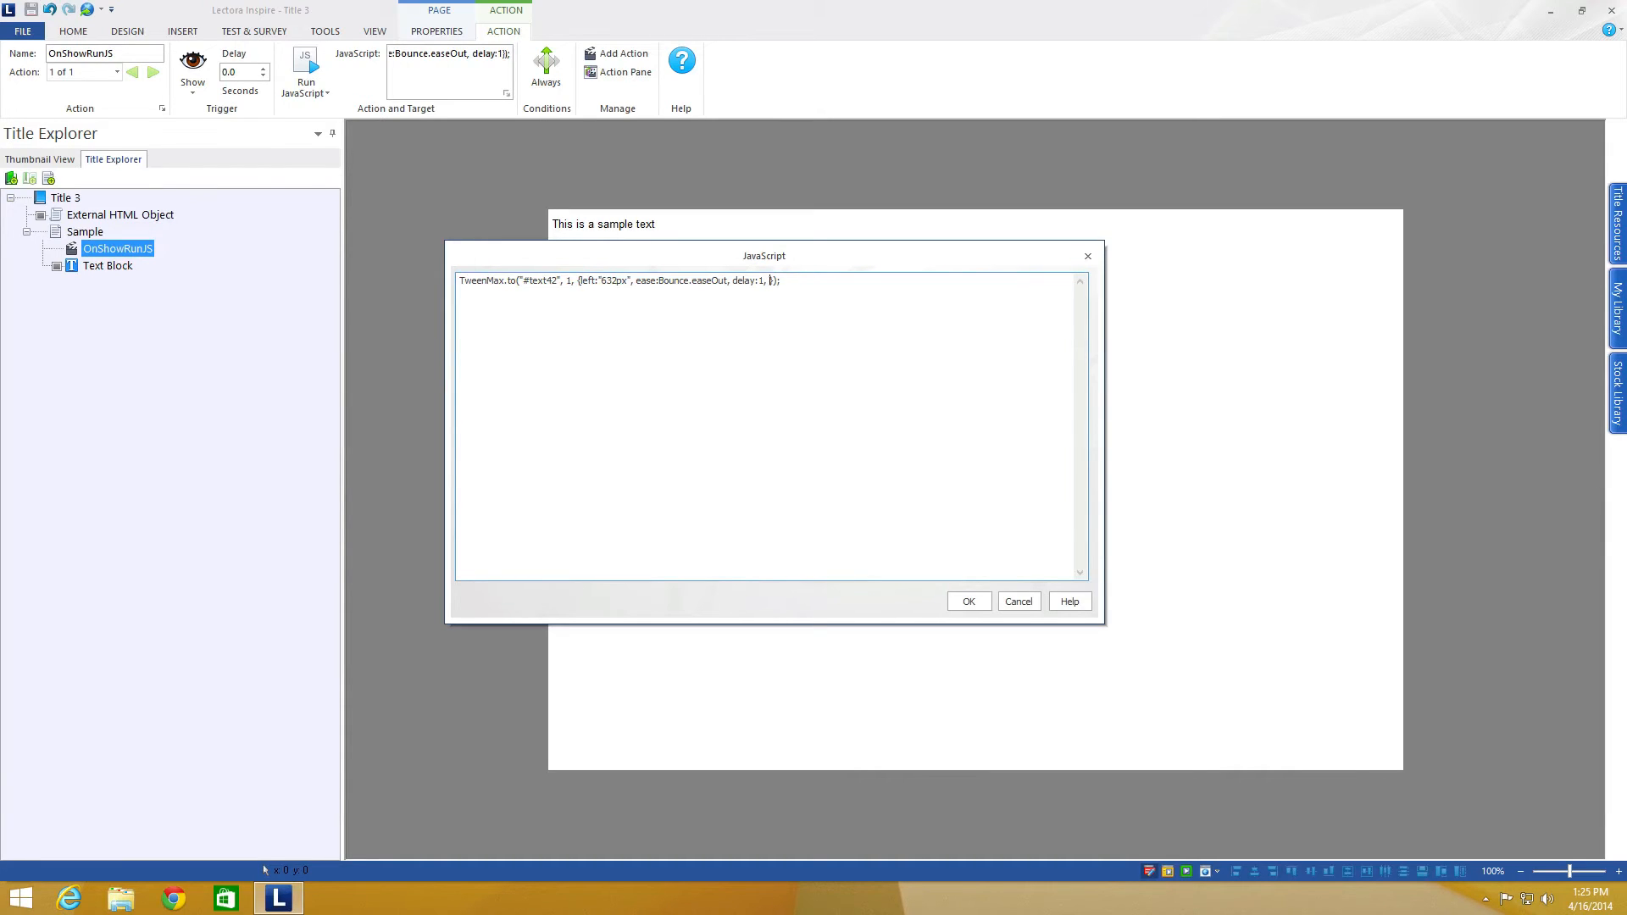
text(opacio)
key(BackSpace)
text(ty: 1)
key(BackSpace)
text(.5)
click(966, 603)
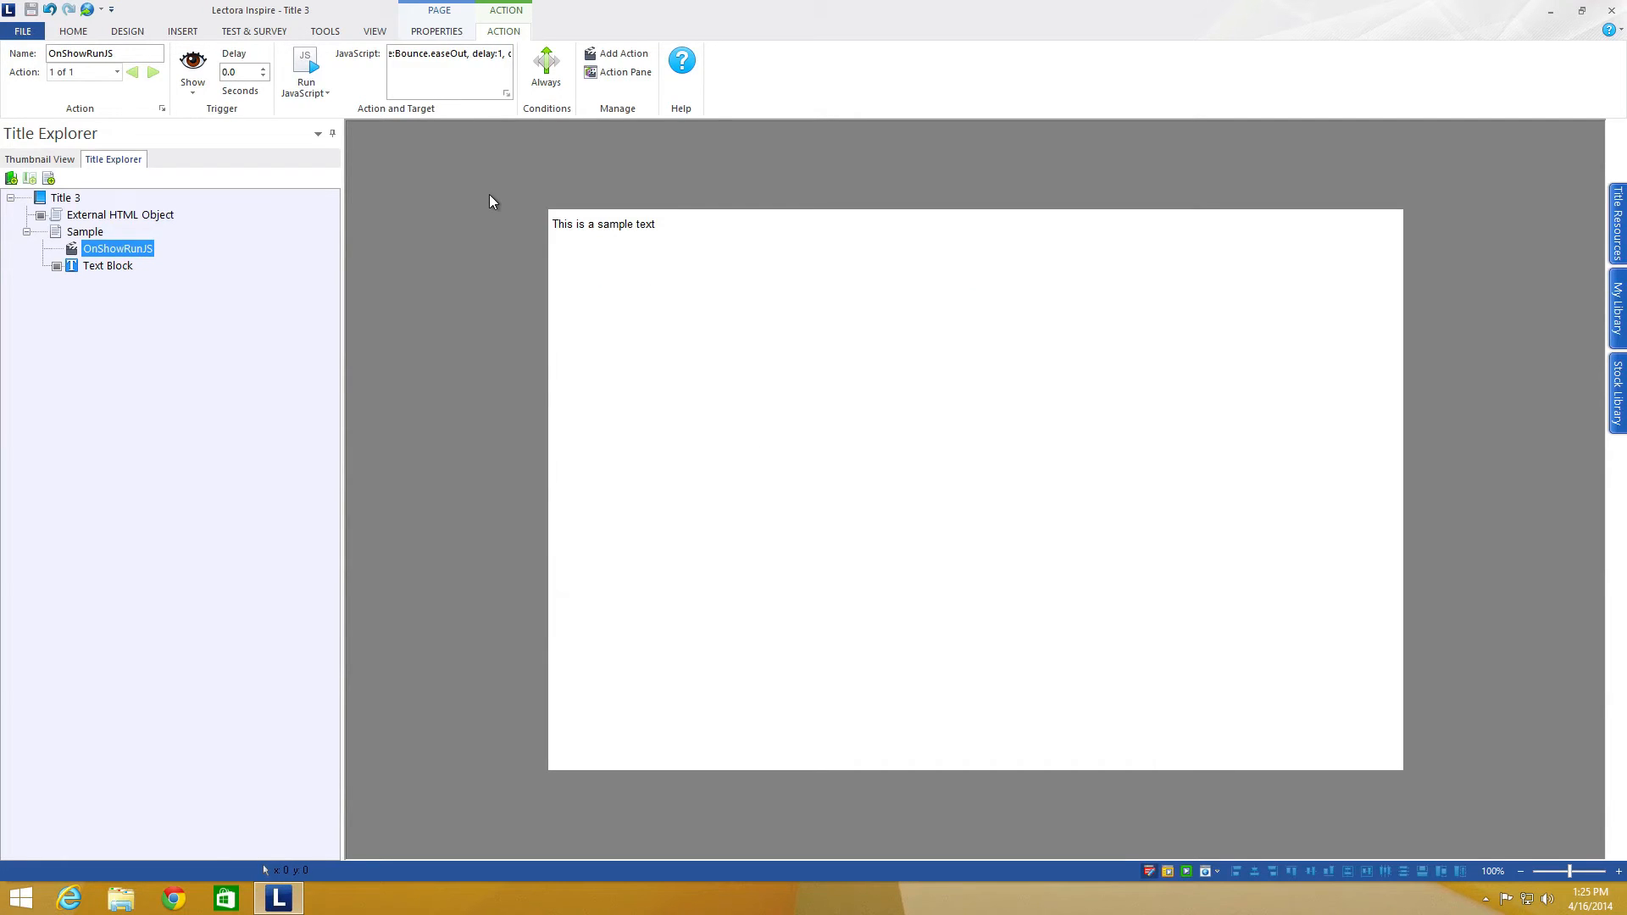
Step: Preview the Sample page in Google Chrome, check the opacity of the sample text and close the preview
click(375, 31)
click(186, 87)
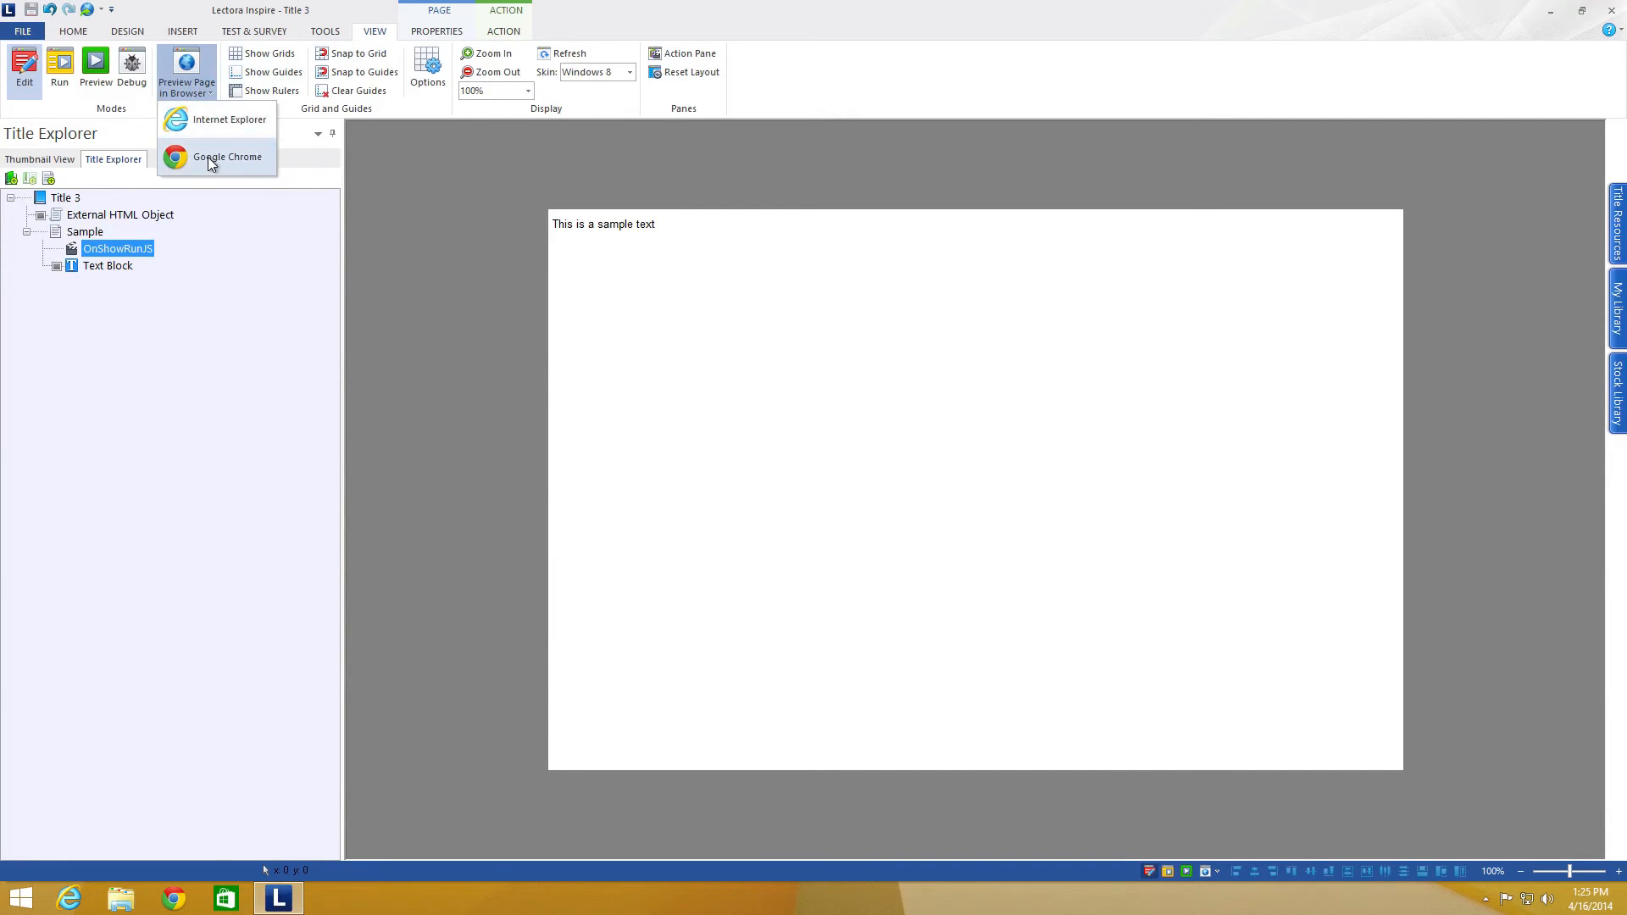
click(211, 161)
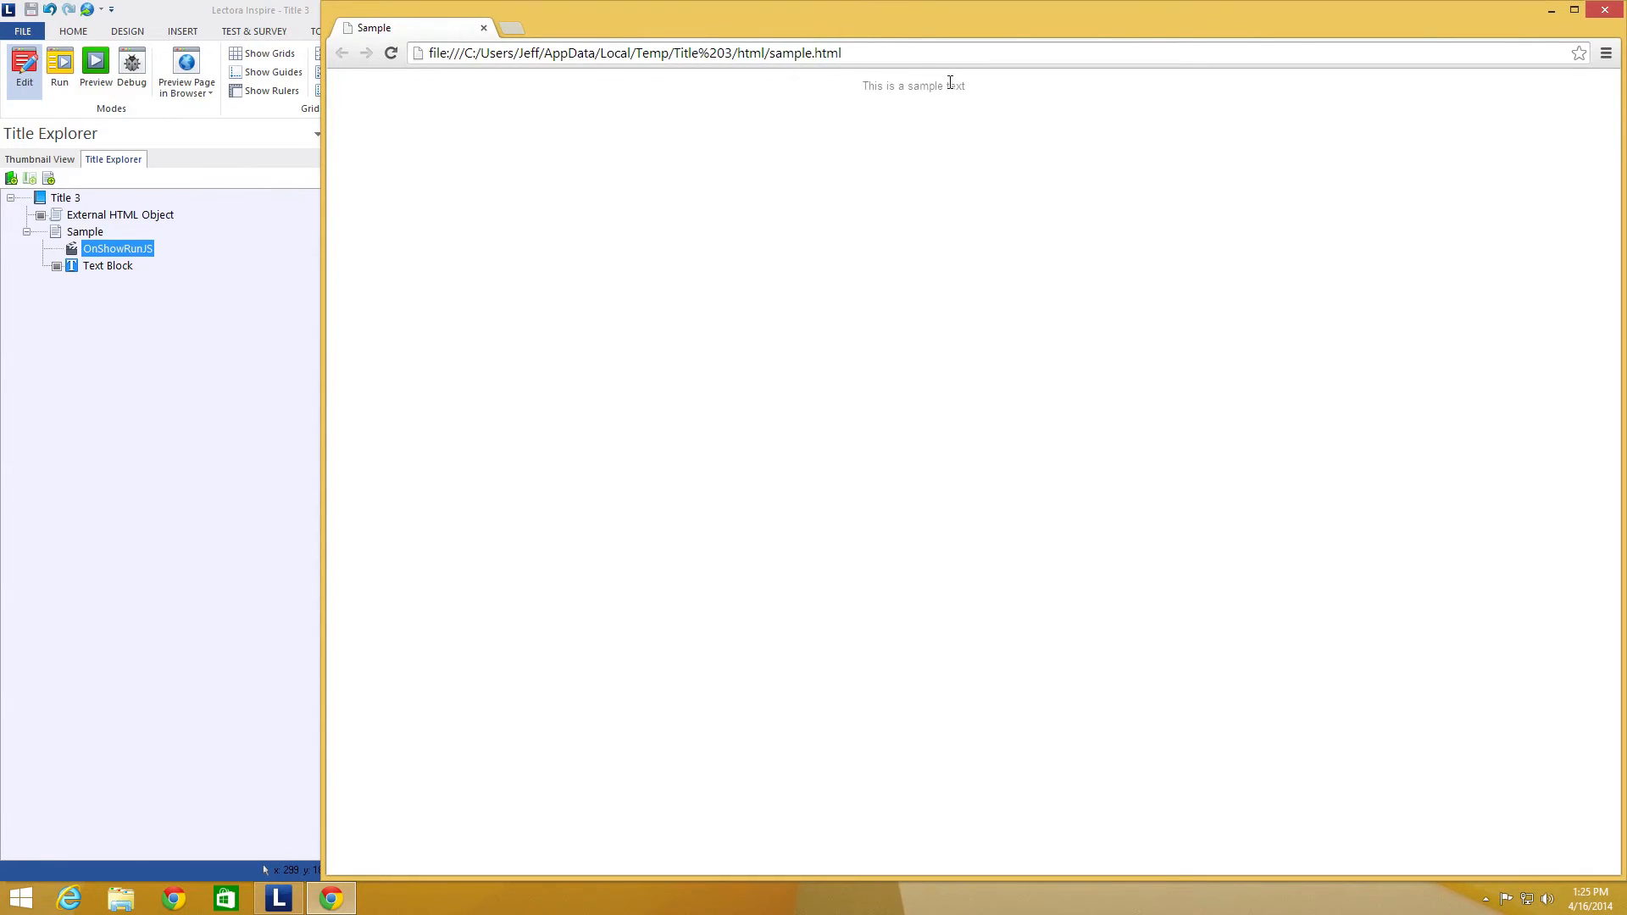
drag(872, 82, 1003, 79)
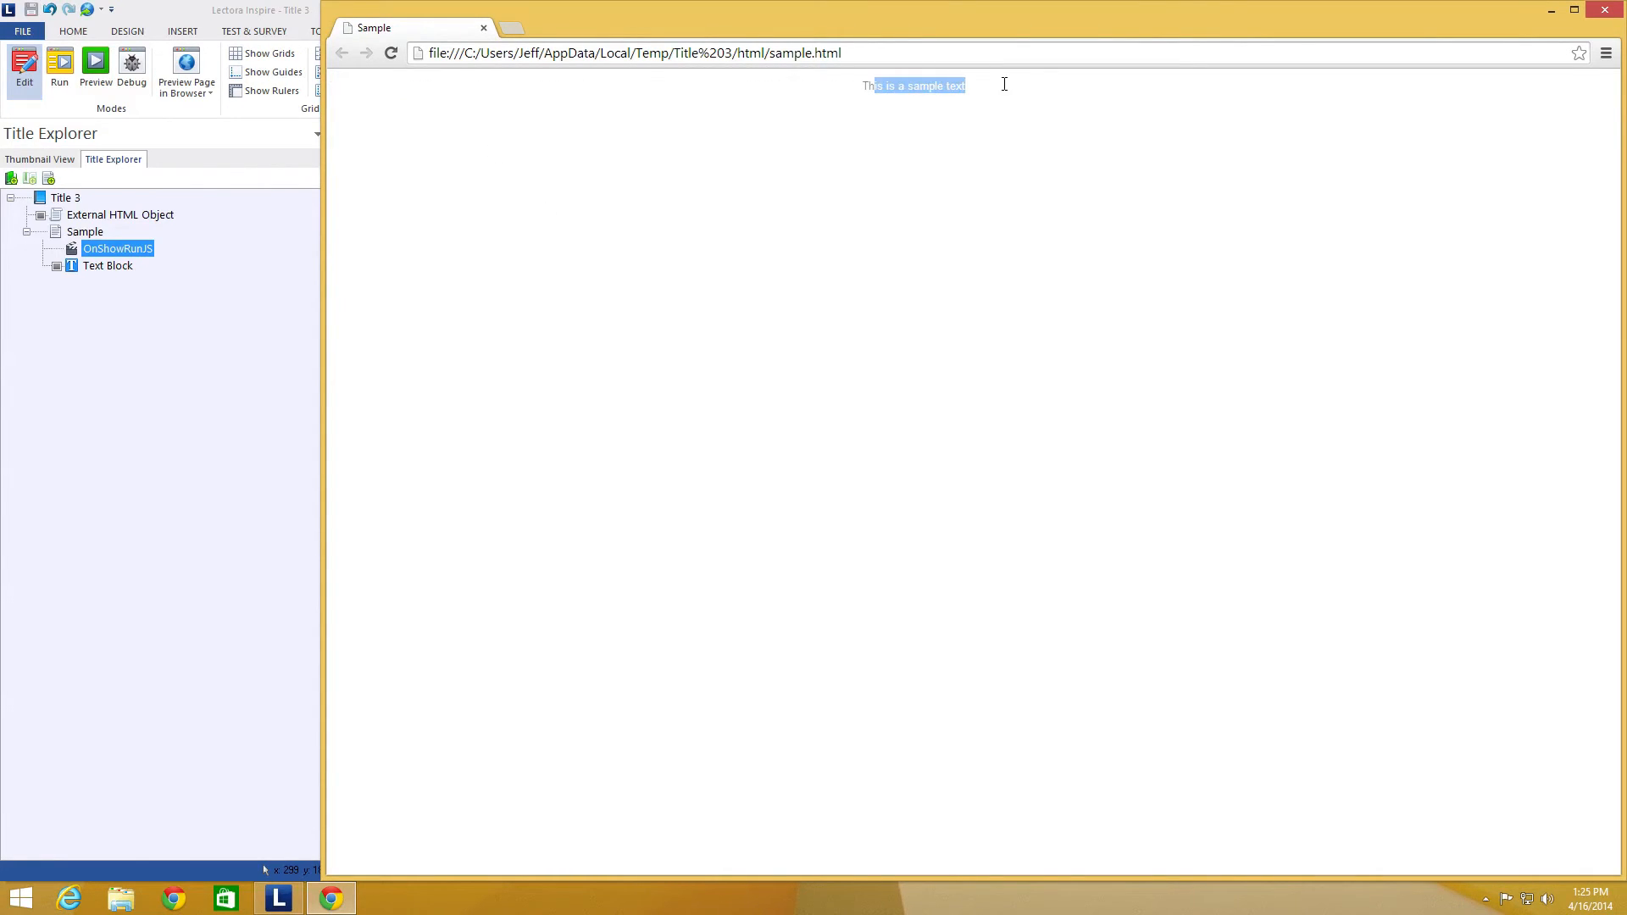
click(1004, 152)
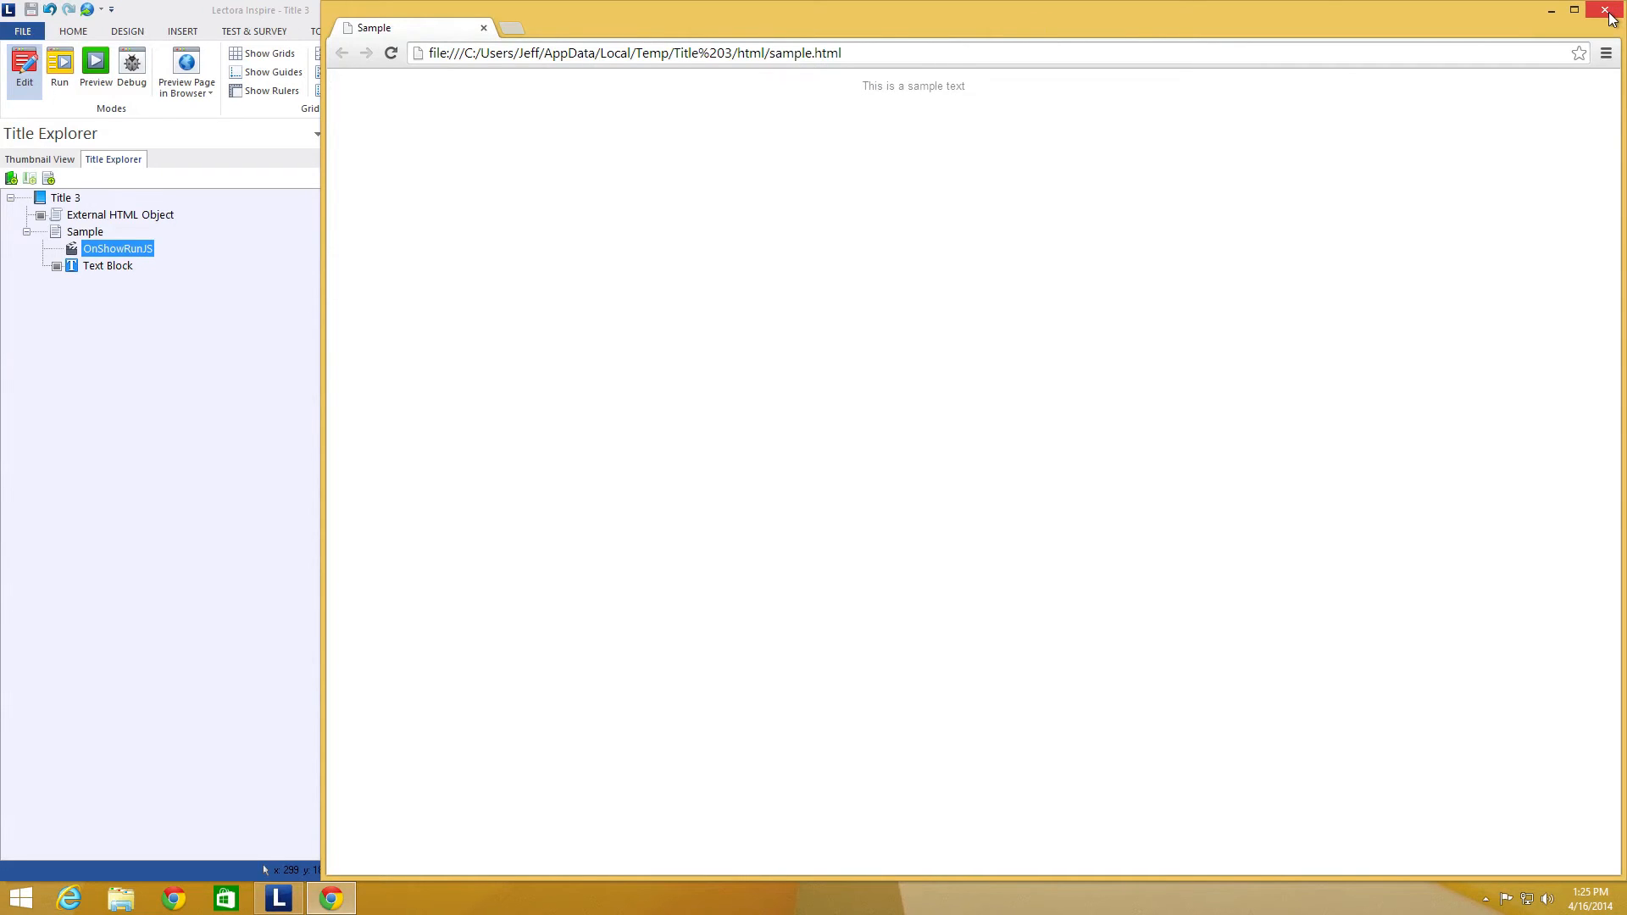
mouse_move(1610, 17)
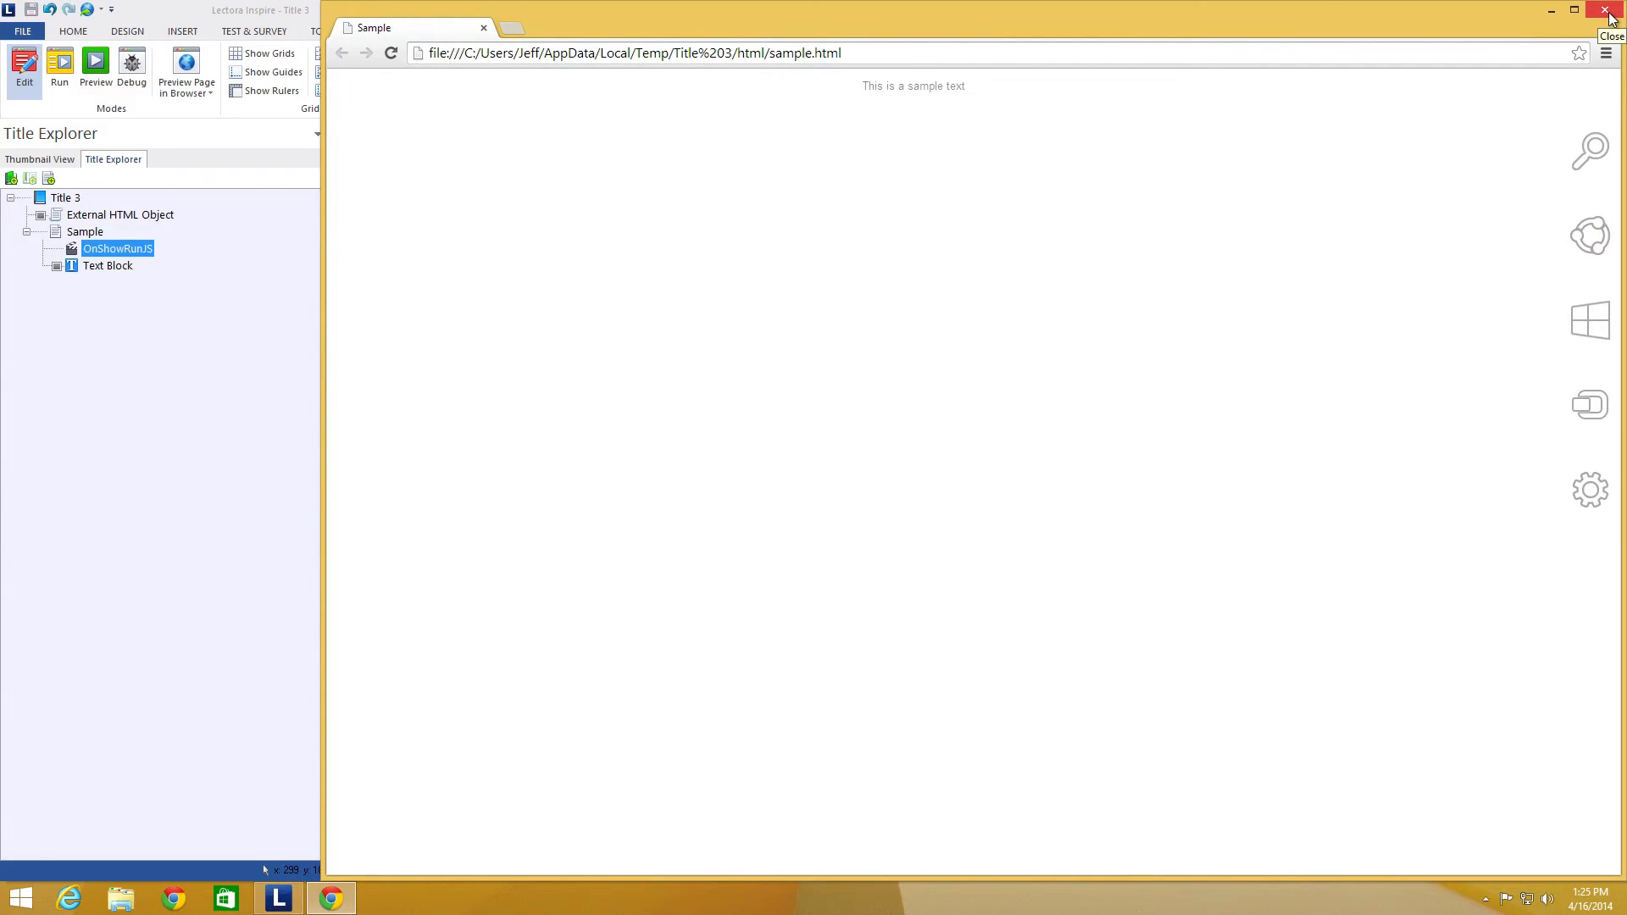
click(1607, 13)
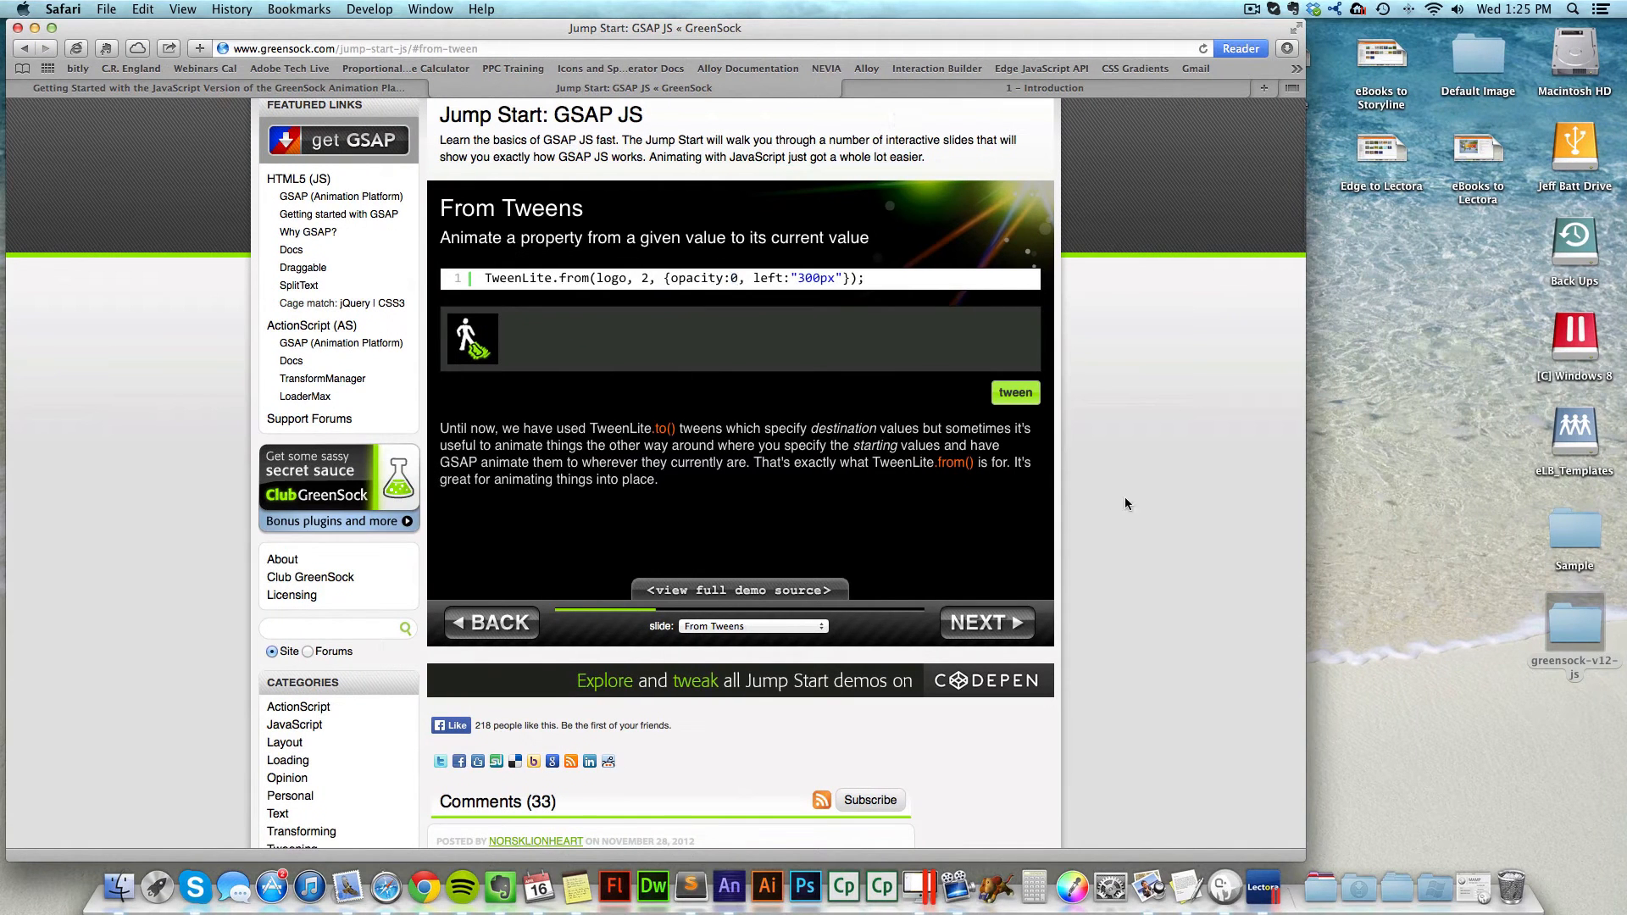
Step: Switch to the GreenSock demo in Safari and examine the code on the Relative Tweens and Multiple Targets slides
click(993, 632)
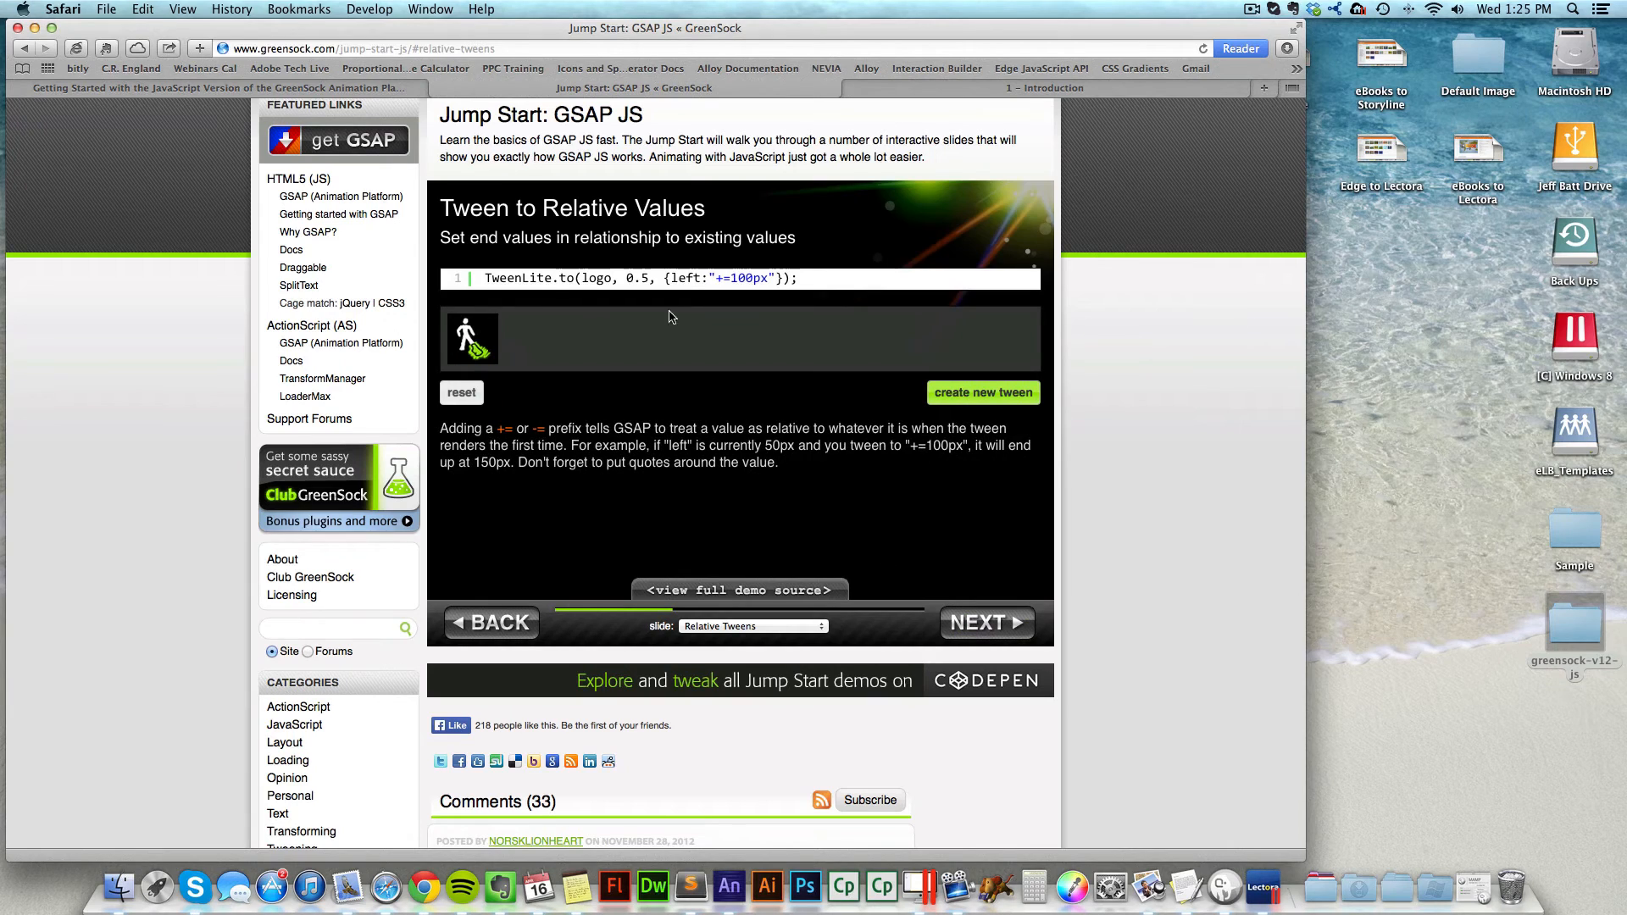
drag(719, 278, 736, 278)
click(982, 625)
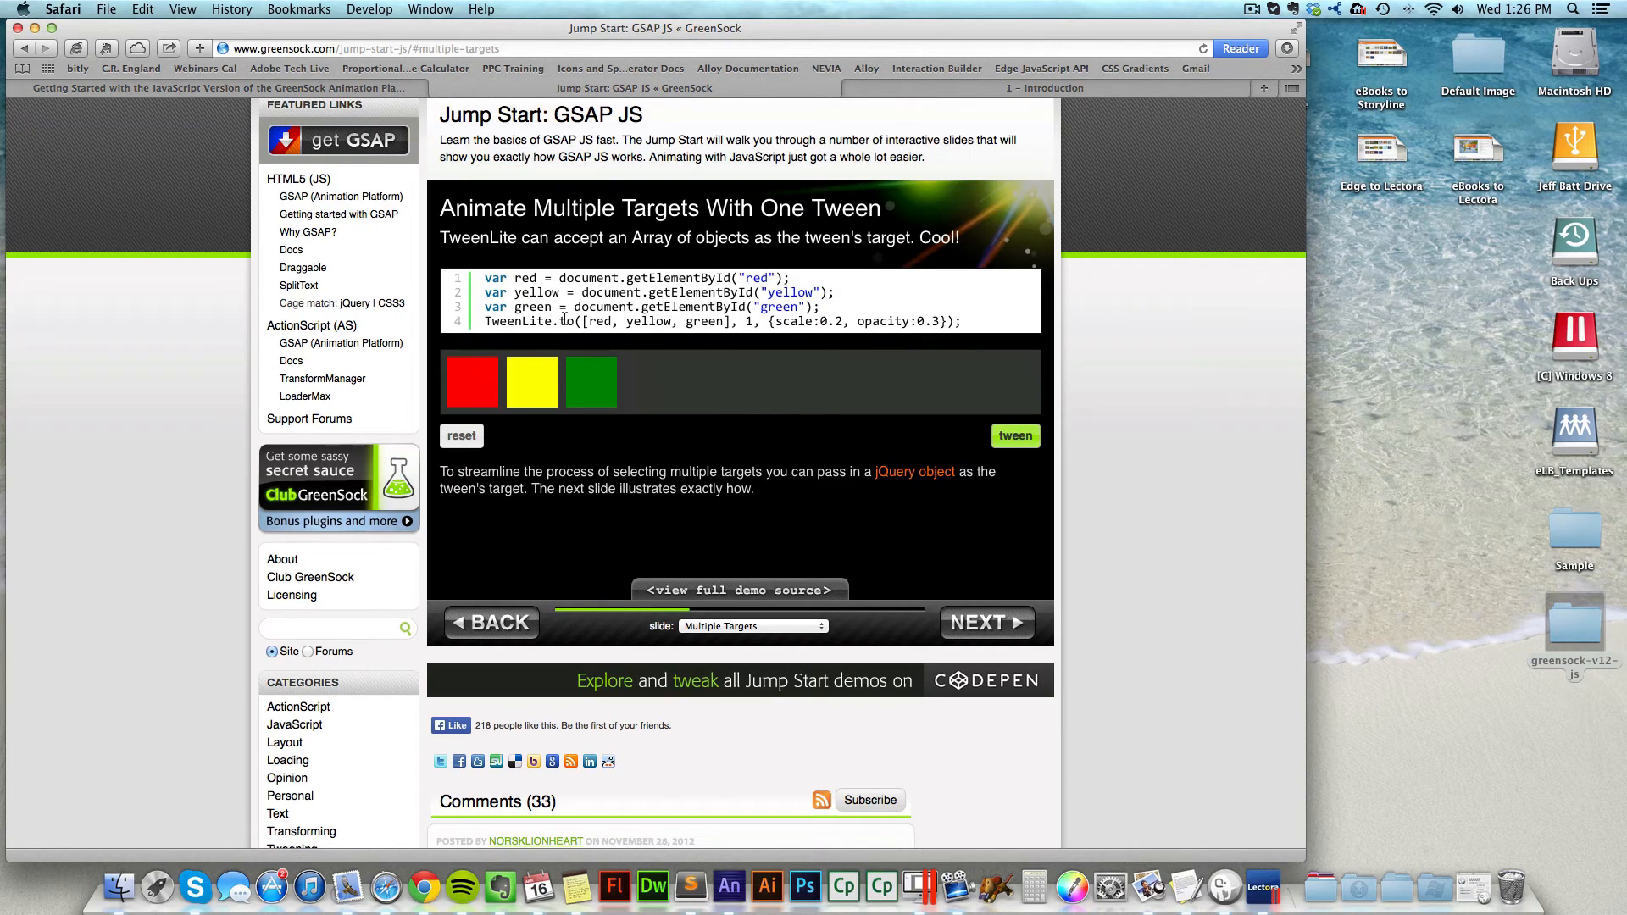
drag(555, 279, 627, 295)
click(642, 320)
drag(776, 322, 845, 322)
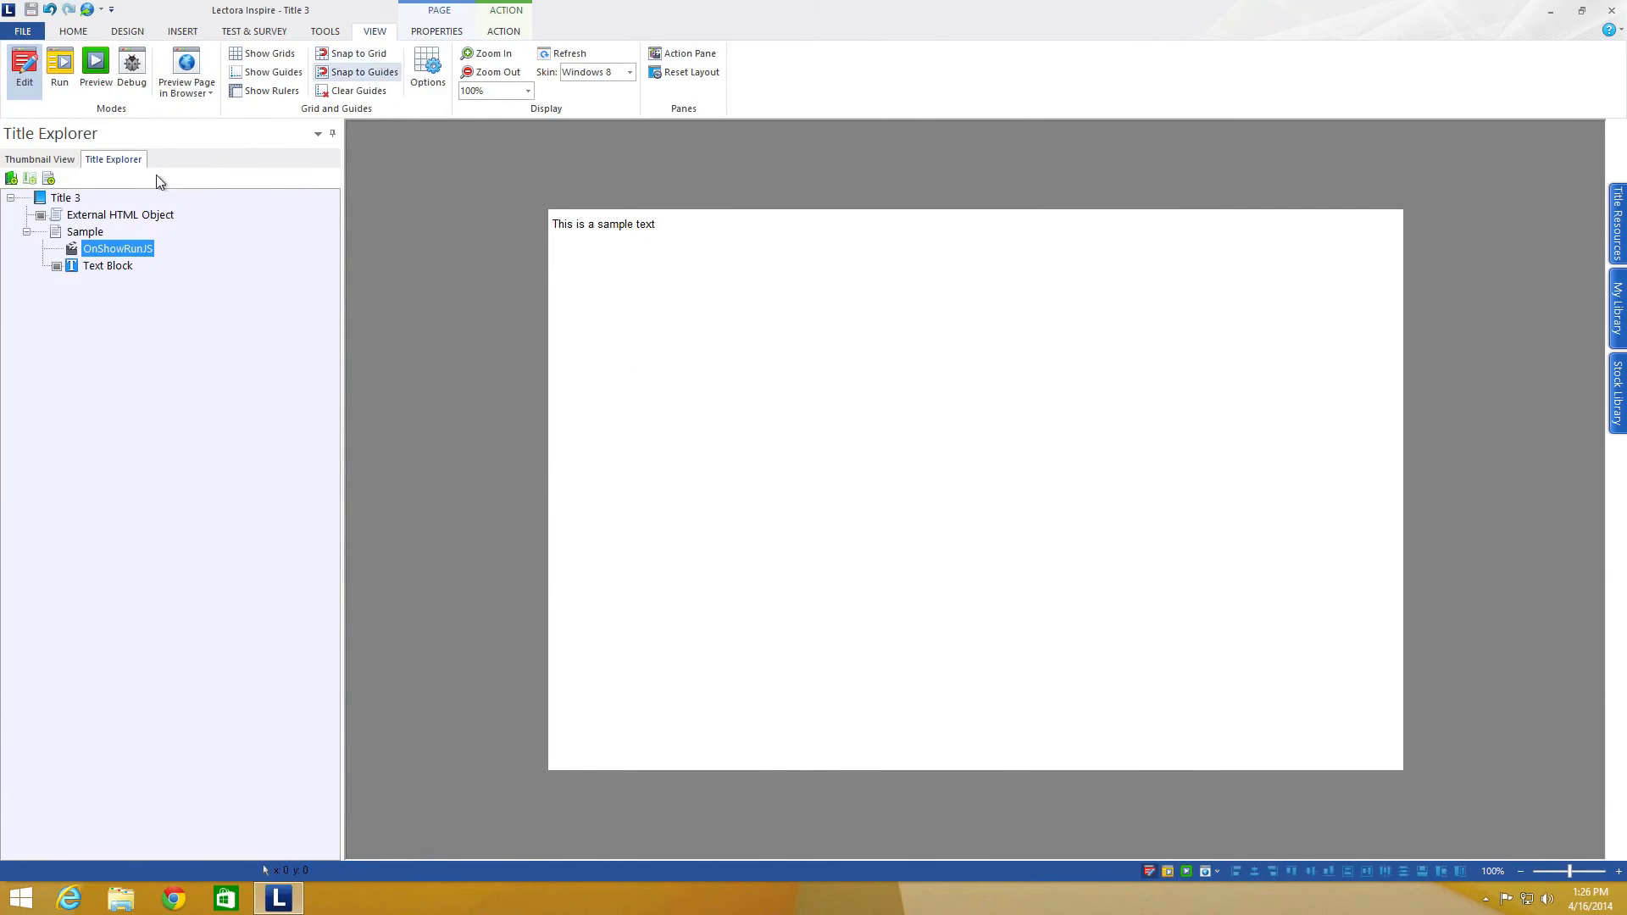
Step: Add , scale:0.2 after opacity: .5 in the OnShowRunJS action's JavaScript and confirm the code
click(106, 251)
click(436, 32)
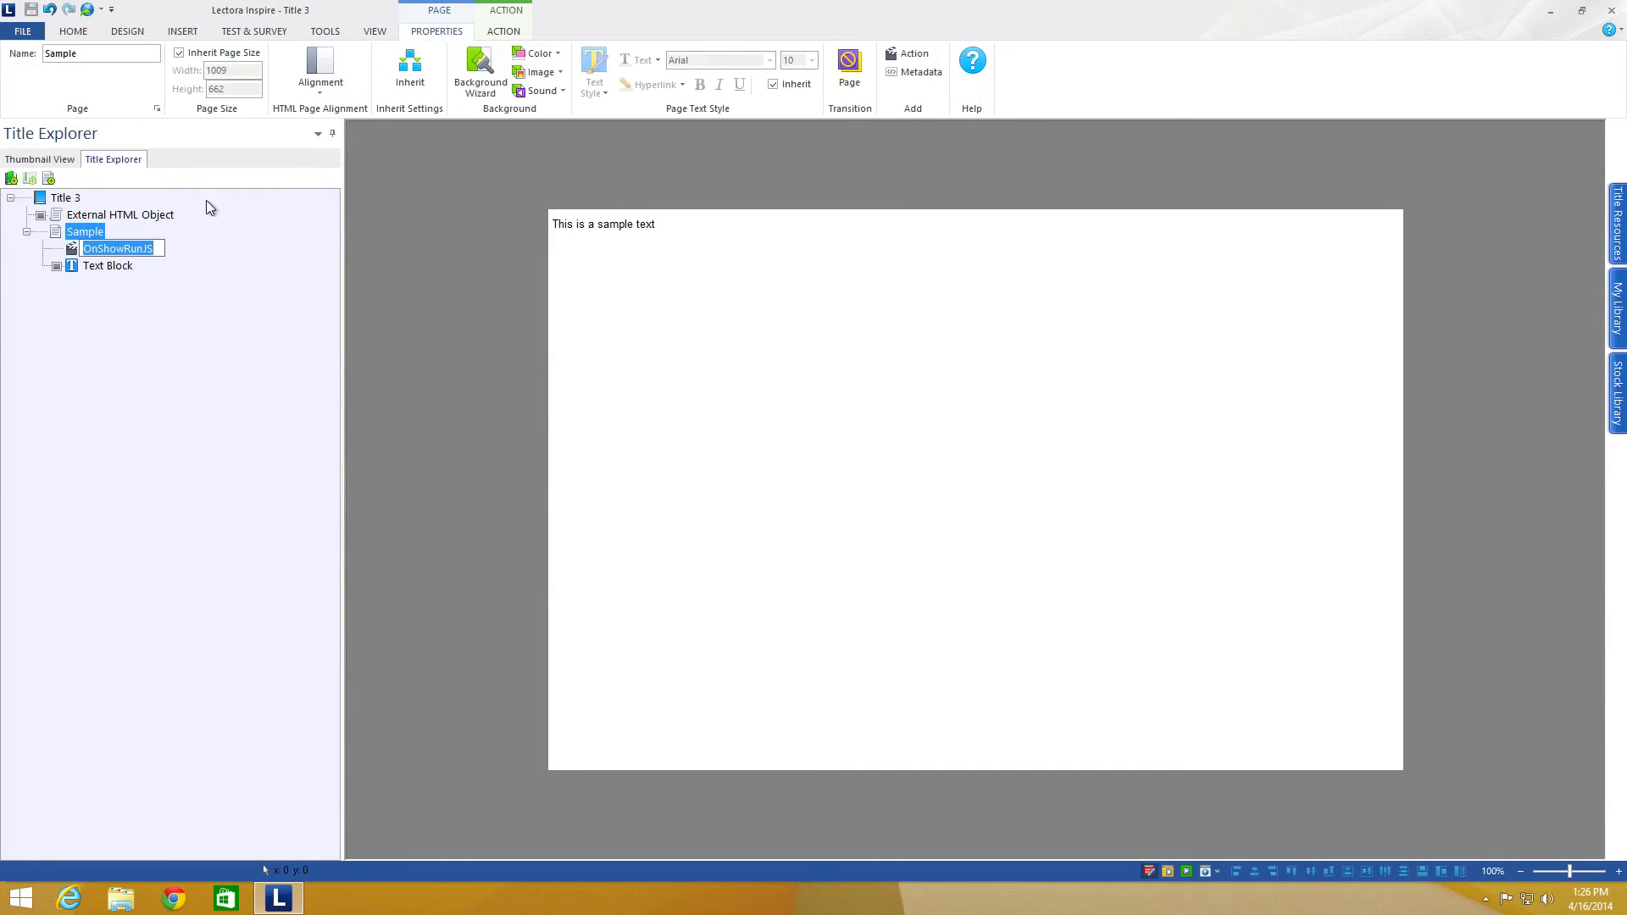
click(107, 266)
click(118, 248)
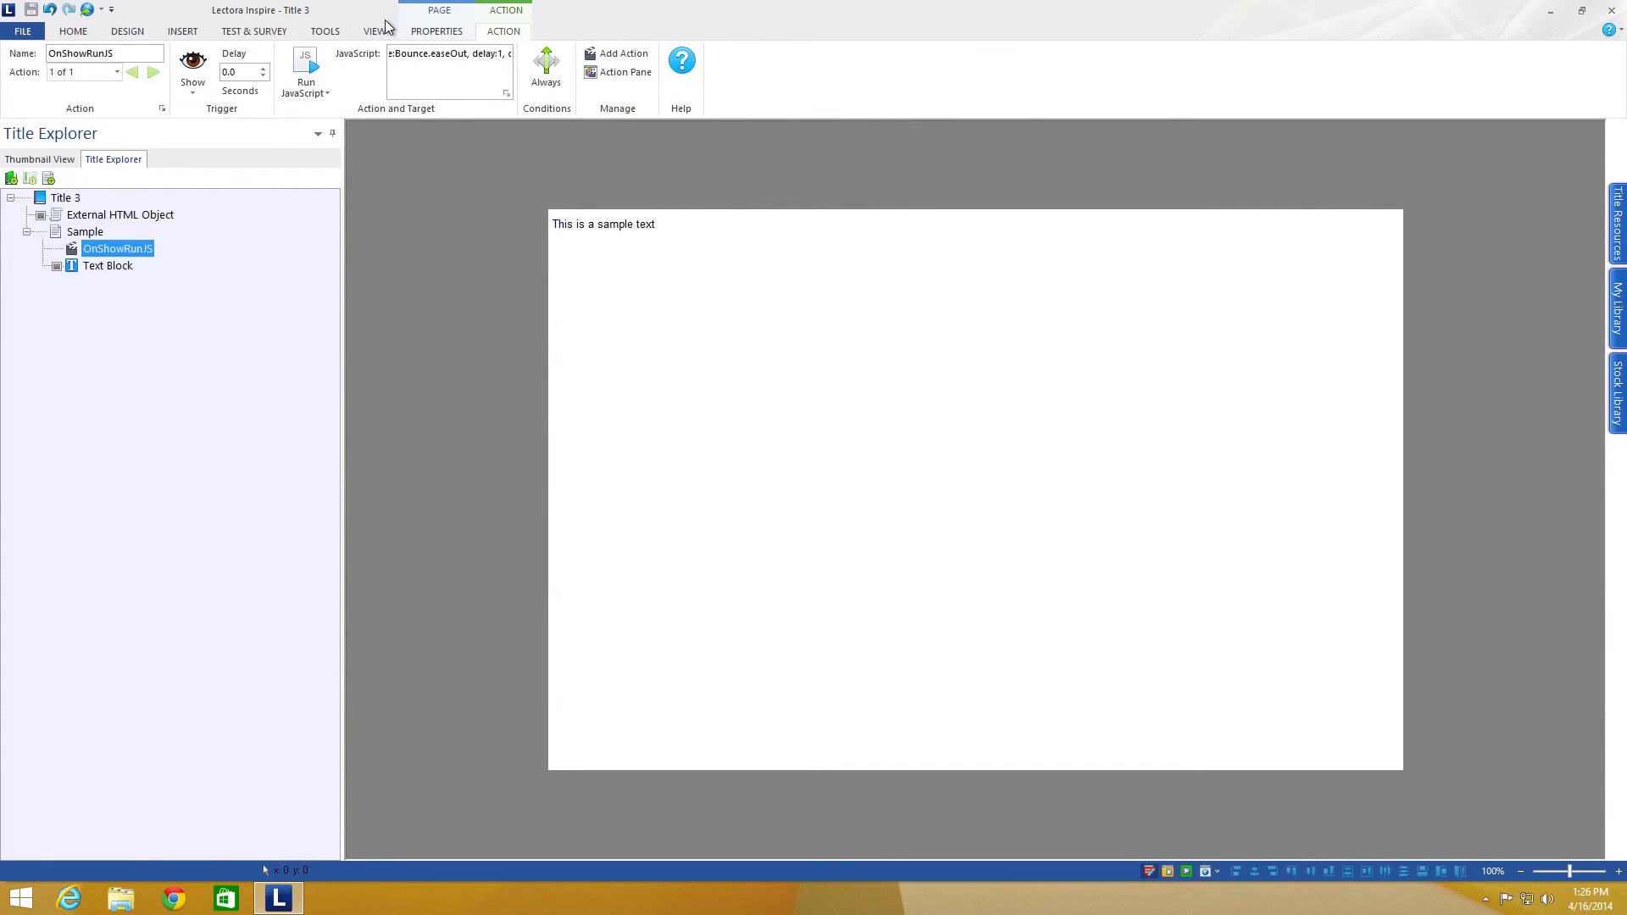
click(507, 94)
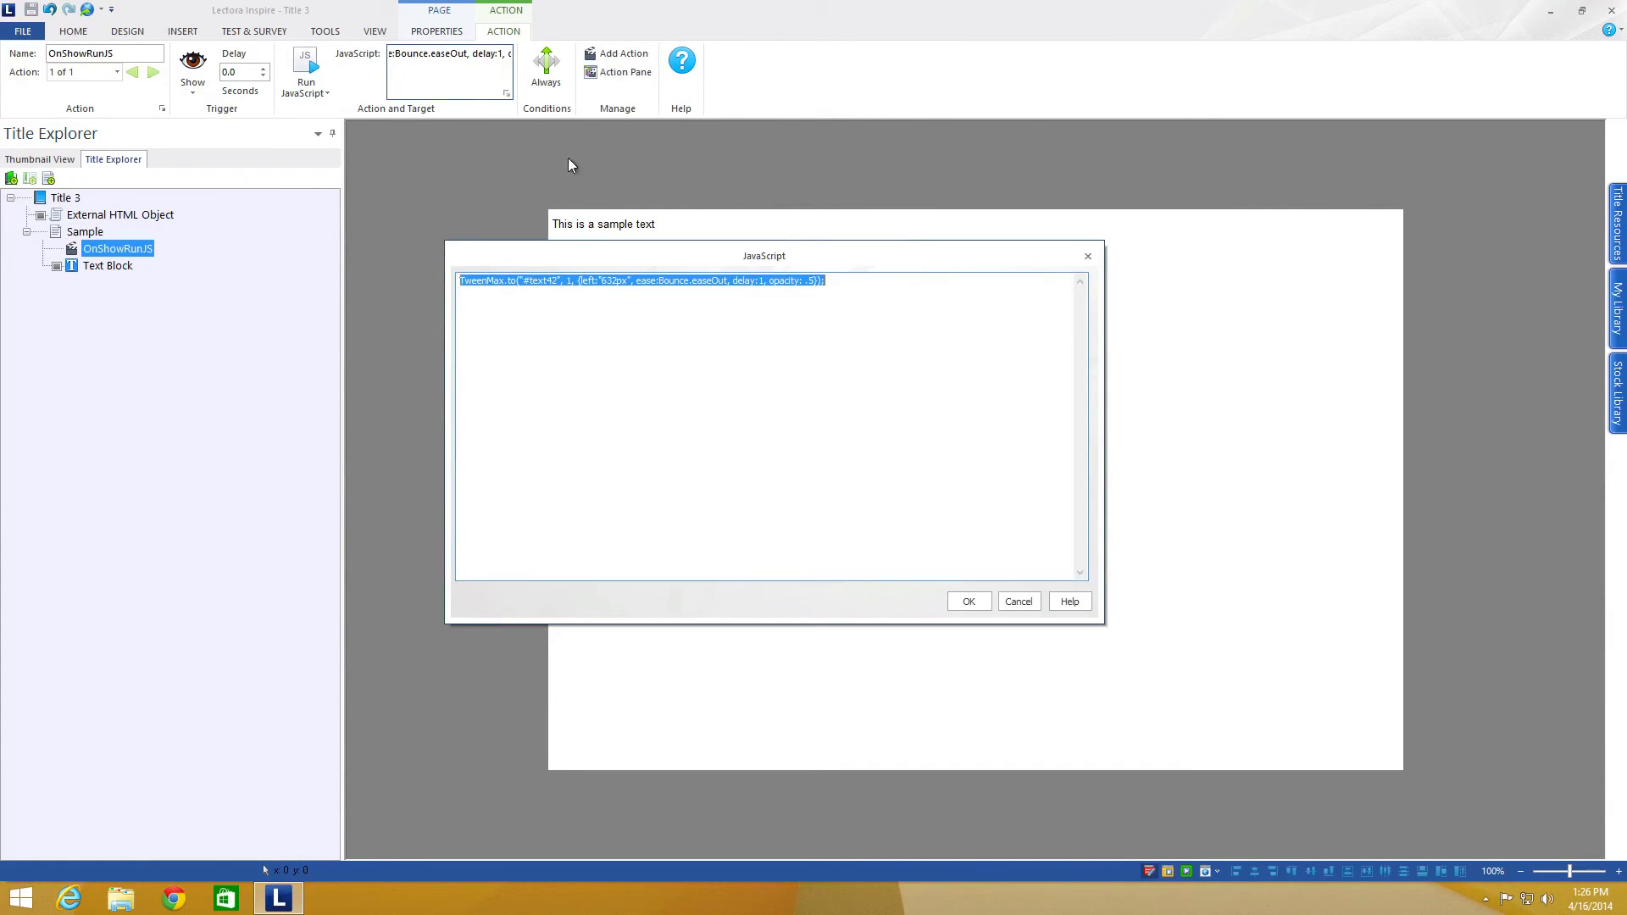
click(812, 280)
text(, scale:0.2)
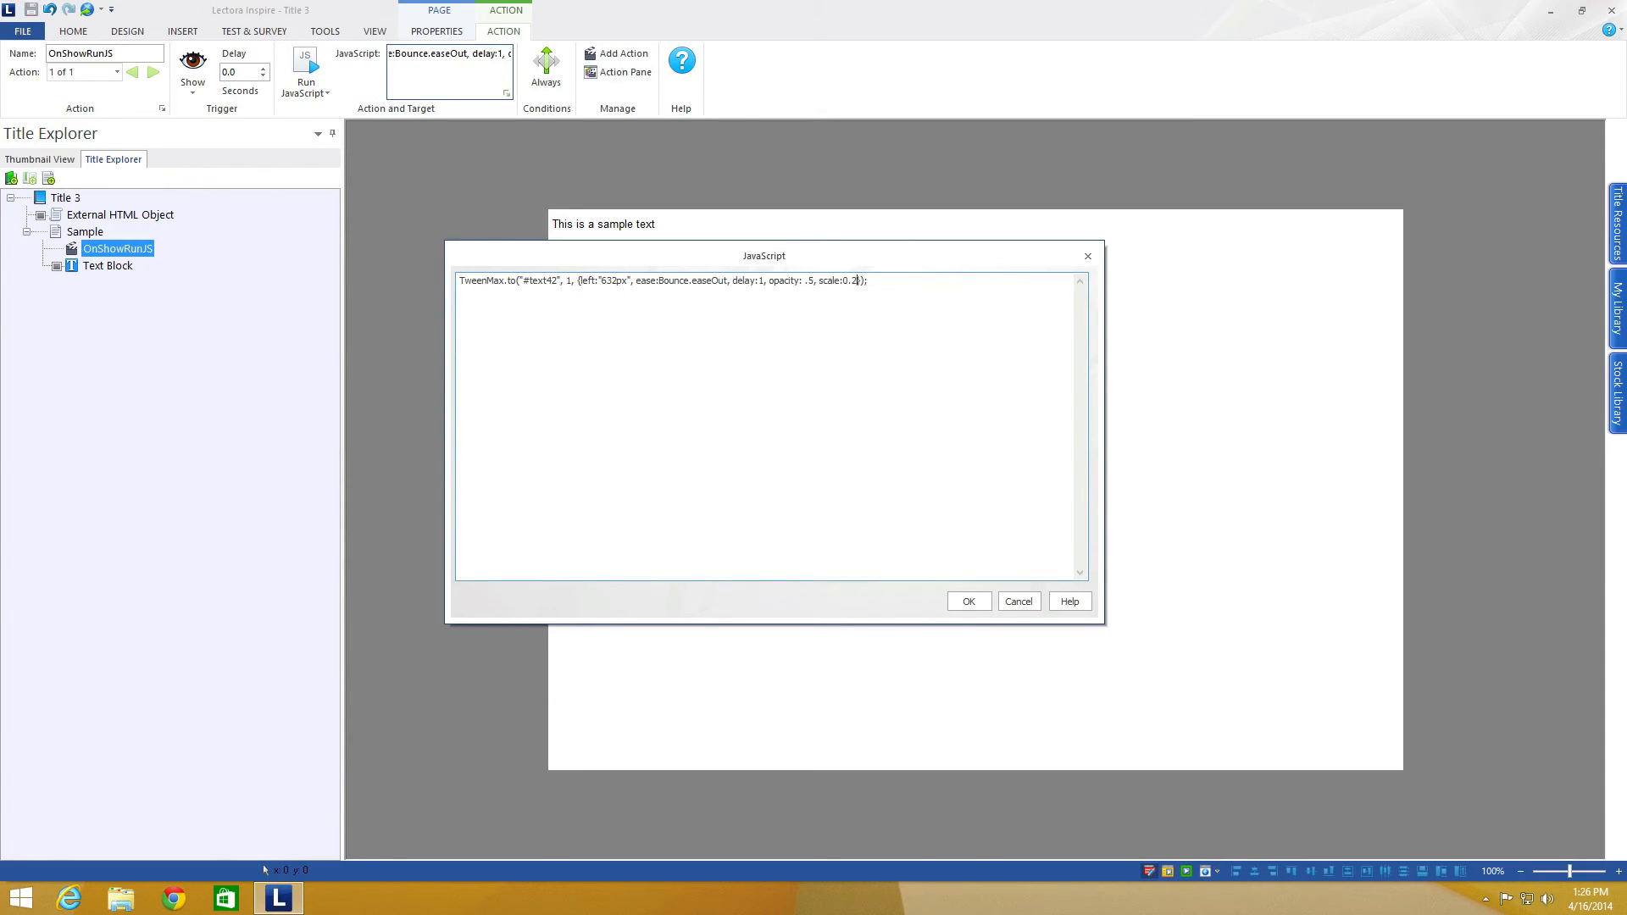
key(BackSpace)
key(BackSpace)
key(BackSpace)
text(1)
key(BackSpace)
text(2)
key(BackSpace)
text(0.2)
click(971, 601)
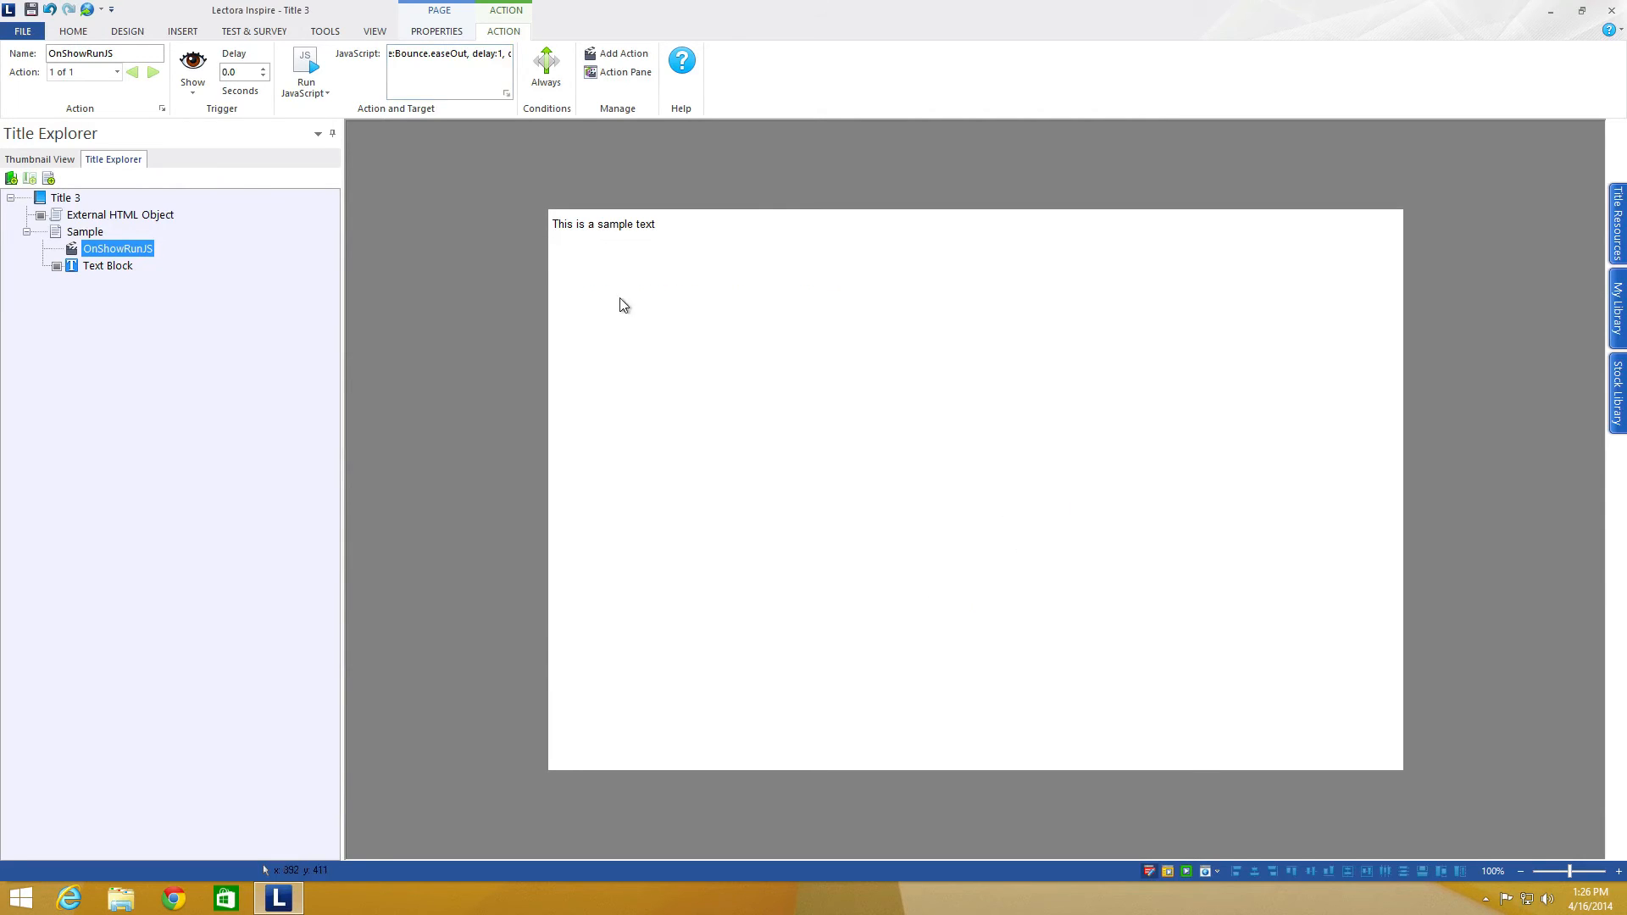
Step: Preview the Sample page in Google Chrome to check the scaled sample text
click(374, 31)
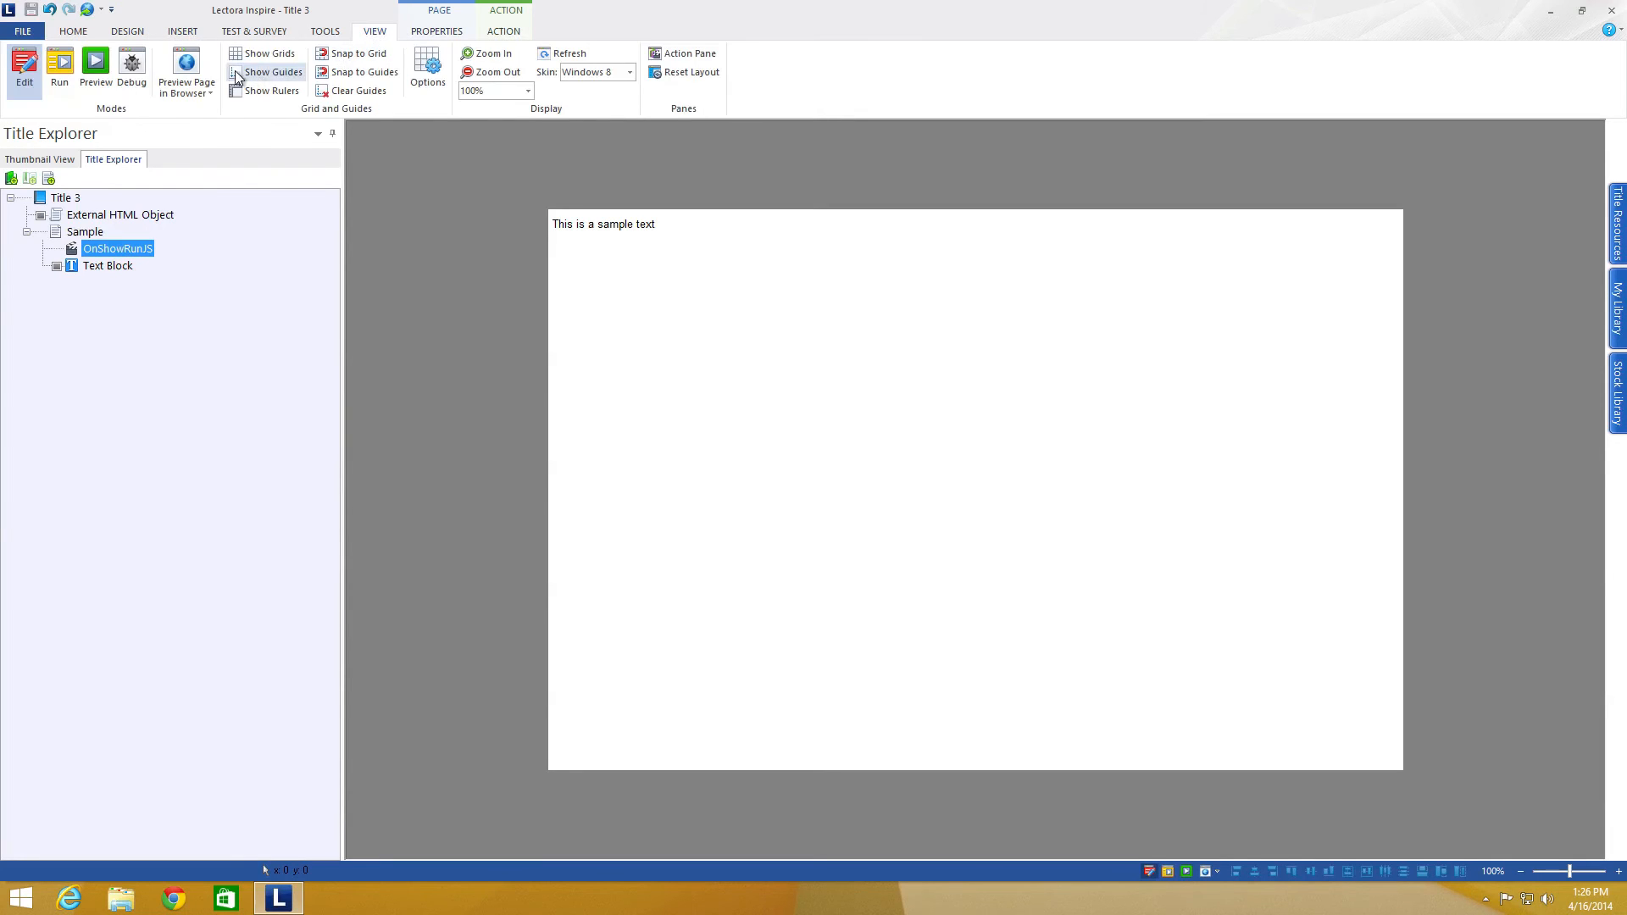
click(186, 84)
click(227, 158)
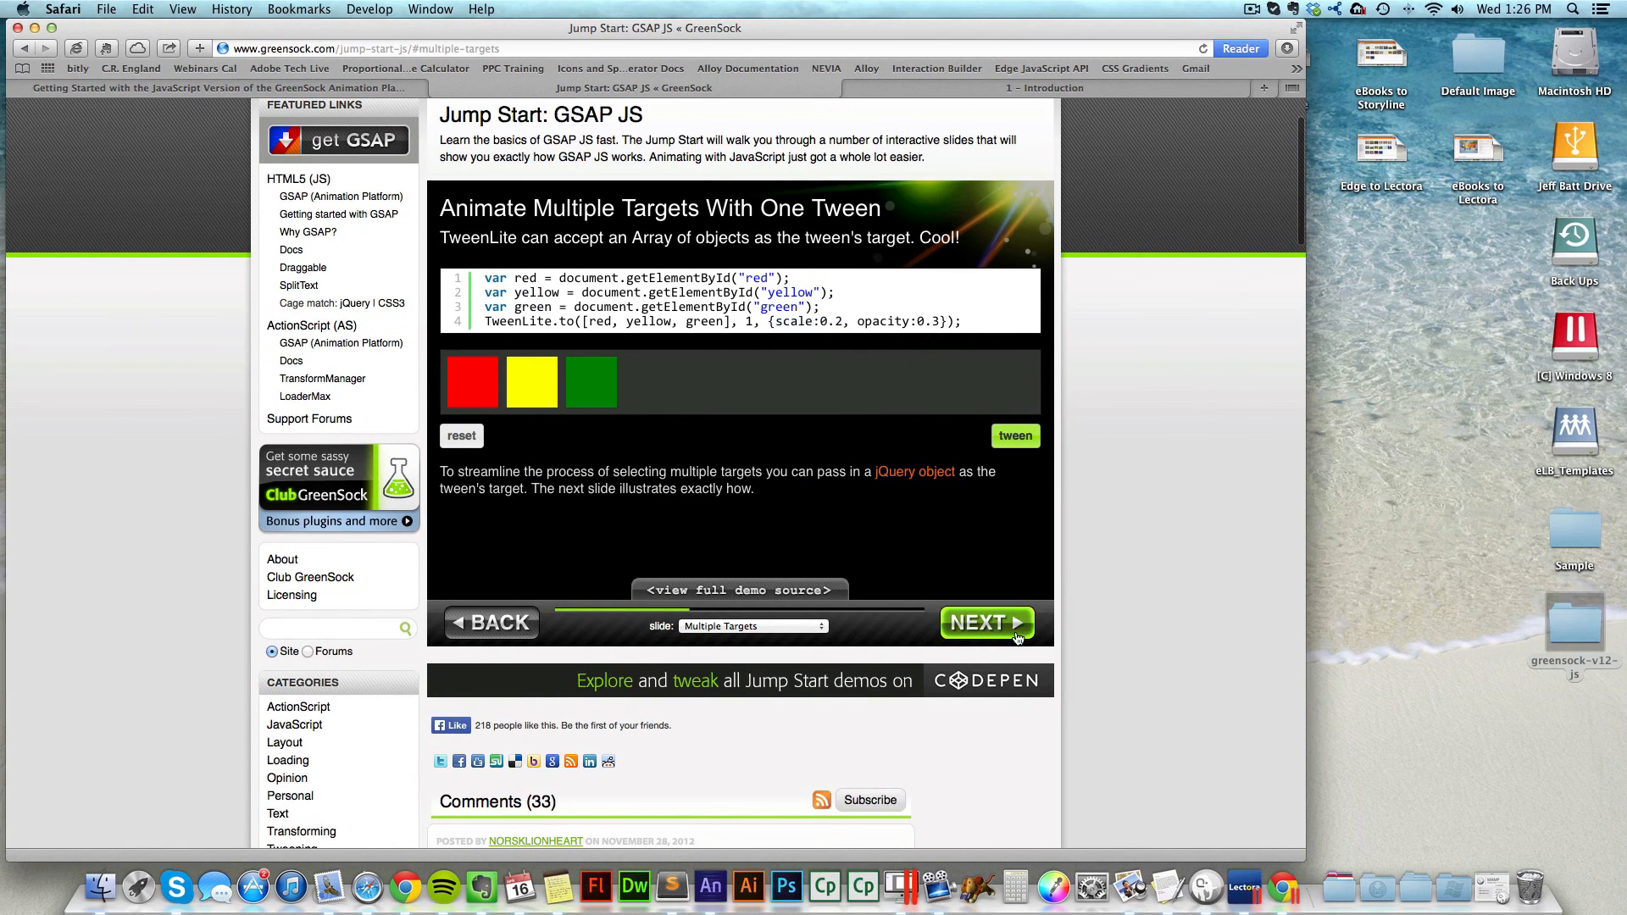
Step: Switch to the GreenSock demo in Safari and examine the jQuery selector code and the callbacks on the Event Callbacks slide
click(1015, 625)
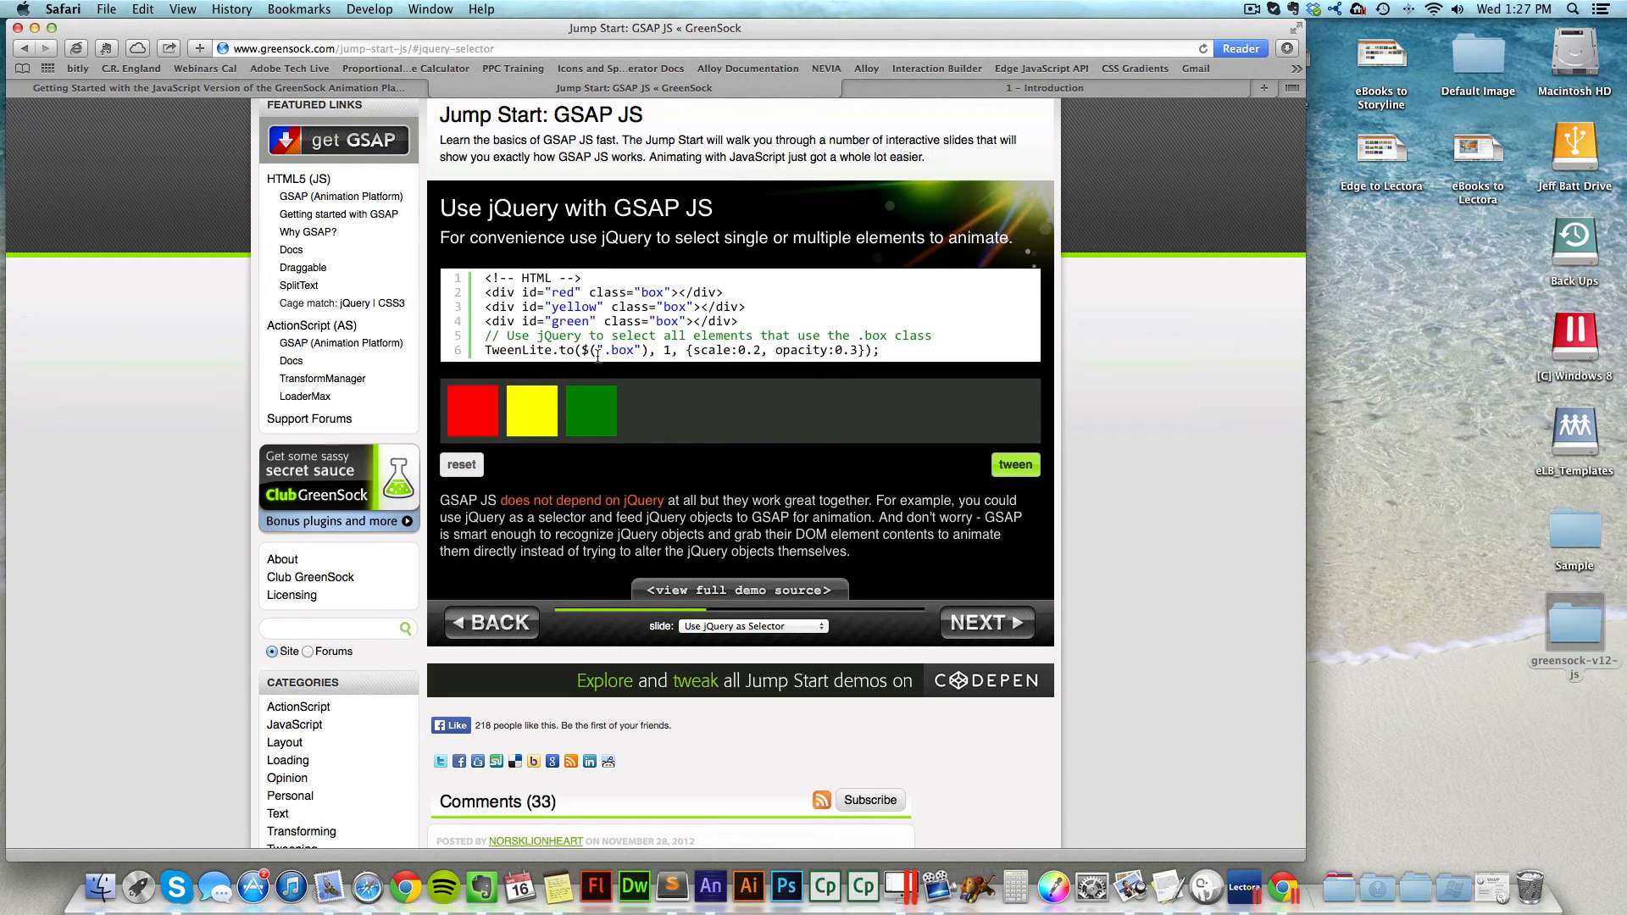
drag(761, 351, 872, 351)
drag(580, 351, 573, 309)
click(964, 627)
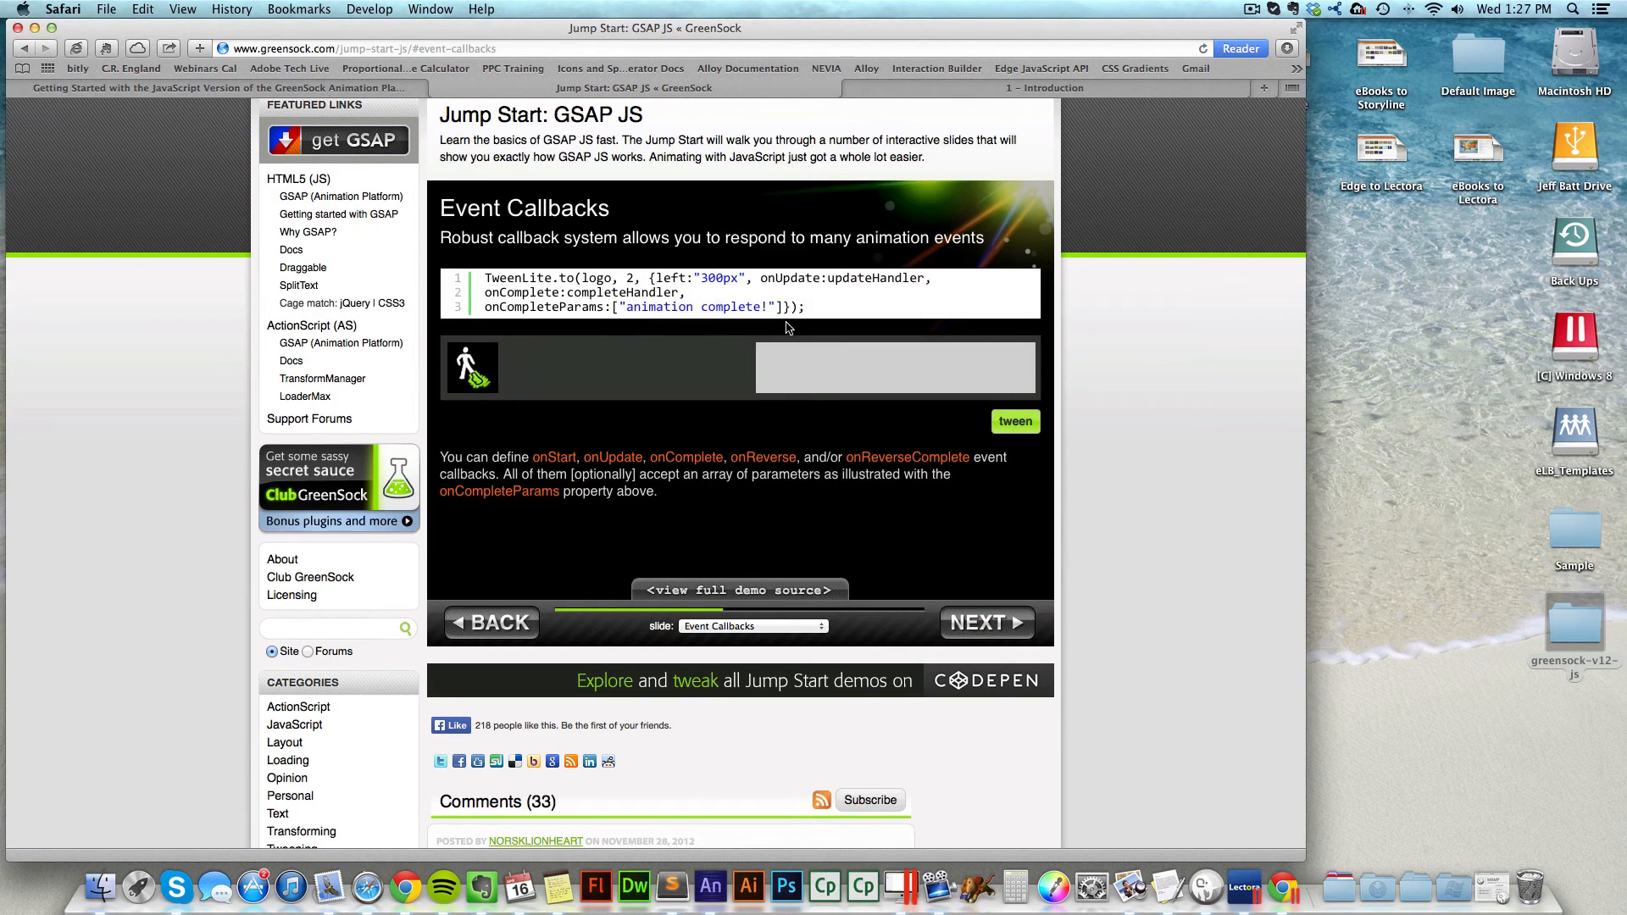
drag(762, 278, 875, 277)
click(780, 280)
drag(567, 292, 481, 293)
click(612, 294)
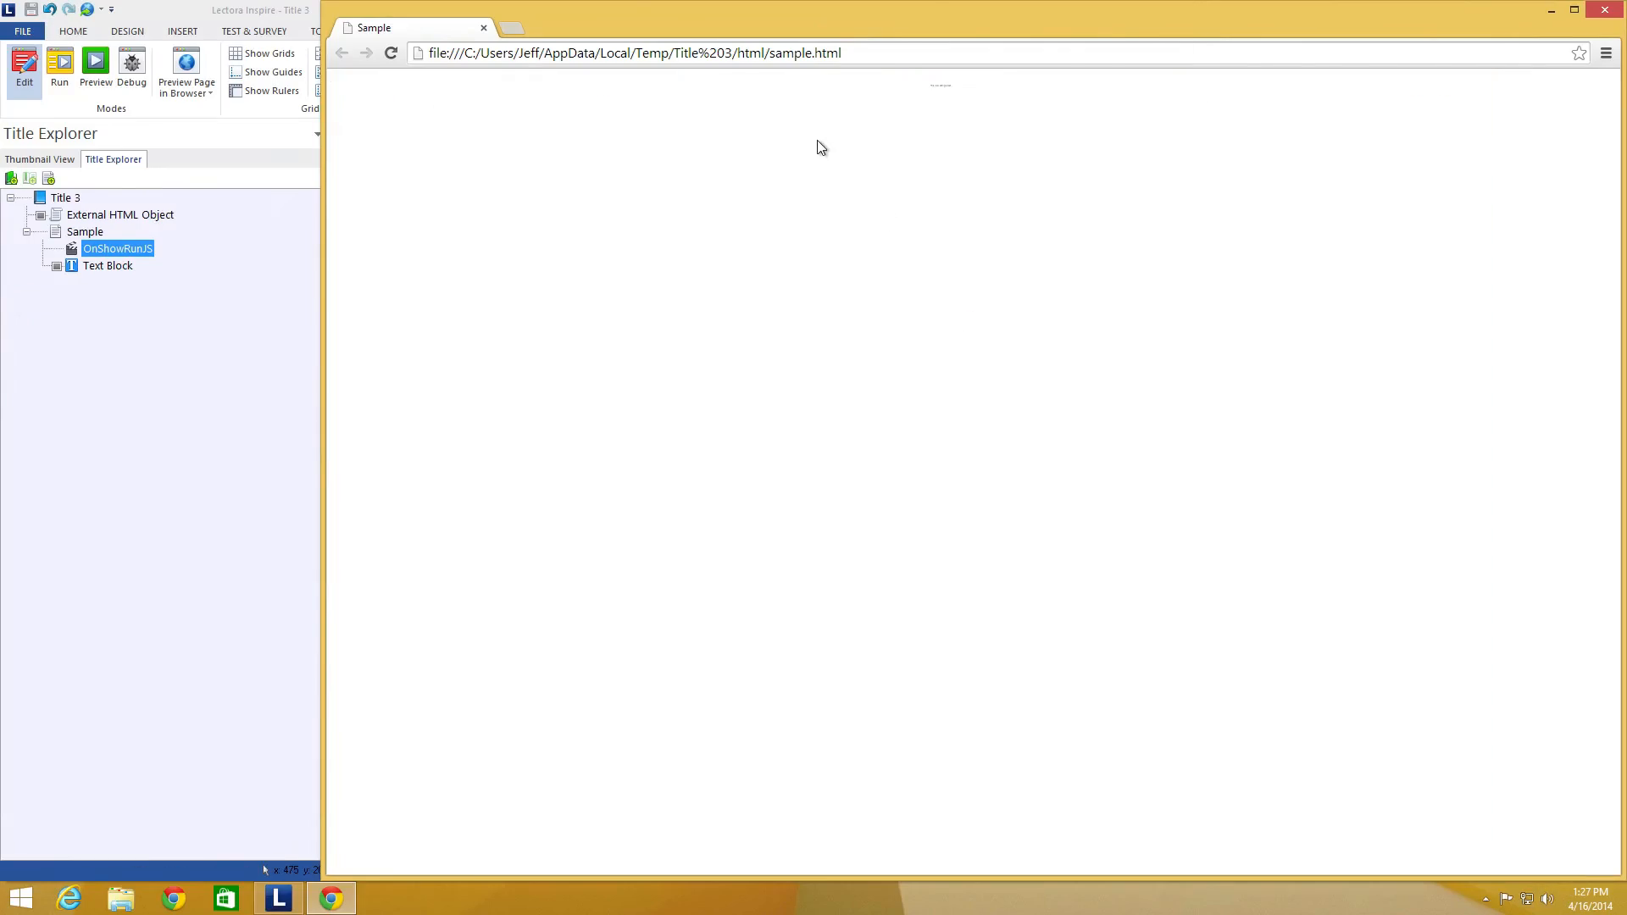
Step: Return to the GreenSock demo in Safari and copy onComplete:completeHandler from the Event Callbacks code
key(ctrl+Left)
drag(683, 293, 487, 297)
click(630, 294)
key(super+a)
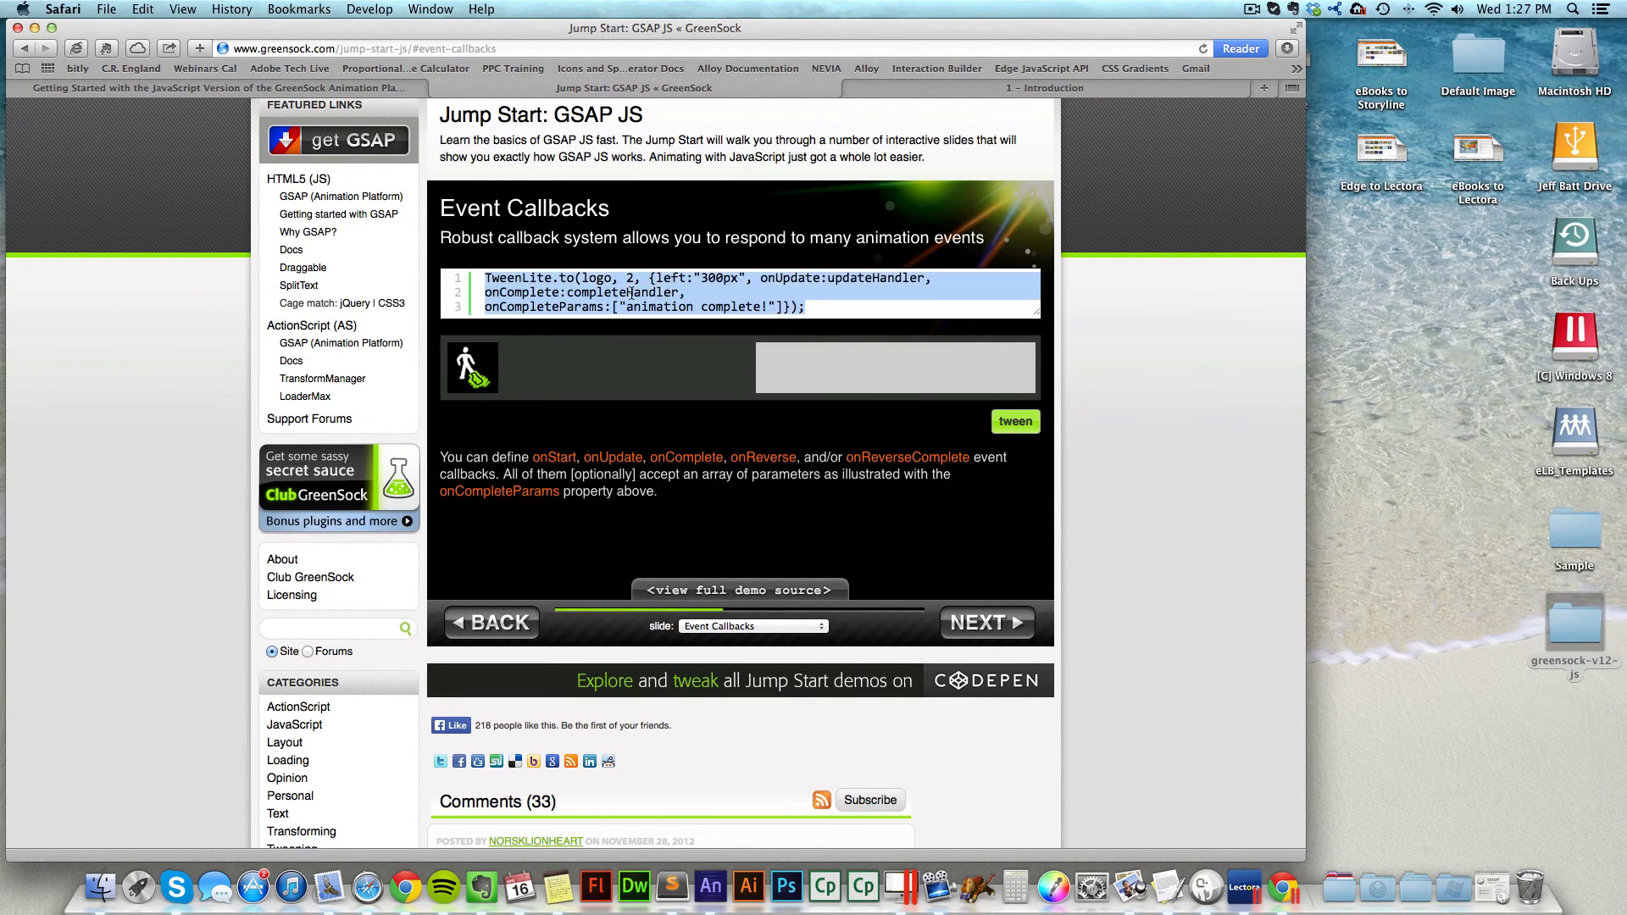
double_click(614, 294)
key(ctrl+c)
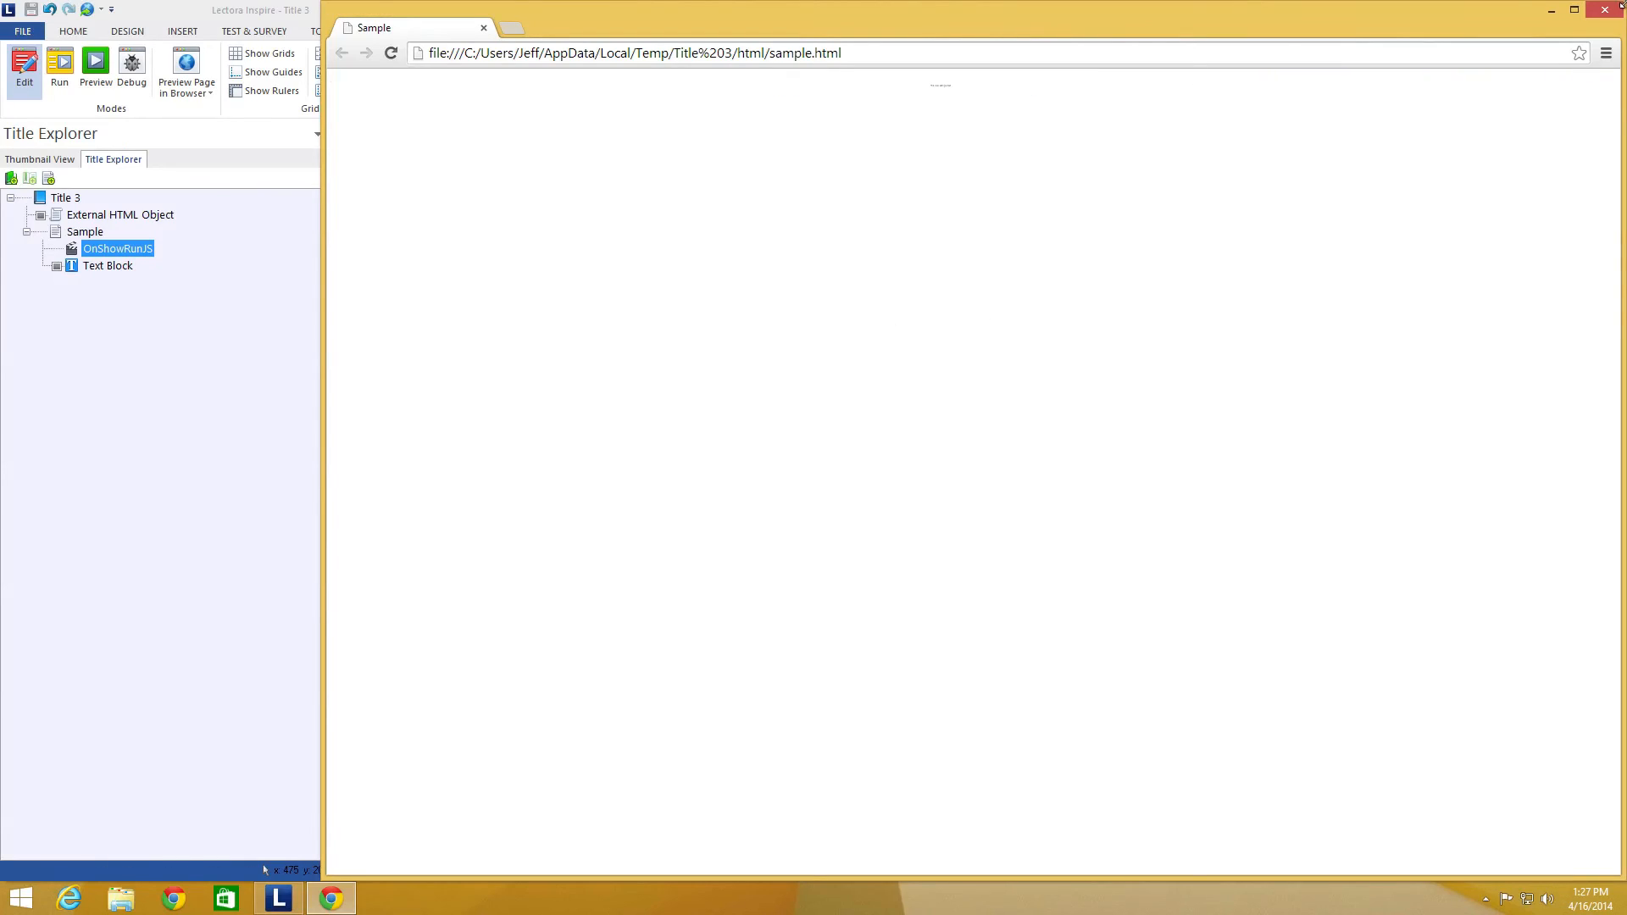
Step: Close the Chrome preview and open the OnShowRunJS action's JavaScript for editing in Lectora
click(1614, 9)
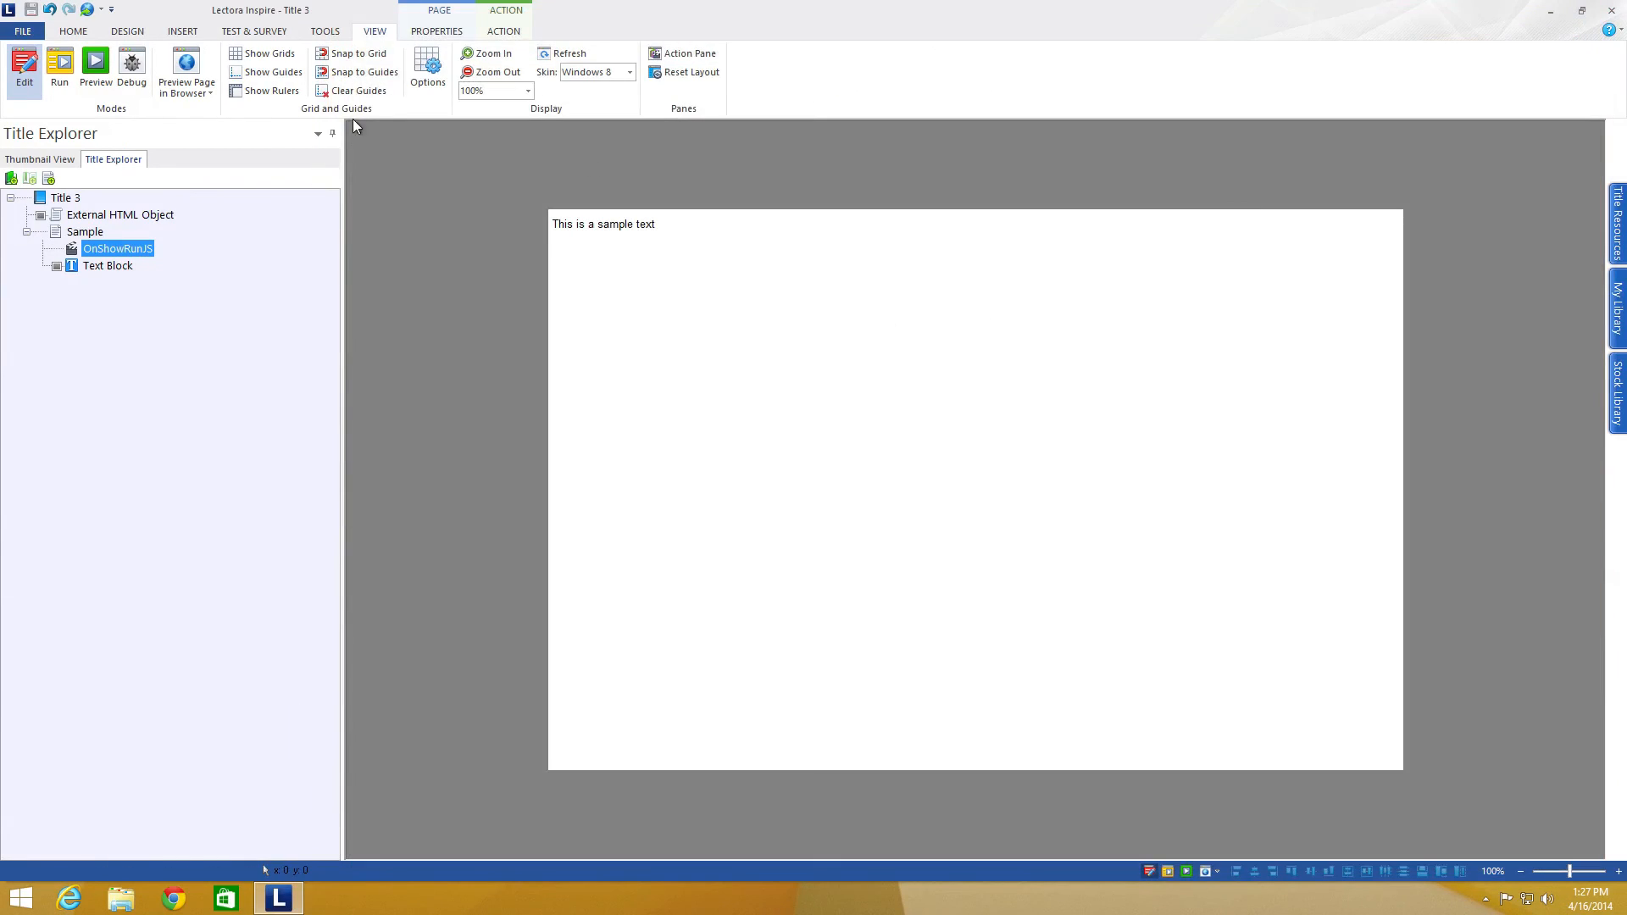
click(427, 34)
click(119, 248)
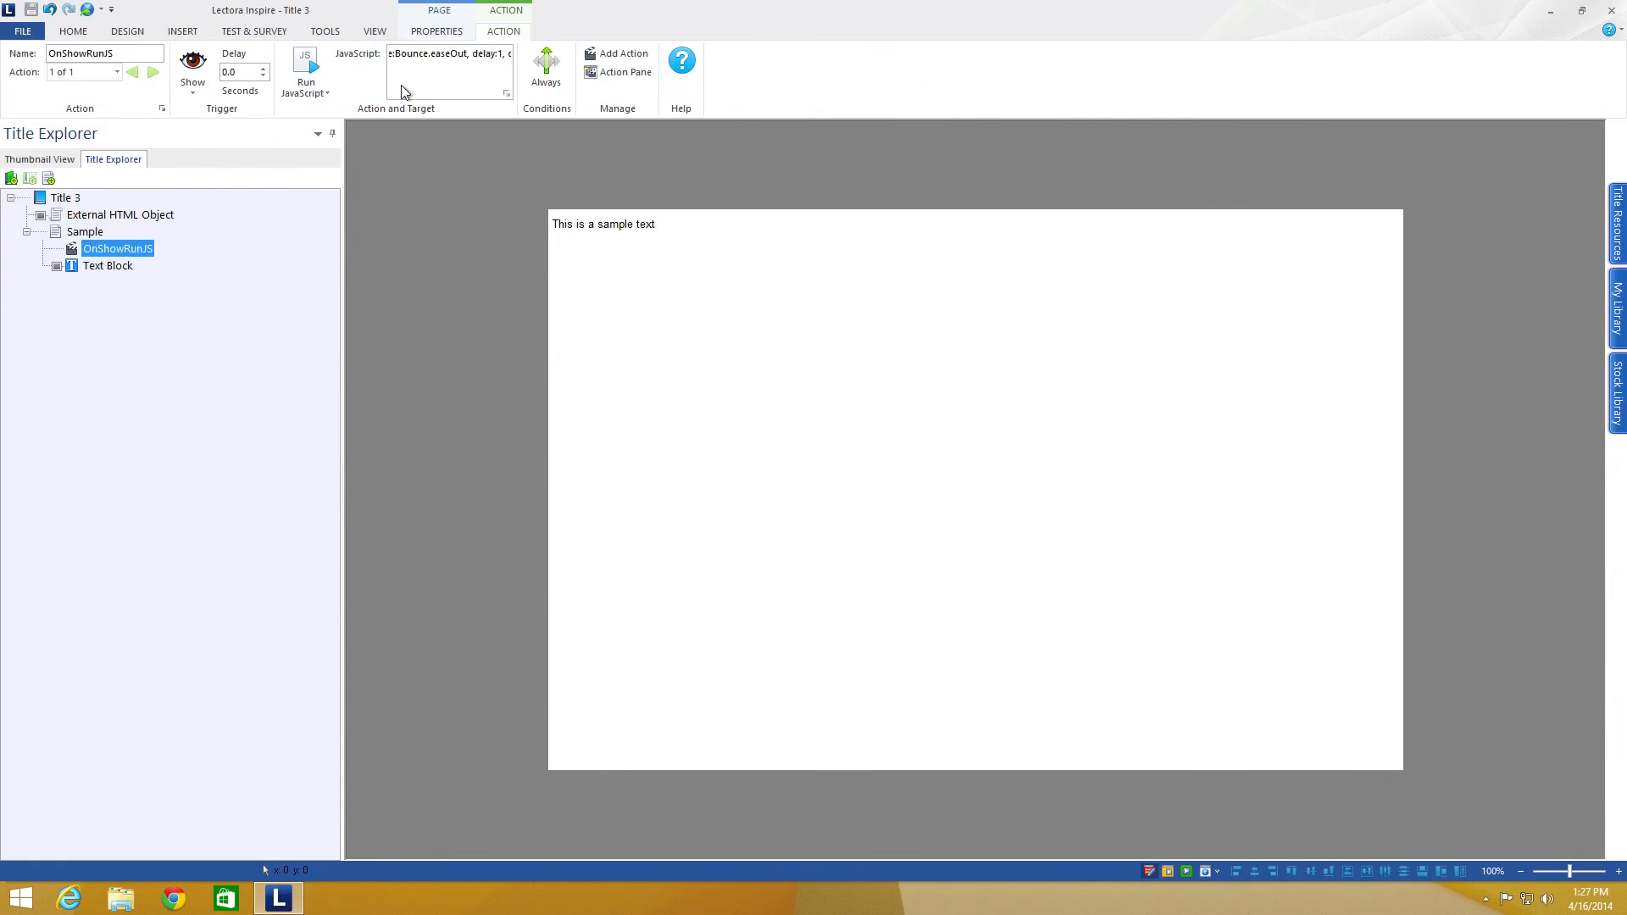
click(506, 93)
Step: Add , onComplete:completeHandler after scale:0.2 in the TweenMax.to call
click(743, 326)
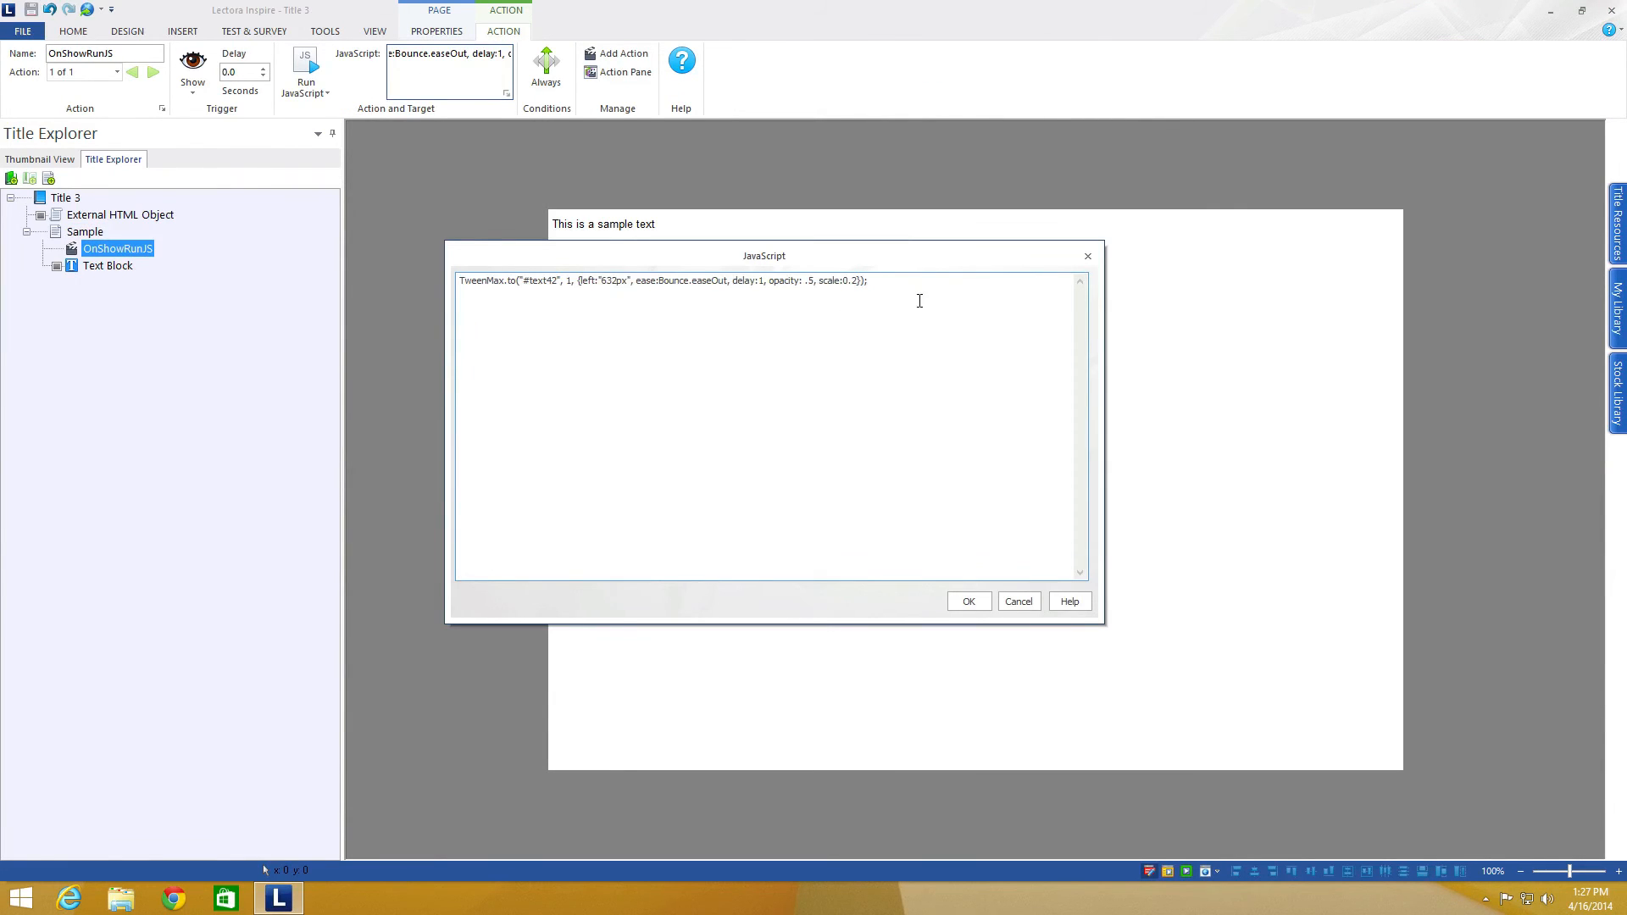
key(Return)
key(ctrl+v)
key(ctrl+z)
key(ctrl+v)
double_click(956, 280)
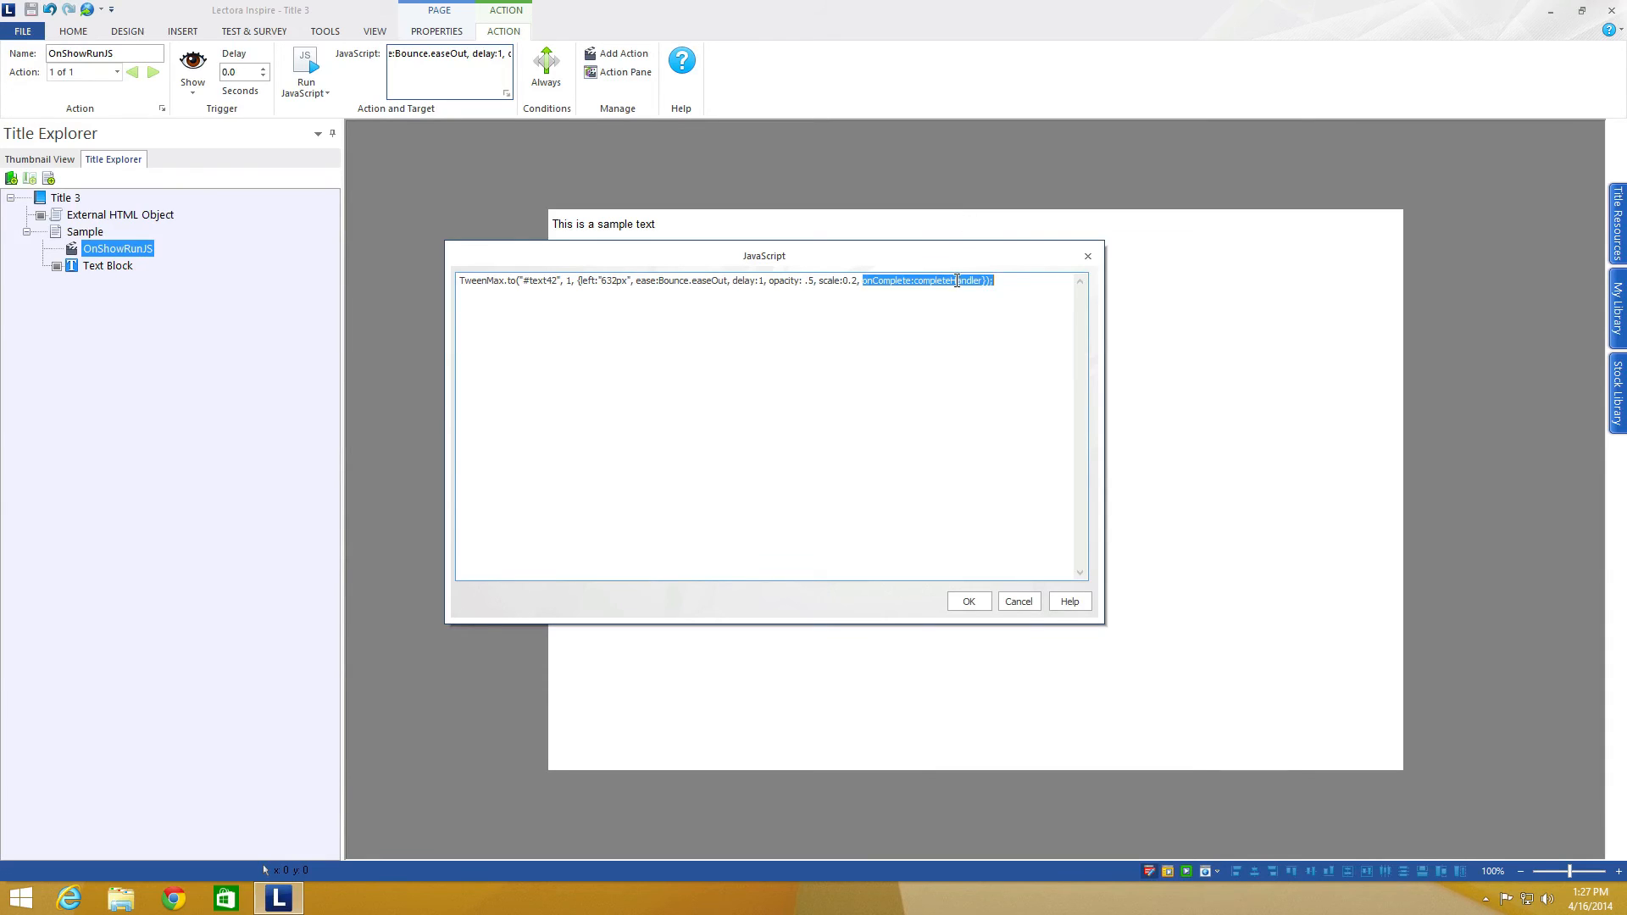
click(920, 284)
mouse_move(916, 284)
mouse_down()
mouse_move(981, 282)
mouse_move(923, 282)
mouse_up()
click(1024, 280)
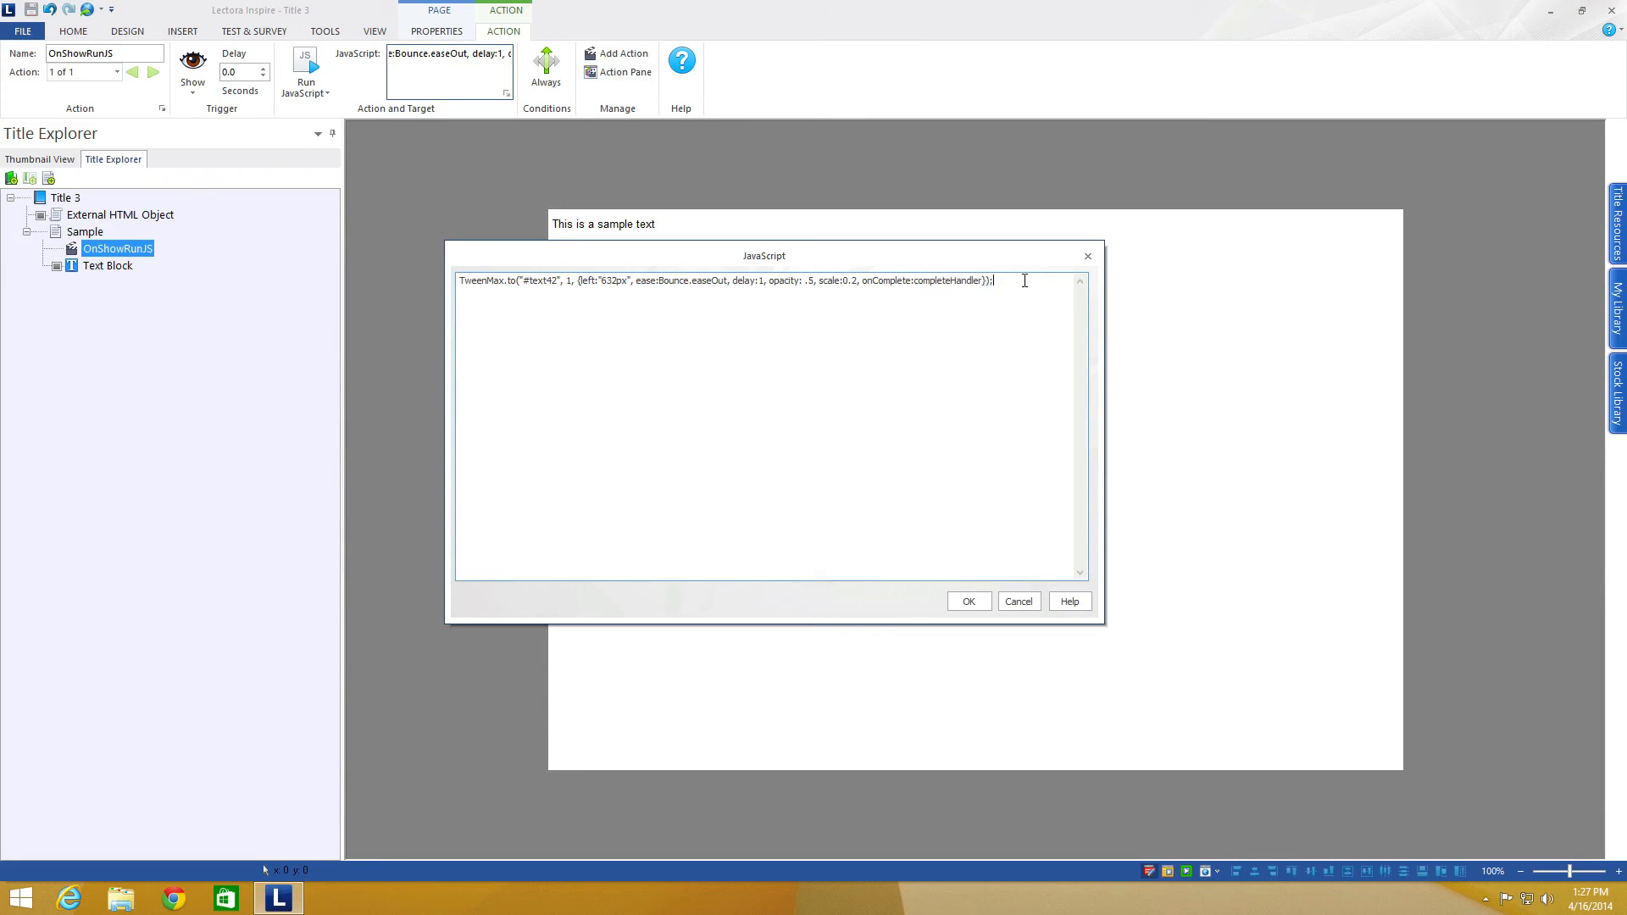
Step: Try a function completeHandler declaration below the tween call, and remove it together with the onComplete:completeHandler property
text(function completeHandler)
drag(583, 304, 399, 308)
key(BackSpace)
key(BackSpace)
key(BackSpace)
key(BackSpace)
key(BackSpace)
key(BackSpace)
key(BackSpace)
key(BackSpace)
key(BackSpace)
key(BackSpace)
key(BackSpace)
key(BackSpace)
key(BackSpace)
key(BackSpace)
key(BackSpace)
key(BackSpace)
key(BackSpace)
key(BackSpace)
key(BackSpace)
key(BackSpace)
key(BackSpace)
key(BackSpace)
key(BackSpace)
key(BackSpace)
key(BackSpace)
key(BackSpace)
Step: Switch to the GreenSock demo in Safari, advance to the Reference A Tween slide and examine the tween variable and restart() call
key(ctrl+Left)
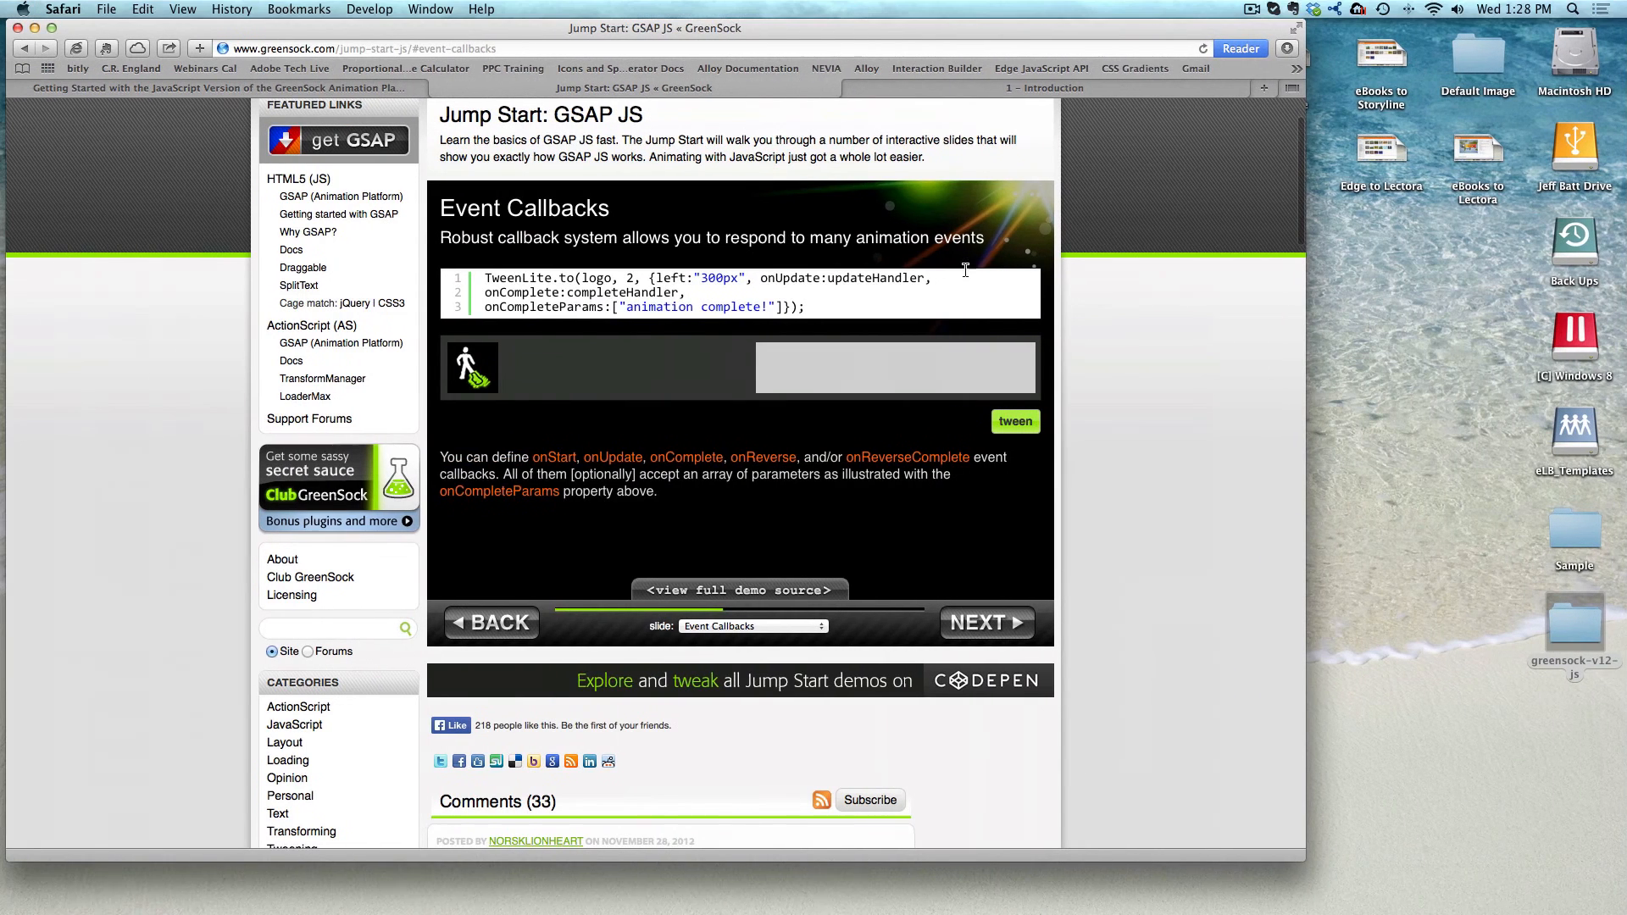
click(1000, 629)
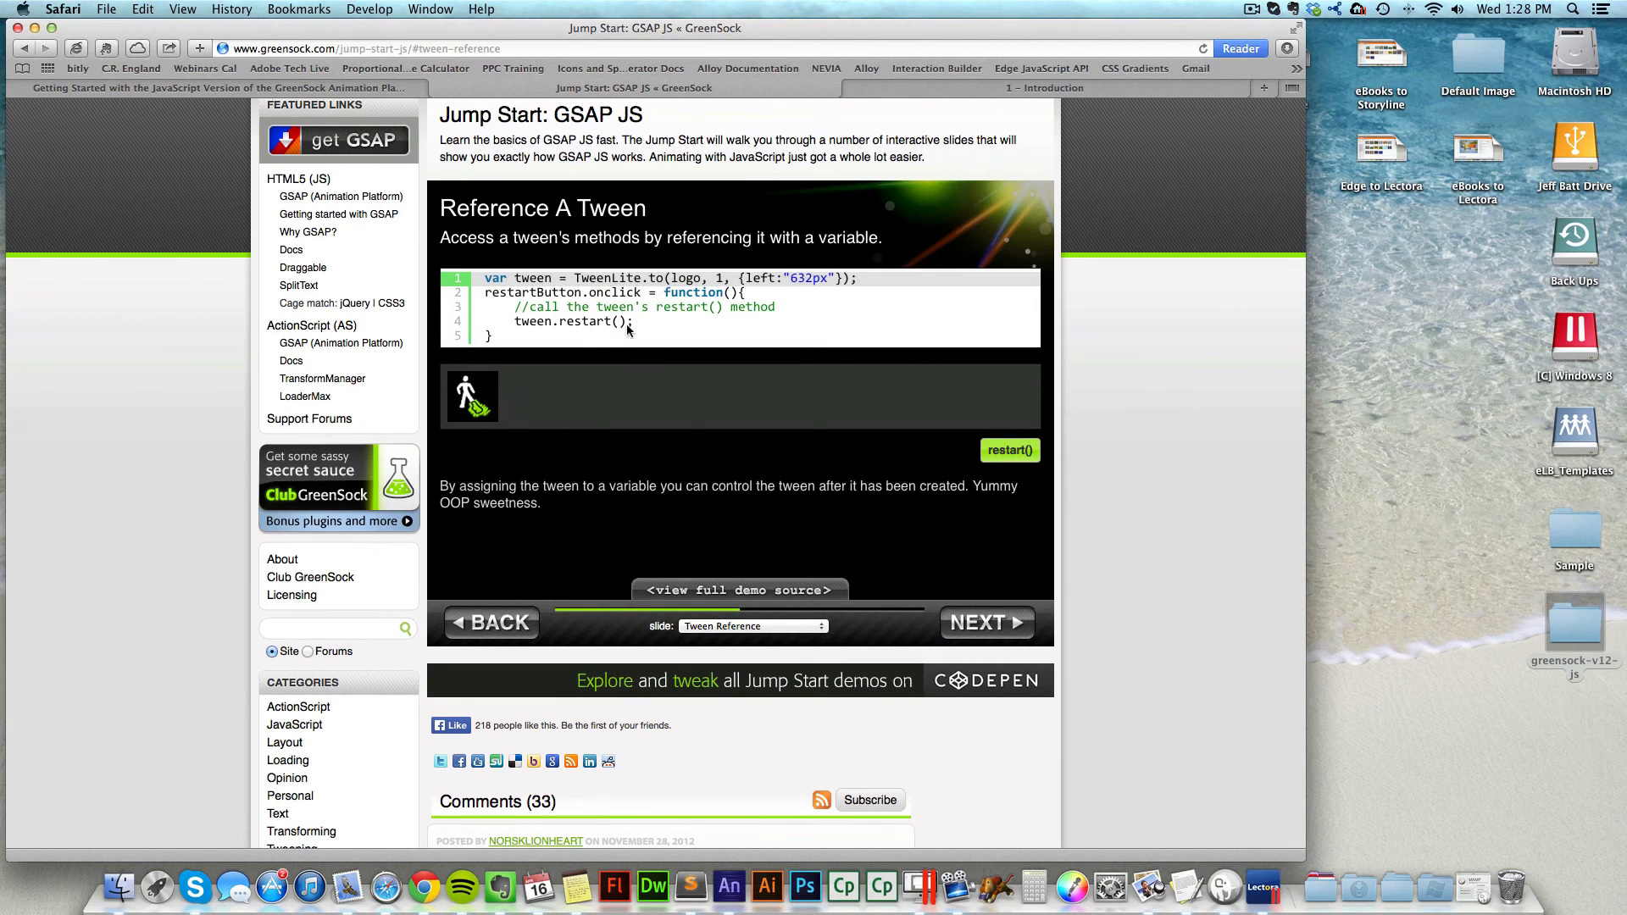
drag(529, 293, 634, 291)
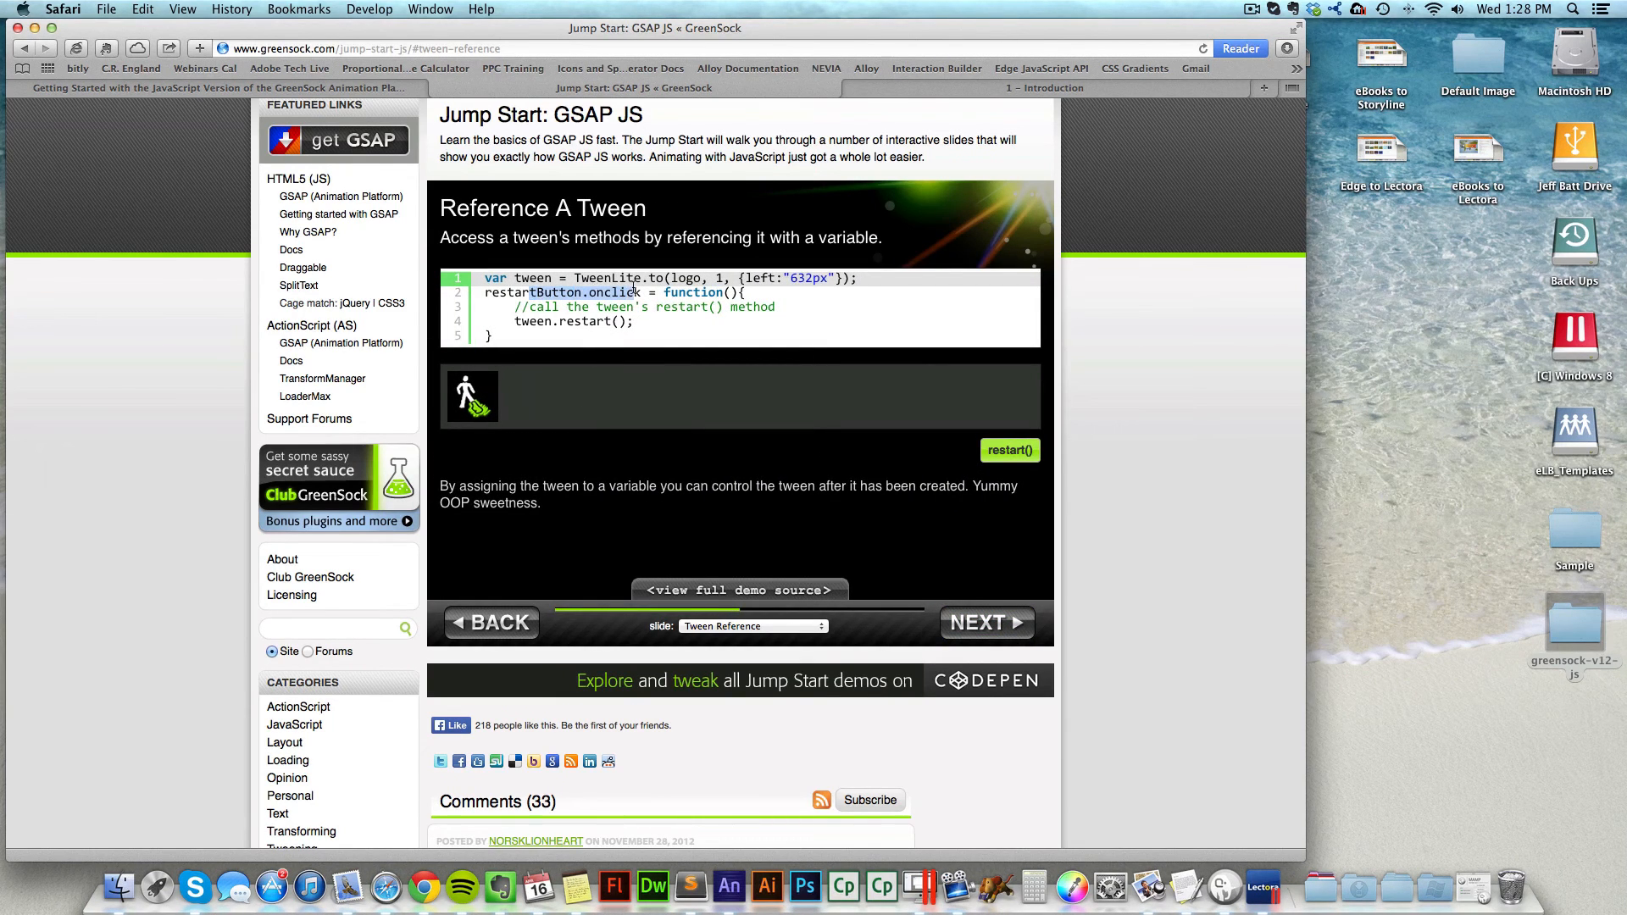
click(581, 325)
key(super+a)
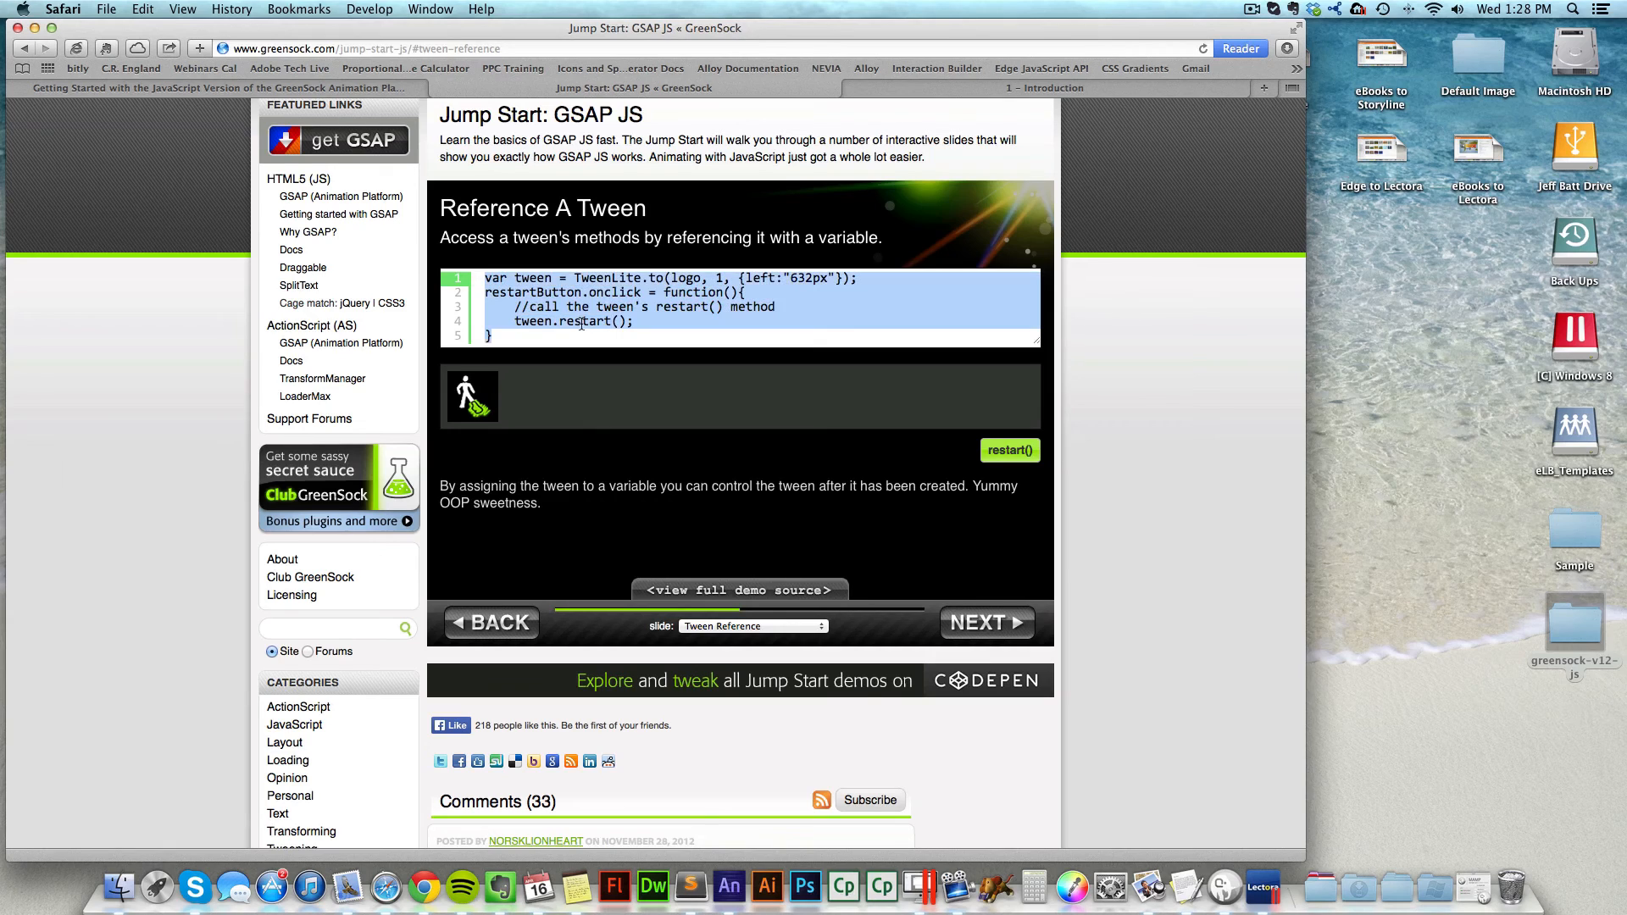
click(588, 324)
drag(537, 325, 615, 324)
double_click(533, 278)
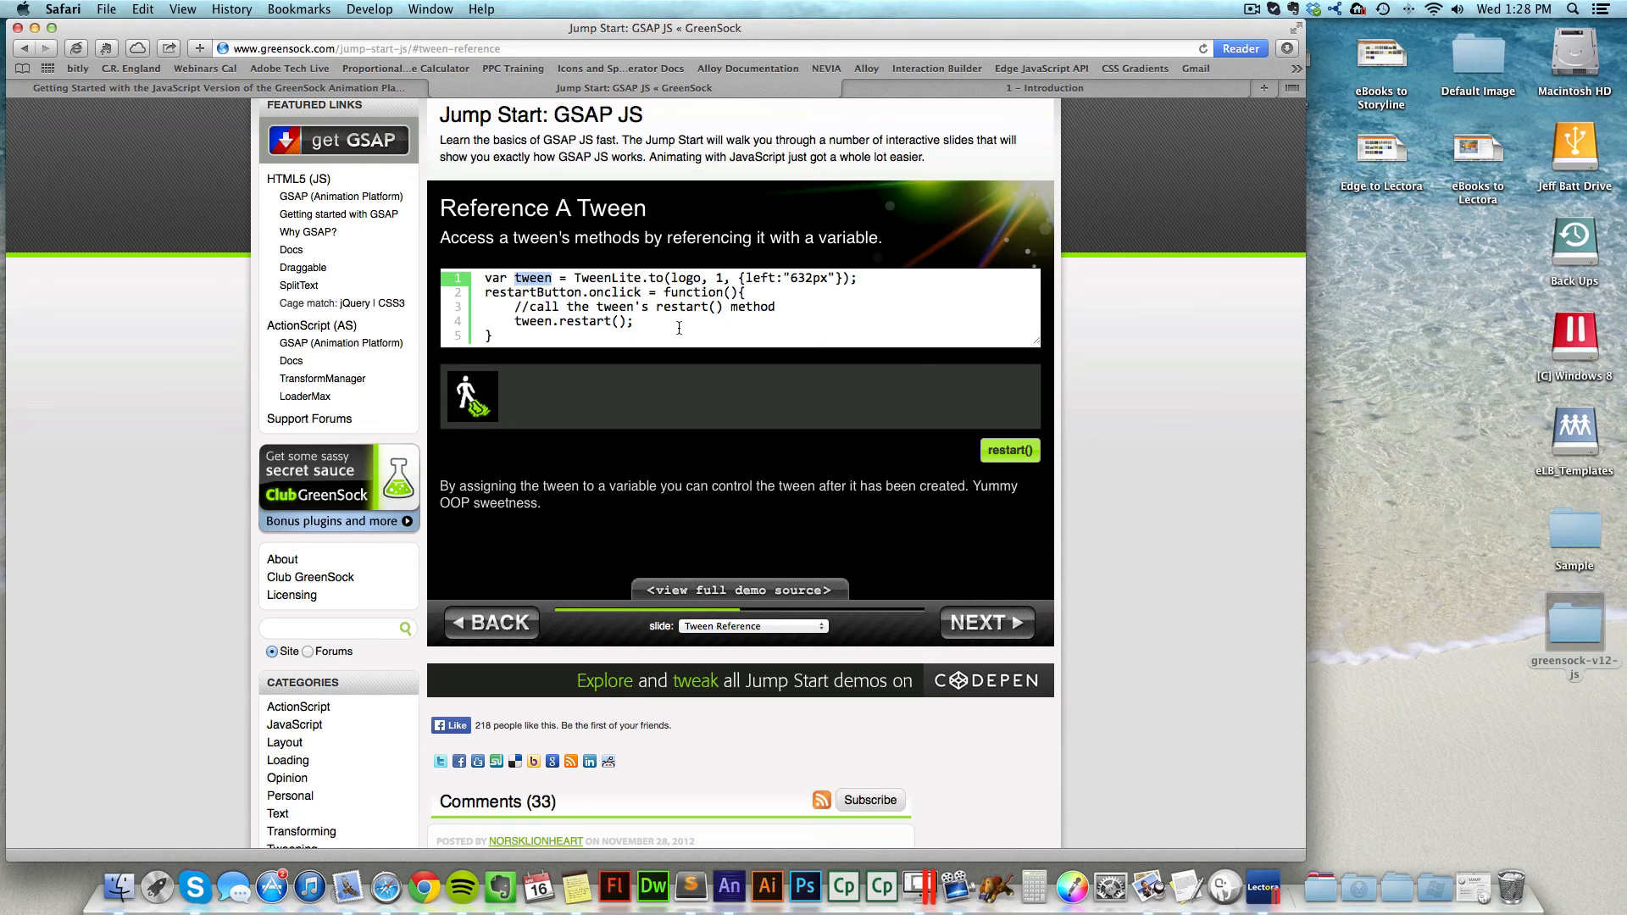
Step: Advance through the Control Playback and TweenMax slides to the Repeat slide, examining the ease and repeat properties
click(979, 627)
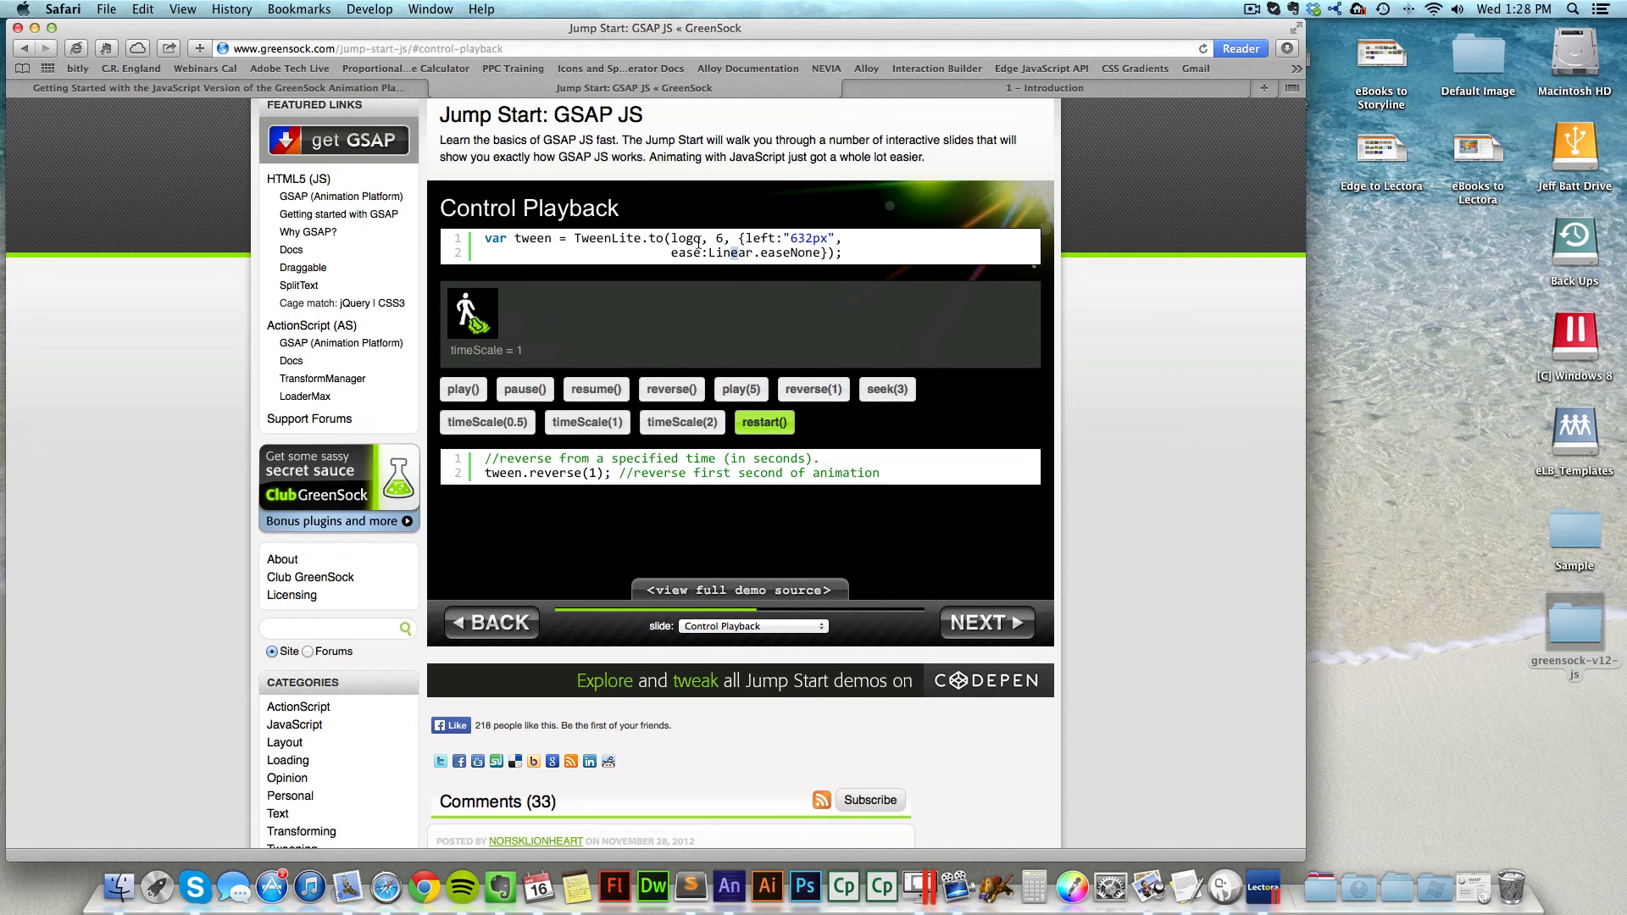
drag(694, 253, 758, 255)
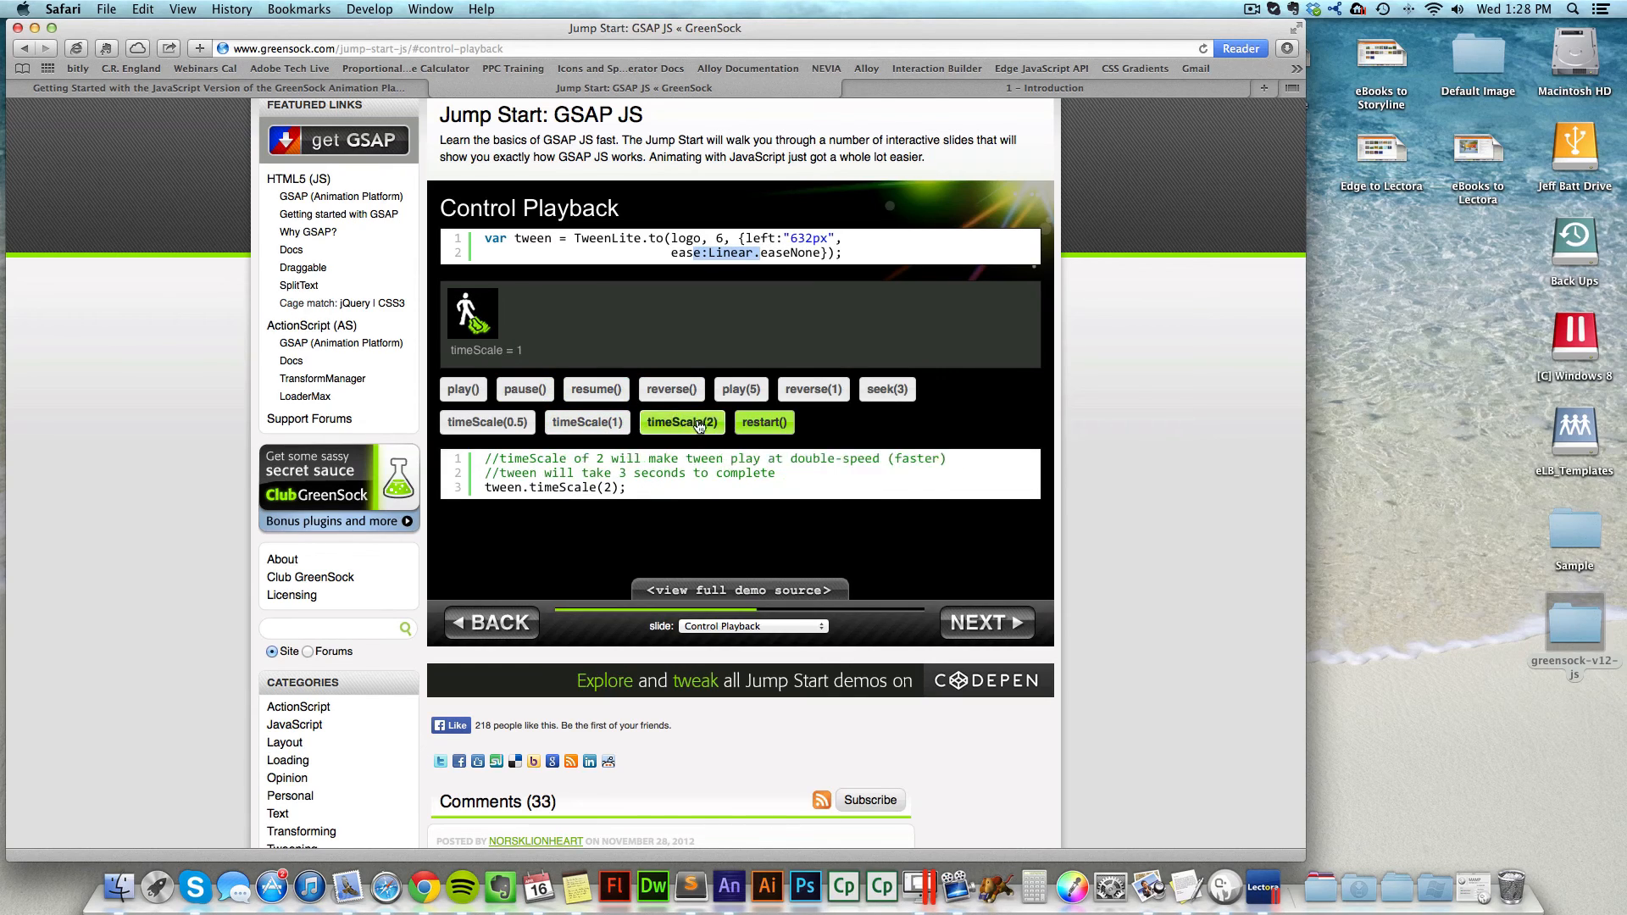
click(988, 619)
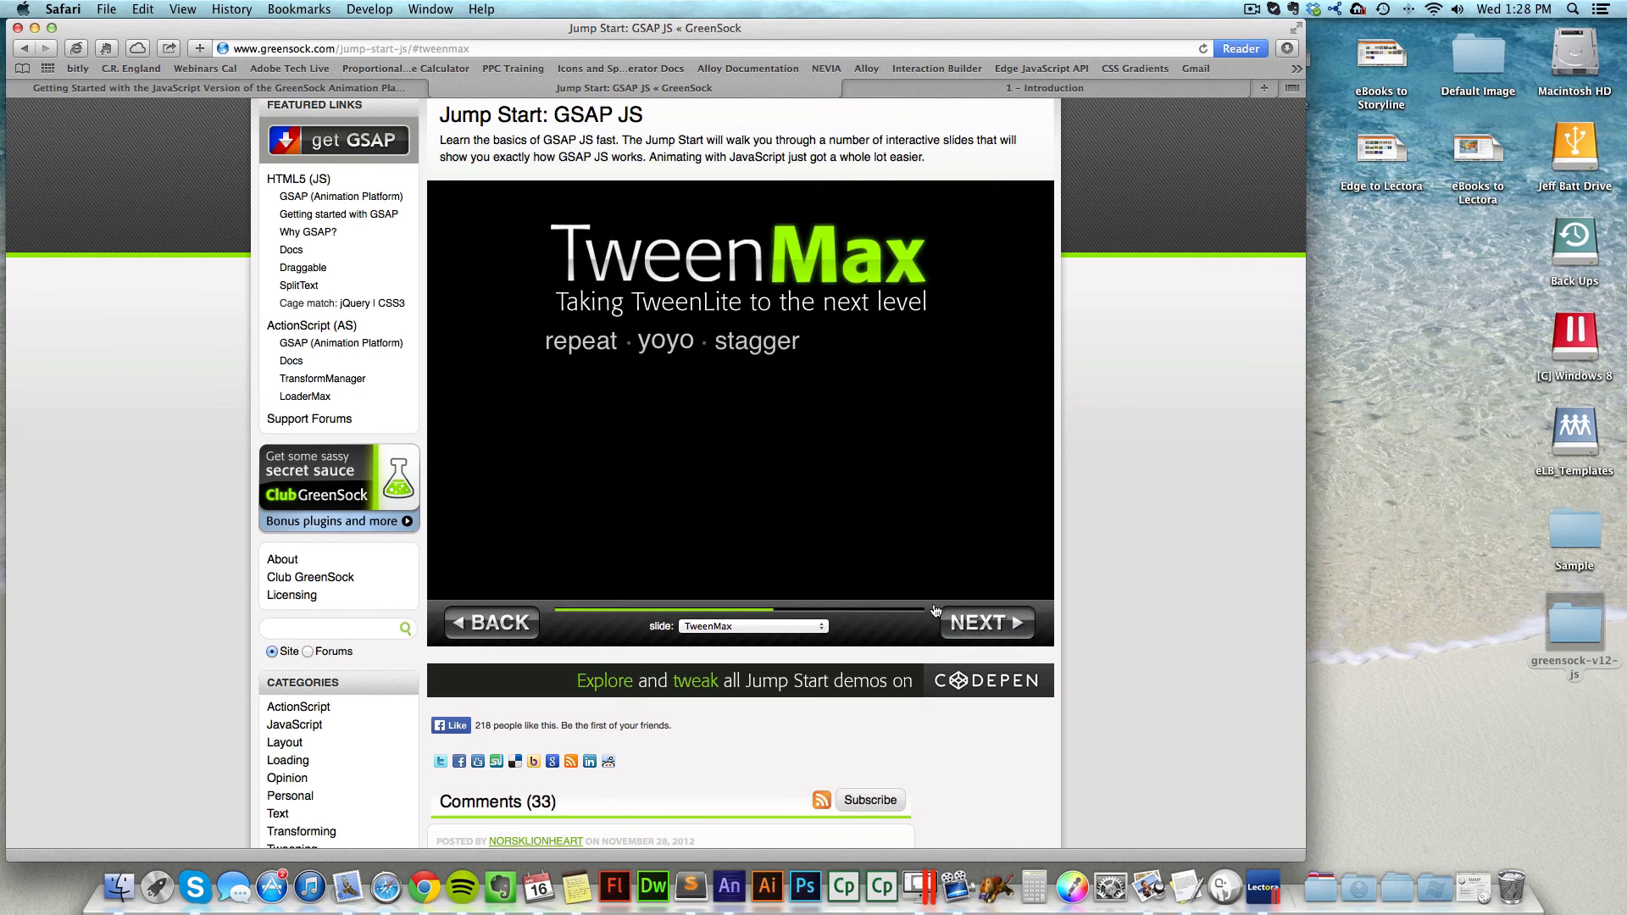
click(975, 623)
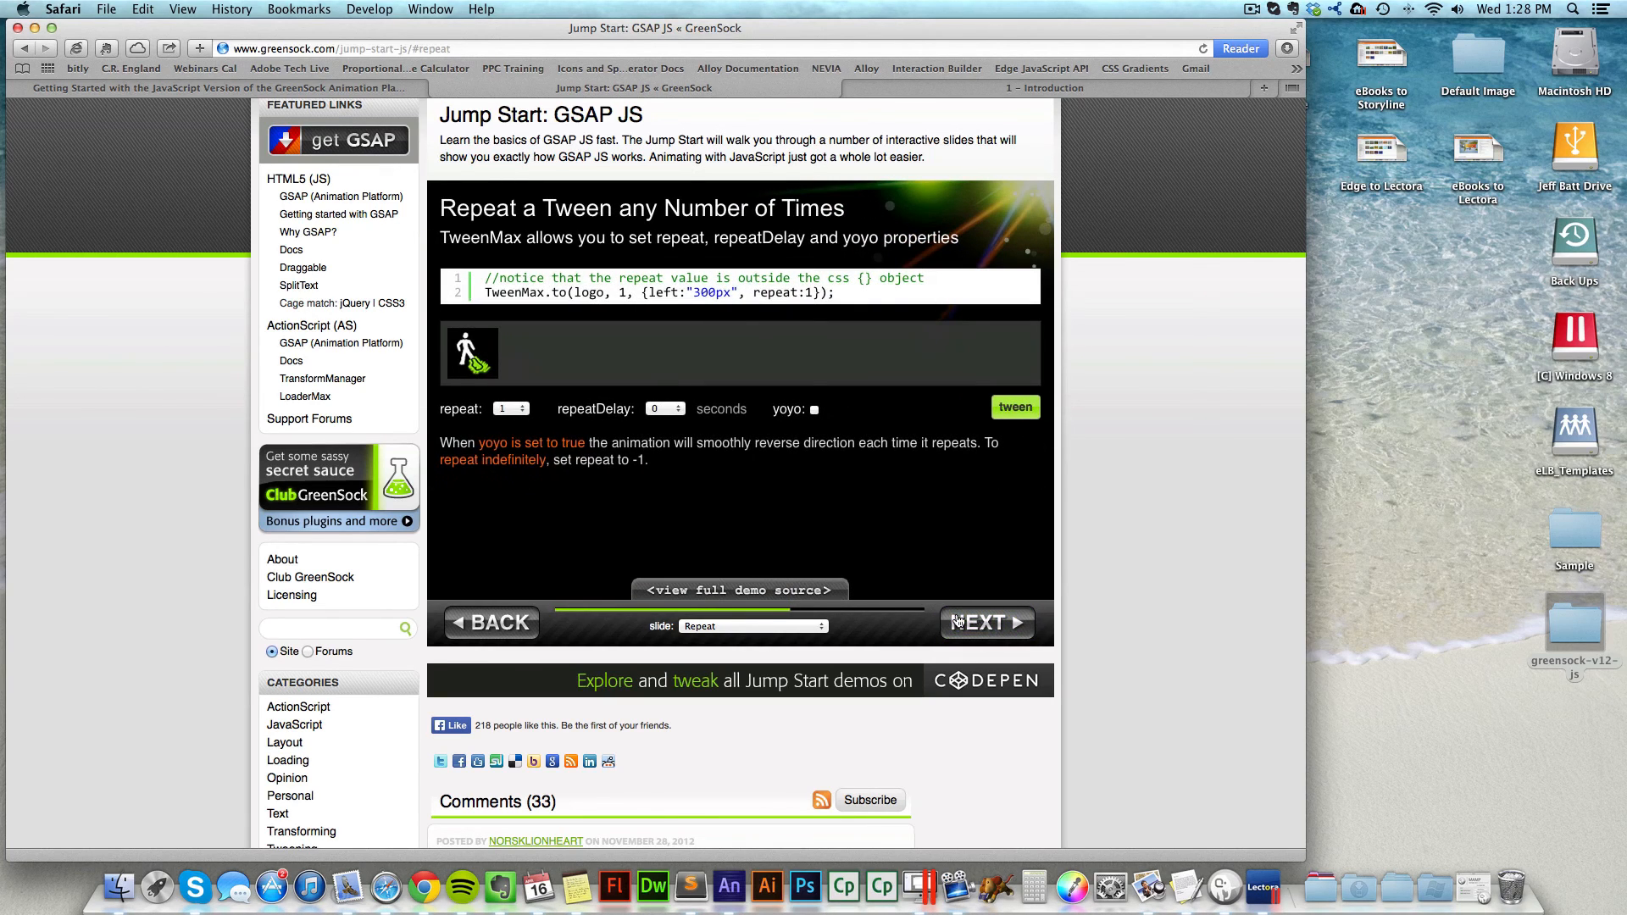
drag(812, 294, 759, 292)
click(813, 293)
Step: Advance to the Stagger slide, examine the staggerTo targets and duration, and play the tween demo
click(1006, 641)
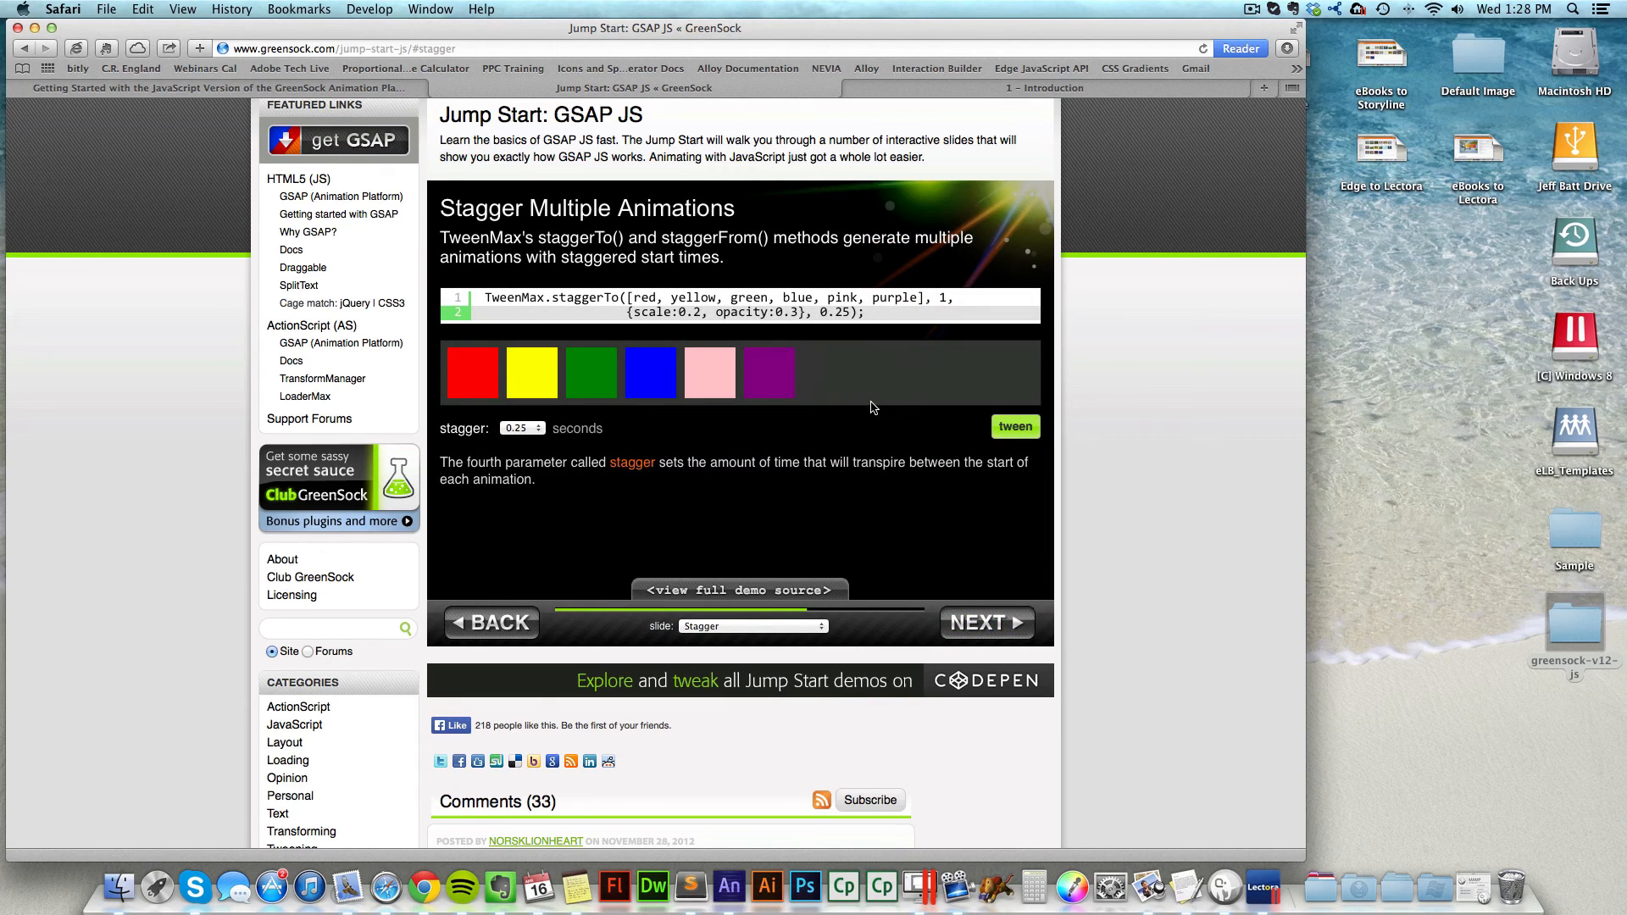
drag(1044, 631, 1237, 532)
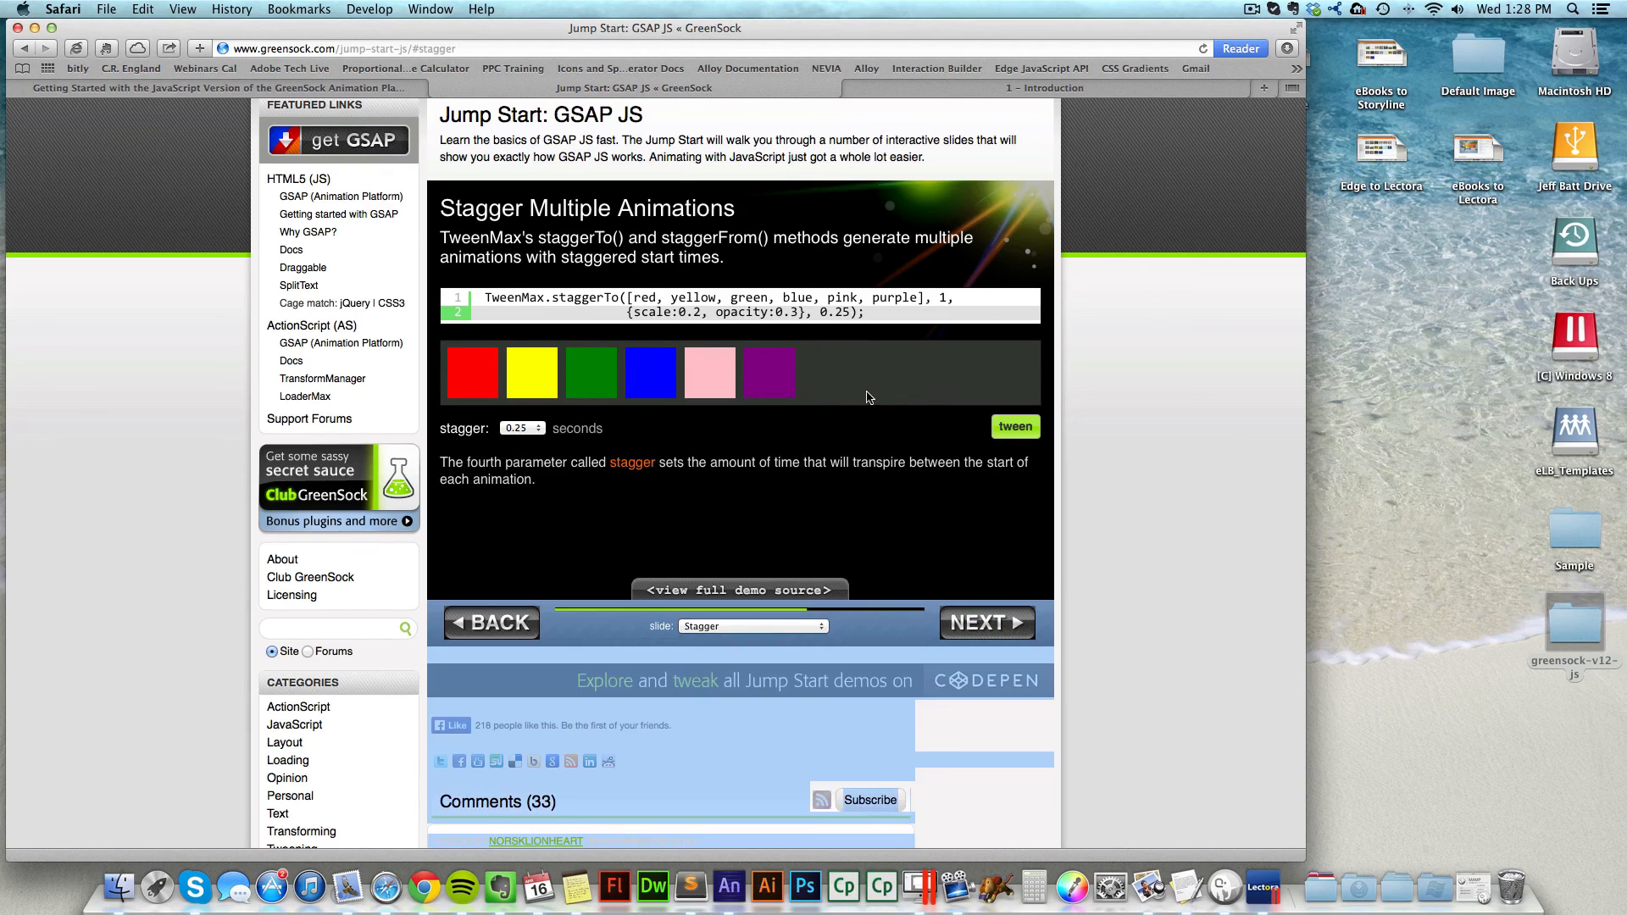
click(536, 314)
drag(555, 299, 659, 297)
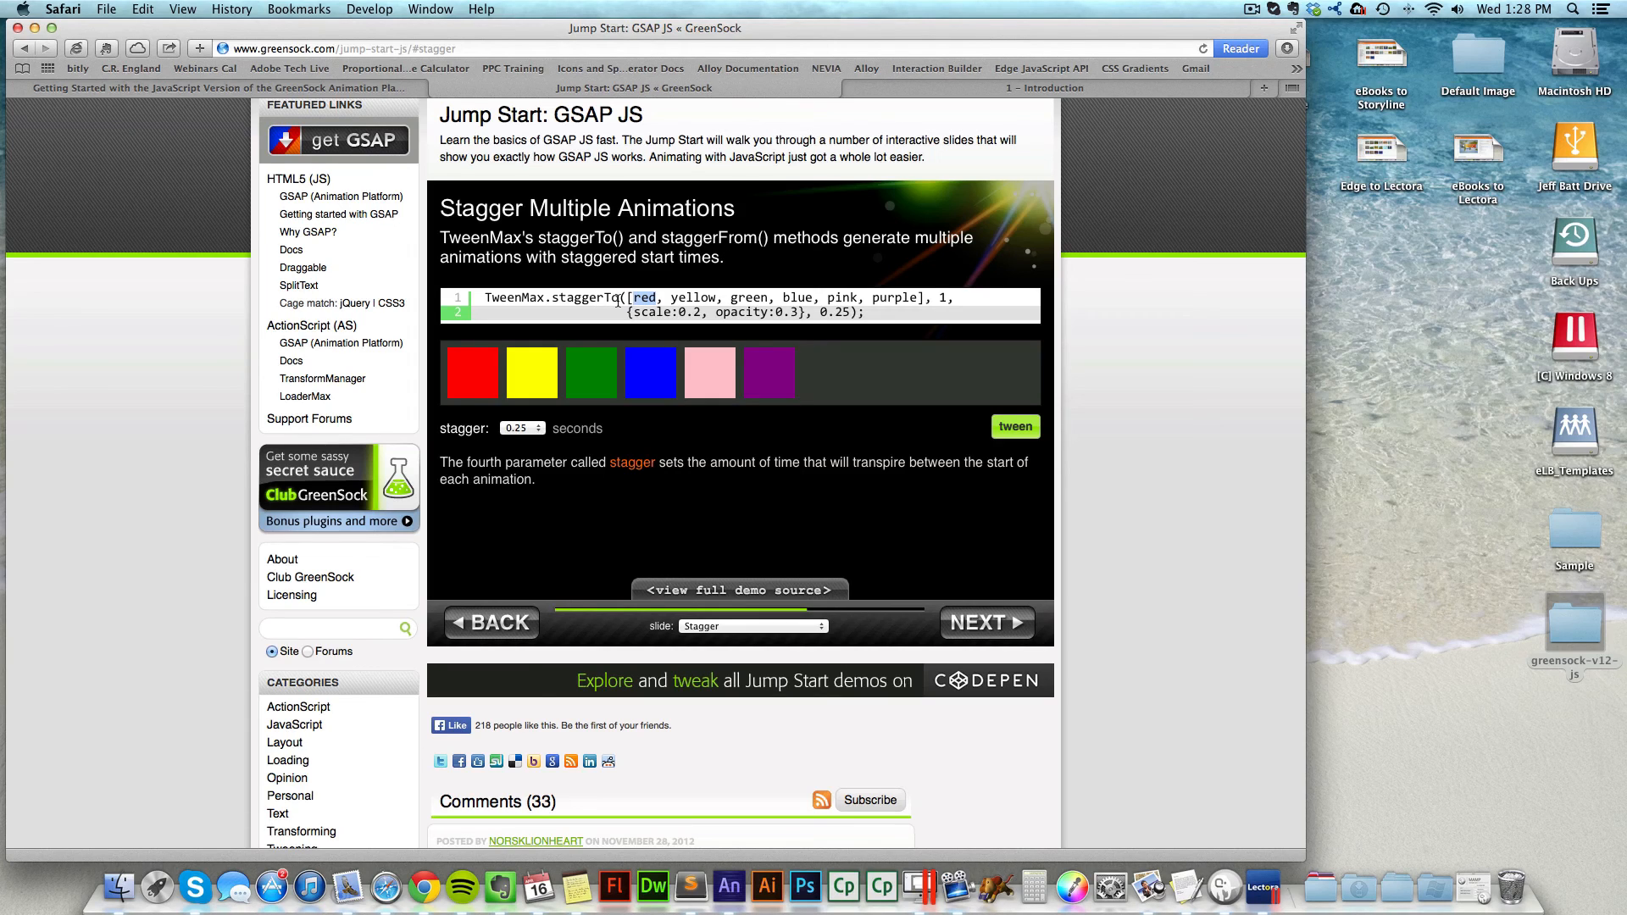
double_click(941, 297)
click(1015, 427)
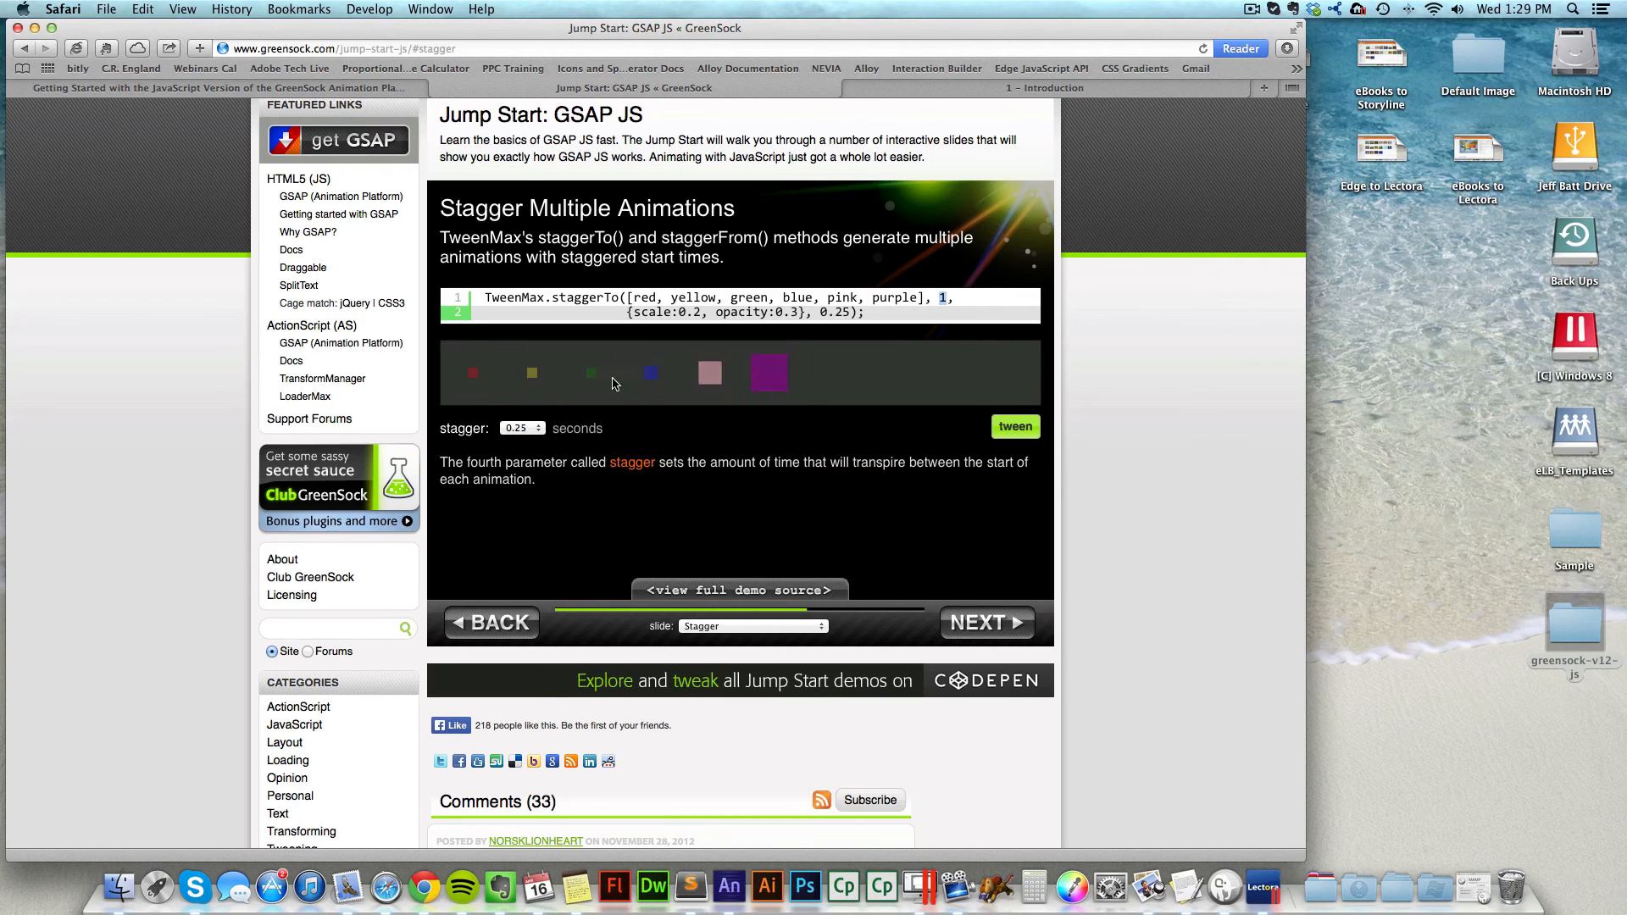
Step: Advance to the TimelineLite Basic Syntax slide, examine the rotation:"-40deg" property and copy it
click(1008, 623)
click(1008, 623)
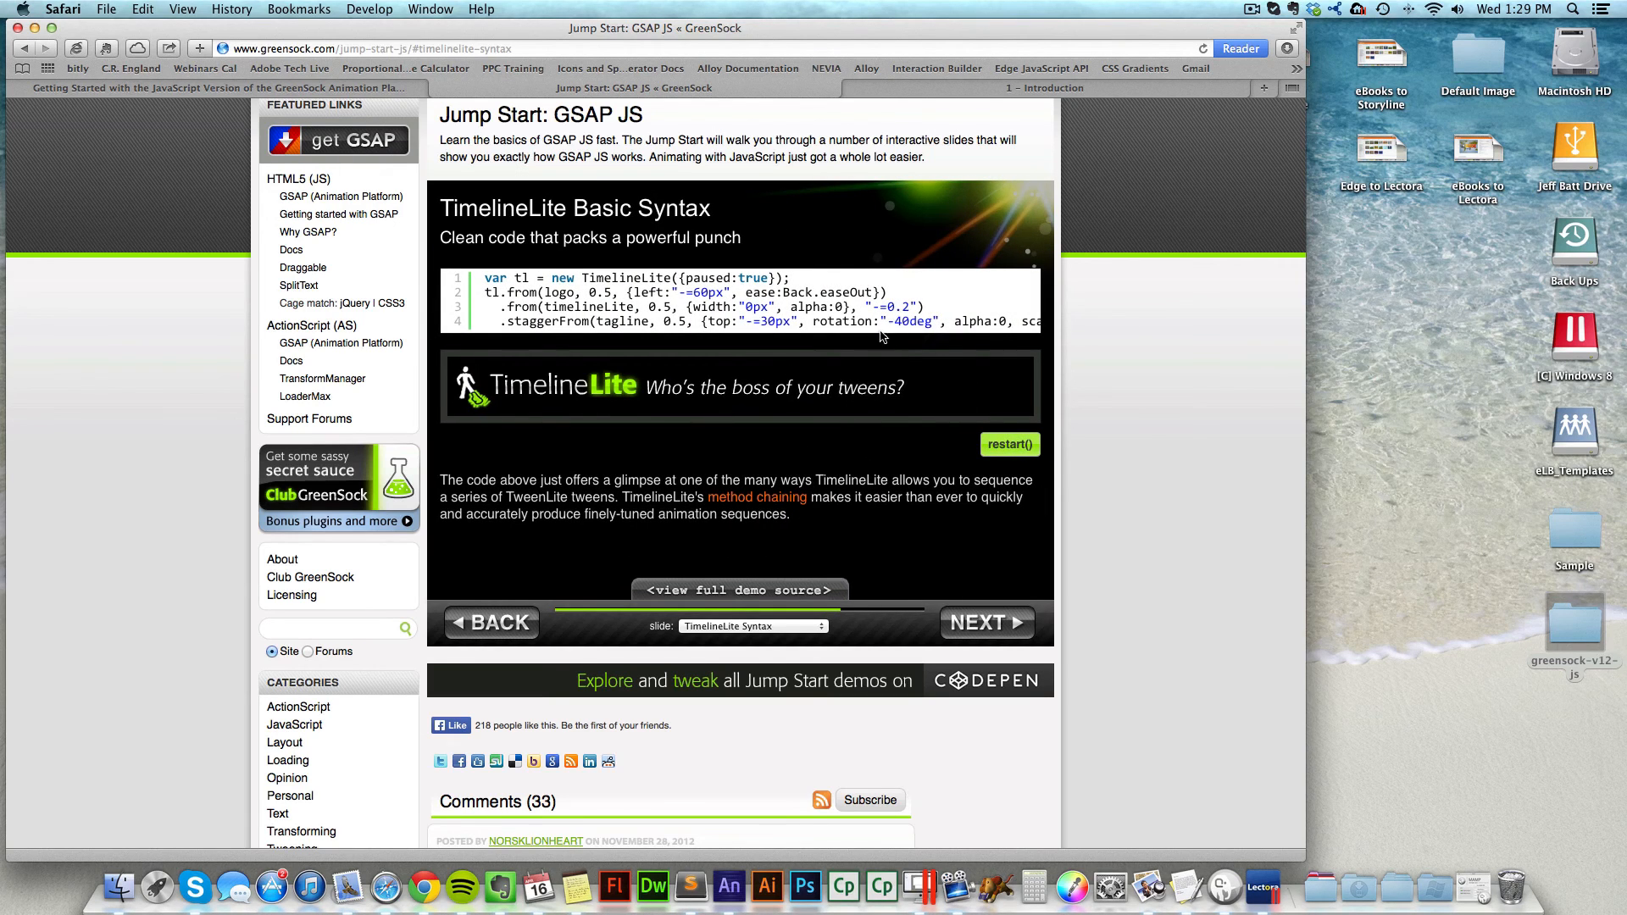
drag(813, 321, 936, 320)
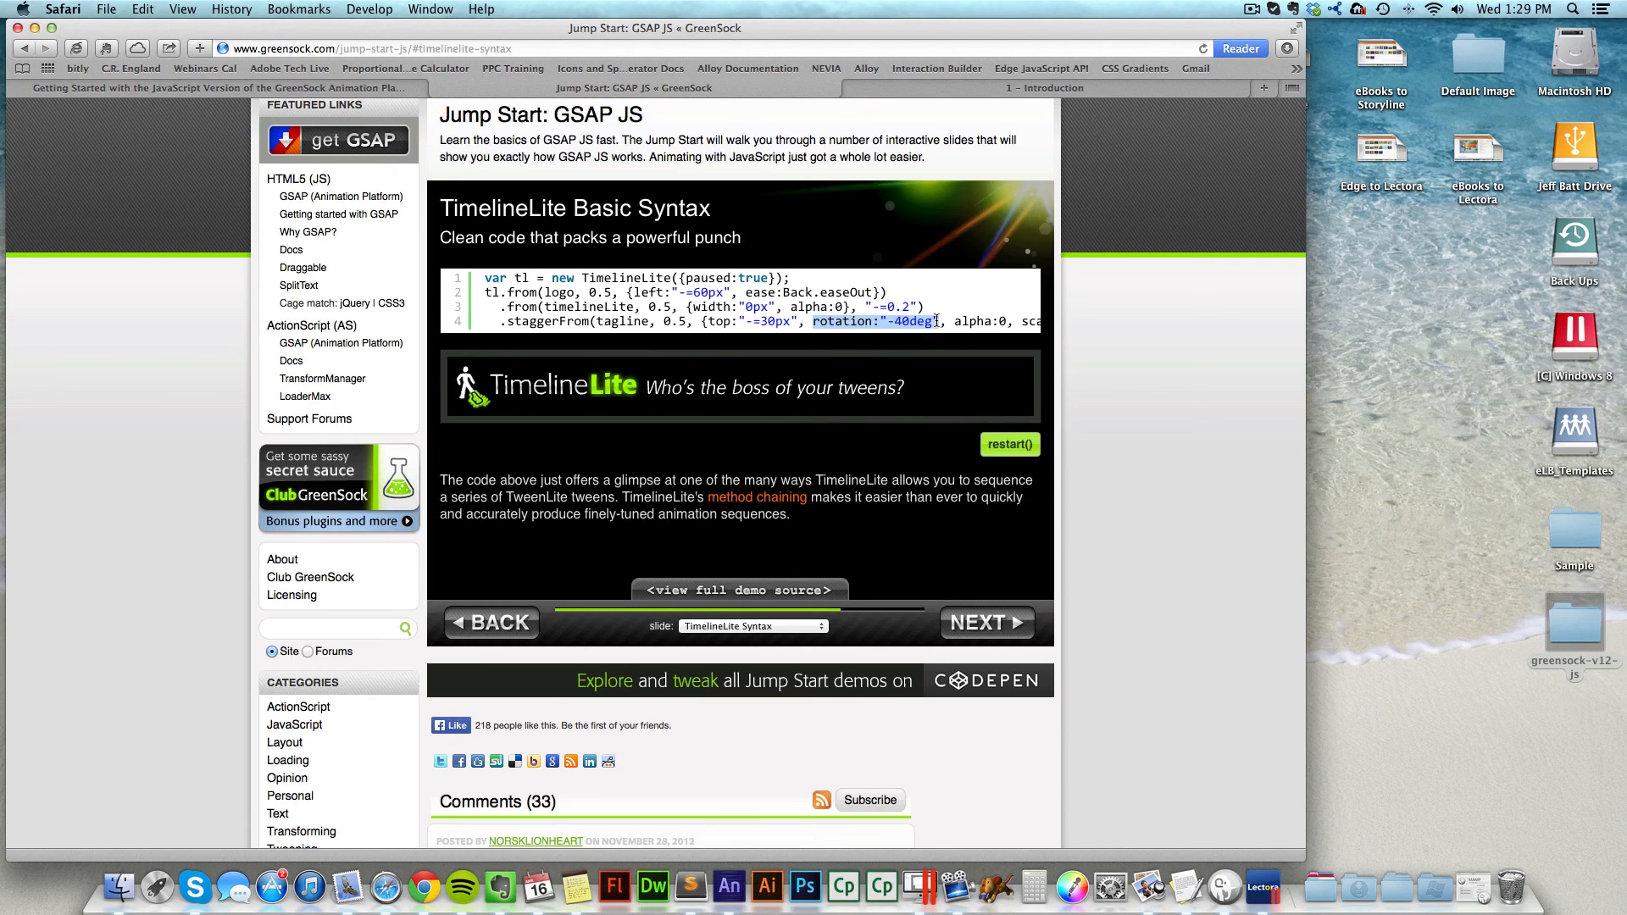
key(super+c)
click(906, 326)
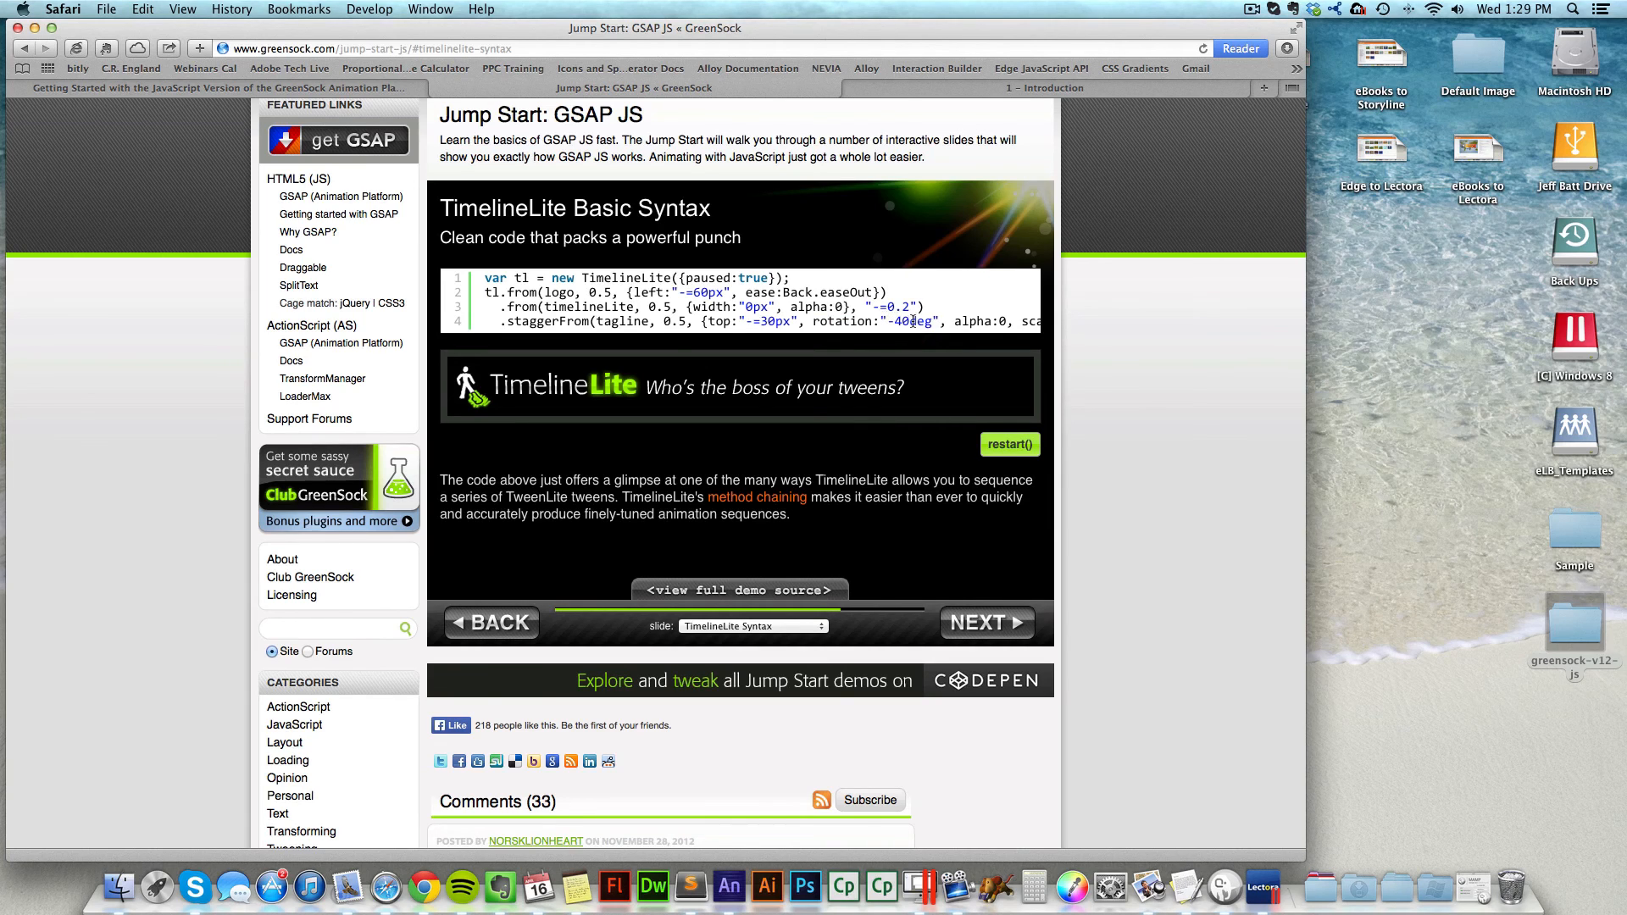
Step: Switch to Lectora, add , rotation:350 after scale:0.2 in the OnShowRunJS action's JavaScript and confirm the code
key(super+Tab)
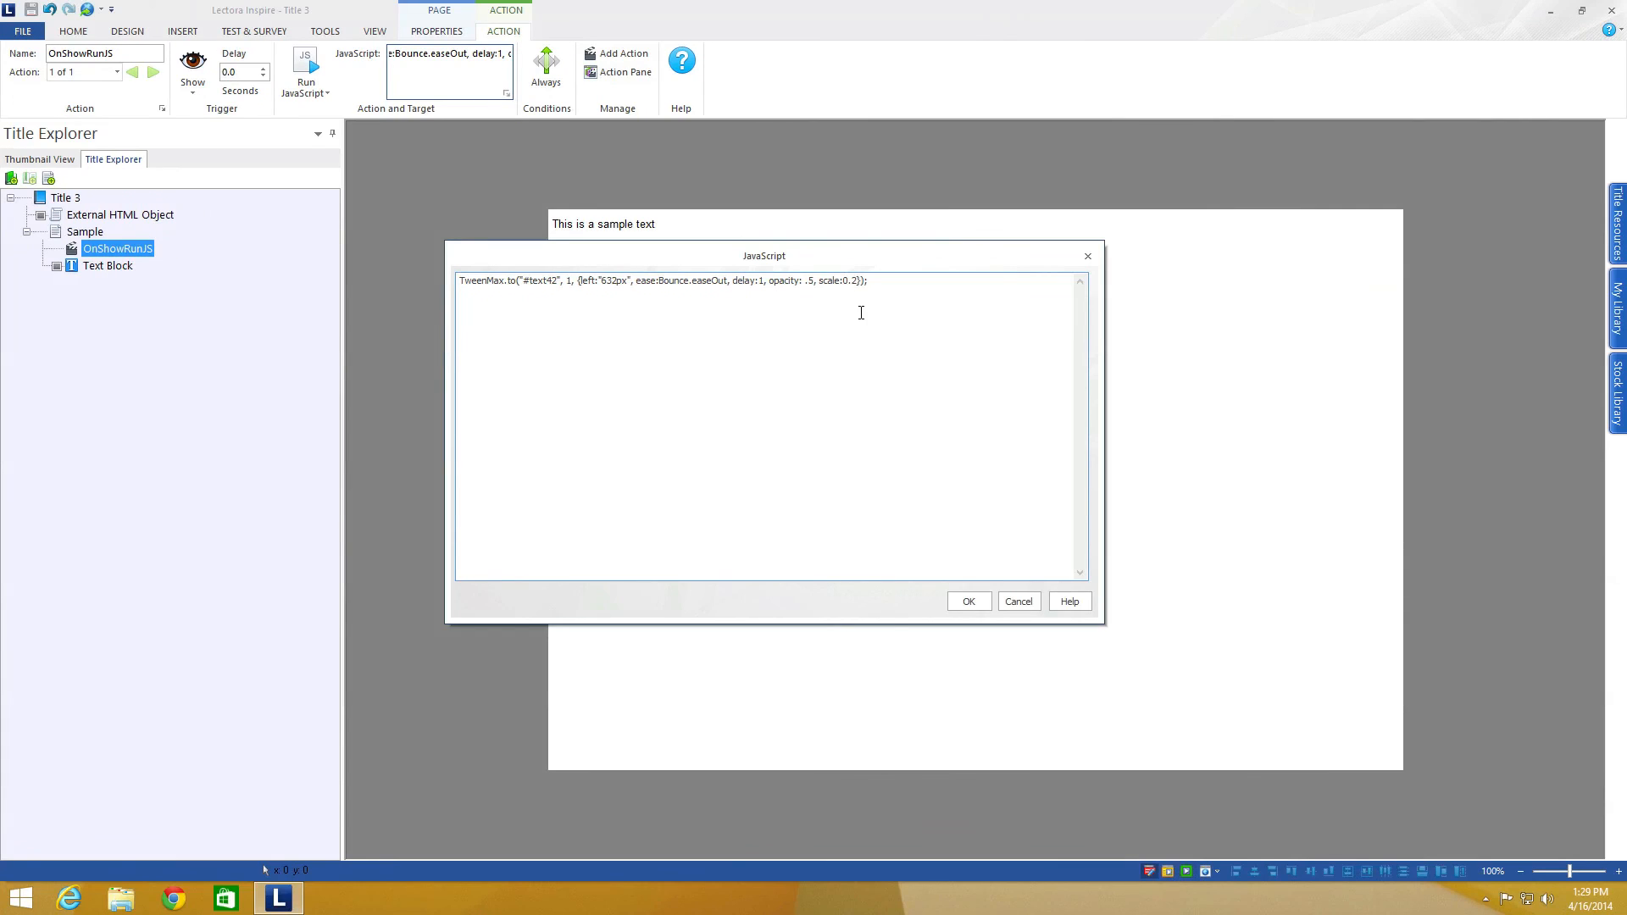
text(, rotation)
text(:350)
click(958, 609)
Step: Preview the Sample page in Google Chrome to check the text block's animation, and close the preview window
click(375, 33)
click(185, 89)
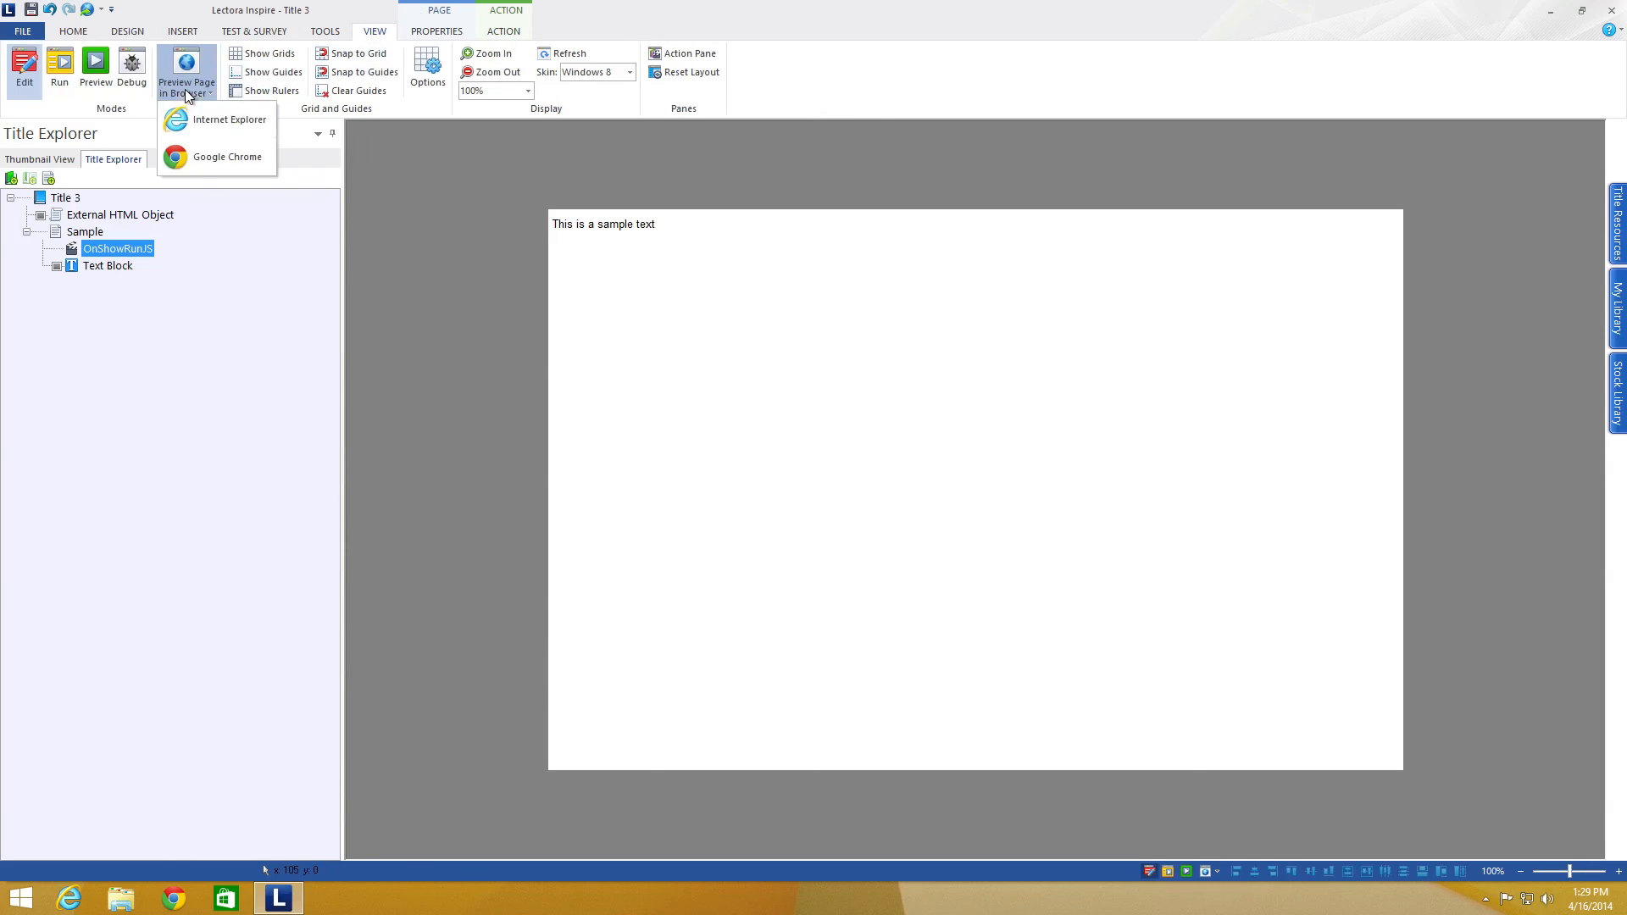
click(211, 151)
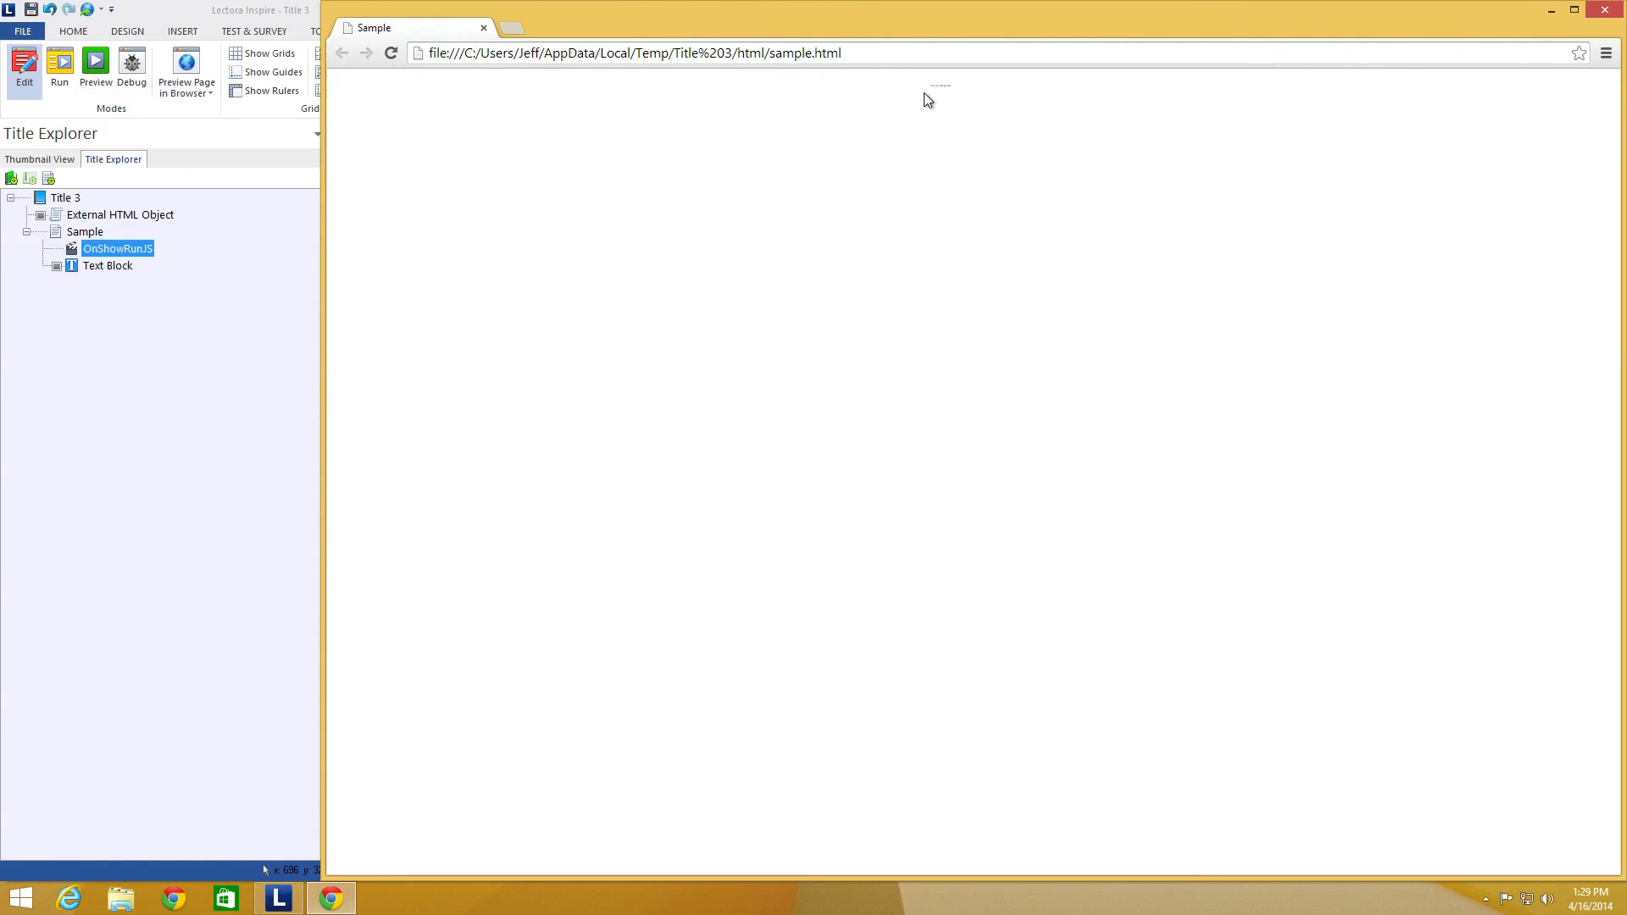
click(1596, 12)
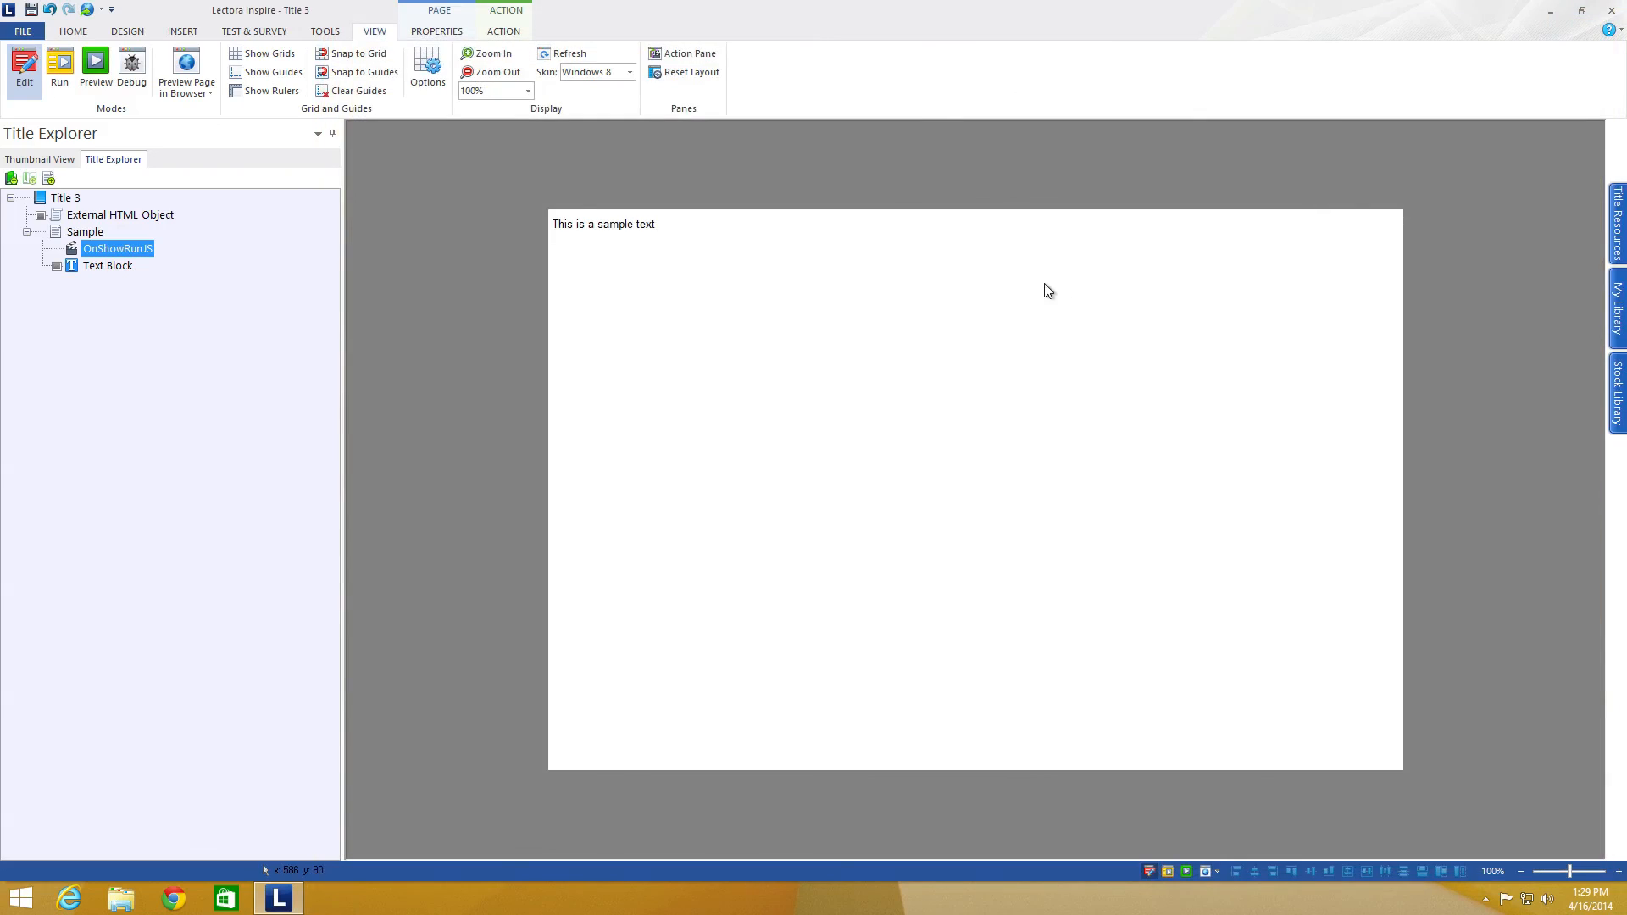
Step: Switch to Safari and view the title page of the Comic Course demo
key(ctrl+Left)
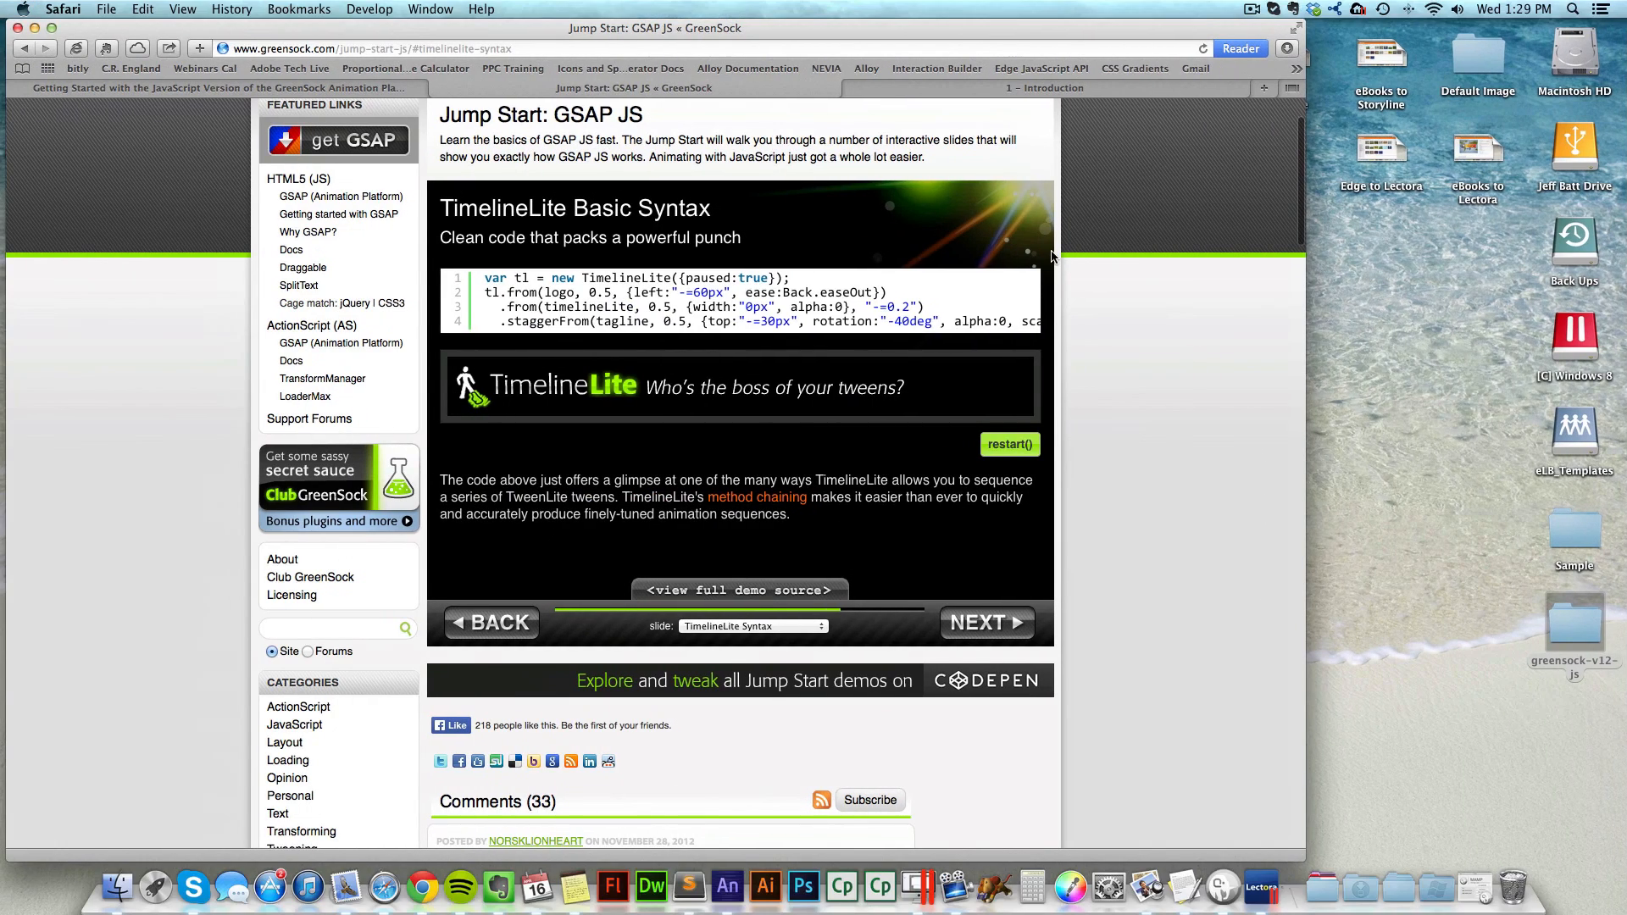
click(1086, 89)
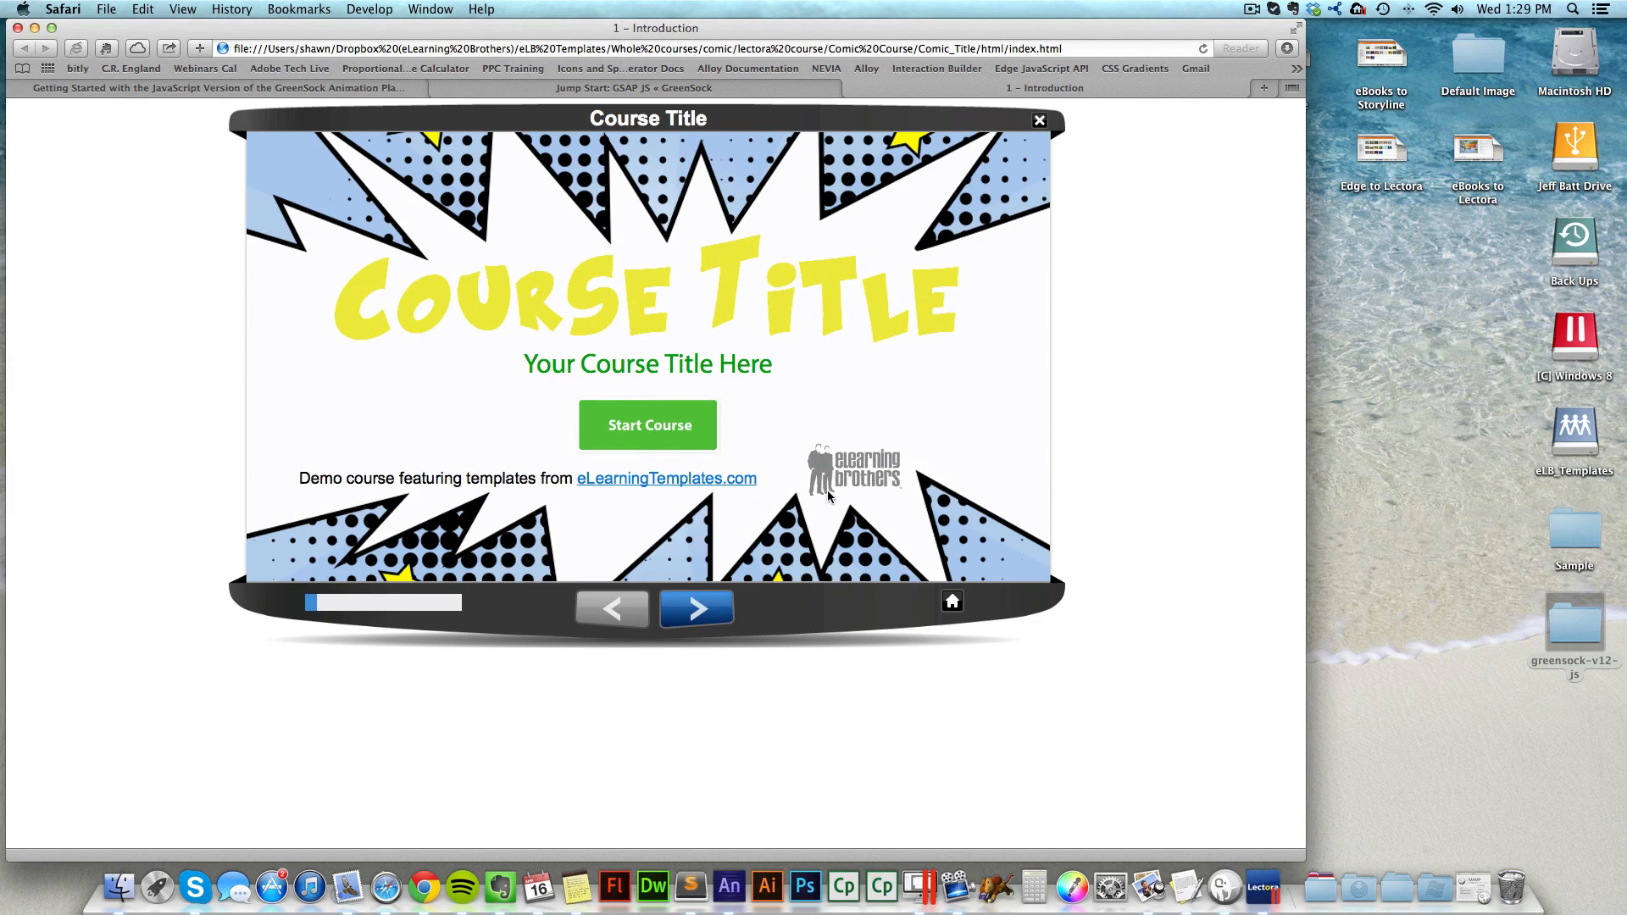
key(super+Tab)
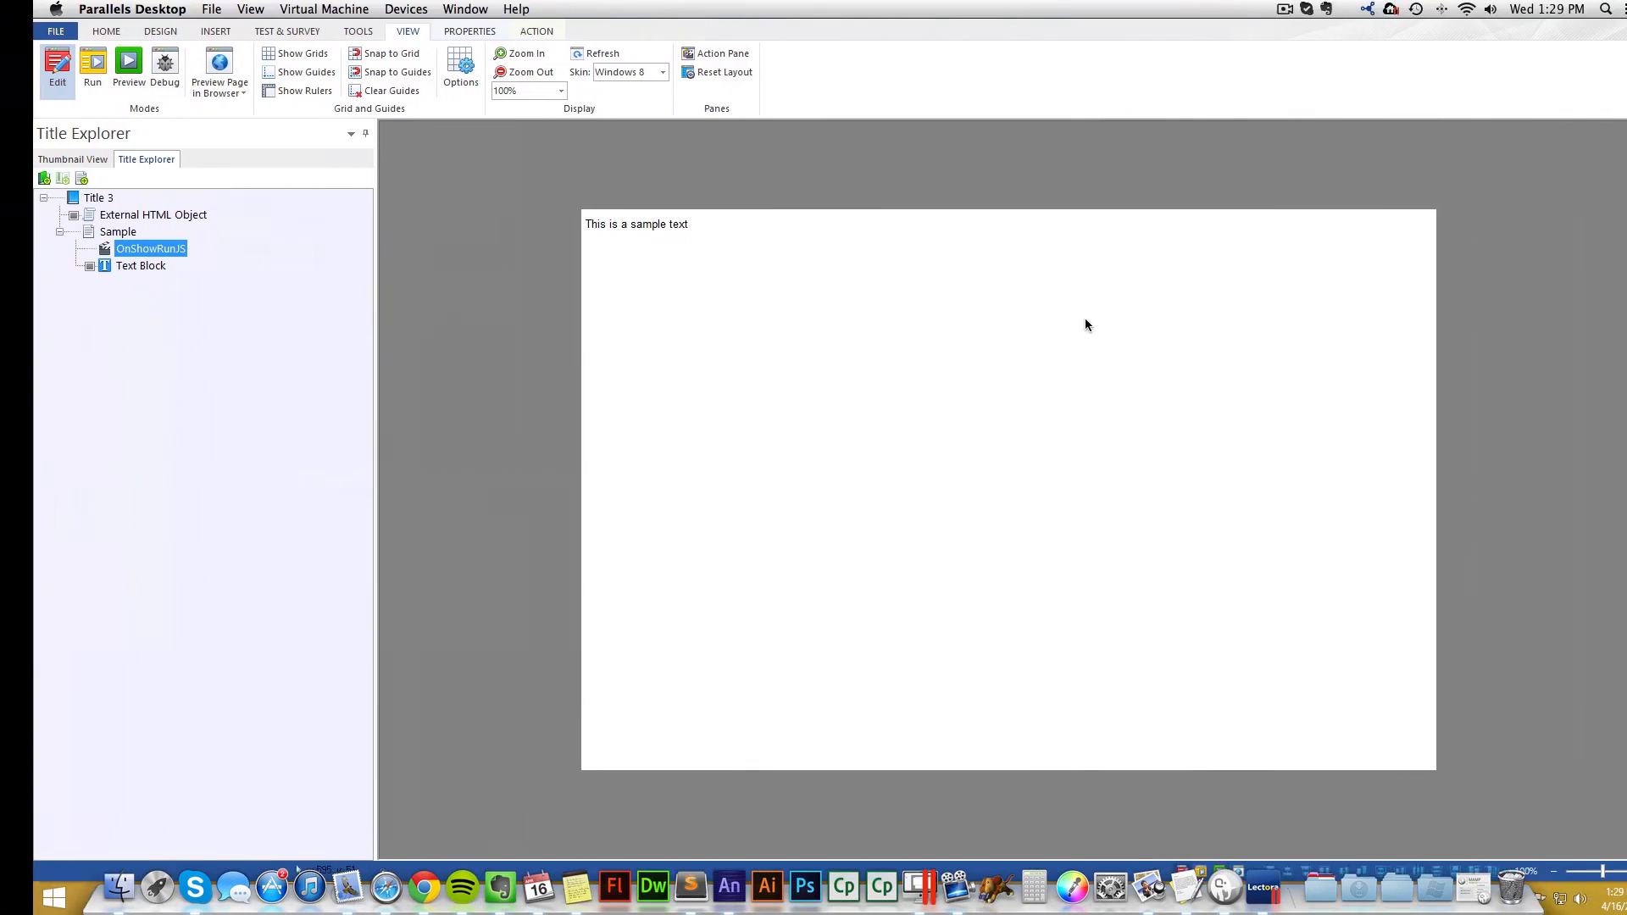
key(super+Tab)
click(167, 458)
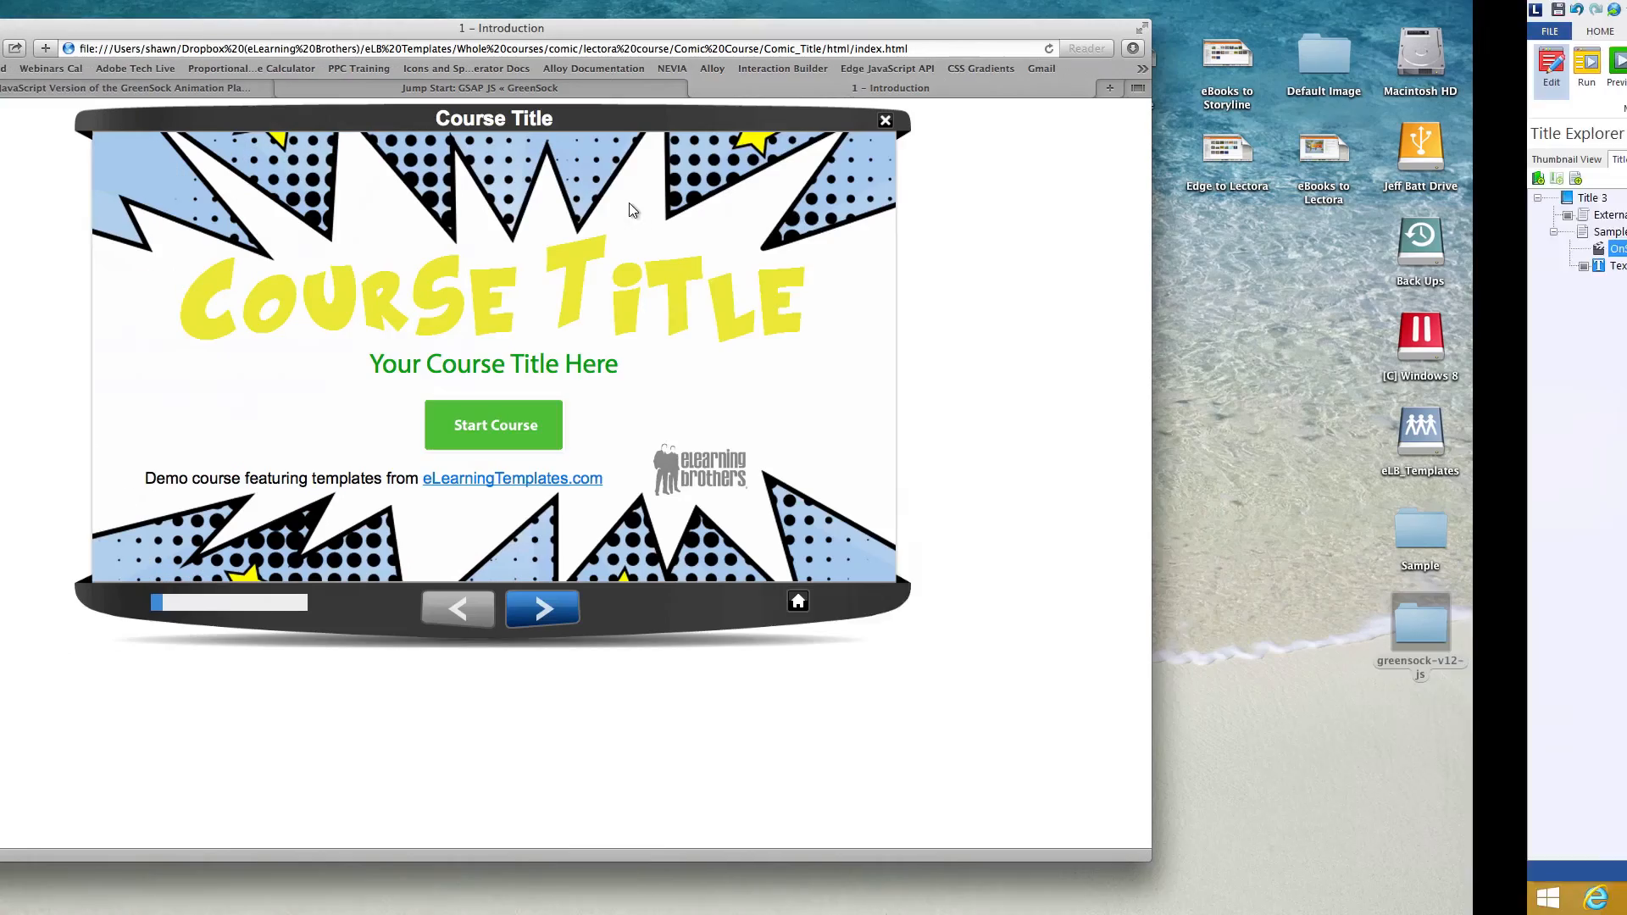
Step: Return to the Jump Start: GSAP JS page and advance through the TimelineLite Control, TimelineLite Labels and TimelineMax slides to TimelineMax in Action
click(701, 88)
click(1007, 631)
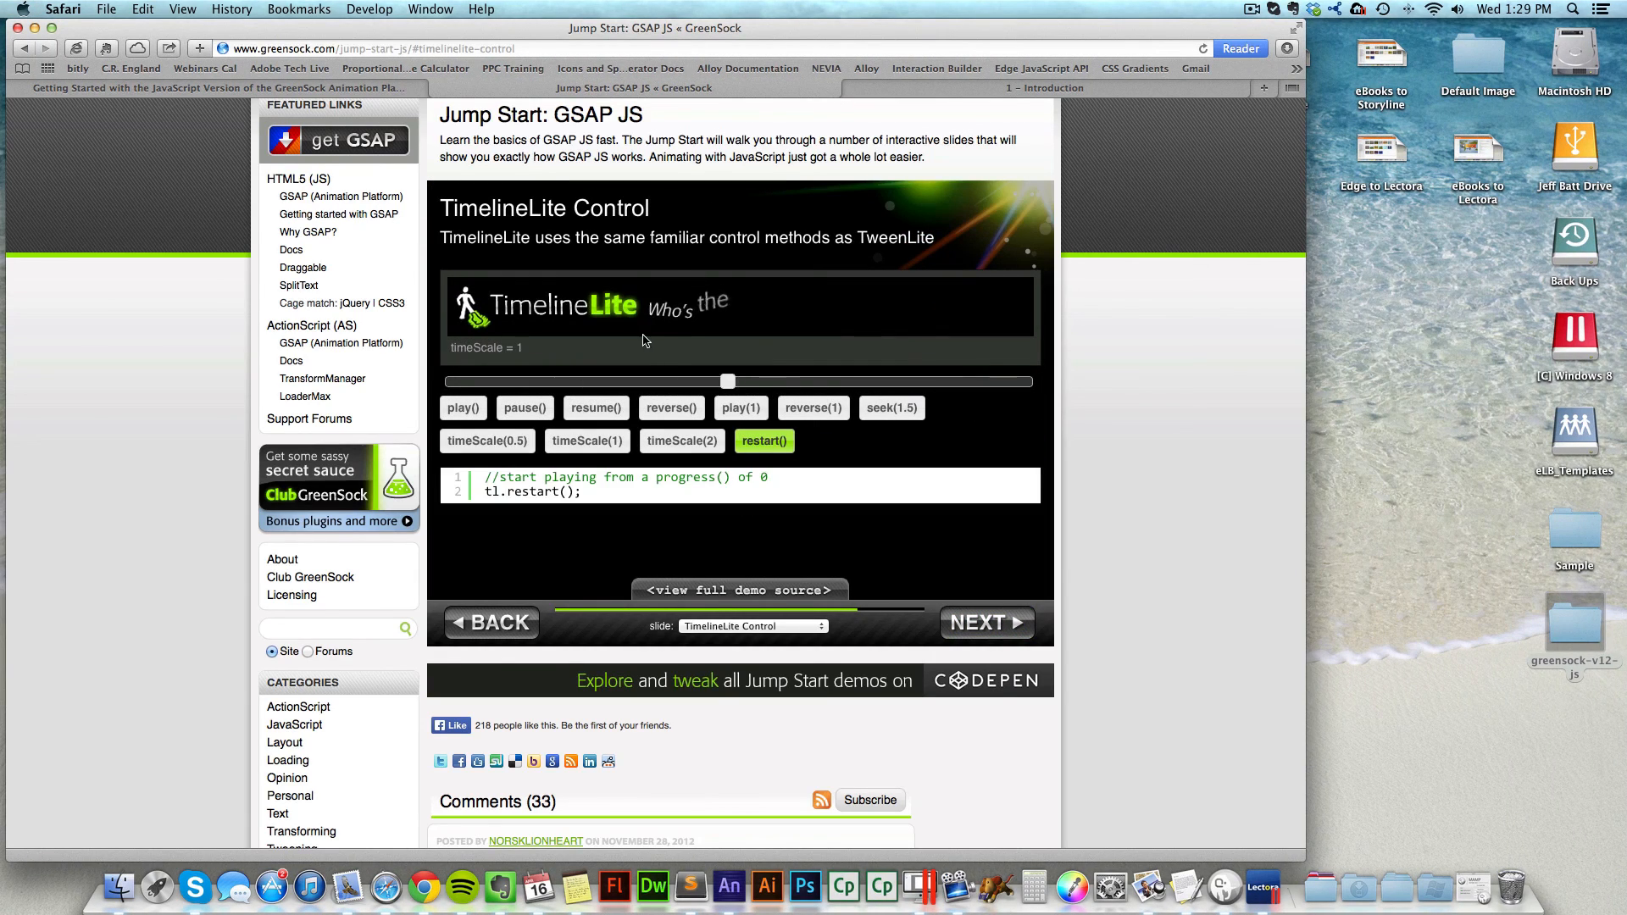
click(1015, 627)
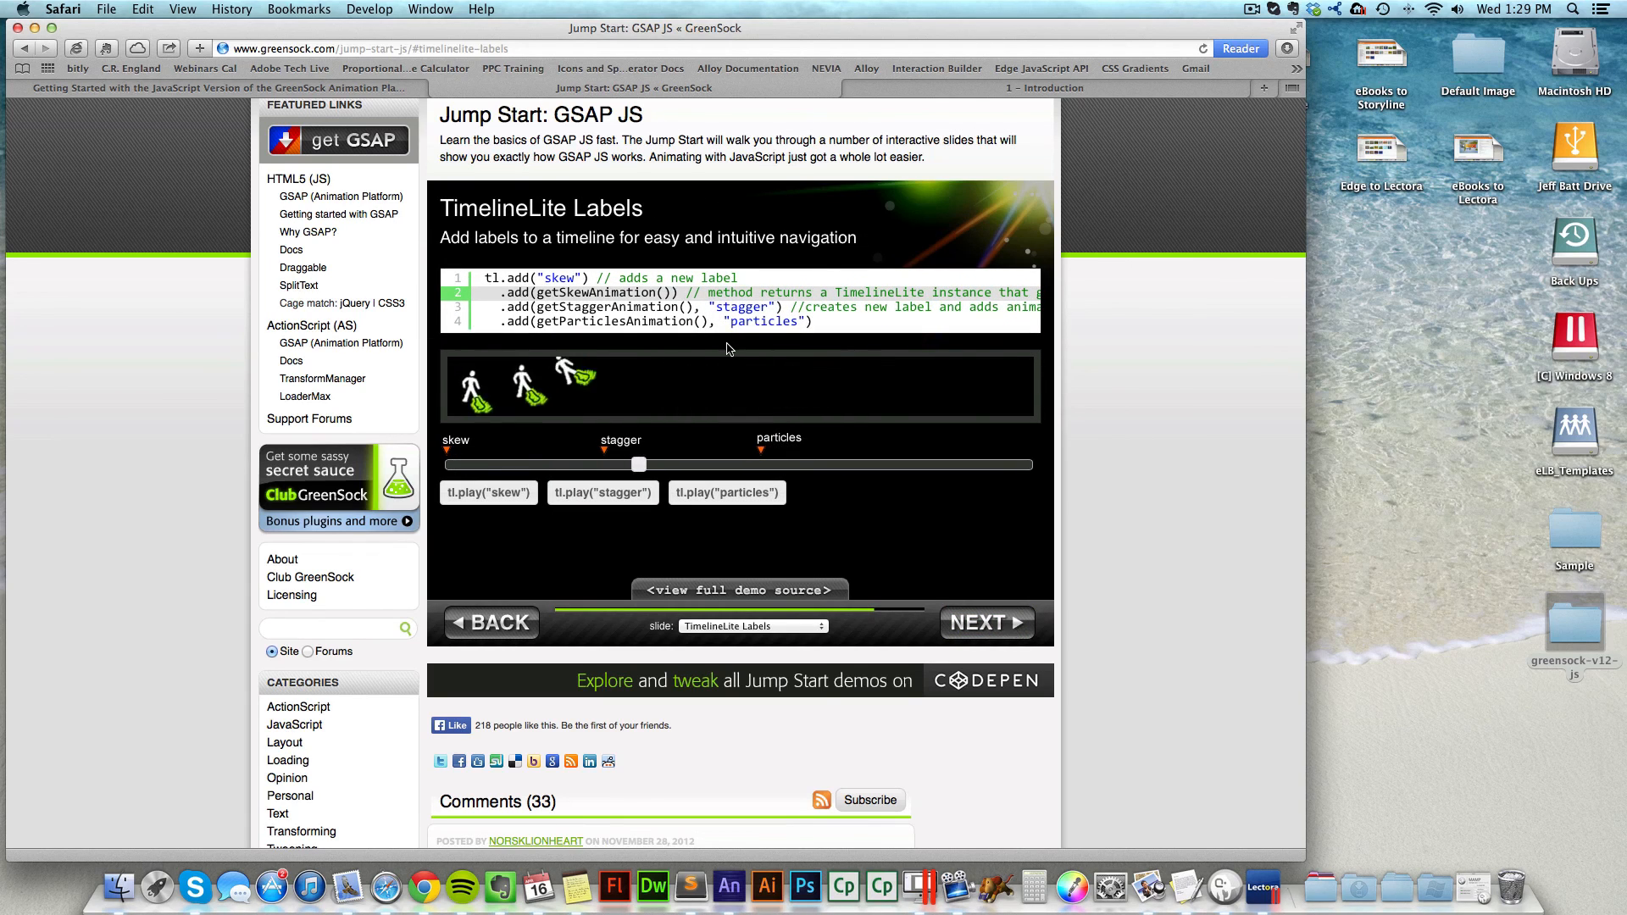
click(1007, 624)
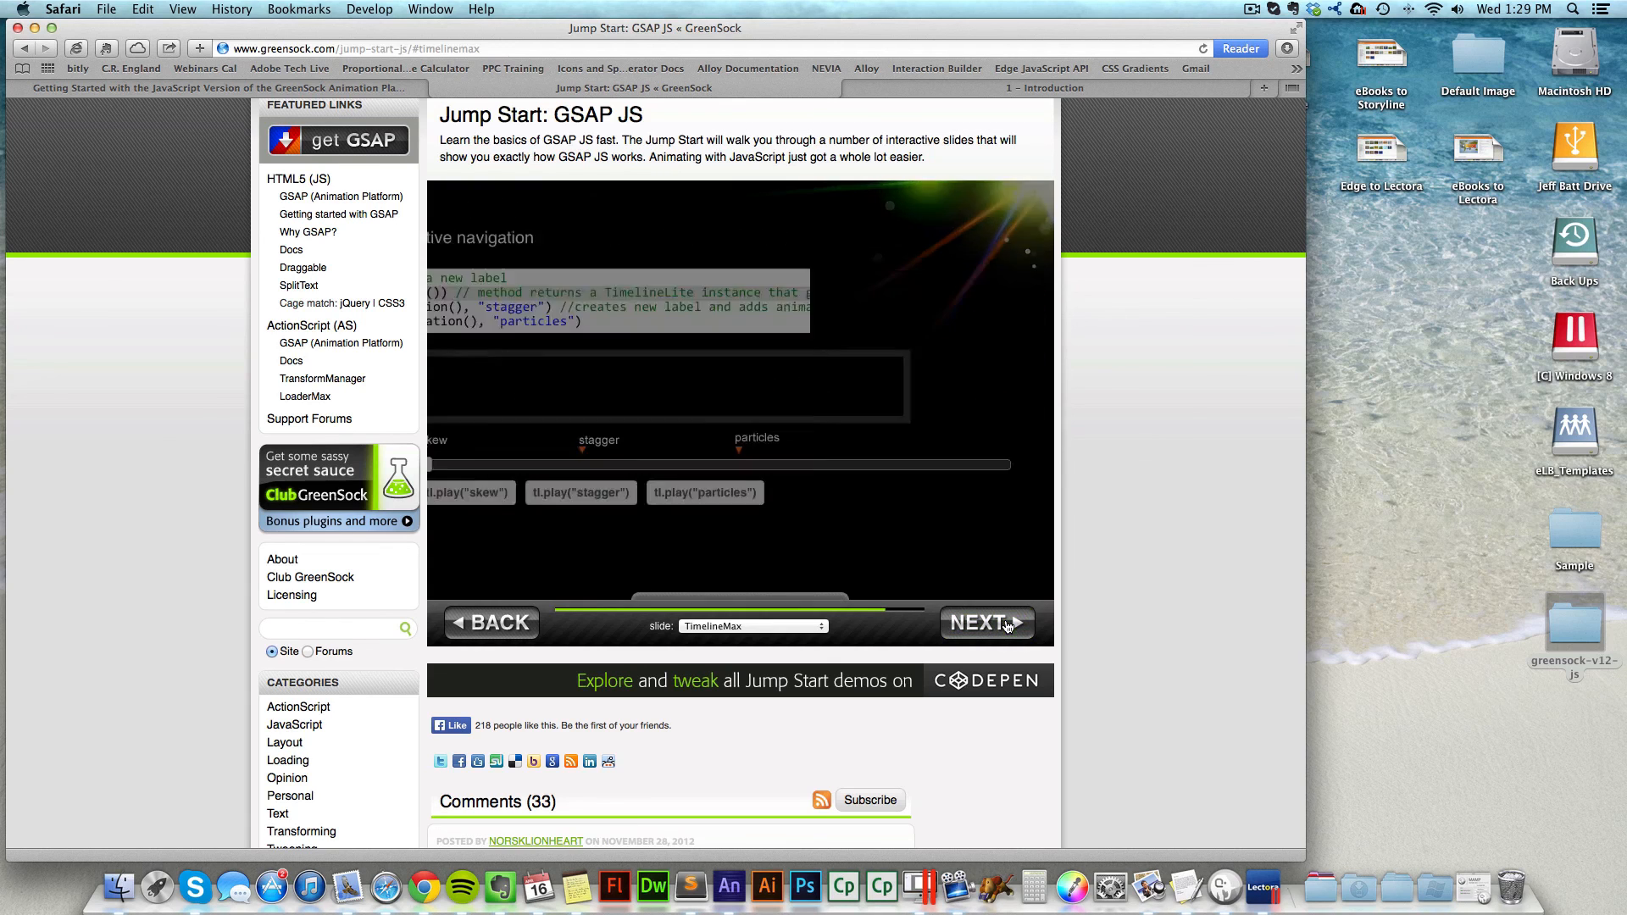
click(1007, 624)
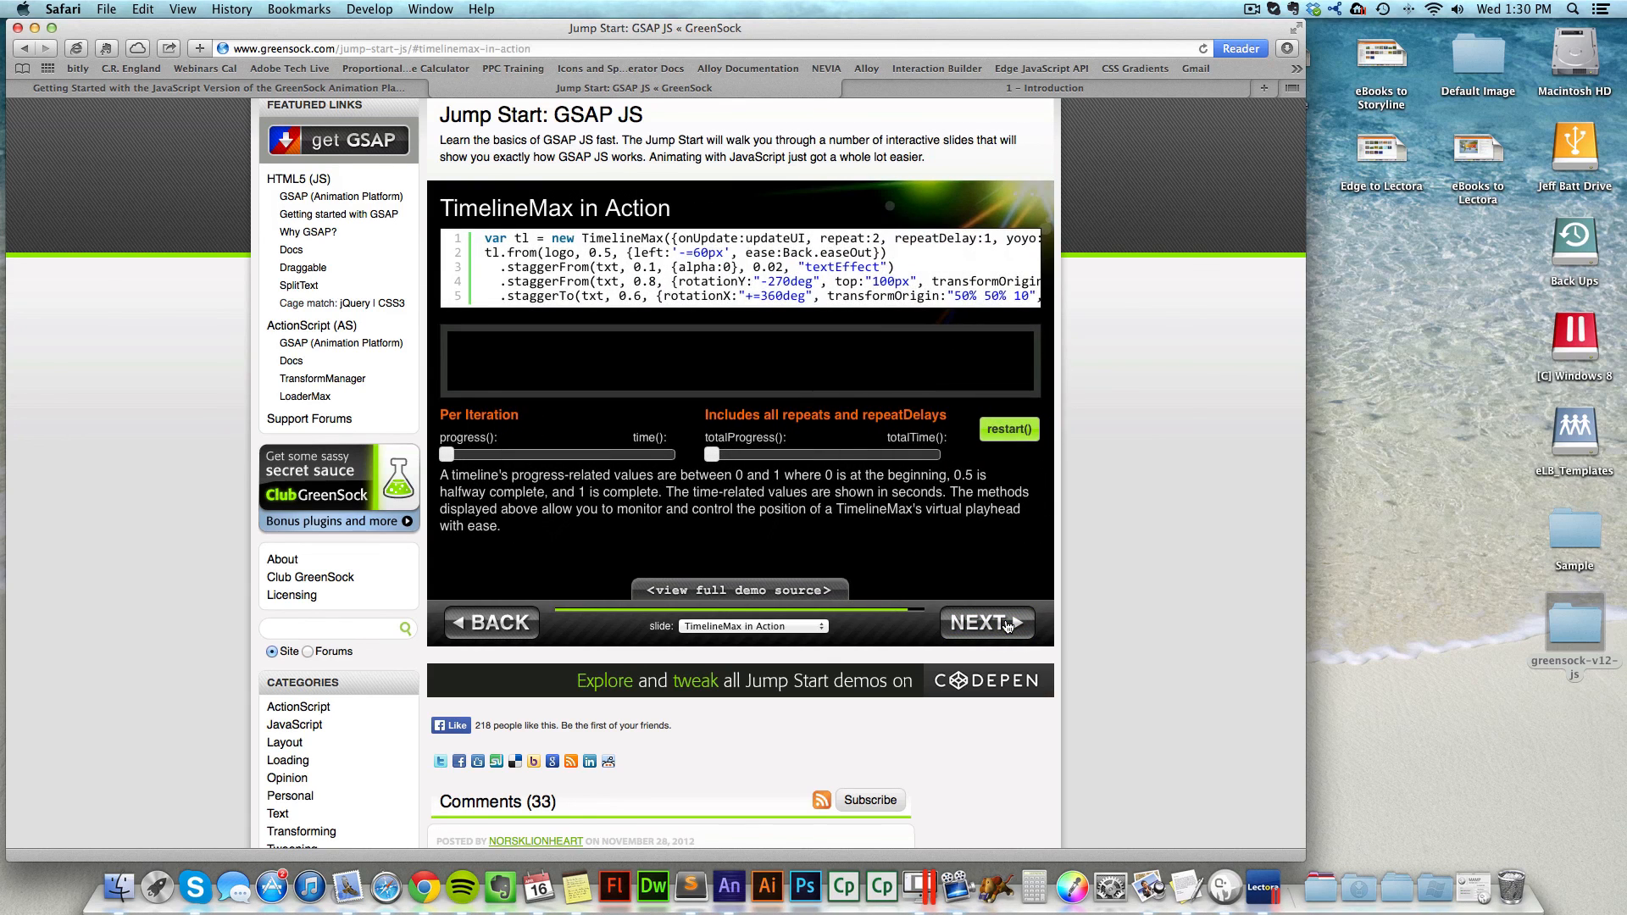
Step: Examine the rotationY property and the full code of the TimelineMax in Action slide, and advance to the Conclusion slide's resource links
double_click(710, 281)
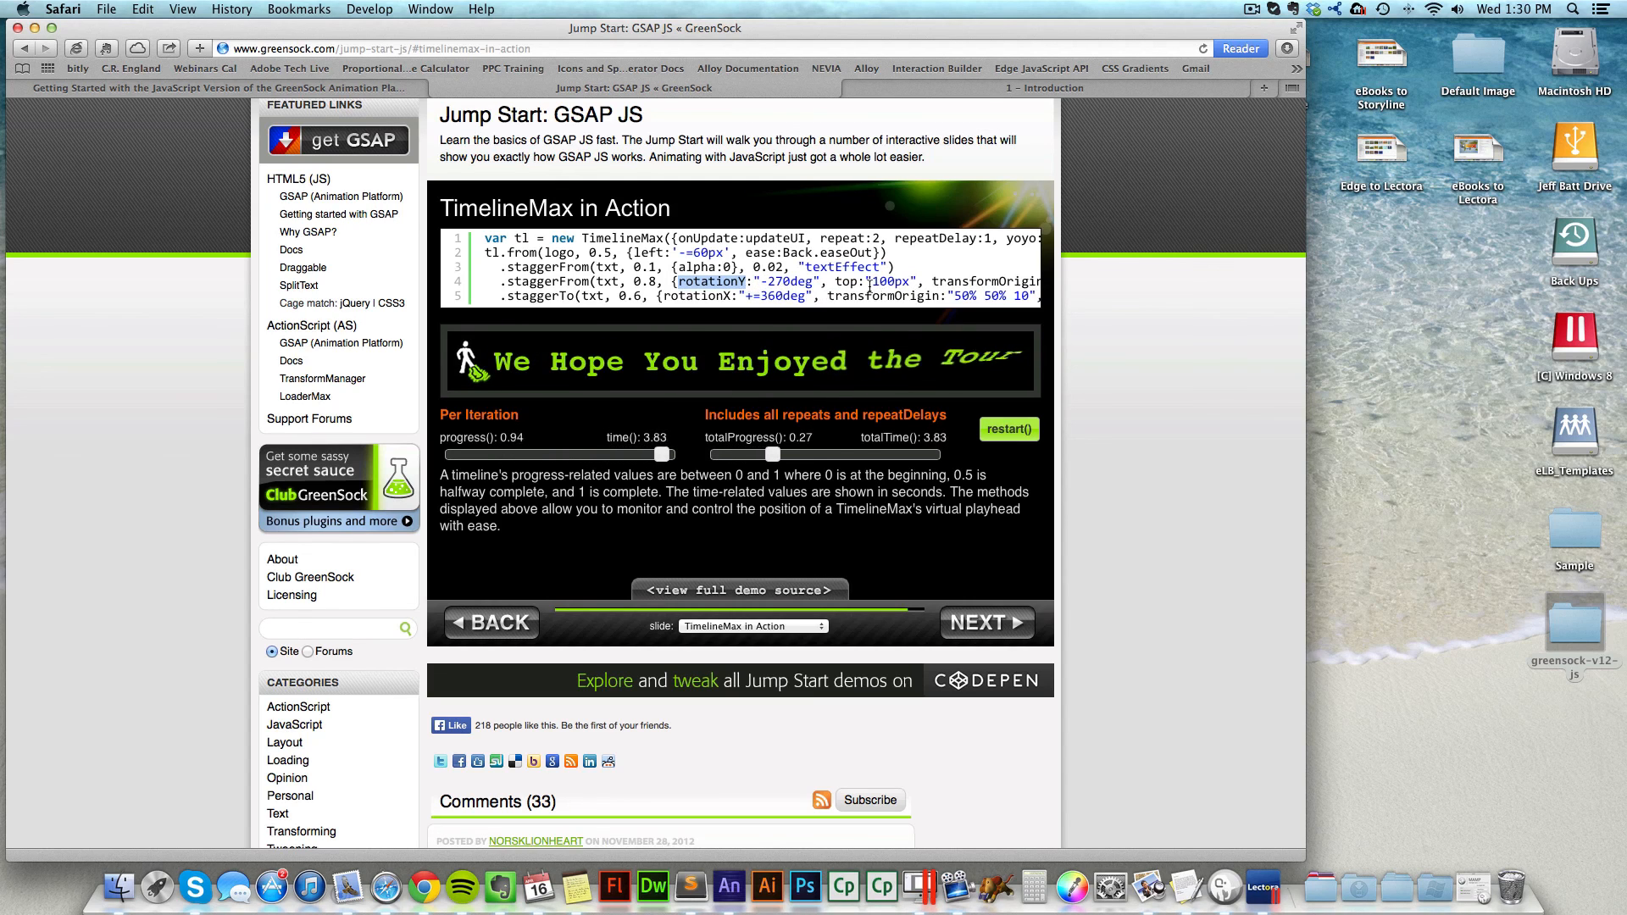
key(super+a)
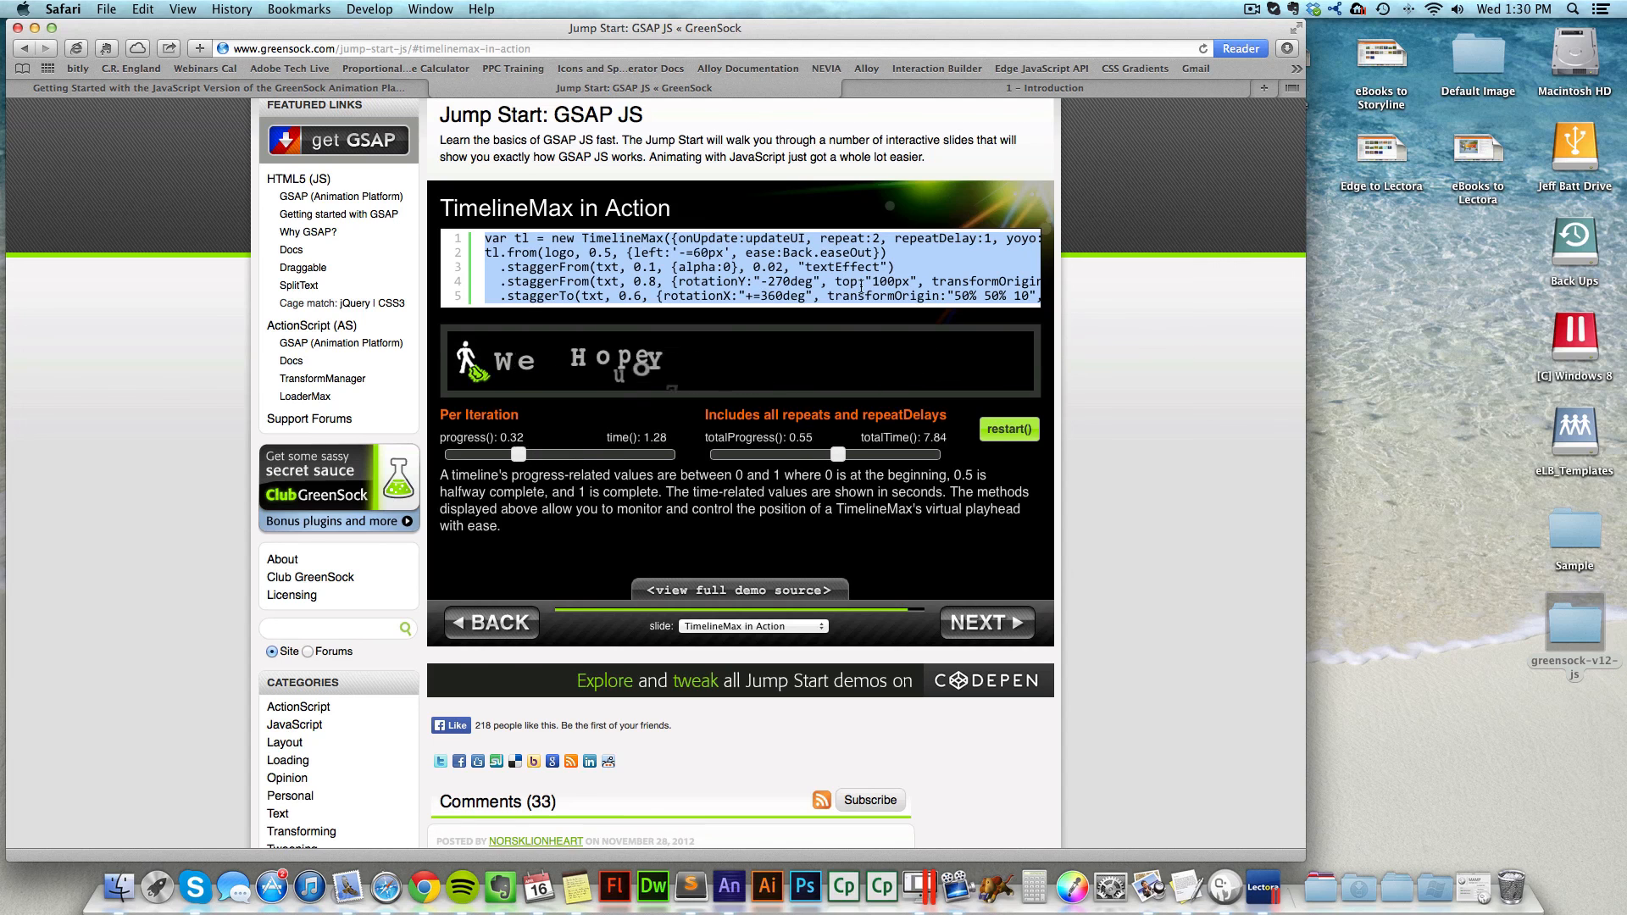
click(997, 625)
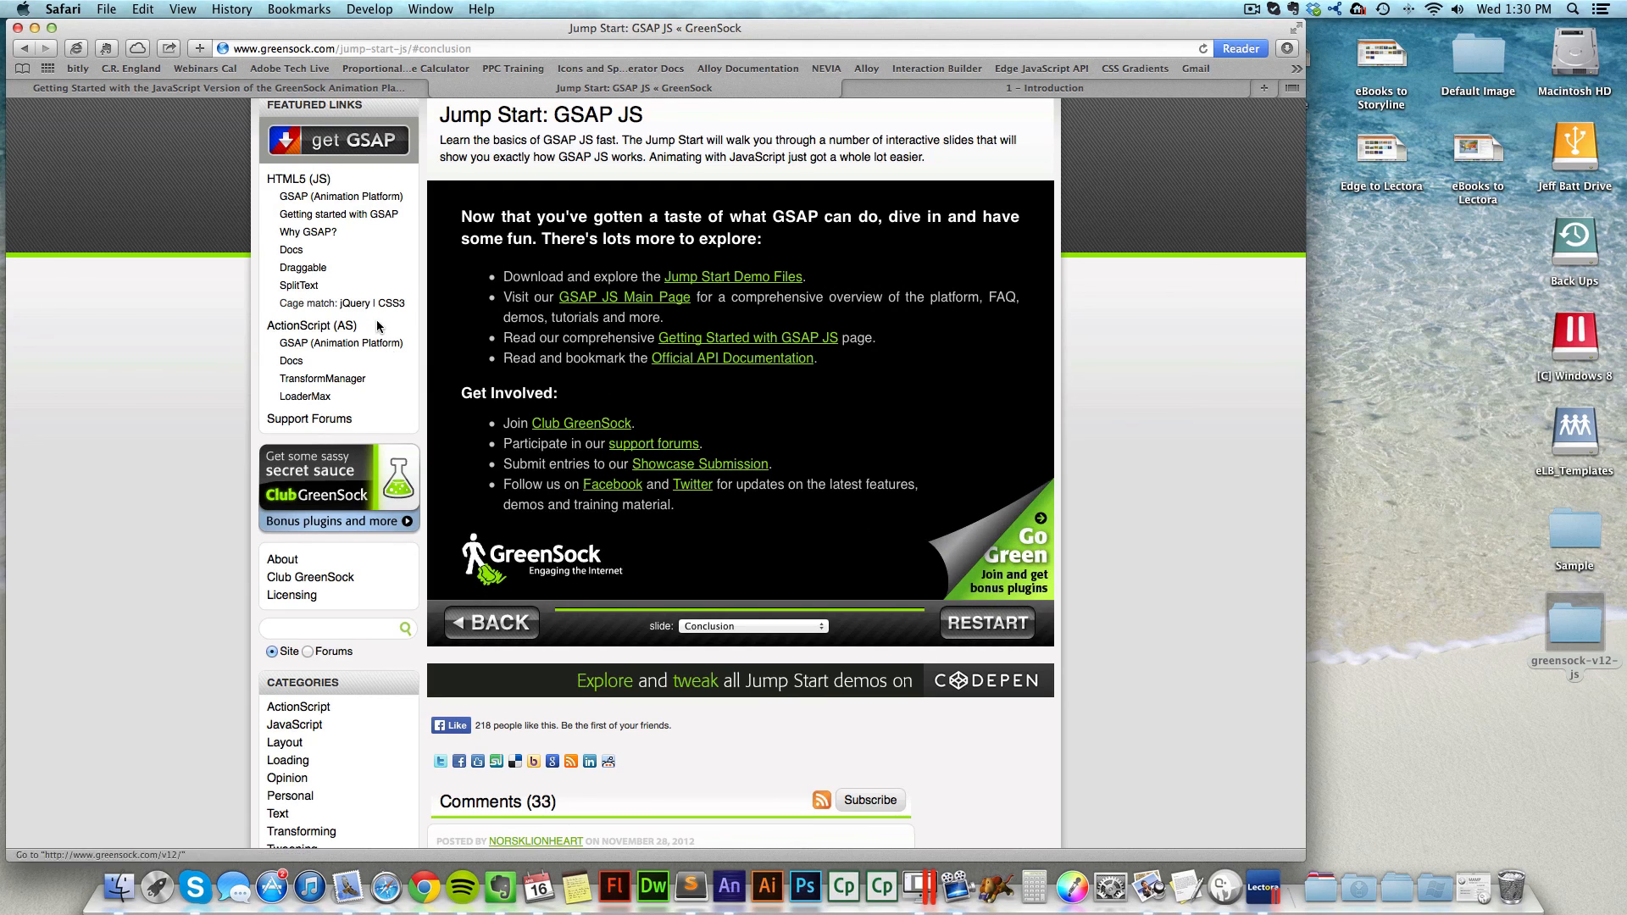
scroll(380, 315, up, 1)
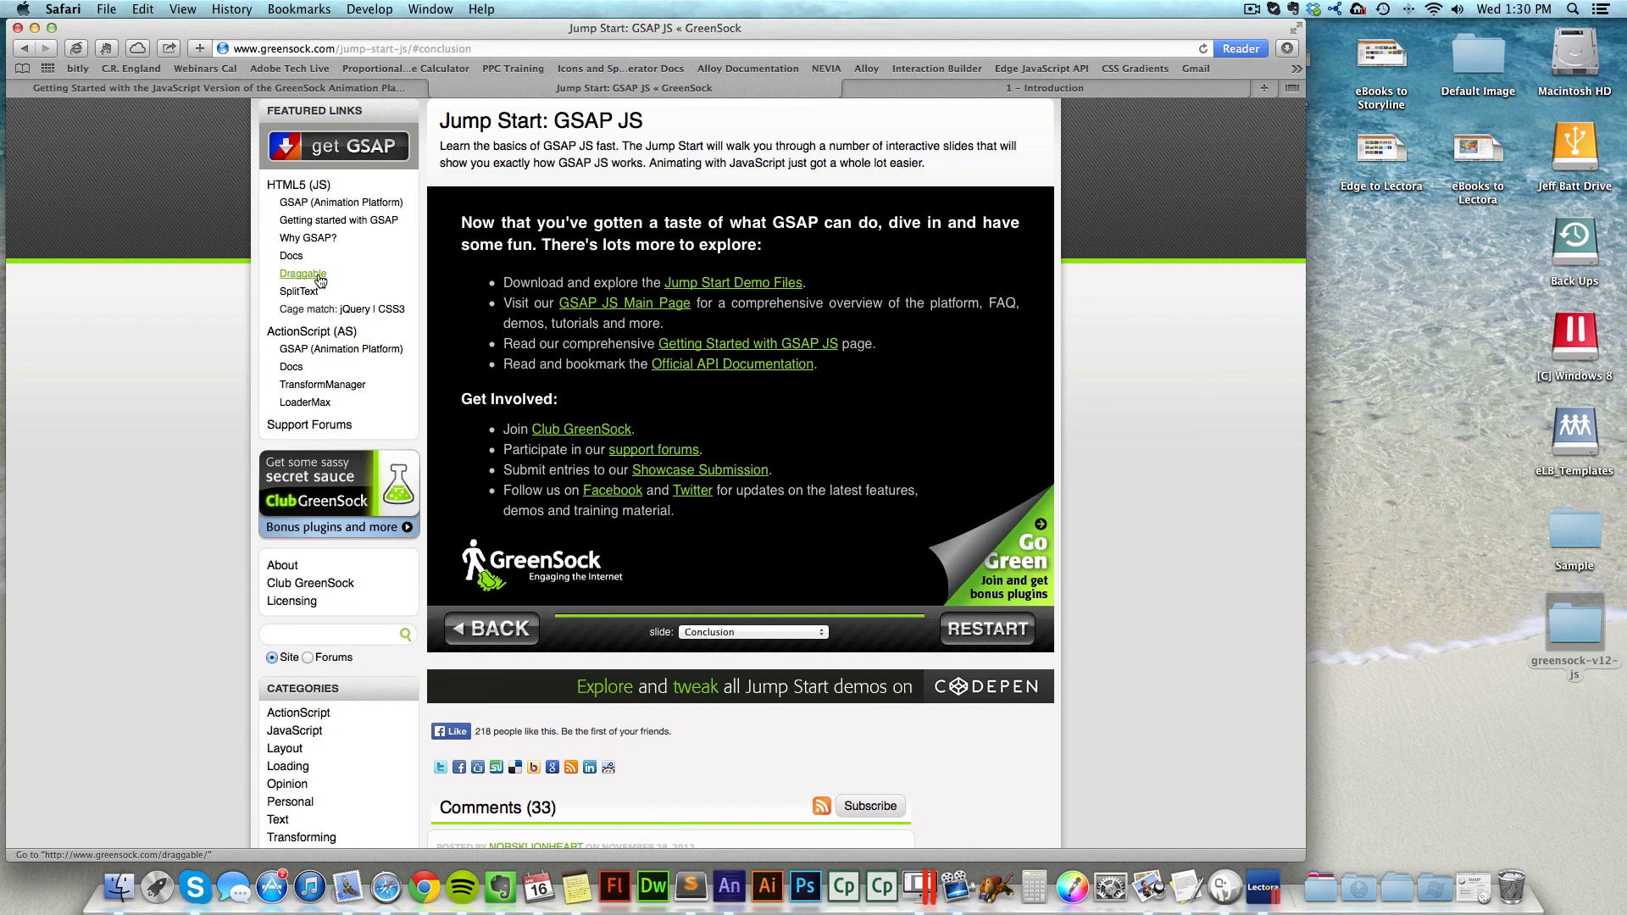
key(ctrl+Right)
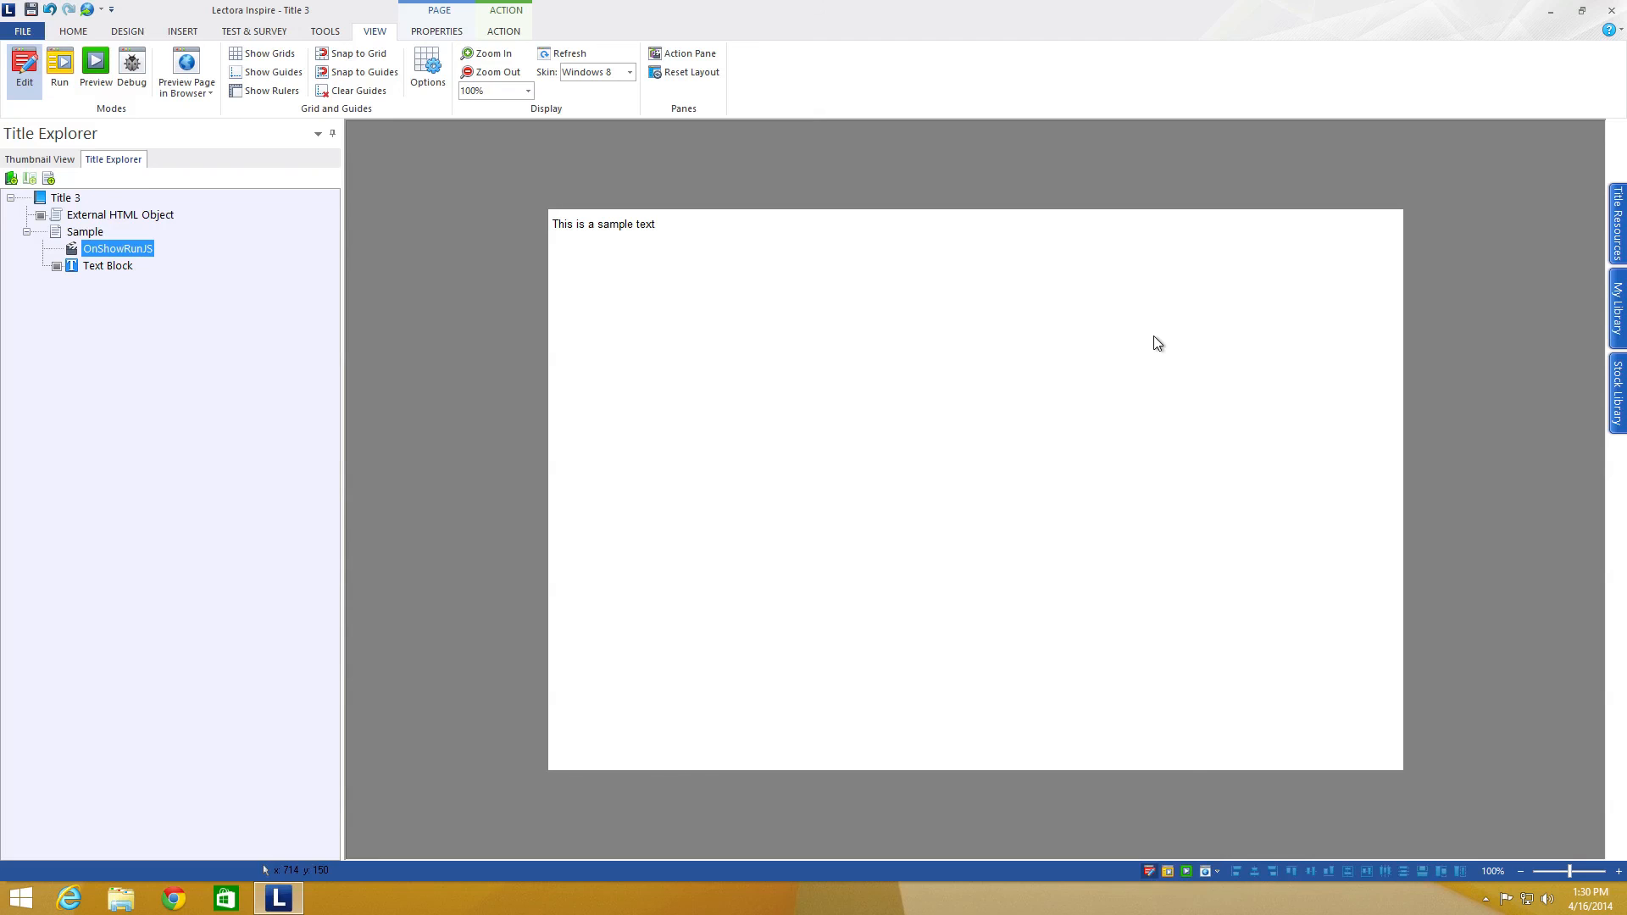
key(ctrl+Left)
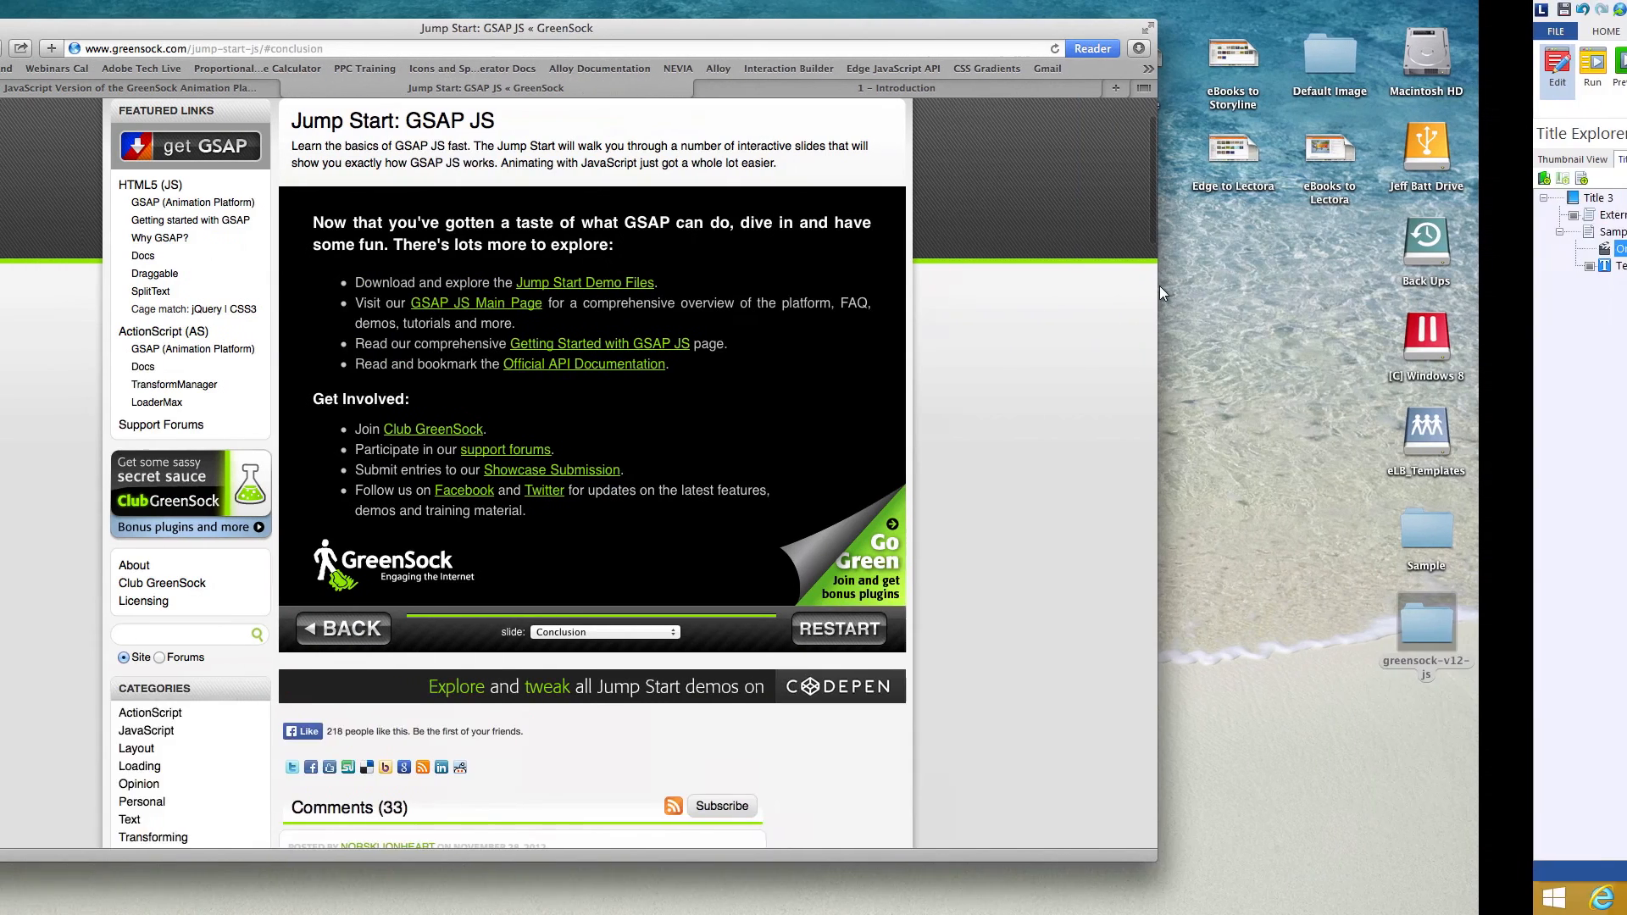